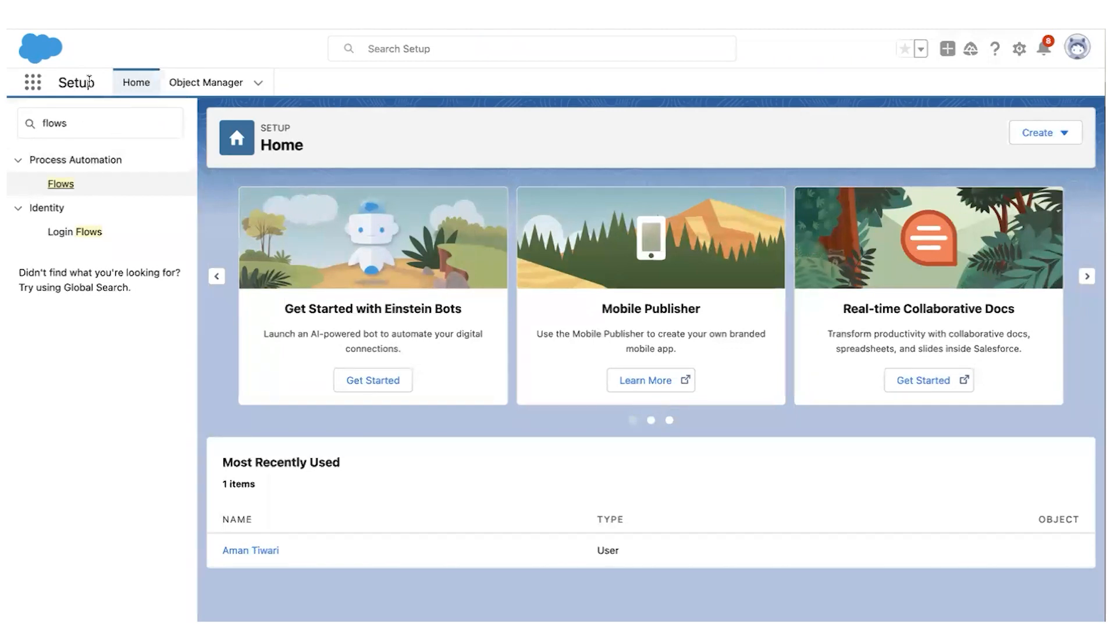
In each of the two Salesforce orgs, open the Flows setup page and create a new Screen Flow
{"action": "left_click", "coordinate": [63, 185]}
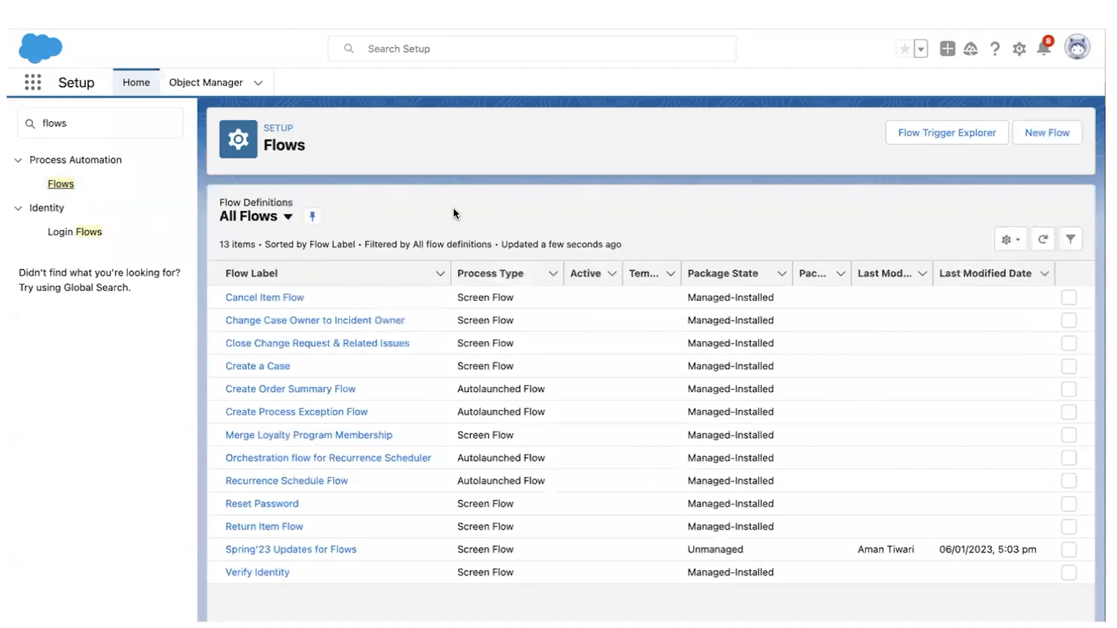
{"action": "left_click", "coordinate": [1023, 138]}
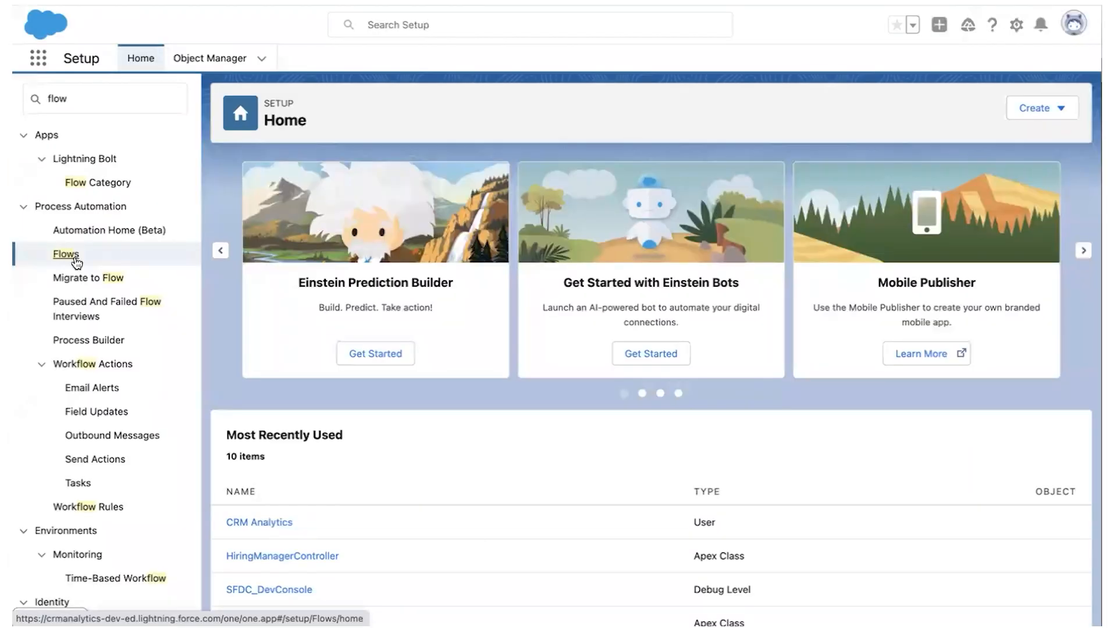
{"action": "left_click", "coordinate": [75, 260]}
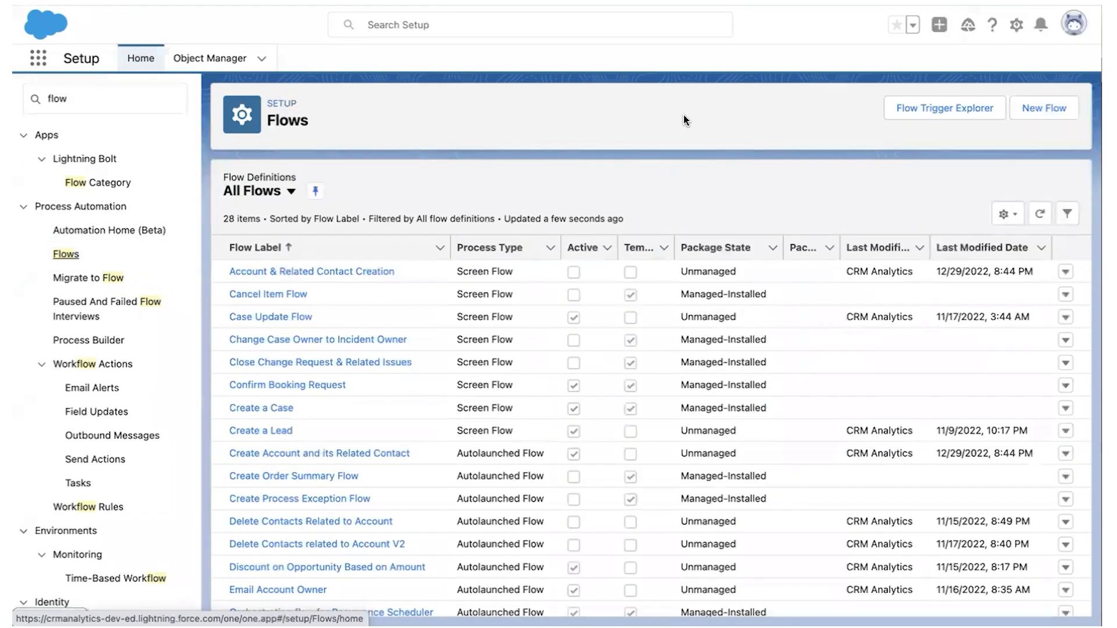
{"action": "left_click", "coordinate": [1032, 112]}
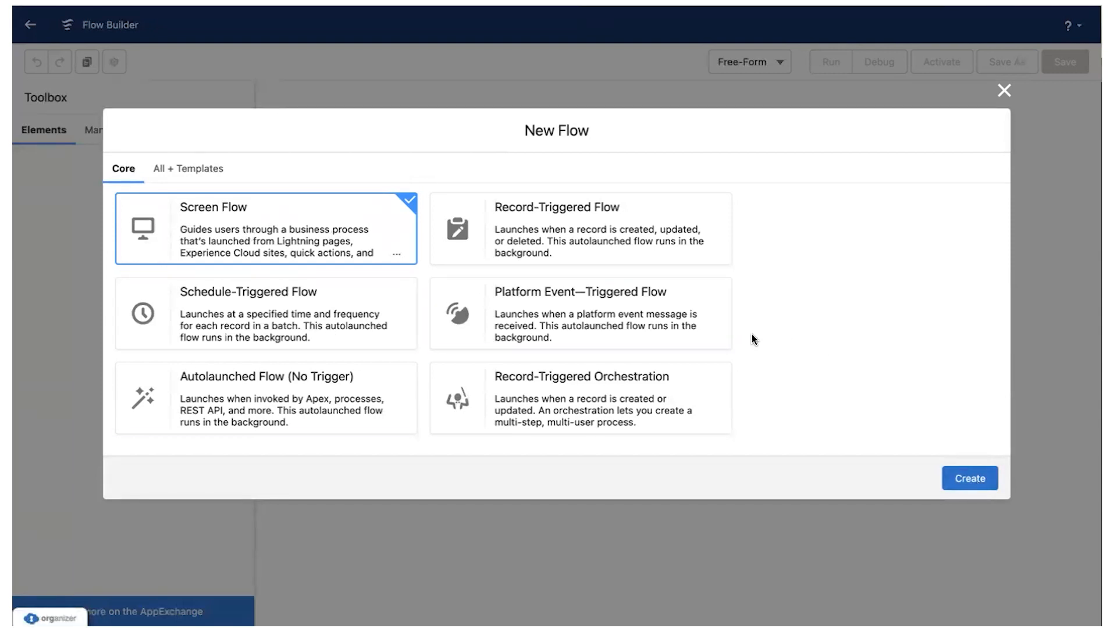
{"action": "left_click", "coordinate": [964, 477]}
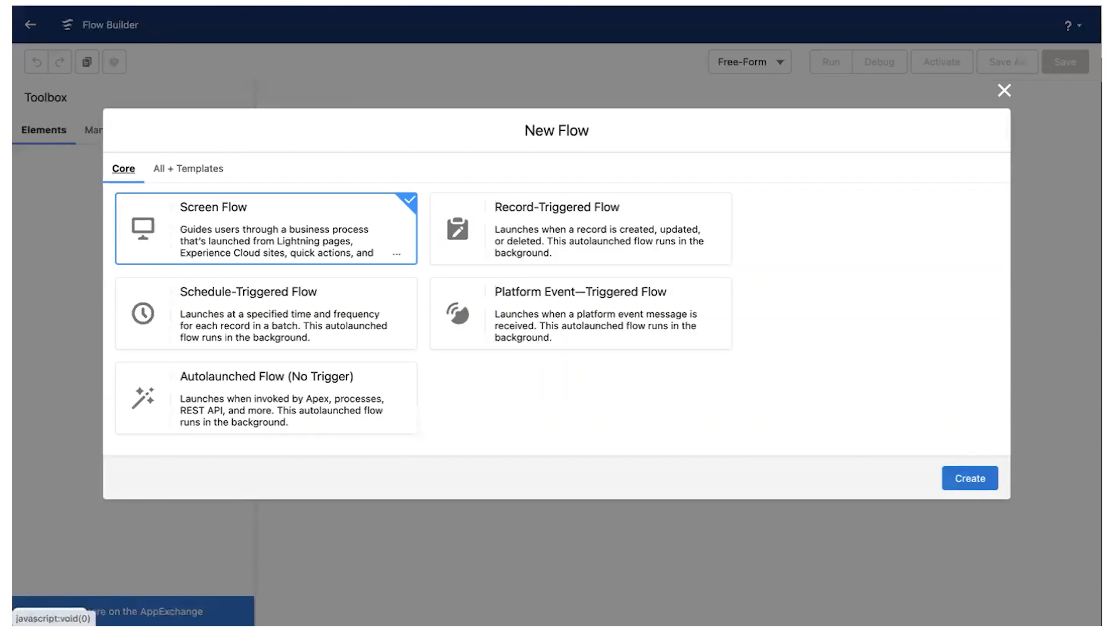
{"action": "left_click", "coordinate": [966, 479]}
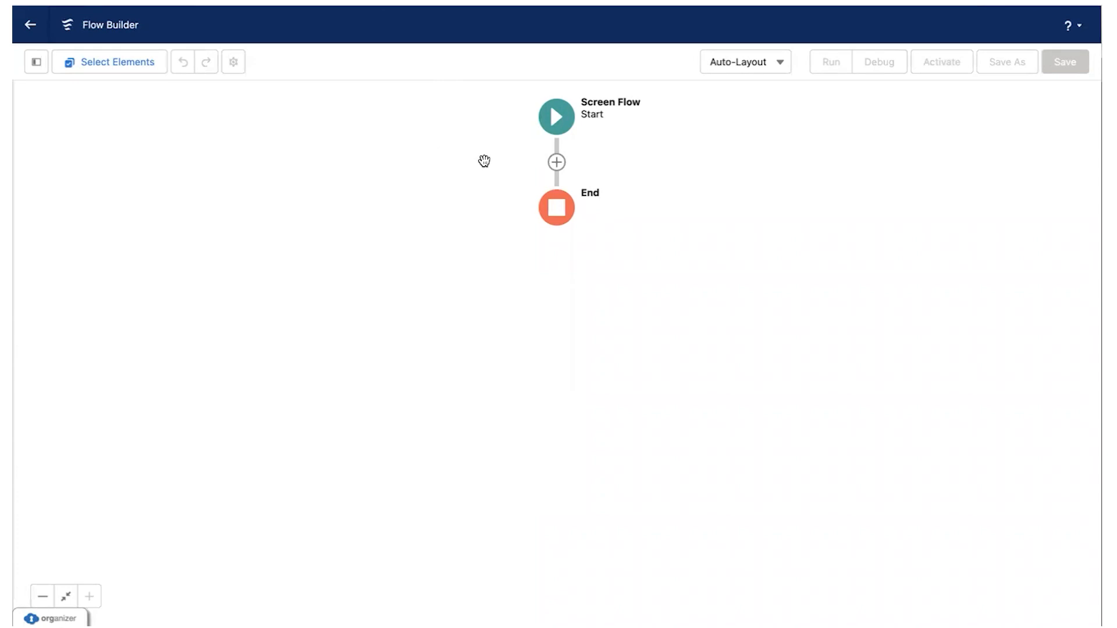
Add a Screen element between Start and End of the flow and search its components for "data"
{"action": "left_click", "coordinate": [556, 162]}
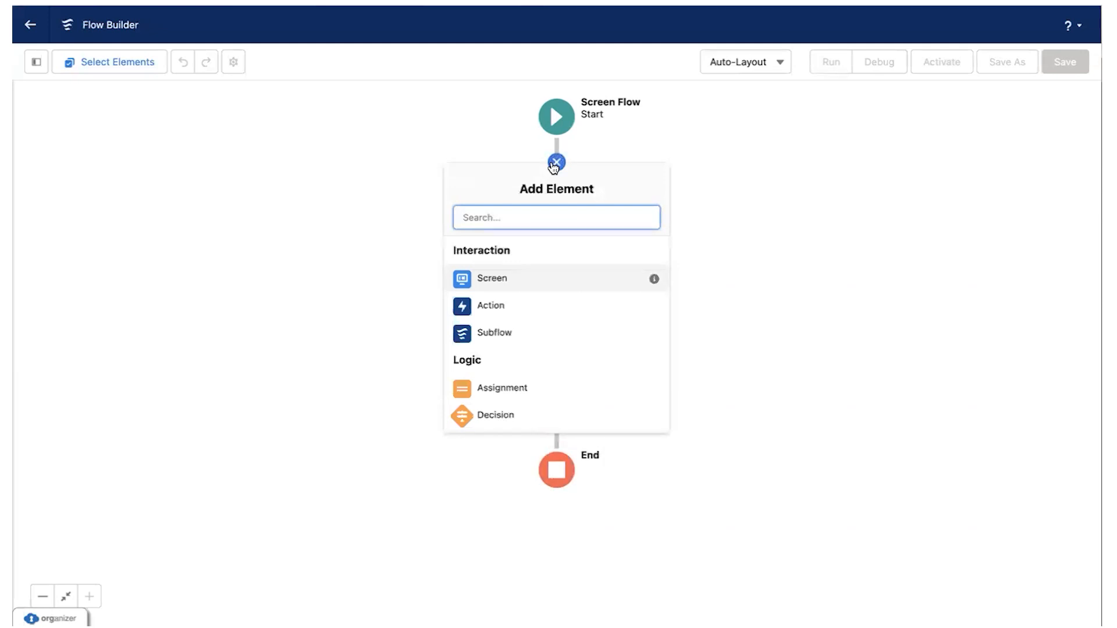
{"action": "left_click", "coordinate": [493, 279]}
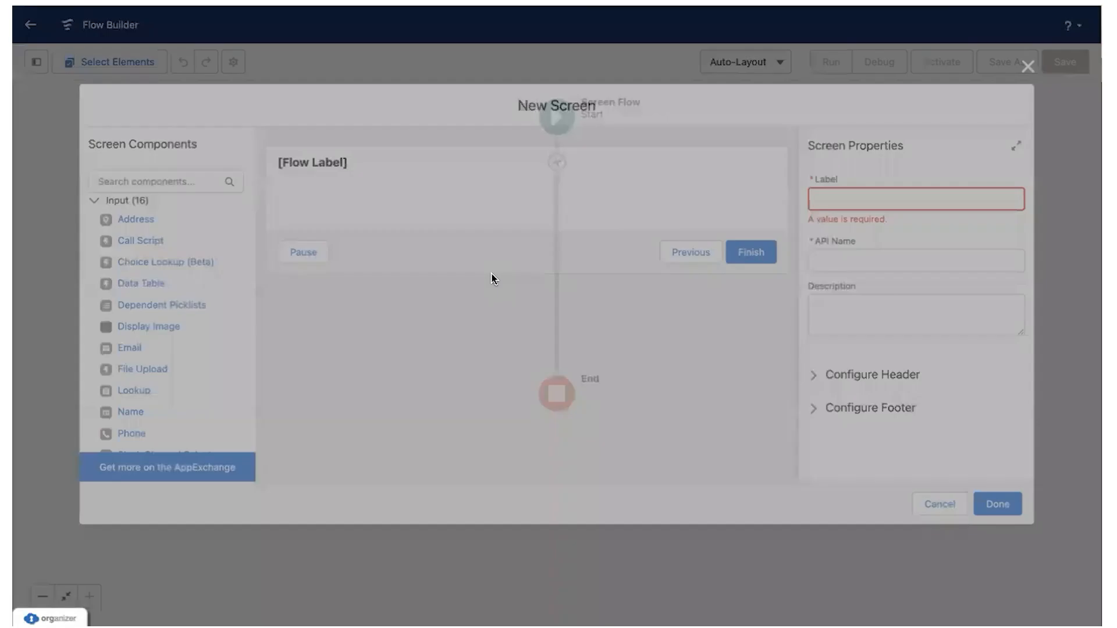
{"action": "left_click", "coordinate": [157, 169]}
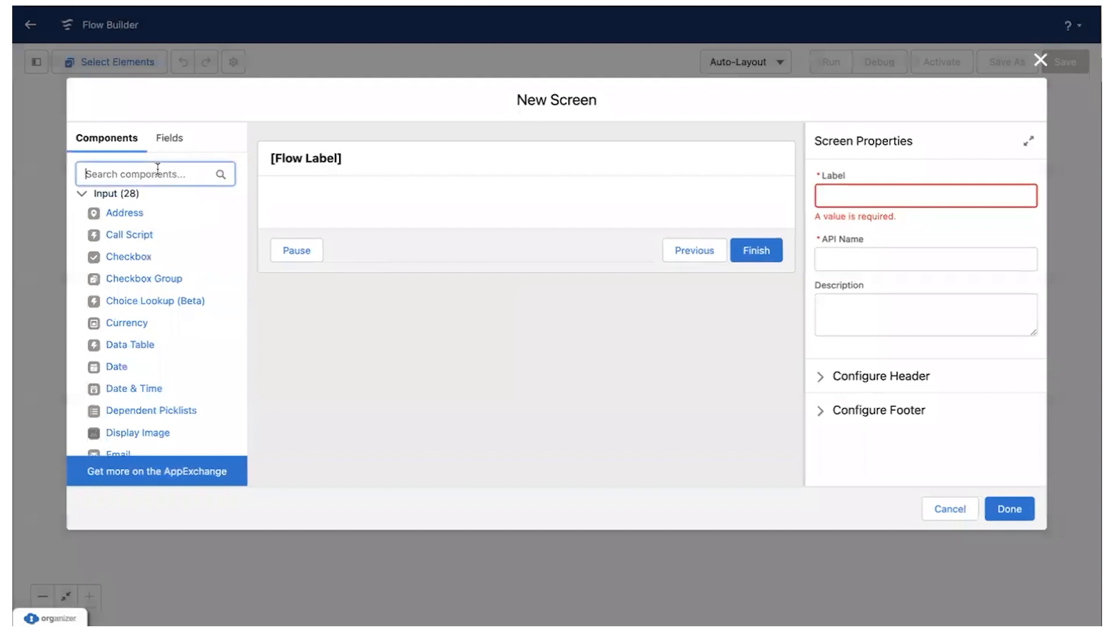
{"action": "type", "text": "data"}
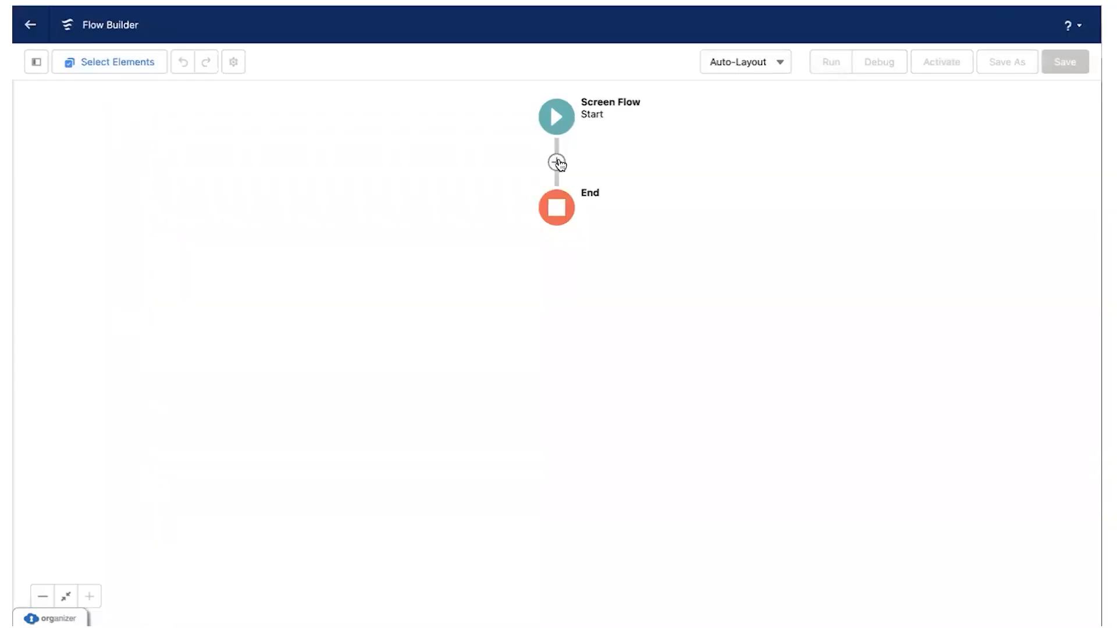
In the other org's flow, add a Screen element, search its components for "data" and place Data Table (Beta) on the screen
{"action": "left_click", "coordinate": [556, 162]}
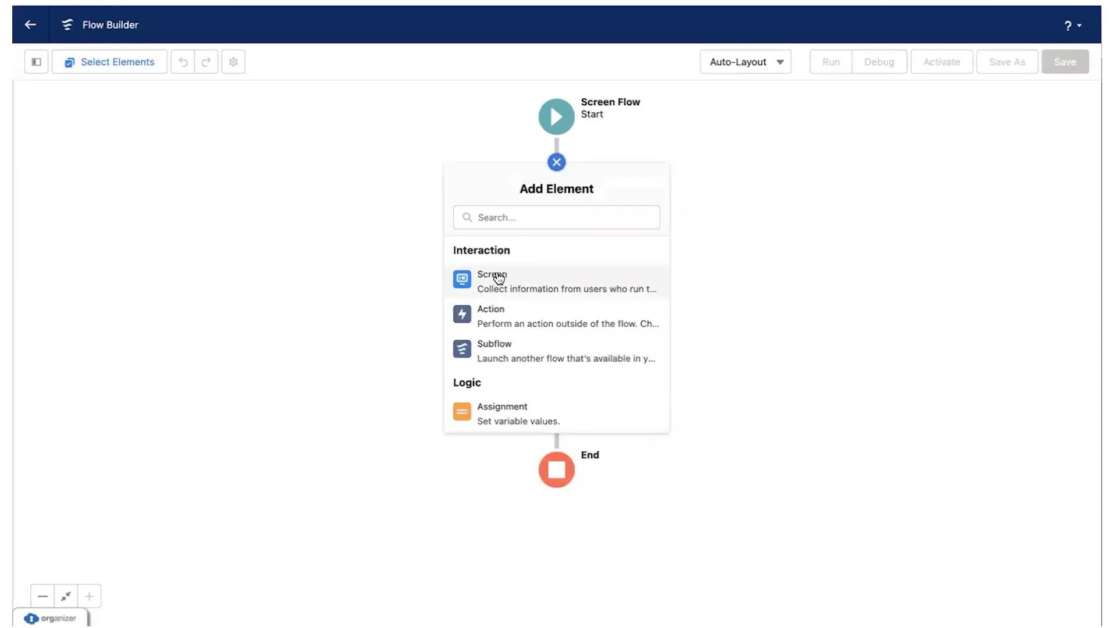
{"action": "left_click", "coordinate": [497, 277]}
{"action": "left_click", "coordinate": [189, 174]}
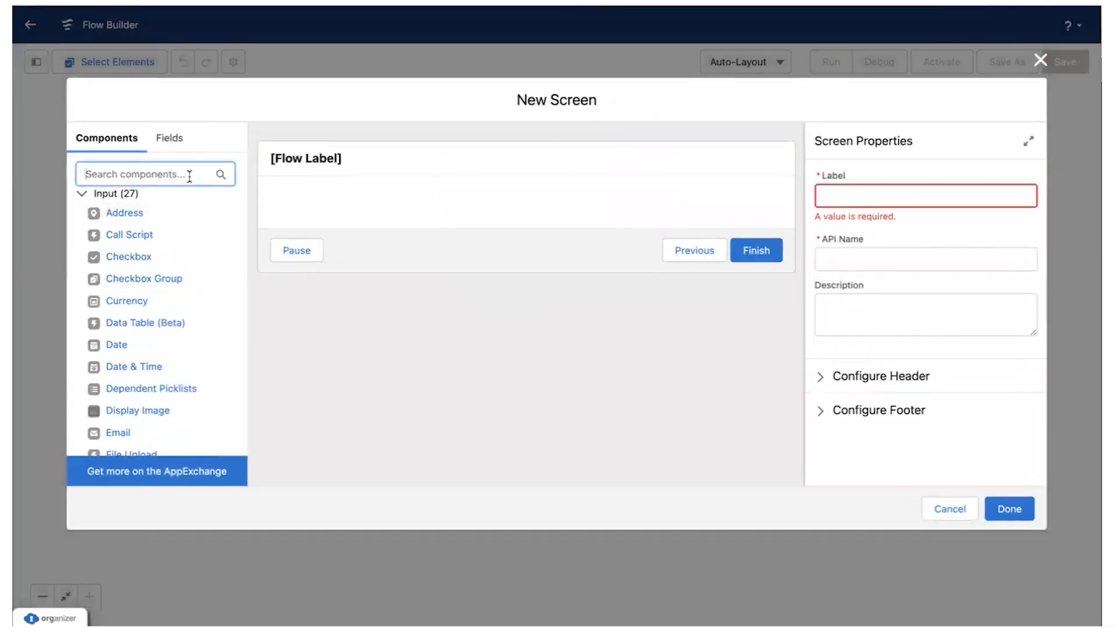
{"action": "type", "text": "data"}
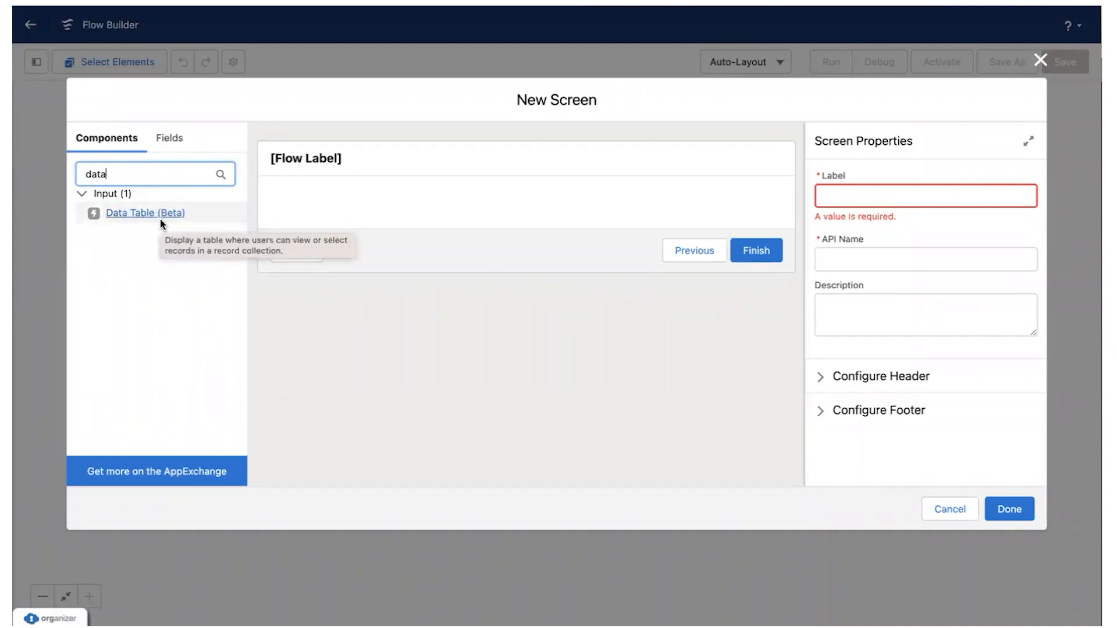
{"action": "left_click", "coordinate": [141, 216]}
{"action": "left_click_drag", "start_coordinate": [142, 215], "coordinate": [337, 200]}
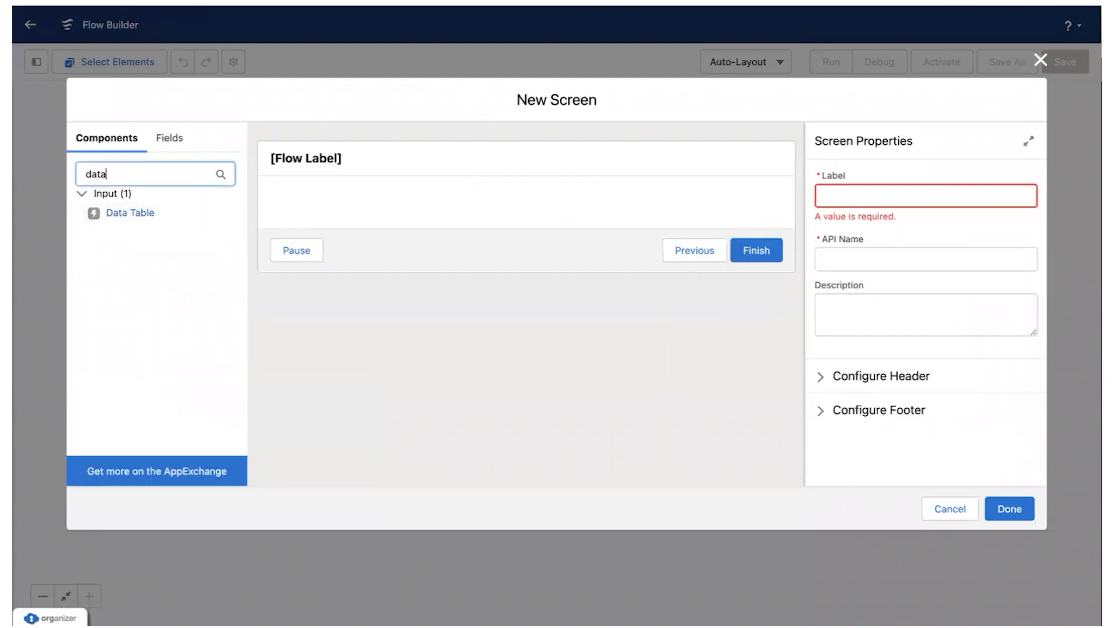
Back in the first org, place the Data Table component on the screen with the API name Lightning_DataTable_Spring23
{"action": "left_click_drag", "start_coordinate": [146, 214], "coordinate": [363, 194]}
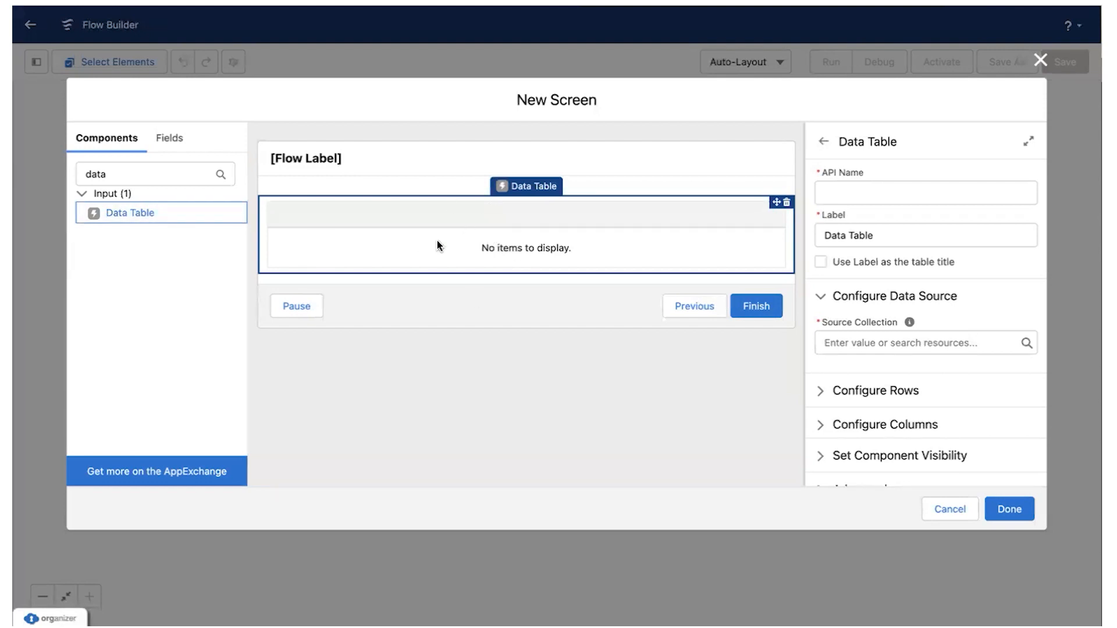
{"action": "left_click", "coordinate": [872, 182]}
{"action": "type", "text": "L"}
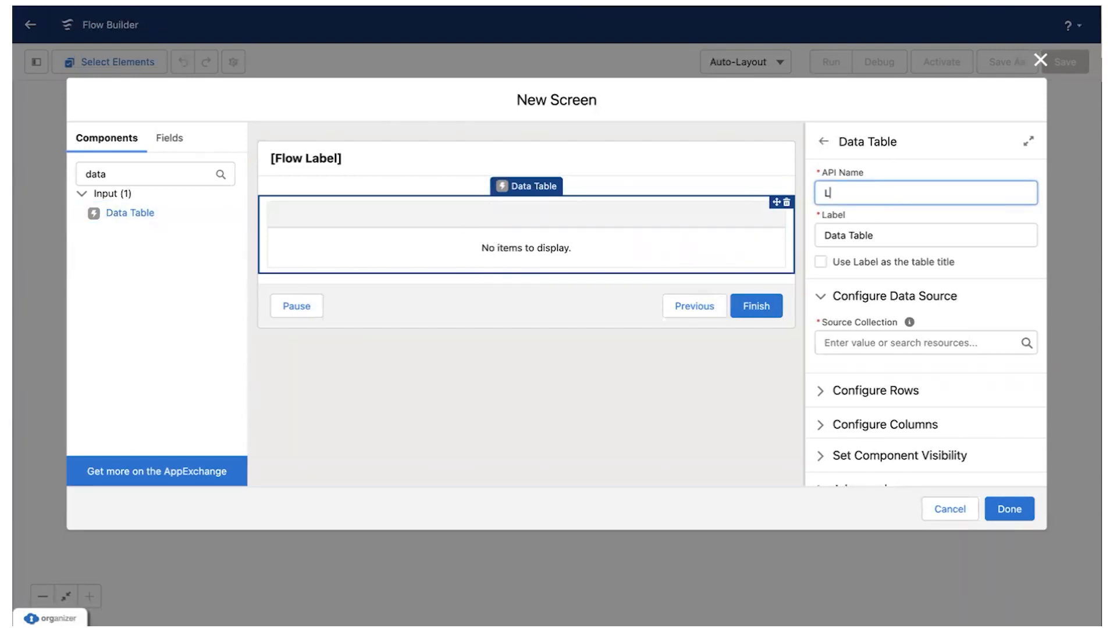
{"action": "type", "text": "ightning_"}
{"action": "type", "text": "Table_"}
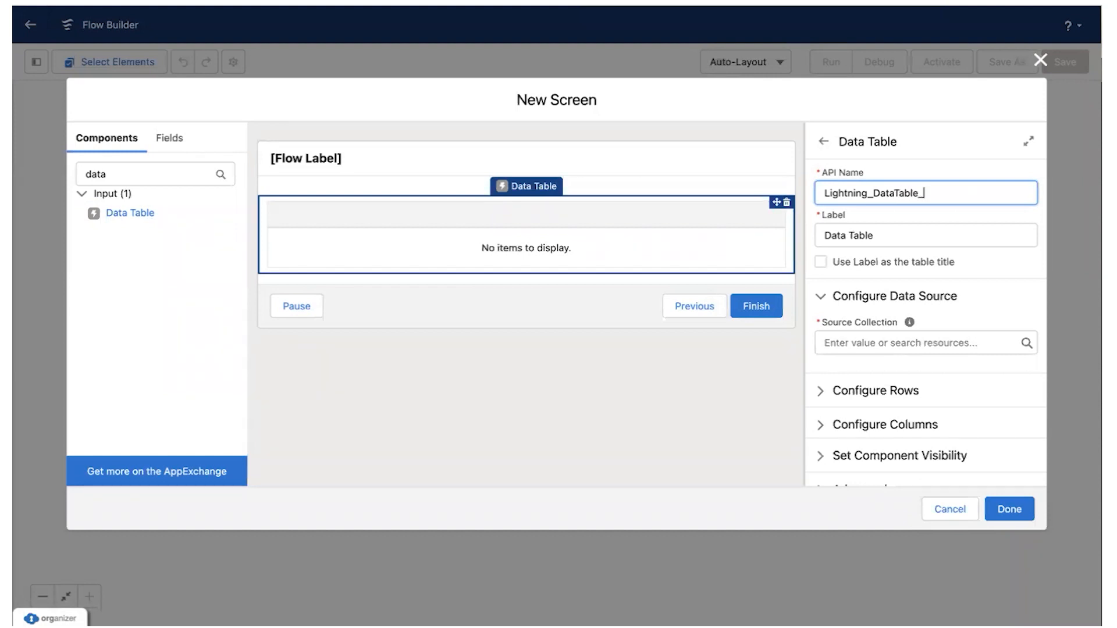
{"action": "type", "text": "Spring'23"}
{"action": "key", "text": "Tab"}
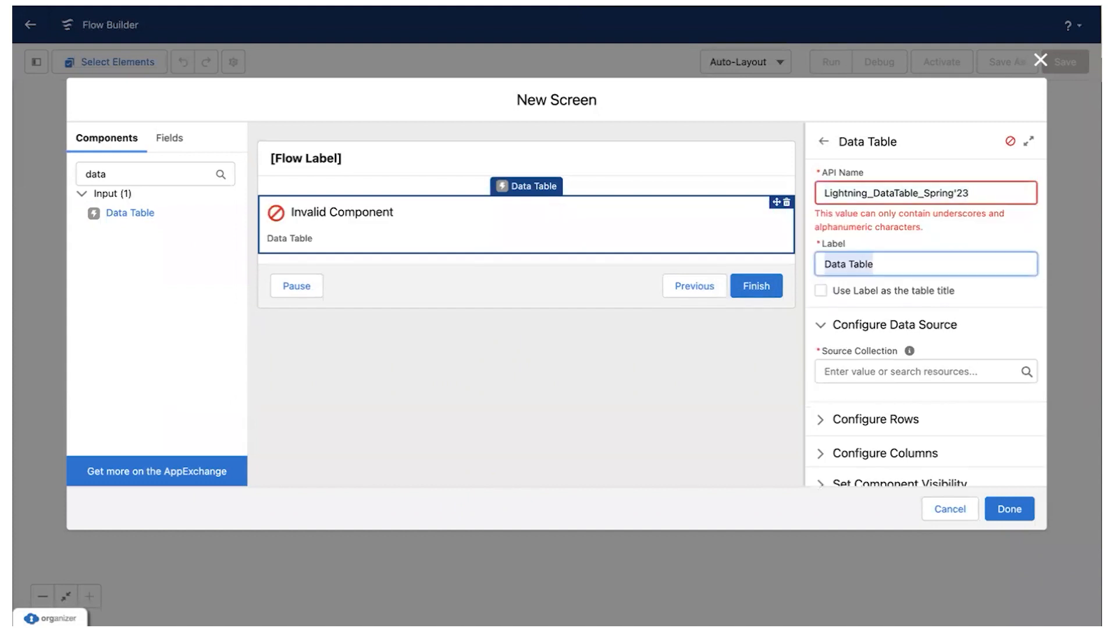
{"action": "left_click", "coordinate": [979, 193]}
{"action": "left_click", "coordinate": [956, 192]}
{"action": "key", "text": "BackSpace"}
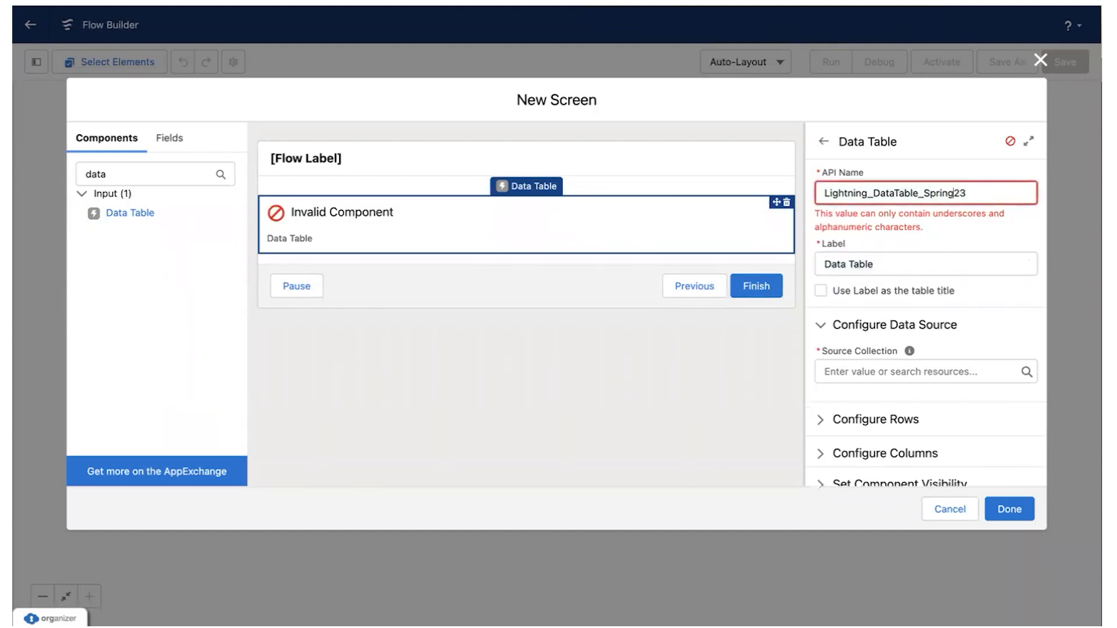
Set the data table's label to "Lightning DataTable Spring'23"
{"action": "left_click", "coordinate": [888, 261]}
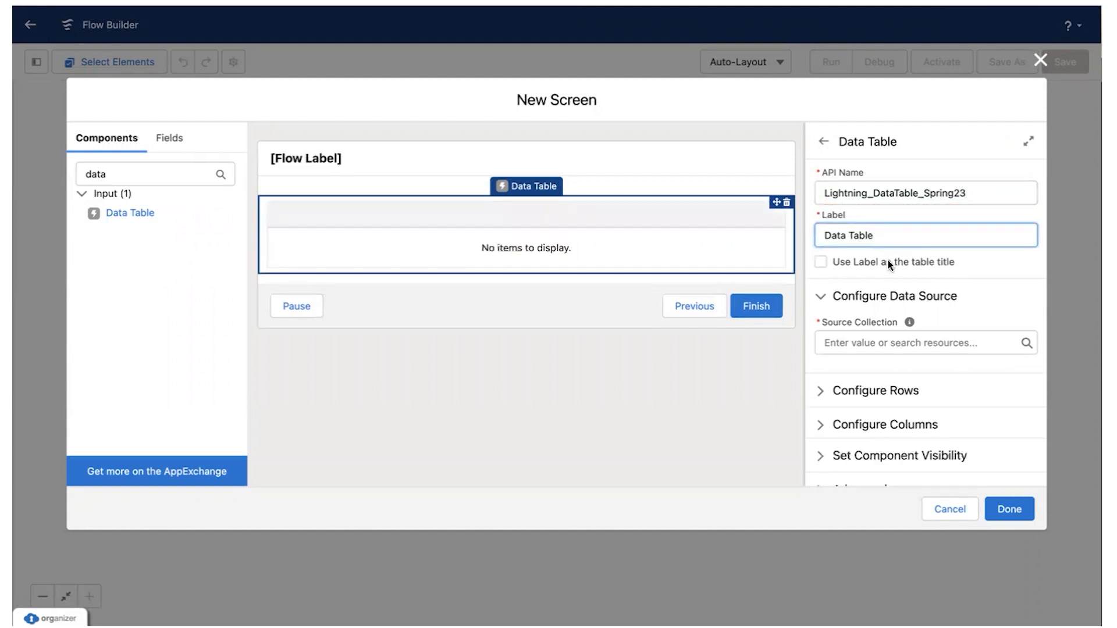
{"action": "key", "text": "ctrl+a"}
{"action": "type", "text": "Lightning_DataTable_Spring'23"}
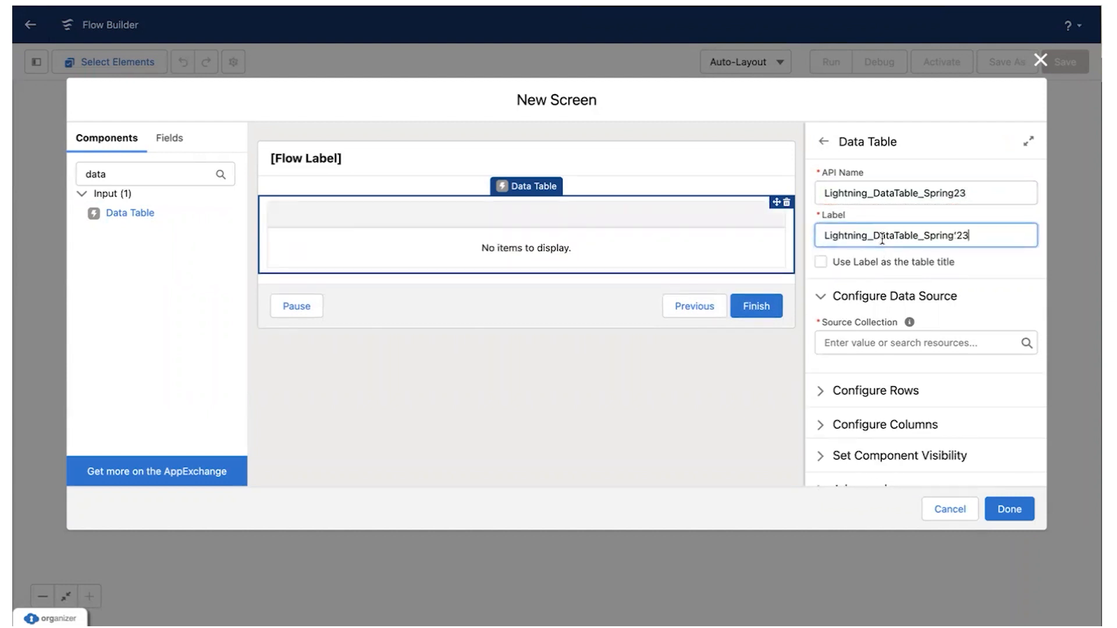
{"action": "left_click", "coordinate": [927, 238]}
{"action": "key", "text": "BackSpace"}
{"action": "left_click", "coordinate": [870, 236]}
{"action": "key", "text": "BackSpace"}
Start a new resource for the table's source collection, of type Variable with the API name Account_Records
{"action": "left_click", "coordinate": [874, 347]}
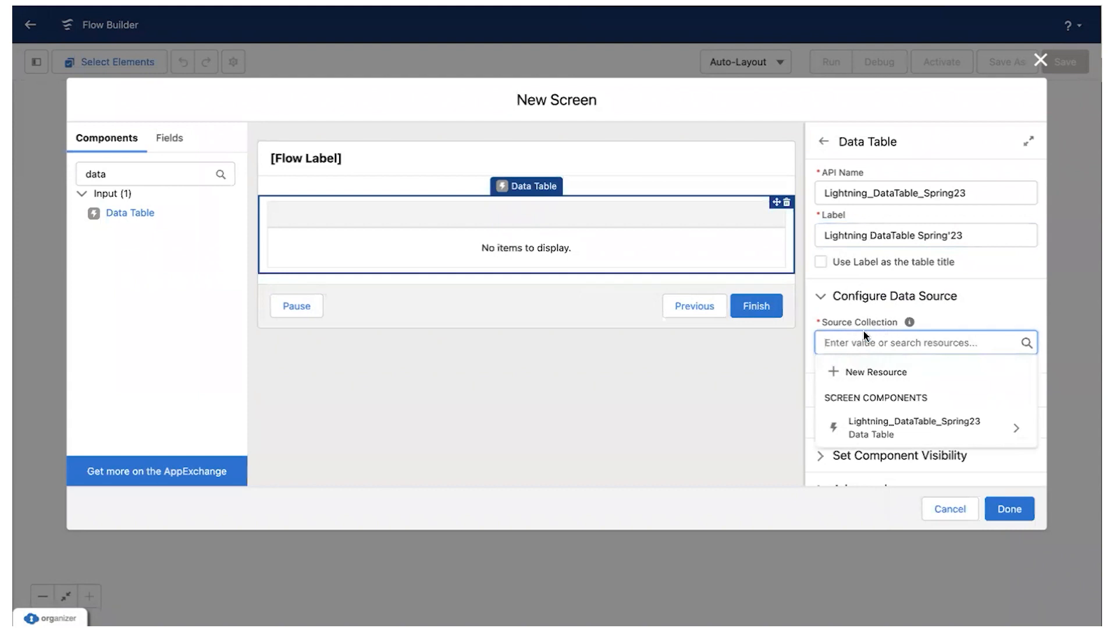
{"action": "left_click", "coordinate": [871, 370]}
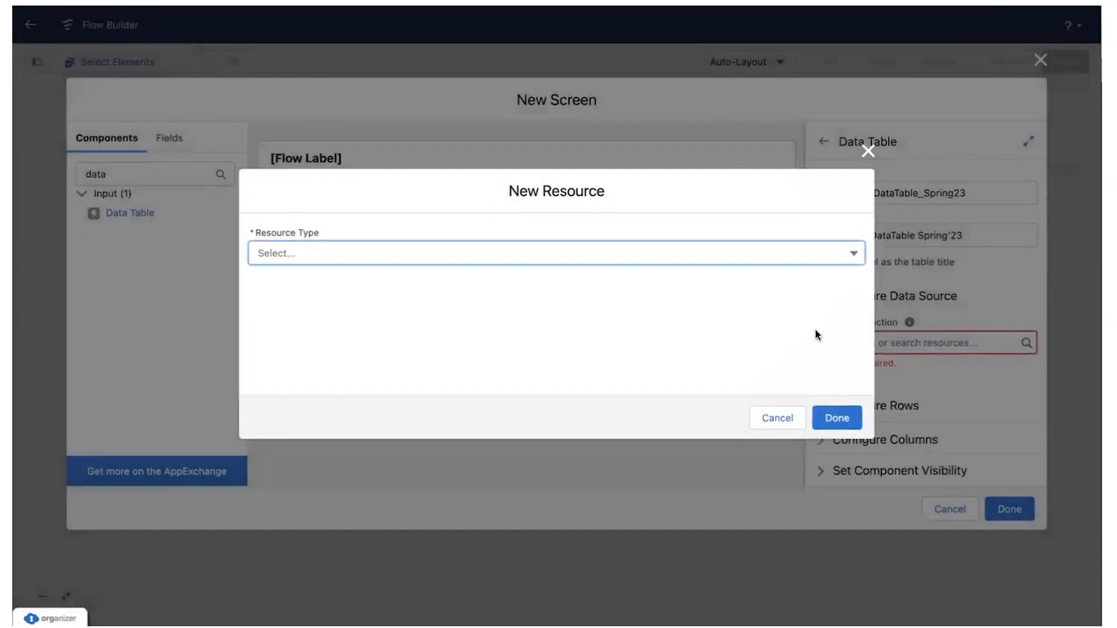
{"action": "left_click", "coordinate": [597, 261]}
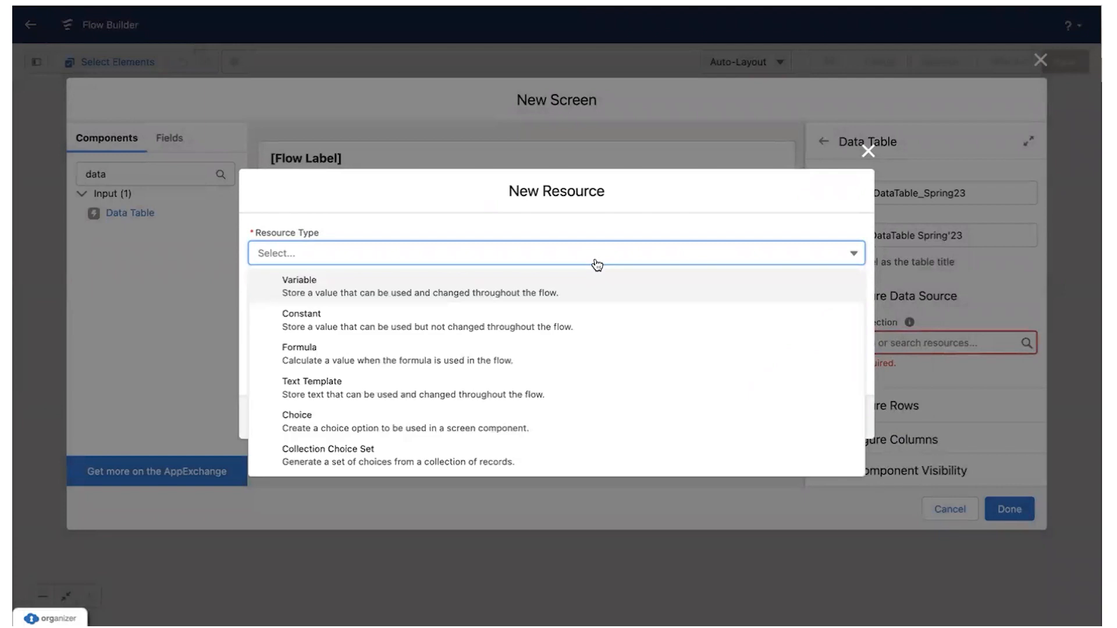
{"action": "left_click", "coordinate": [475, 283]}
{"action": "left_click", "coordinate": [385, 281]}
{"action": "type", "text": "A"}
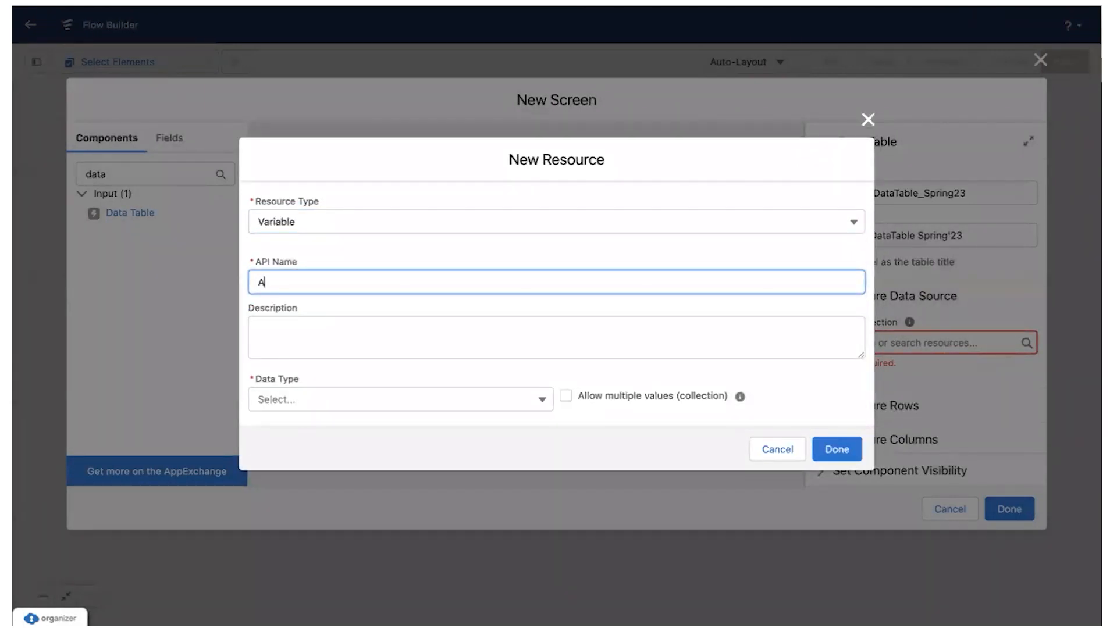
{"action": "type", "text": "ccount_Records"}
Enter "This is to show account records" as the variable's description
{"action": "left_click", "coordinate": [382, 341]}
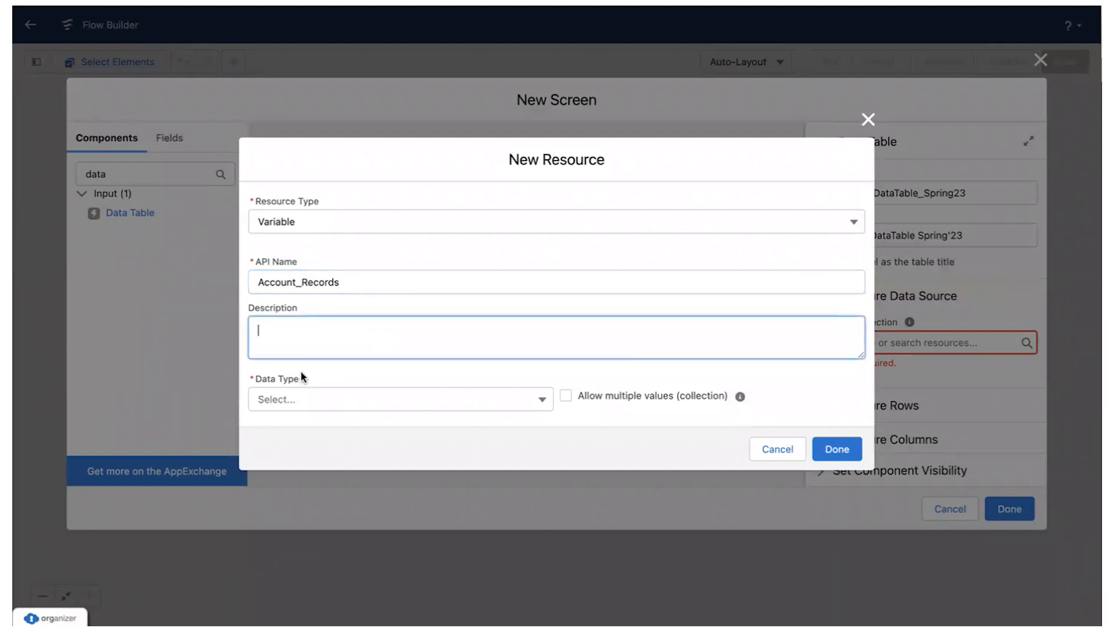
{"action": "type", "text": "This is to show account recp"}
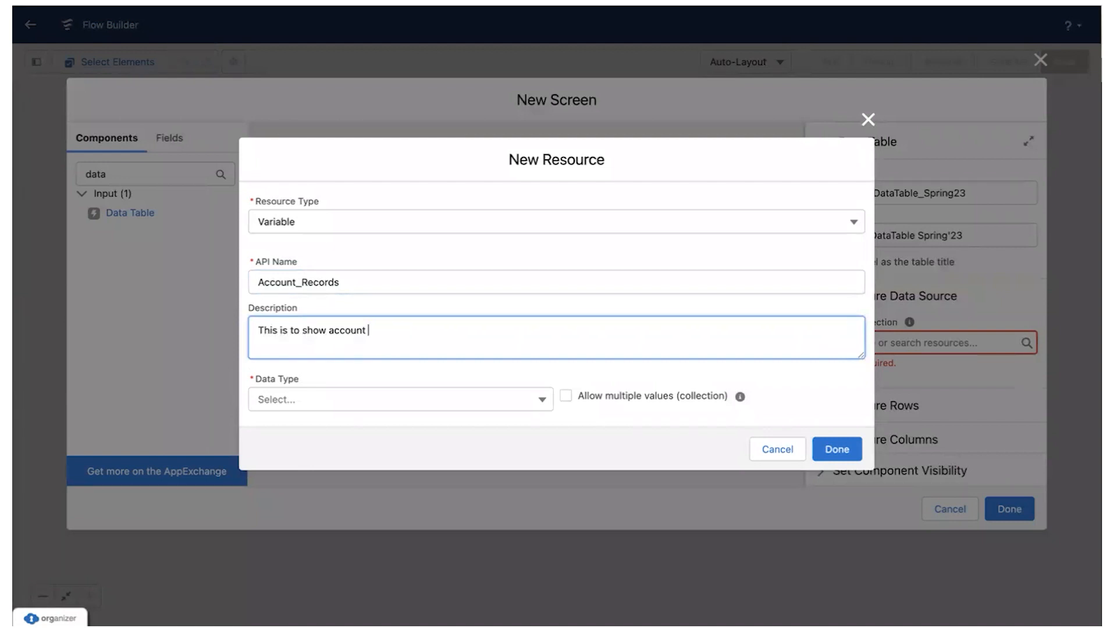
{"action": "key", "text": "BackSpace"}
{"action": "type", "text": "o"}
{"action": "key", "text": "BackSpace"}
{"action": "type", "text": "rds"}
{"action": "left_click", "coordinate": [381, 331]}
{"action": "type", "text": "o sho"}
Define the variable as a multi-value Record collection of the Account object, and choose Account_Records as the table's source collection
{"action": "left_click", "coordinate": [317, 402]}
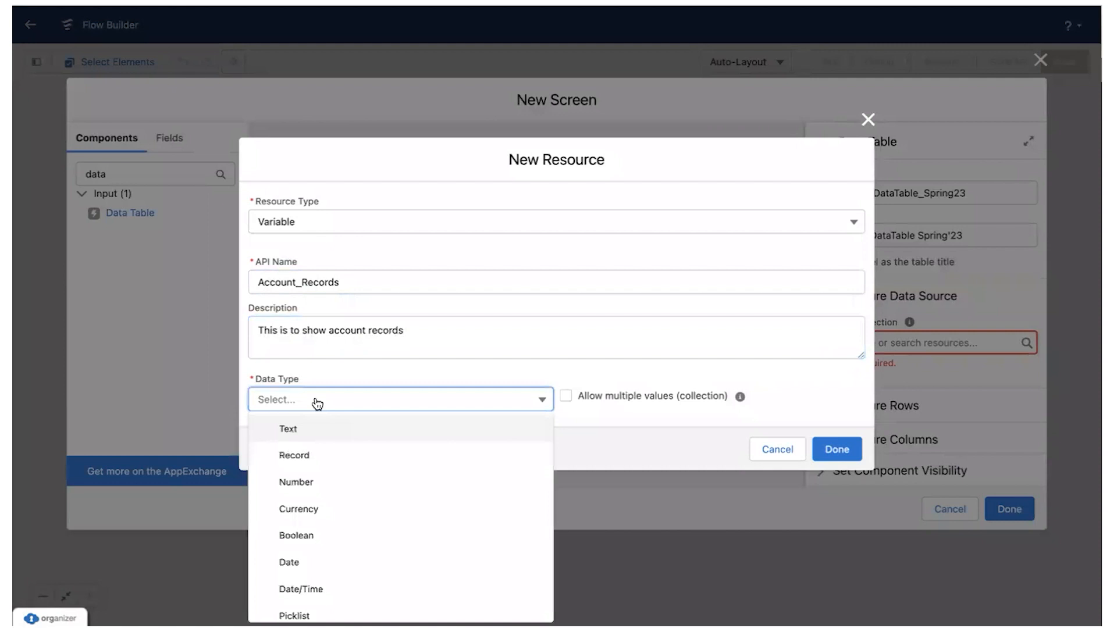
{"action": "left_click", "coordinate": [294, 456]}
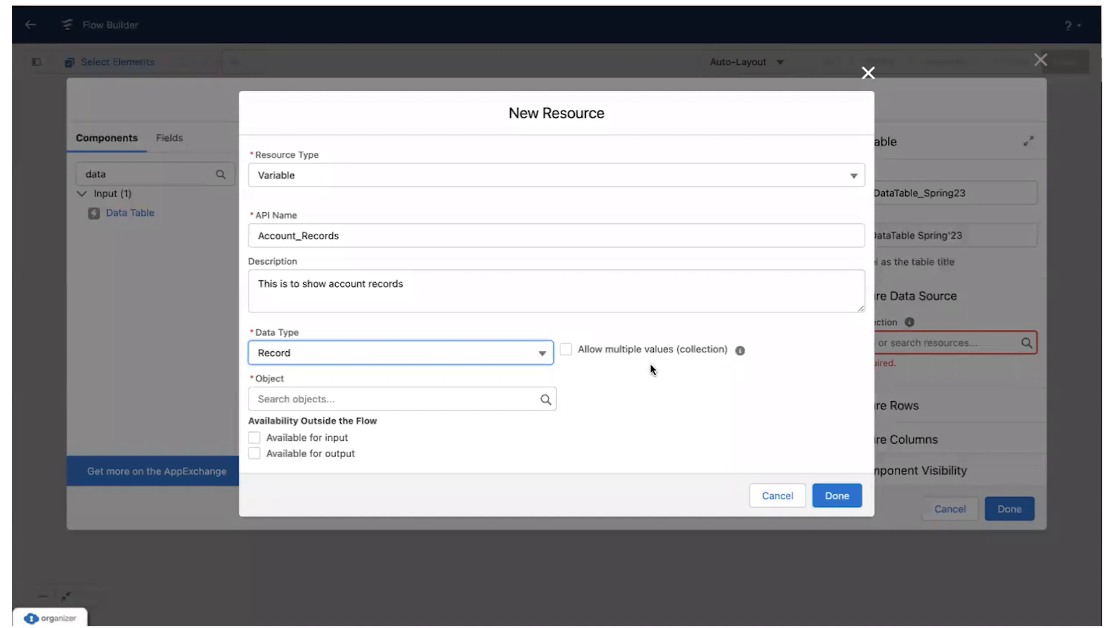
{"action": "left_click", "coordinate": [567, 349]}
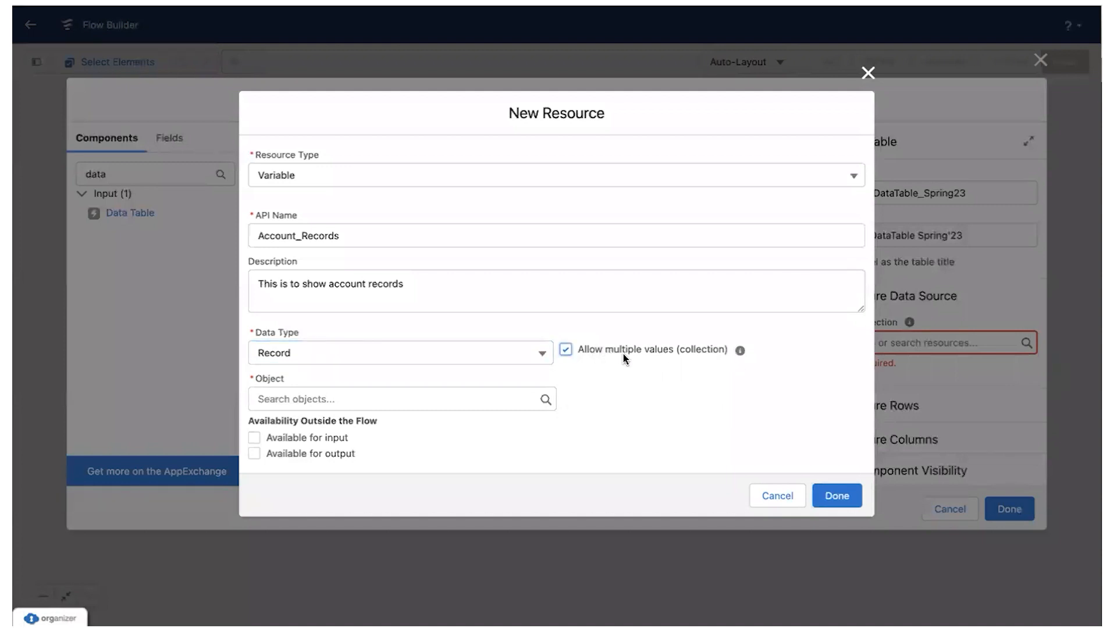
{"action": "left_click", "coordinate": [452, 393]}
{"action": "type", "text": "acc"}
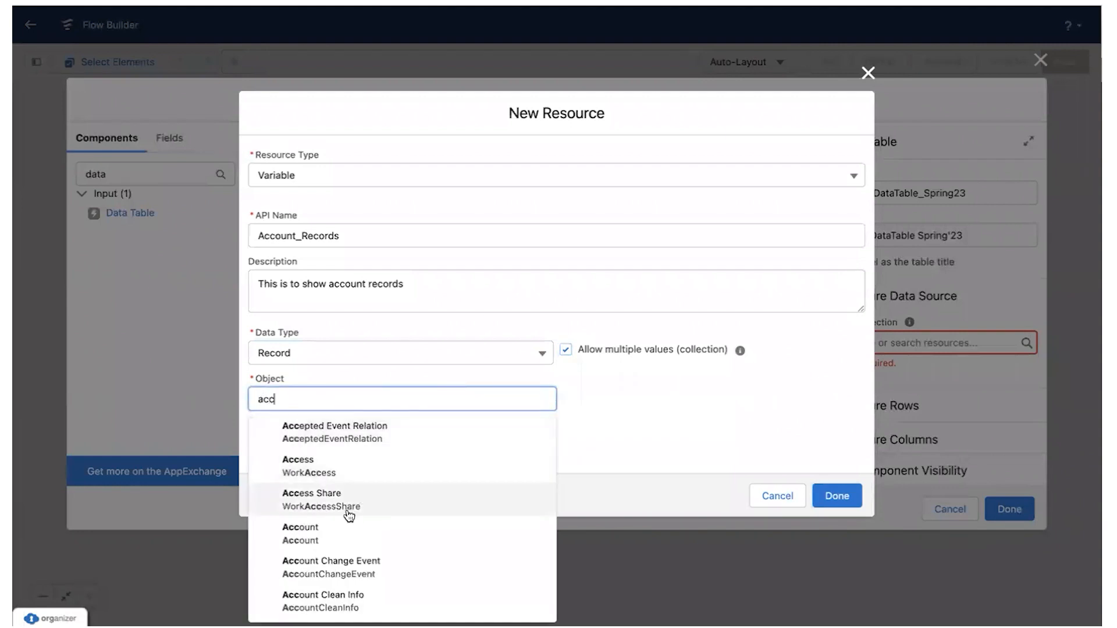
{"action": "left_click", "coordinate": [325, 535]}
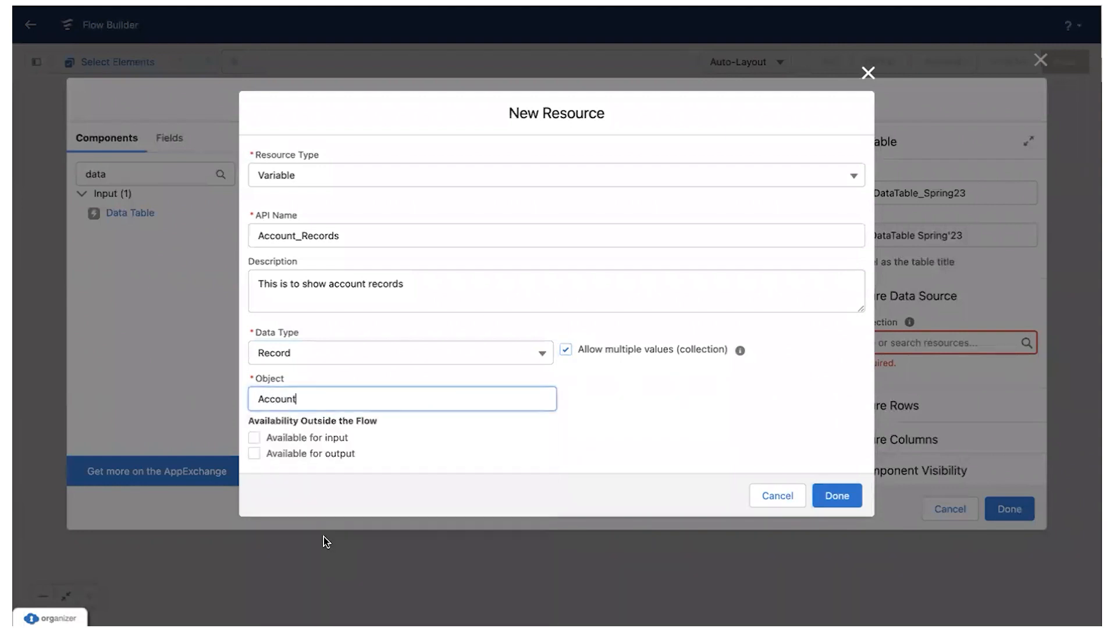
{"action": "left_click", "coordinate": [840, 501]}
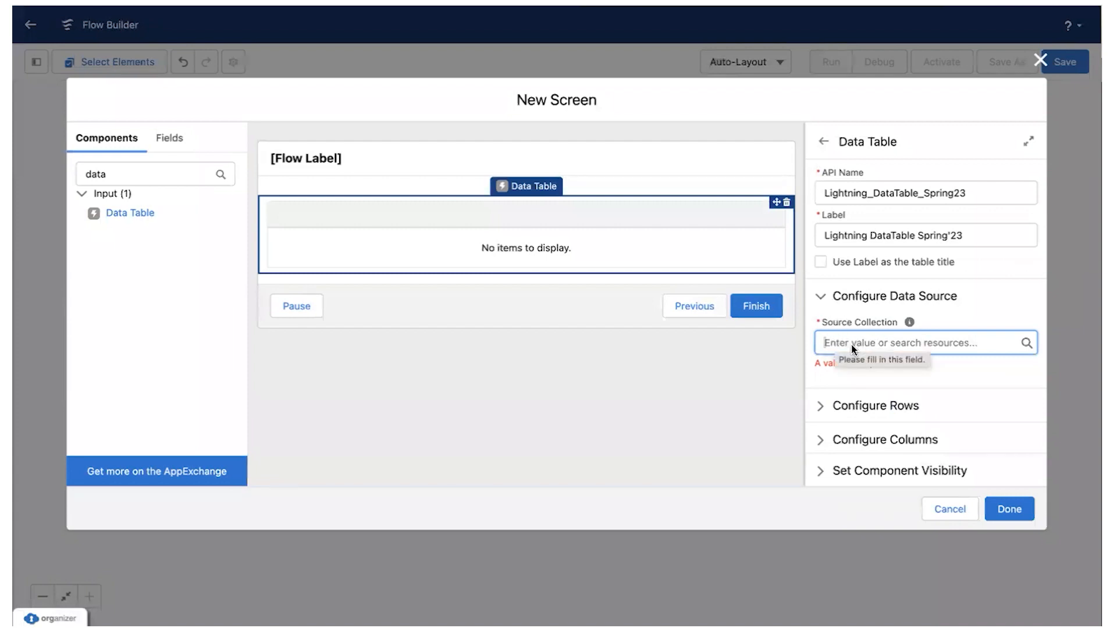
{"action": "left_click", "coordinate": [868, 344]}
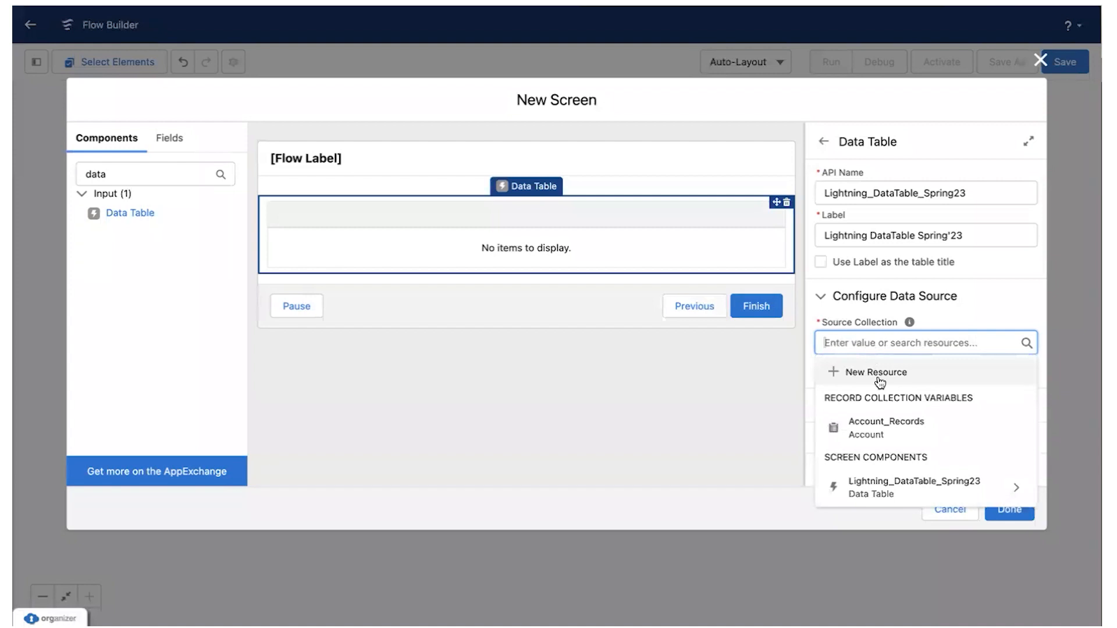
{"action": "left_click", "coordinate": [877, 433]}
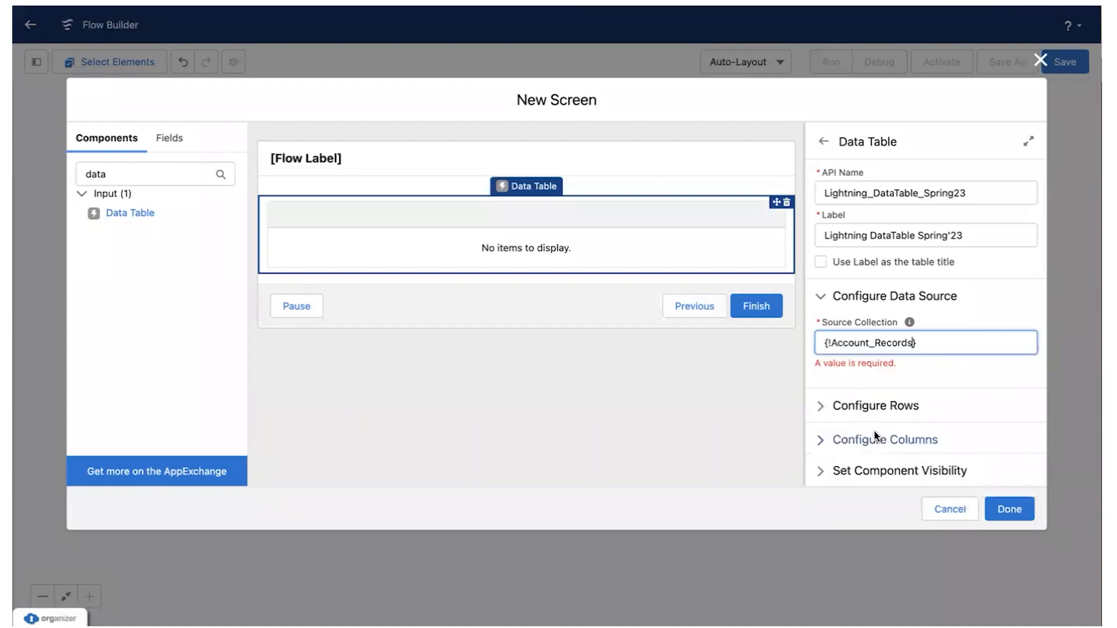
Reselect the Data Table component in the screen preview and use its label as the table title
{"action": "left_click", "coordinate": [689, 398]}
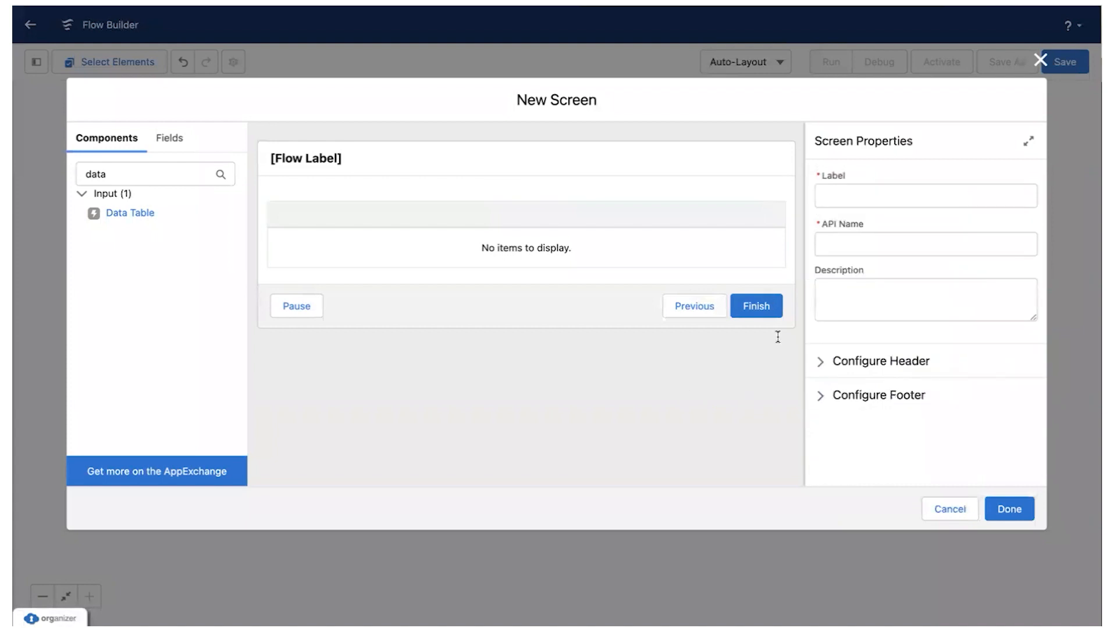
{"action": "left_click", "coordinate": [499, 220]}
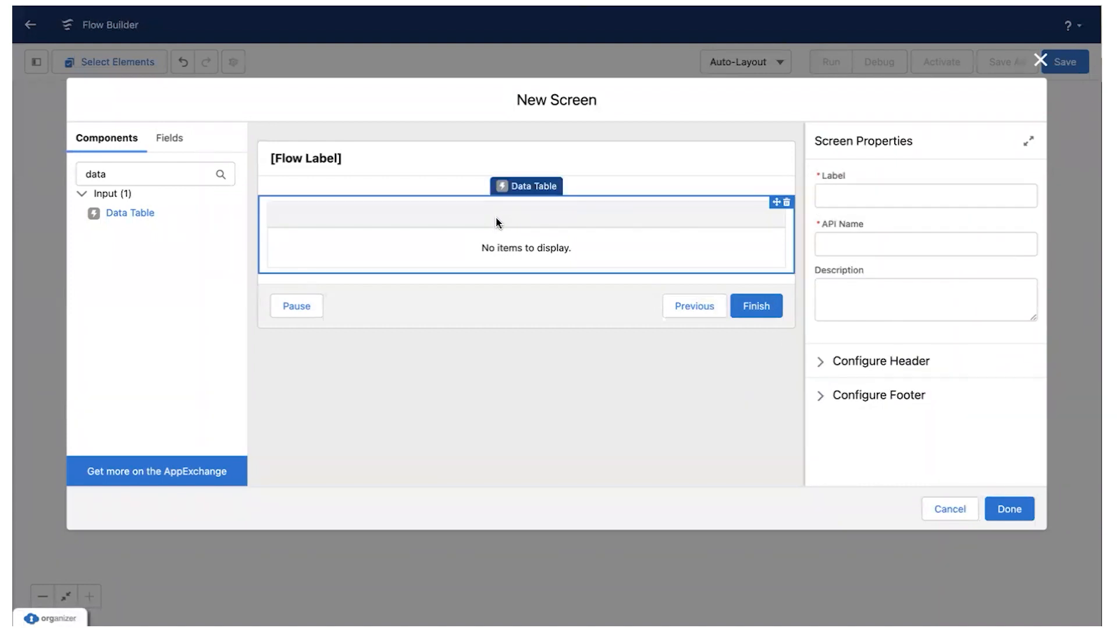
{"action": "scroll", "coordinate": [879, 355], "scroll_direction": "down", "scroll_amount": 1}
{"action": "scroll", "coordinate": [877, 483], "scroll_direction": "up", "scroll_amount": 1}
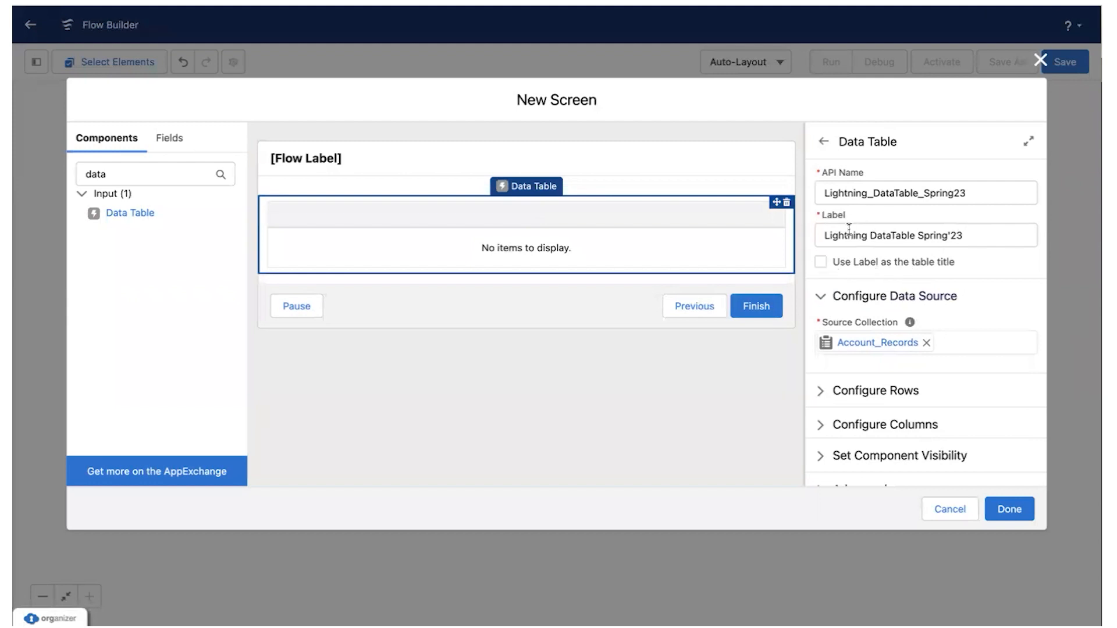
{"action": "left_click", "coordinate": [821, 262]}
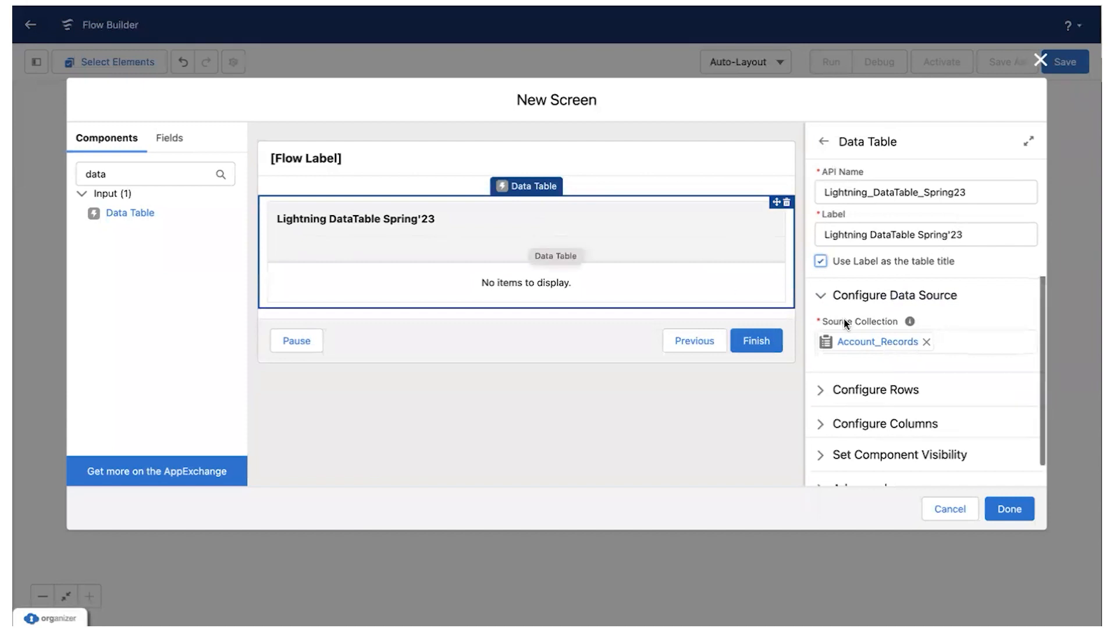
Examine the data table's row and column configuration sections, including the options offered for a new column
{"action": "scroll", "coordinate": [845, 323], "scroll_direction": "down", "scroll_amount": 1}
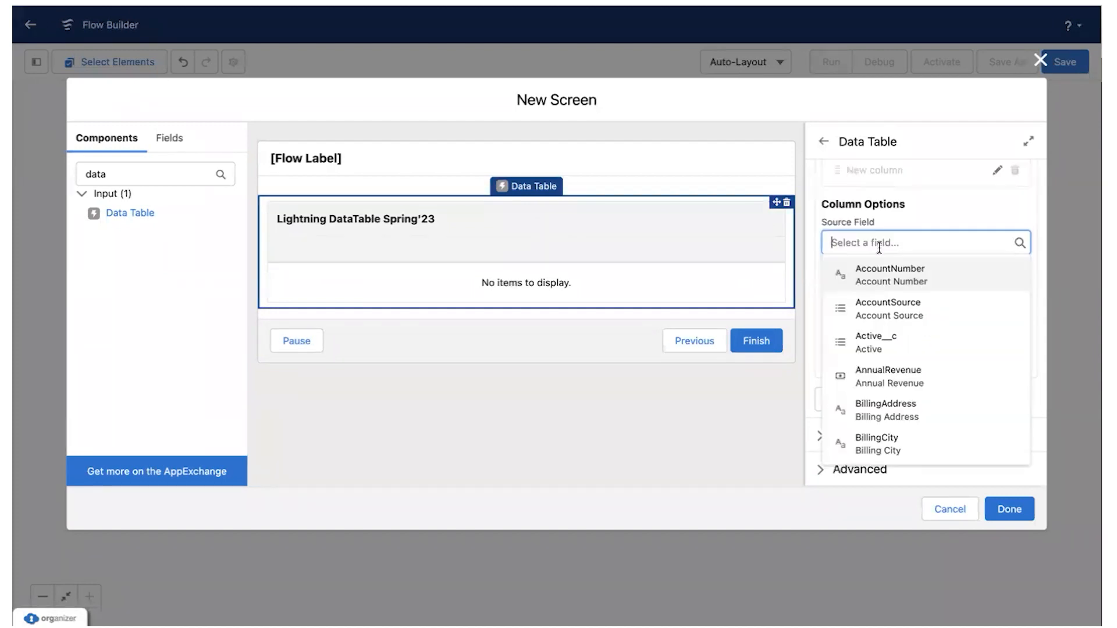
{"action": "scroll", "coordinate": [886, 211], "scroll_direction": "up", "scroll_amount": 2}
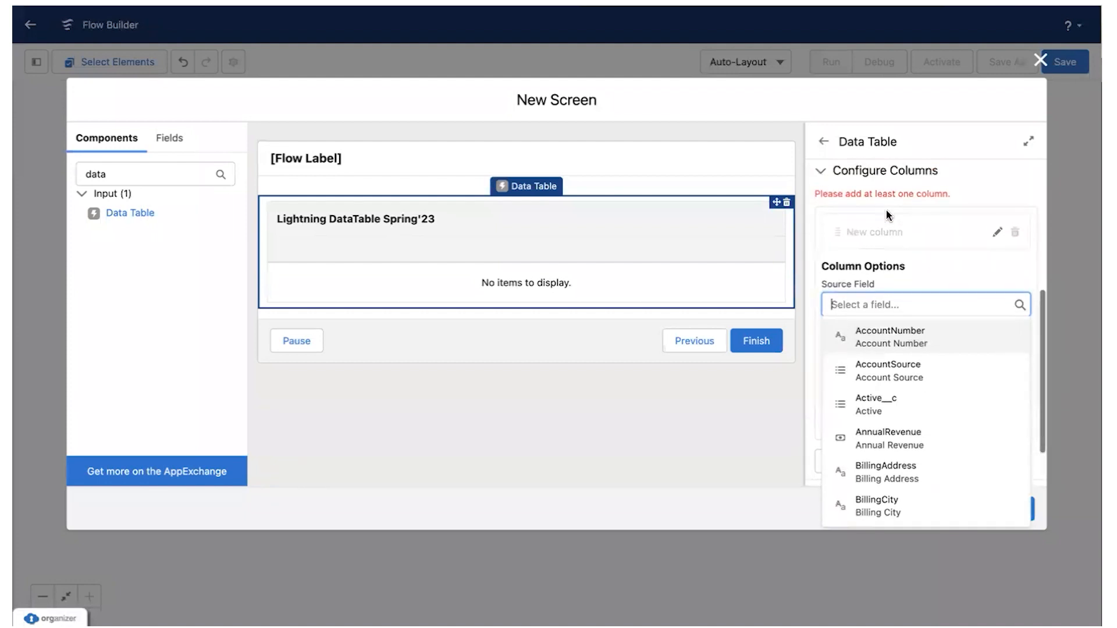
{"action": "scroll", "coordinate": [887, 212], "scroll_direction": "up", "scroll_amount": 1}
{"action": "right_click", "coordinate": [887, 212]}
{"action": "left_click", "coordinate": [874, 289]}
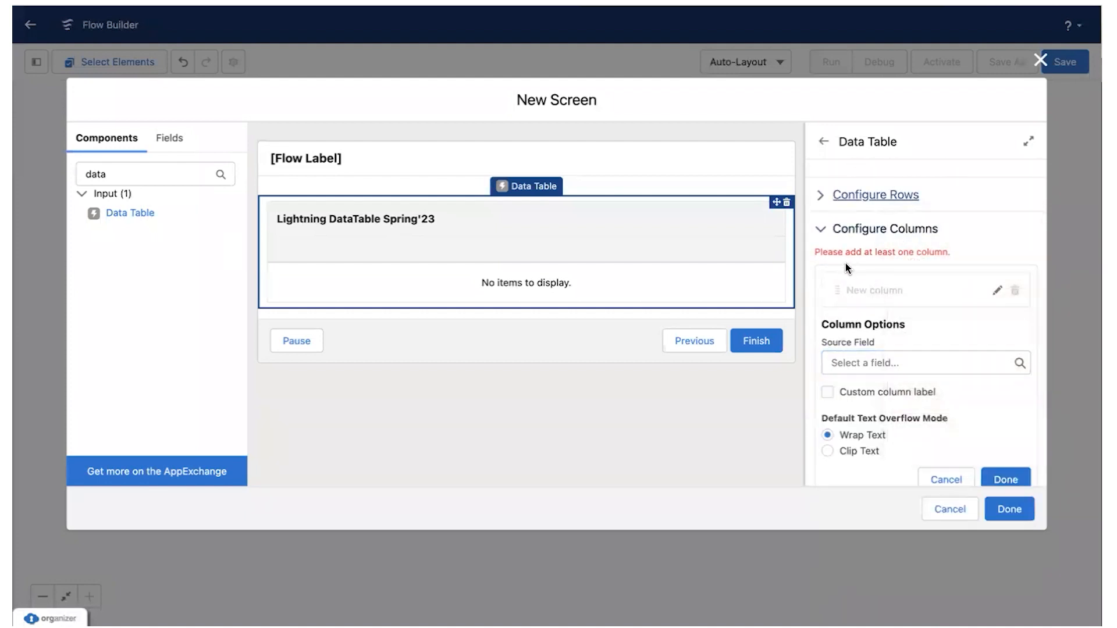
{"action": "scroll", "coordinate": [846, 263], "scroll_direction": "up", "scroll_amount": 3}
{"action": "scroll", "coordinate": [871, 247], "scroll_direction": "down", "scroll_amount": 5}
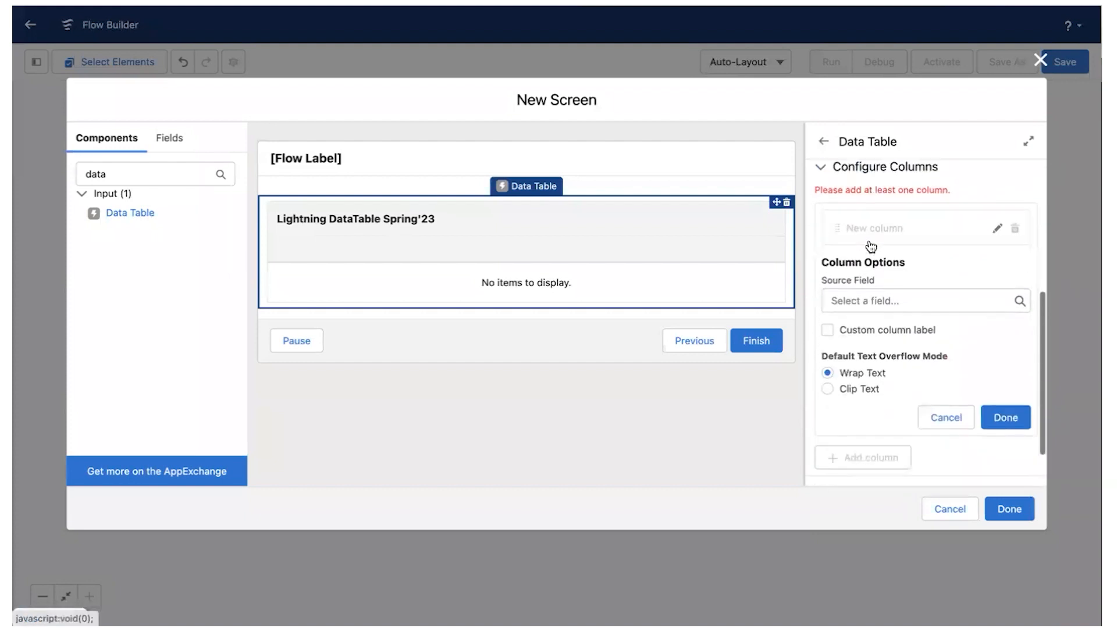
{"action": "scroll", "coordinate": [870, 247], "scroll_direction": "down", "scroll_amount": 1}
{"action": "scroll", "coordinate": [847, 237], "scroll_direction": "up", "scroll_amount": 2}
{"action": "scroll", "coordinate": [847, 238], "scroll_direction": "up", "scroll_amount": 1}
{"action": "scroll", "coordinate": [846, 314], "scroll_direction": "down", "scroll_amount": 4}
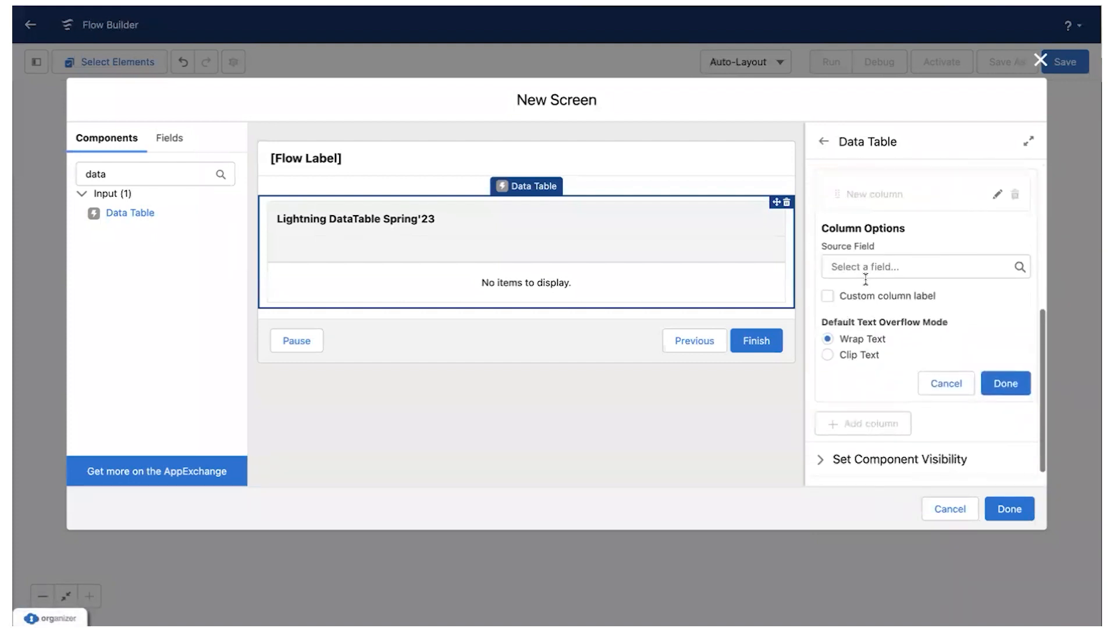
Choose the Account object's Name field as the source field of the data table's new column
{"action": "left_click", "coordinate": [866, 275]}
{"action": "type", "text": "a"}
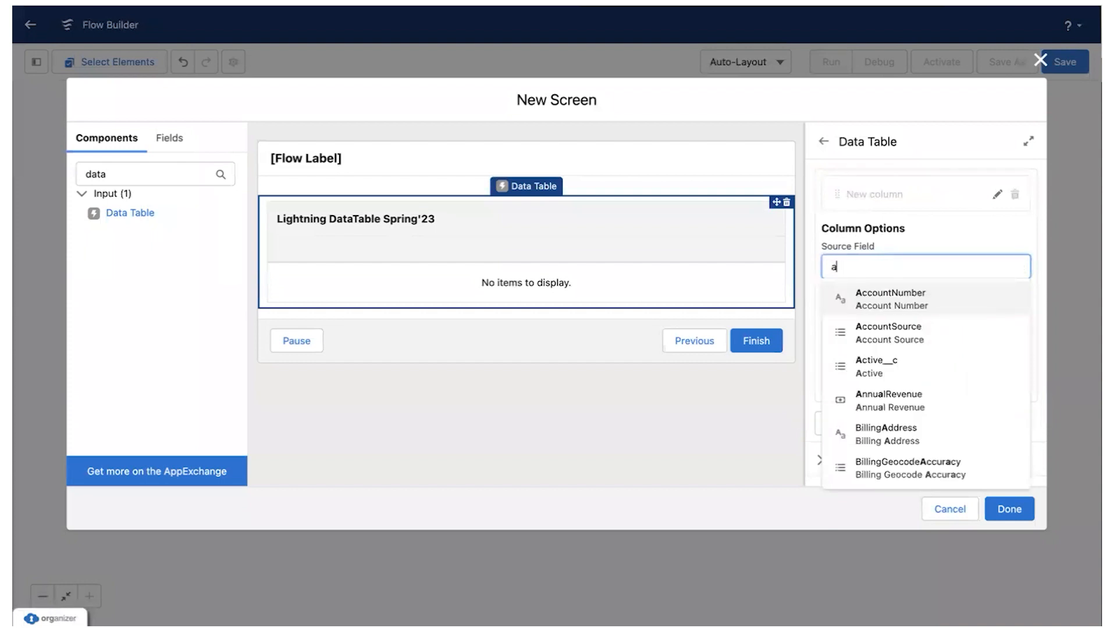
{"action": "type", "text": "ccoun"}
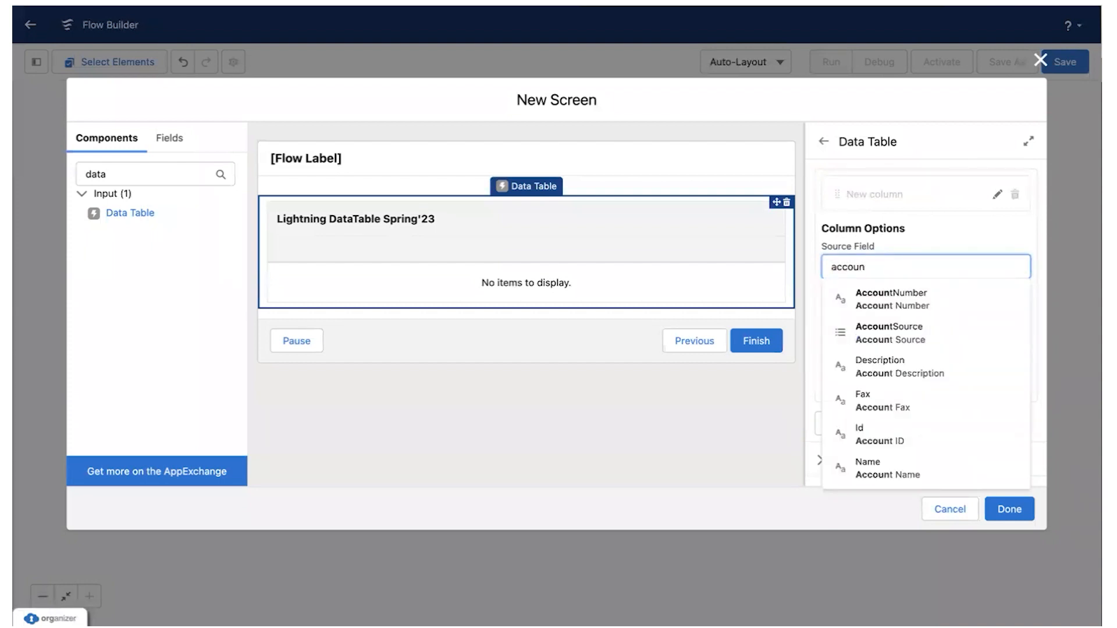
{"action": "key", "text": "BackSpace"}
{"action": "key", "text": "BackSpace"}
{"action": "key", "text": "BackSpace"}
{"action": "key", "text": "BackSpace"}
{"action": "key", "text": "BackSpace"}
{"action": "key", "text": "BackSpace"}
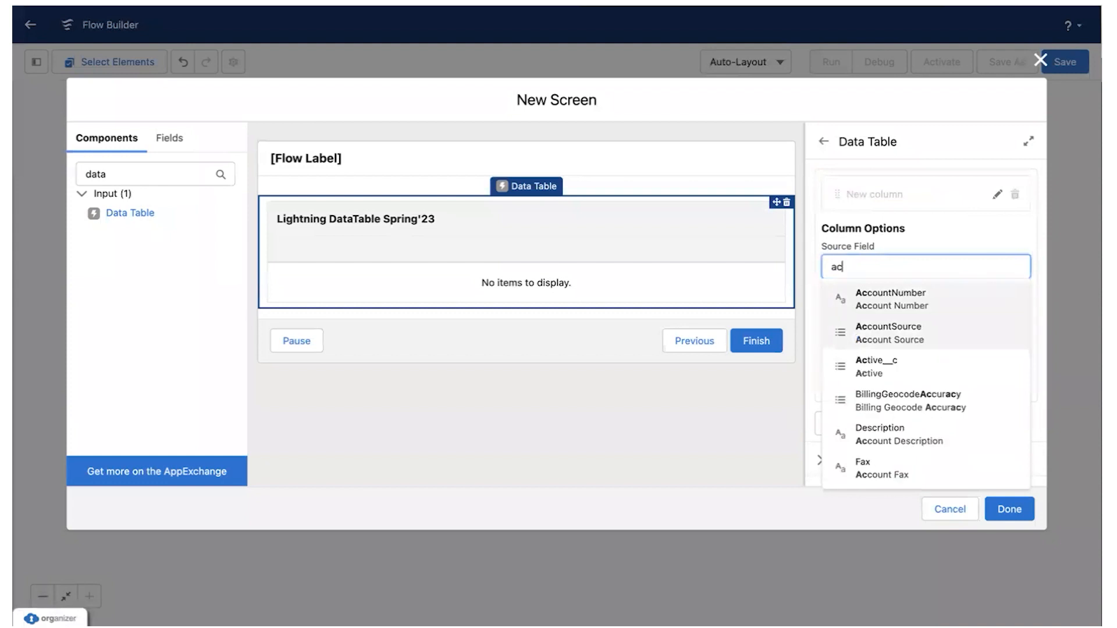
{"action": "type", "text": "name"}
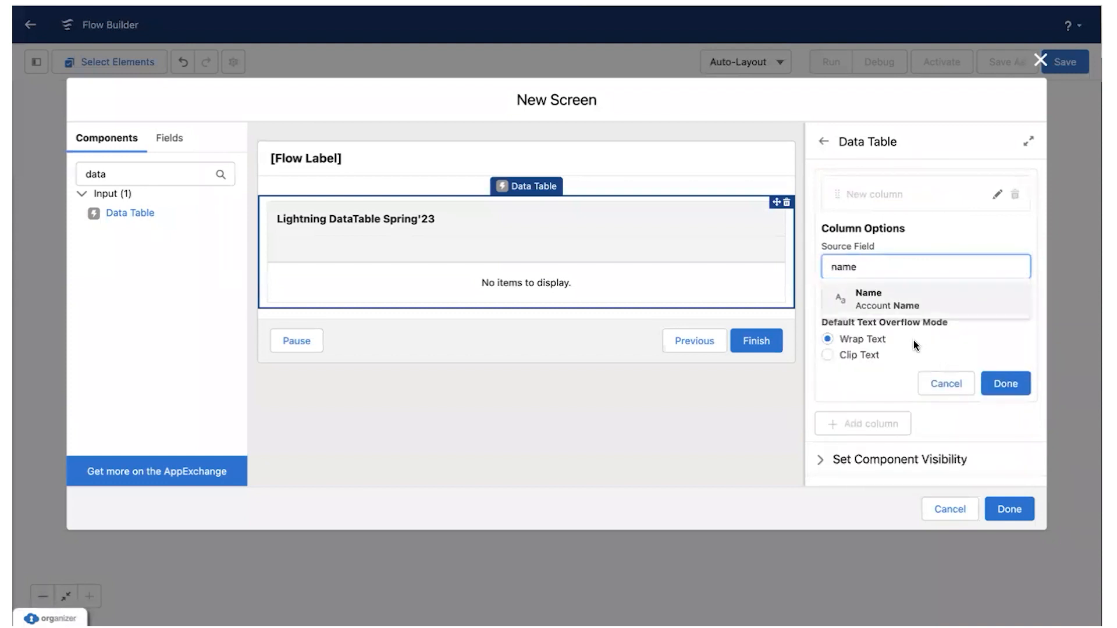
{"action": "left_click", "coordinate": [896, 301]}
{"action": "scroll", "coordinate": [895, 304], "scroll_direction": "down", "scroll_amount": 1}
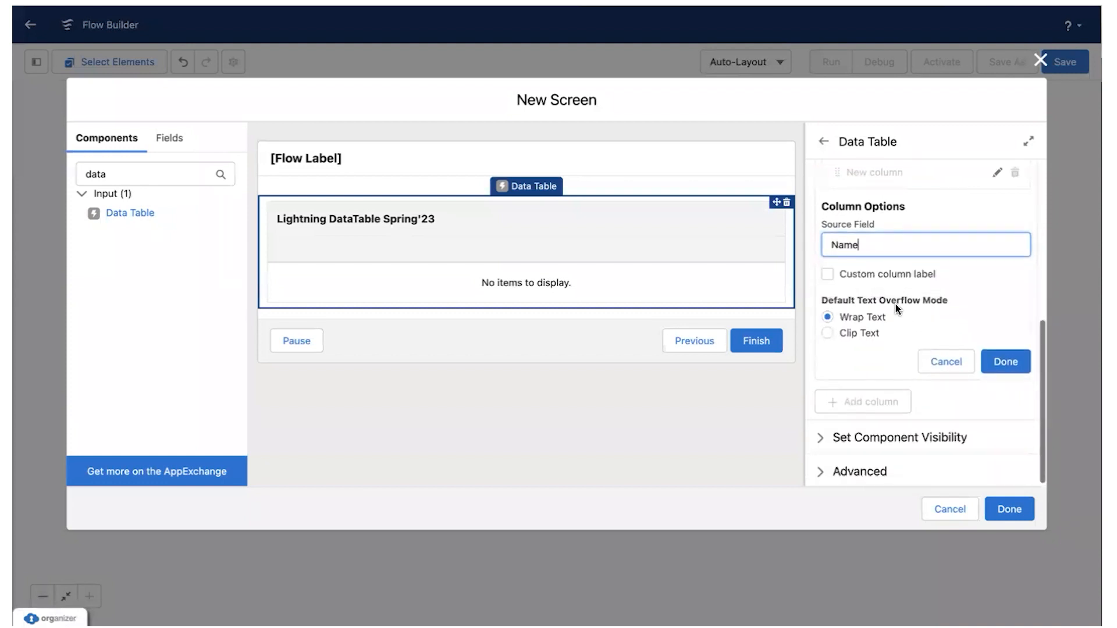
Try out the custom column label option, leave it off, and finish the Account Name column
{"action": "left_click", "coordinate": [827, 273]}
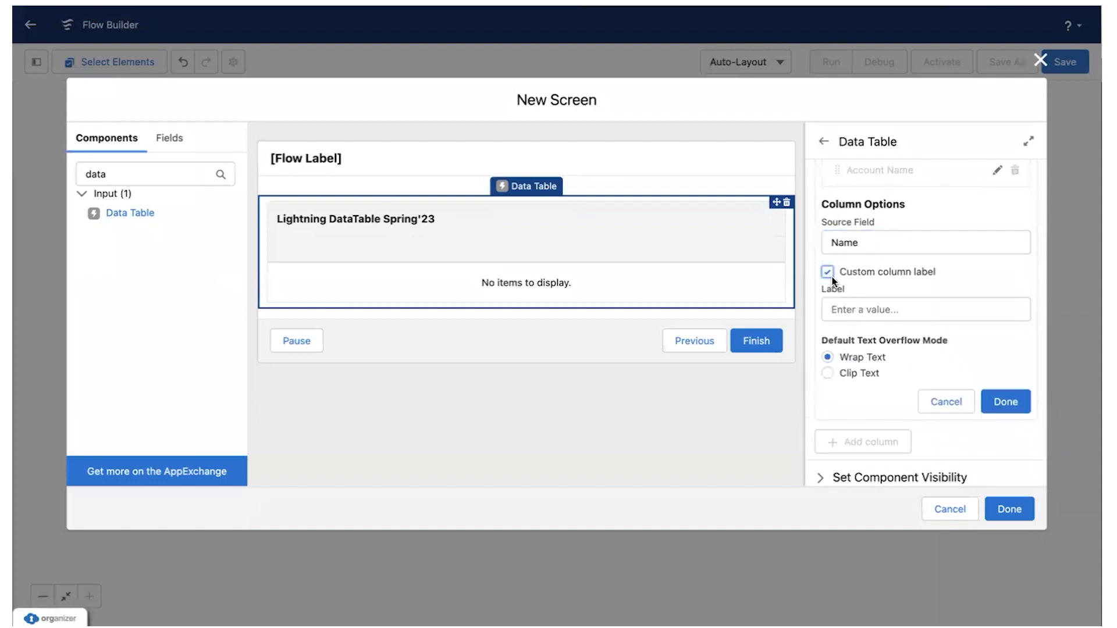
{"action": "left_click", "coordinate": [832, 278]}
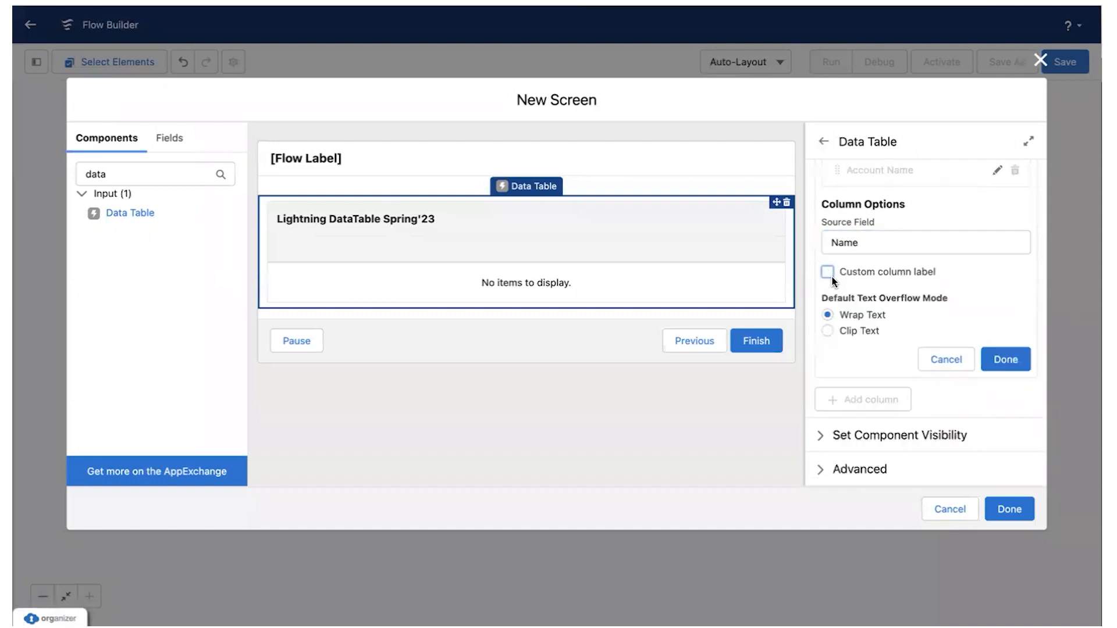
{"action": "left_click", "coordinate": [996, 362]}
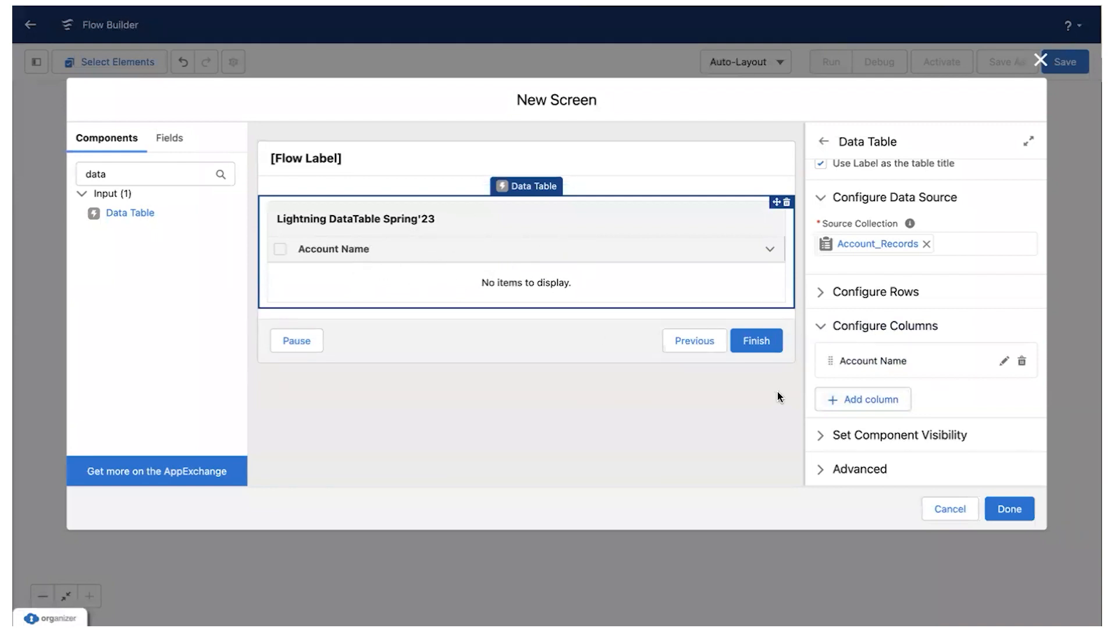
Add a second column to the data table with Rating as its source field
{"action": "left_click", "coordinate": [840, 398]}
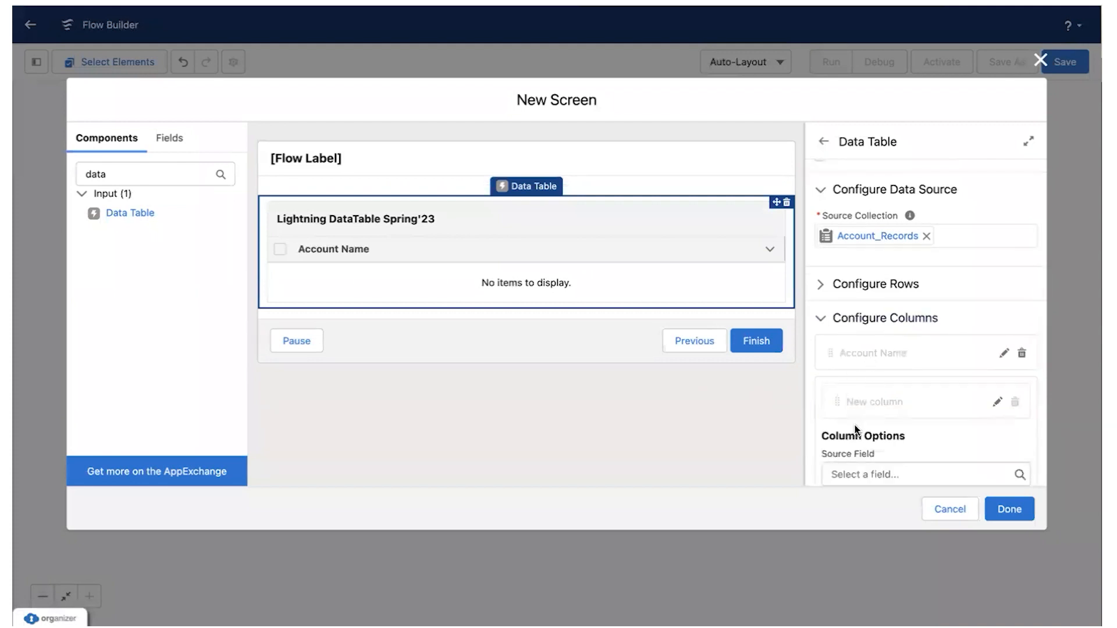
{"action": "scroll", "coordinate": [859, 428], "scroll_direction": "down", "scroll_amount": 4}
{"action": "left_click", "coordinate": [845, 243]}
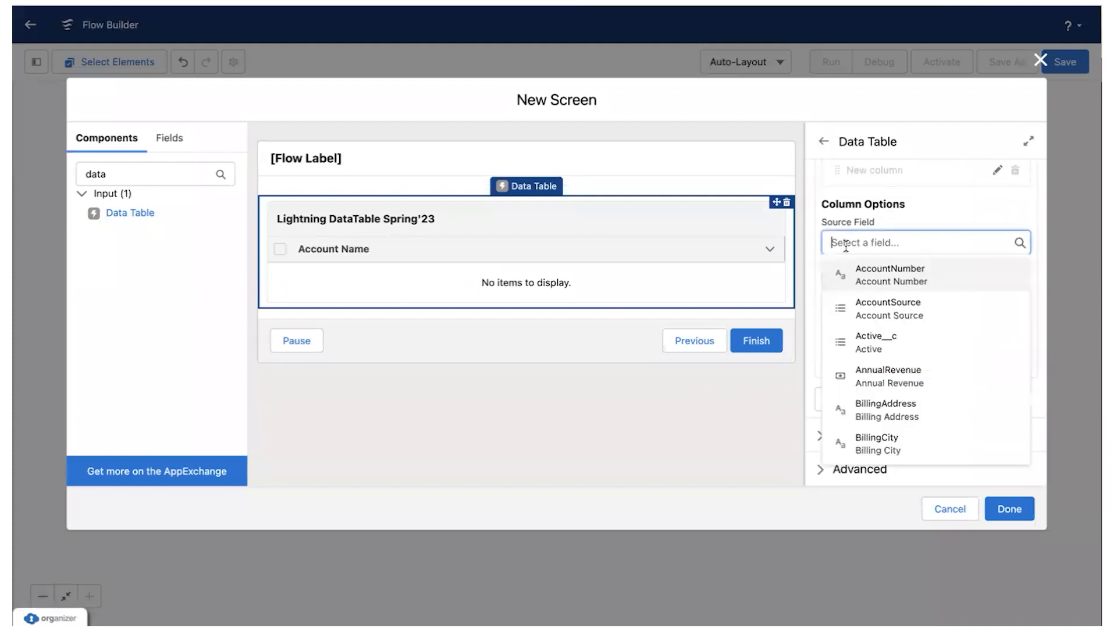
{"action": "type", "text": "ratiu"}
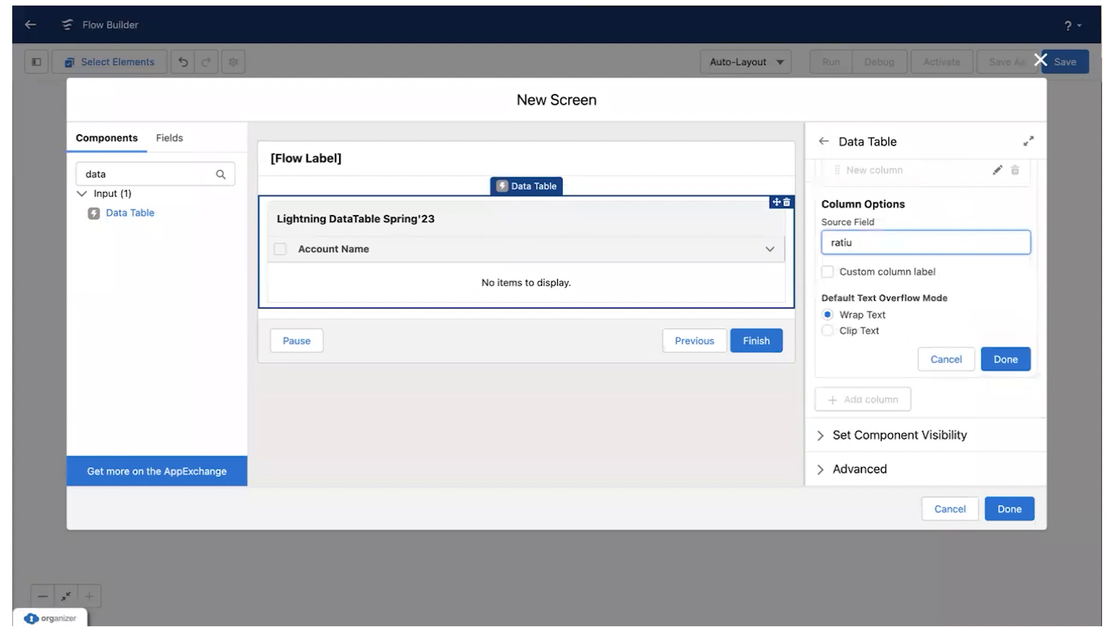
{"action": "key", "text": "BackSpace"}
{"action": "key", "text": "BackSpace"}
{"action": "key", "text": "BackSpace"}
{"action": "key", "text": "BackSpace"}
{"action": "type", "text": "rati"}
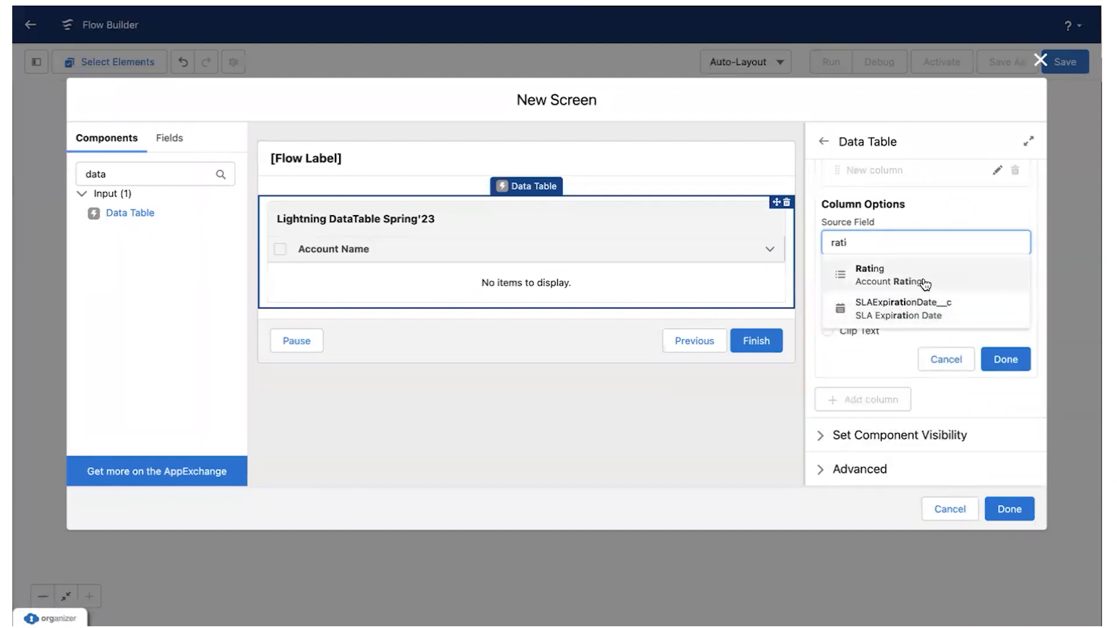
{"action": "left_click", "coordinate": [924, 284]}
{"action": "left_click", "coordinate": [991, 362]}
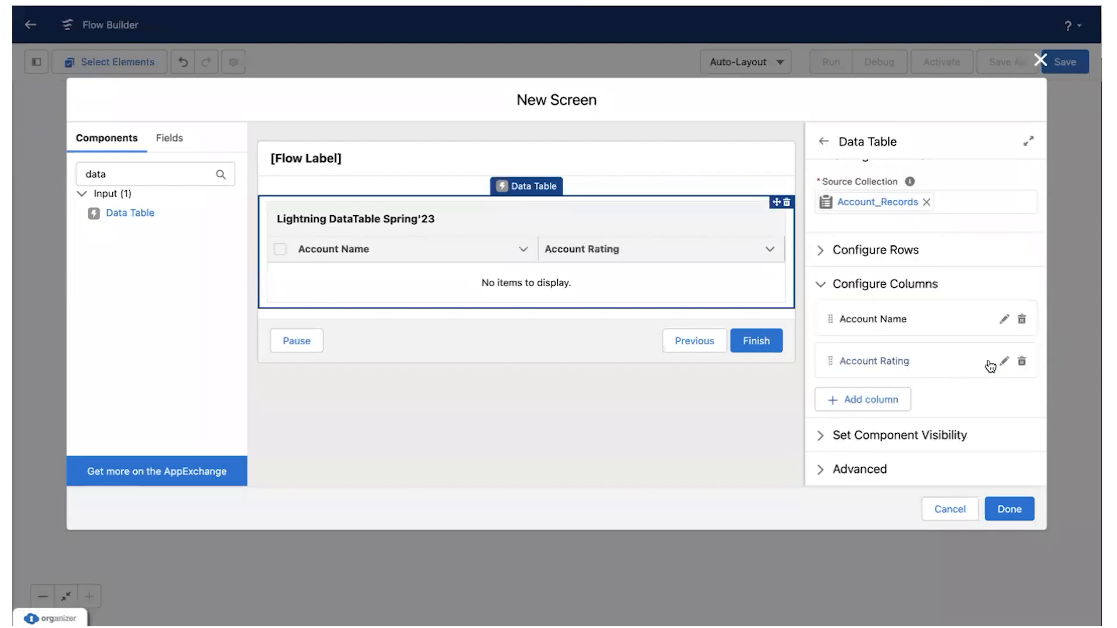
Add a third column to the data table with AnnualRevenue as its source field
{"action": "left_click", "coordinate": [893, 402]}
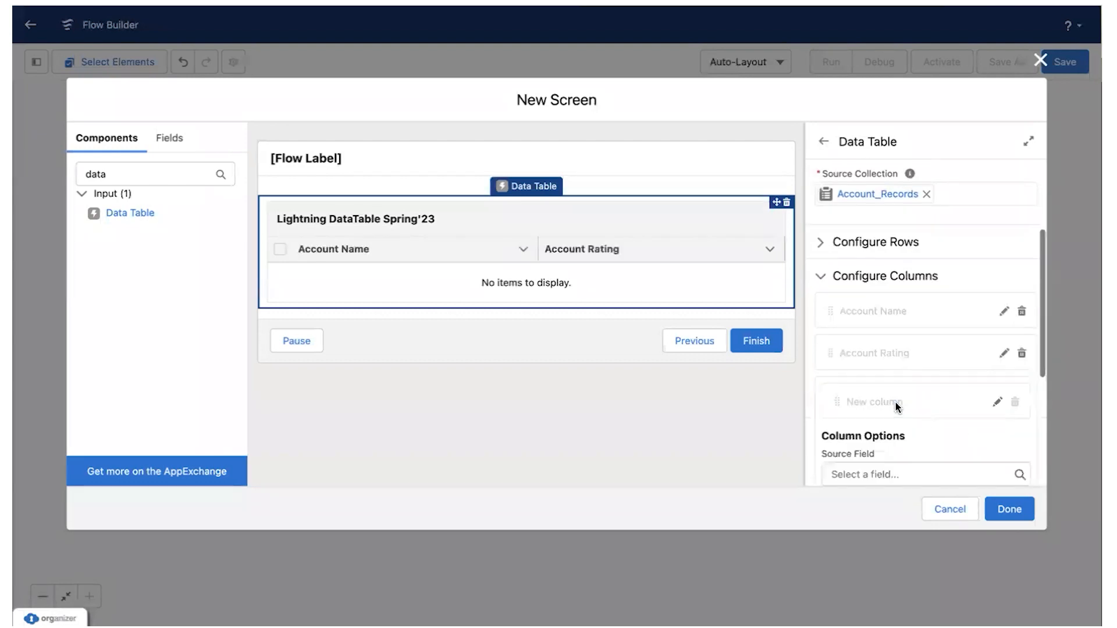
{"action": "left_click", "coordinate": [858, 472]}
{"action": "type", "text": "reve"}
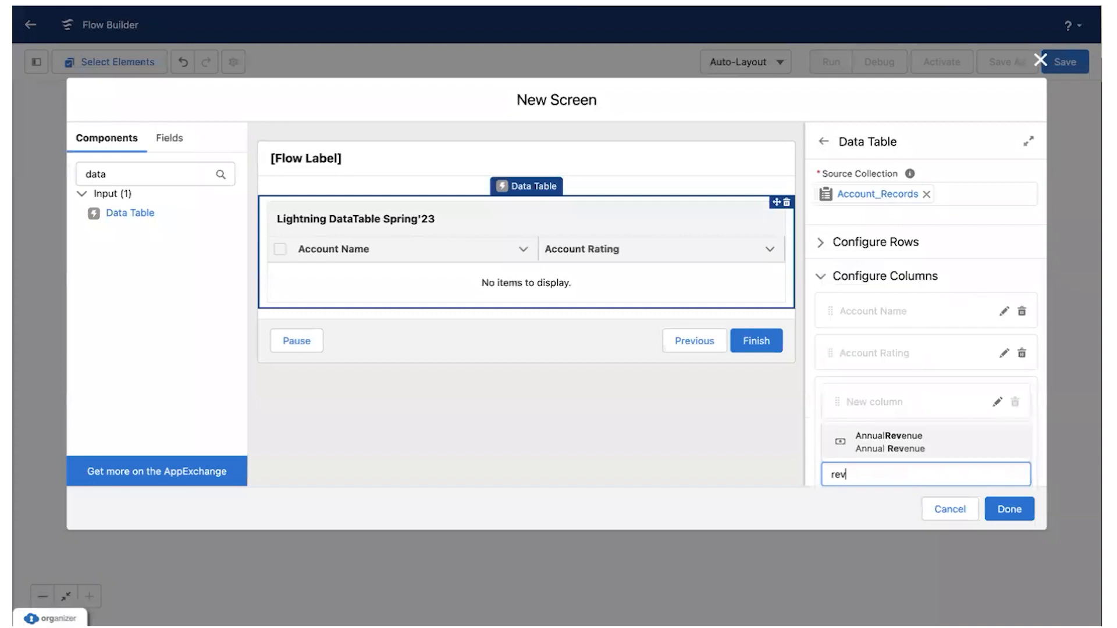
{"action": "left_click", "coordinate": [888, 446]}
{"action": "scroll", "coordinate": [898, 372], "scroll_direction": "down", "scroll_amount": 4}
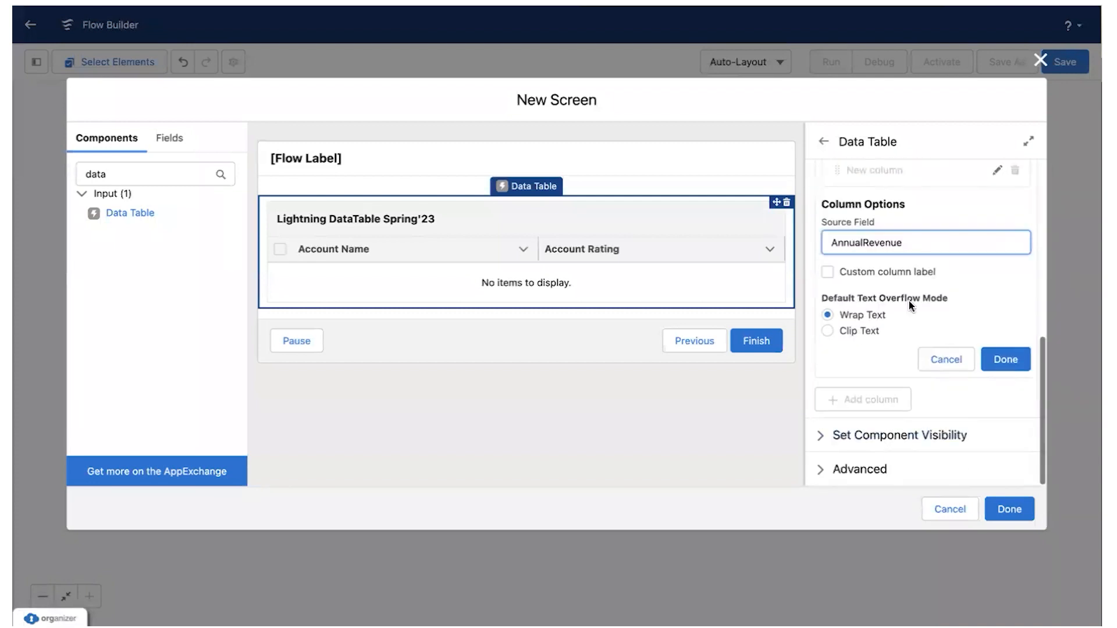
{"action": "left_click", "coordinate": [1000, 359]}
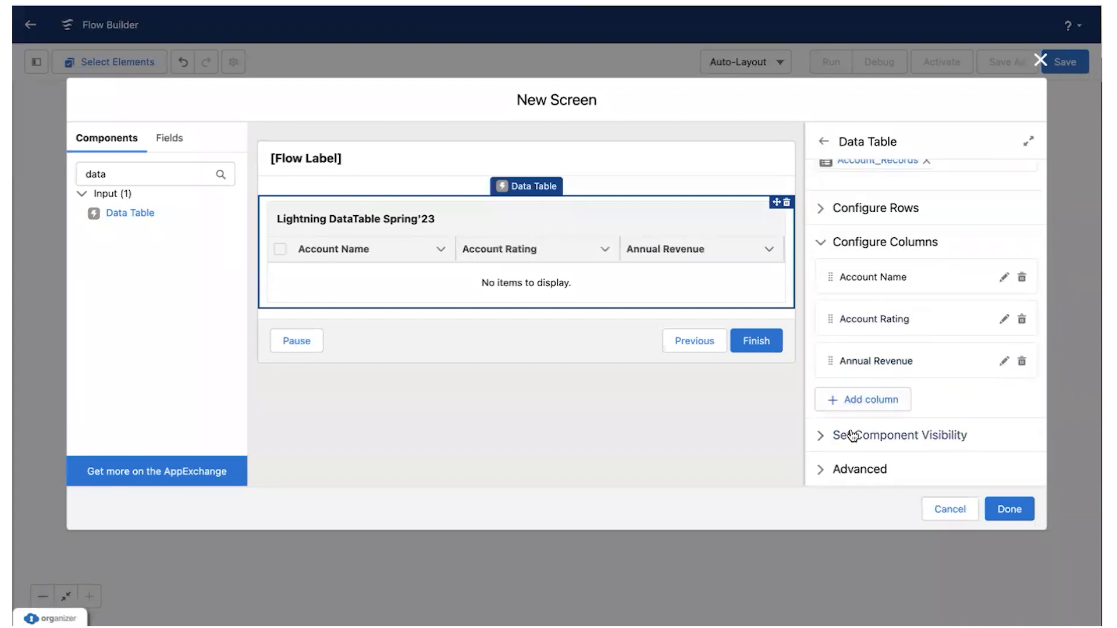
Add a fourth column to the data table with Type as its source field
{"action": "left_click", "coordinate": [855, 409]}
{"action": "left_click", "coordinate": [847, 475]}
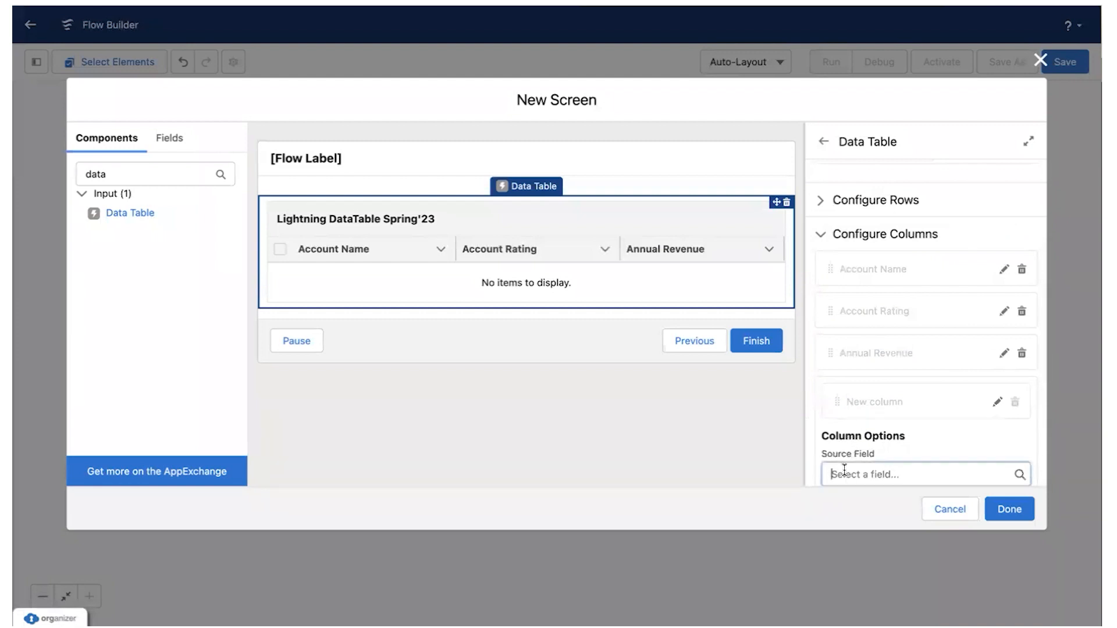
{"action": "type", "text": "type"}
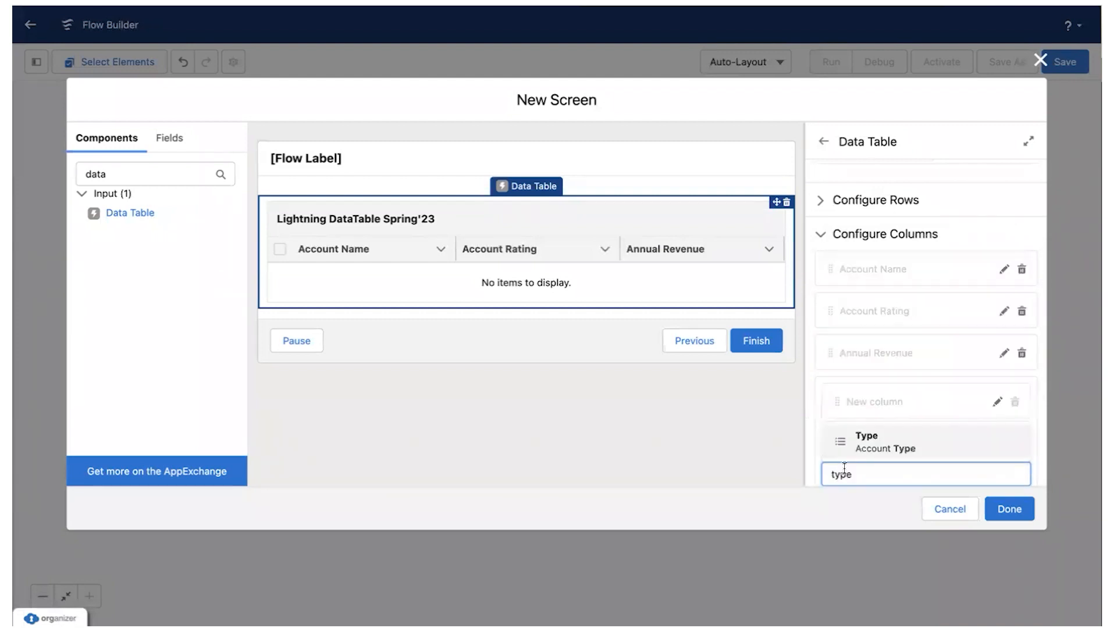
{"action": "left_click", "coordinate": [862, 439]}
{"action": "scroll", "coordinate": [862, 438], "scroll_direction": "down", "scroll_amount": 3}
{"action": "left_click", "coordinate": [1004, 429]}
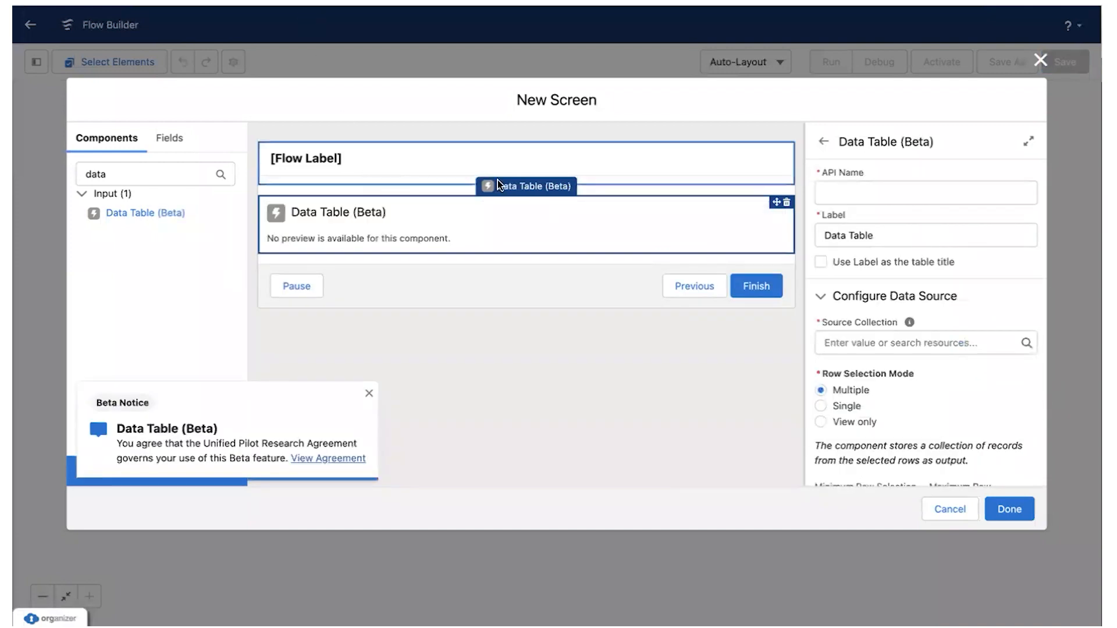
Set the API name of the Data Table (Beta) component to Lightning_DataTable_Winter23
{"action": "left_click", "coordinate": [857, 196]}
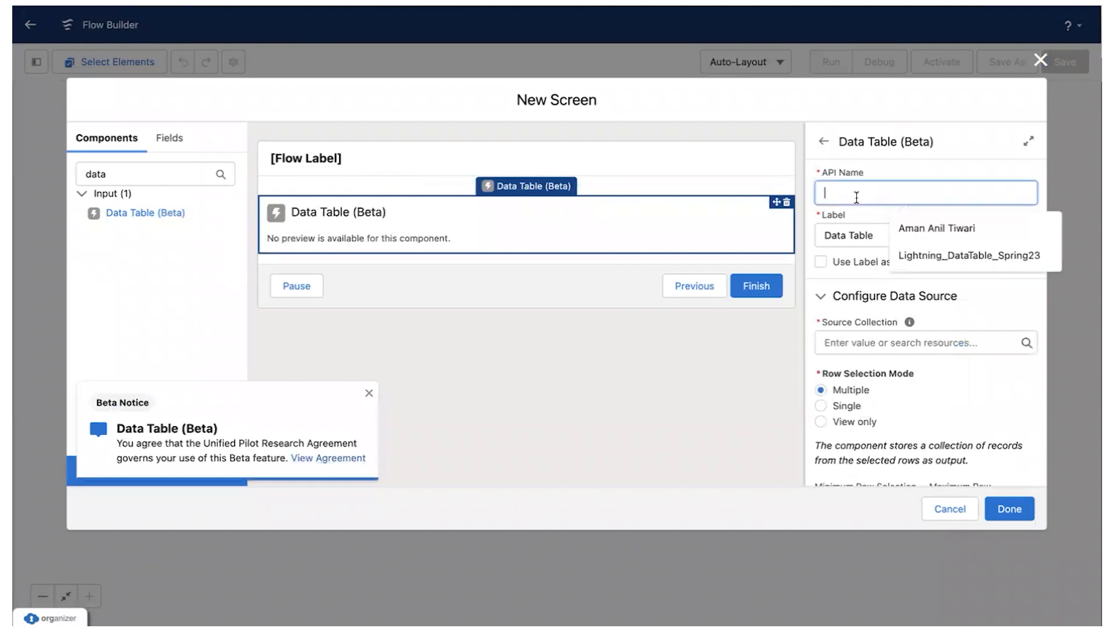
{"action": "left_click", "coordinate": [916, 262]}
{"action": "scroll", "coordinate": [917, 263], "scroll_direction": "down", "scroll_amount": 3}
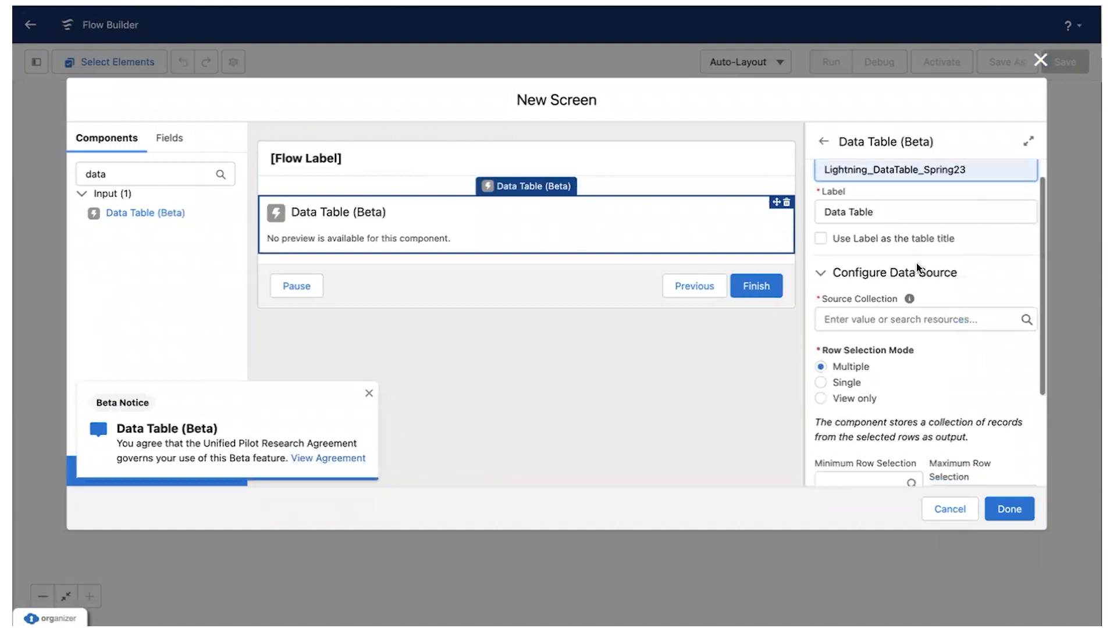
{"action": "scroll", "coordinate": [919, 325], "scroll_direction": "up", "scroll_amount": 3}
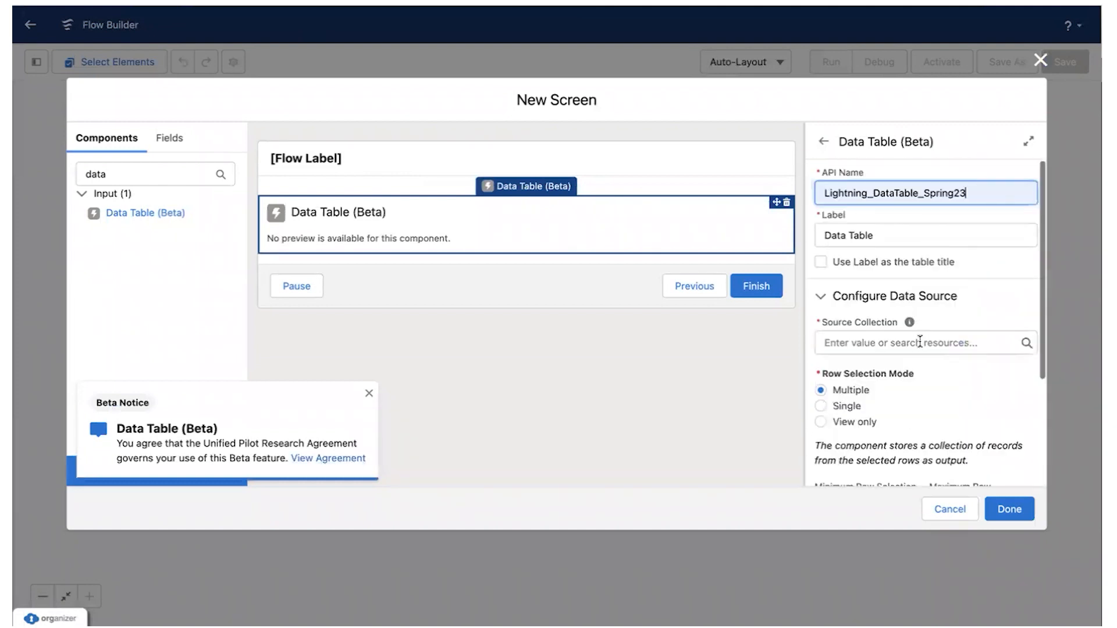
{"action": "left_click", "coordinate": [953, 194]}
{"action": "key", "text": "BackSpace"}
{"action": "key", "text": "BackSpace"}
{"action": "key", "text": "BackSpace"}
{"action": "key", "text": "BackSpace"}
{"action": "key", "text": "BackSpace"}
{"action": "key", "text": "BackSpace"}
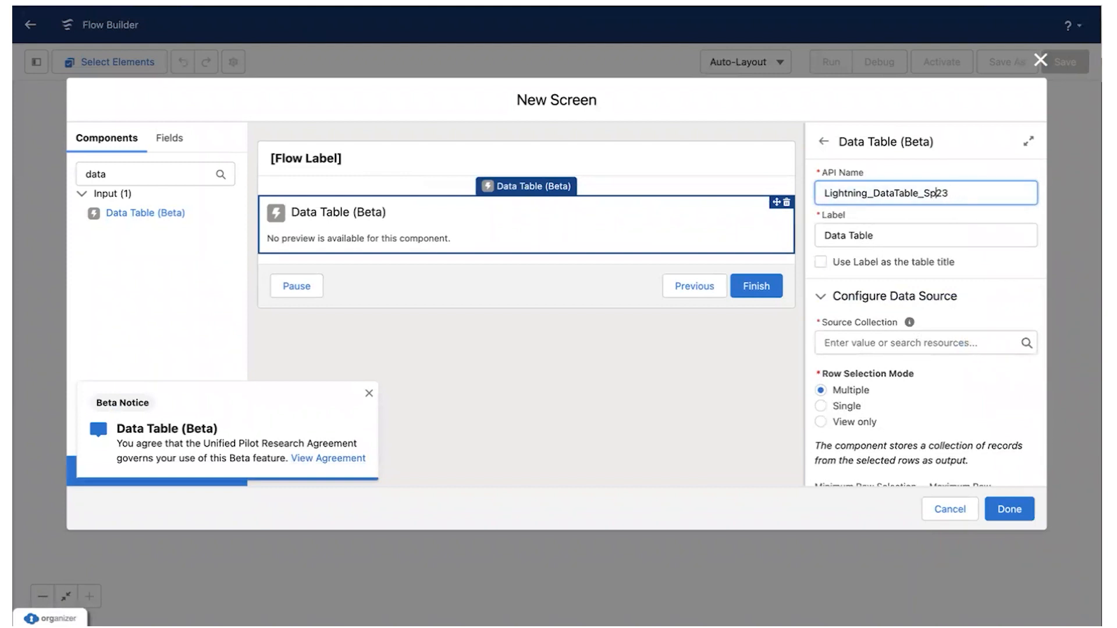
{"action": "type", "text": "Winter"}
Use the label as the table title and set the Data Table (Beta) label to Lightning DataTable Winter'23
{"action": "left_click", "coordinate": [821, 262]}
{"action": "scroll", "coordinate": [857, 256], "scroll_direction": "down", "scroll_amount": 1}
{"action": "scroll", "coordinate": [855, 244], "scroll_direction": "up", "scroll_amount": 1}
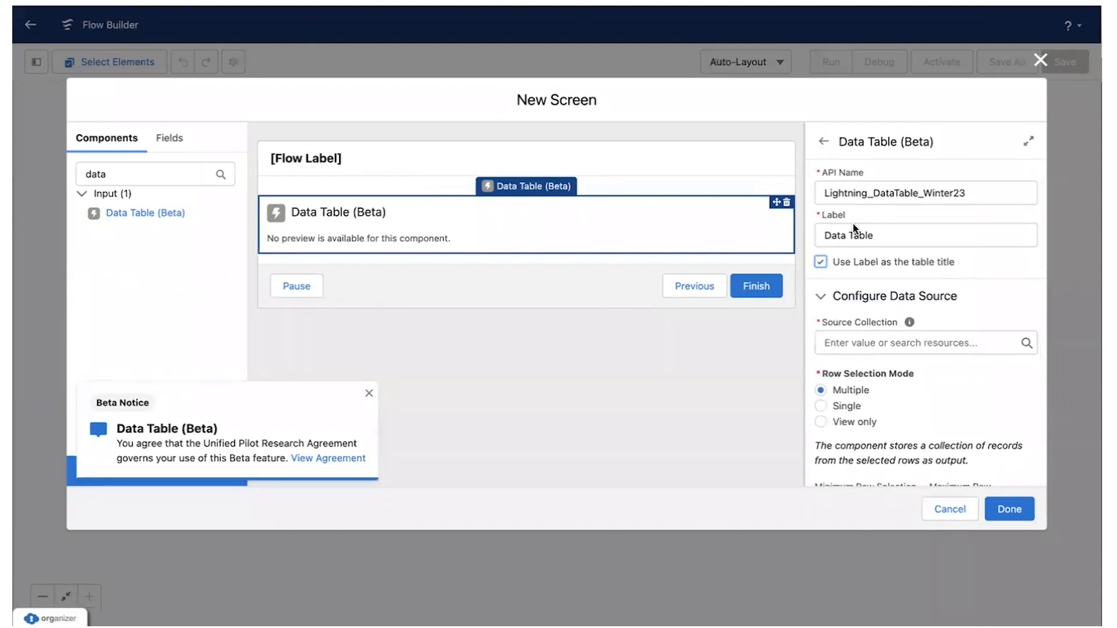
{"action": "left_click", "coordinate": [824, 236]}
{"action": "type", "text": "Lightning"}
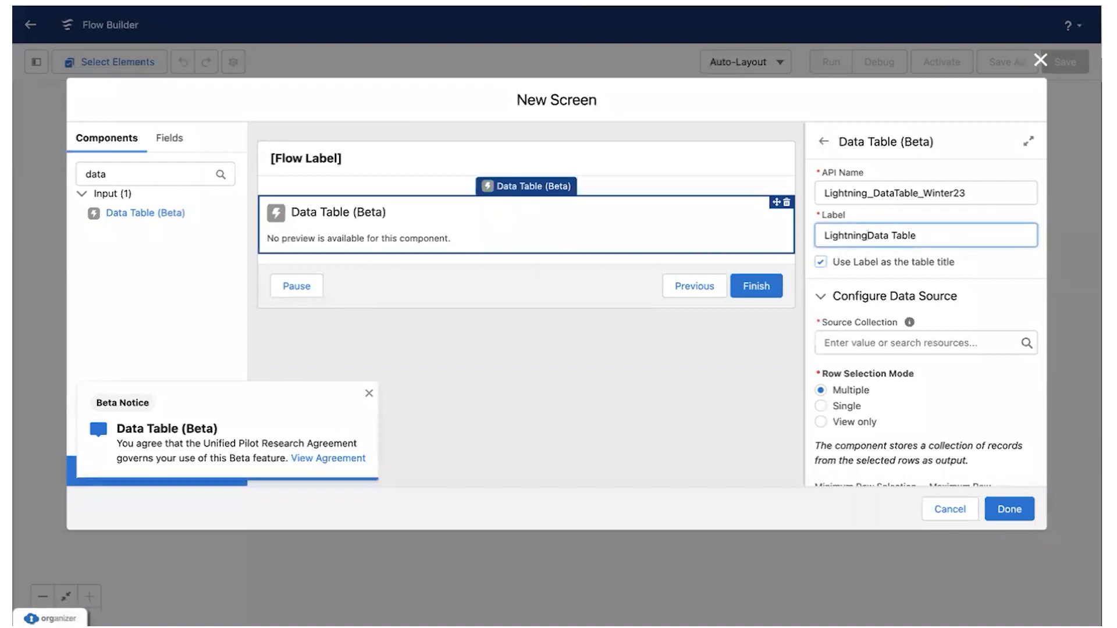
{"action": "left_click", "coordinate": [924, 235]}
{"action": "type", "text": "Winter'23"}
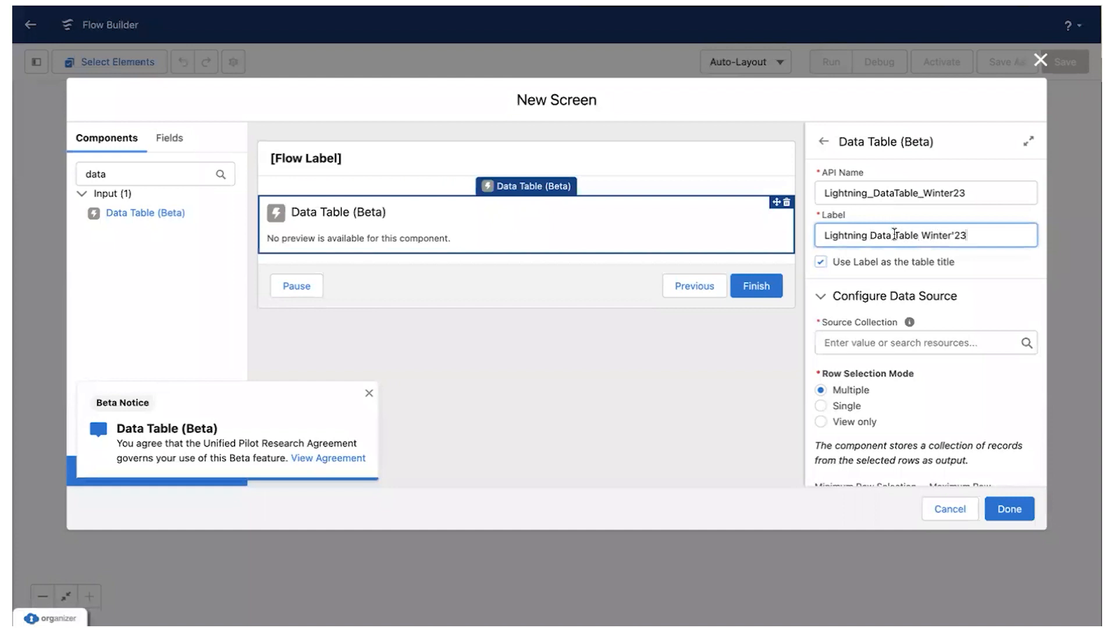
{"action": "key", "text": "BackSpace"}
Start a new Variable resource for the source collection with the API name Account_Records
{"action": "left_click", "coordinate": [862, 343]}
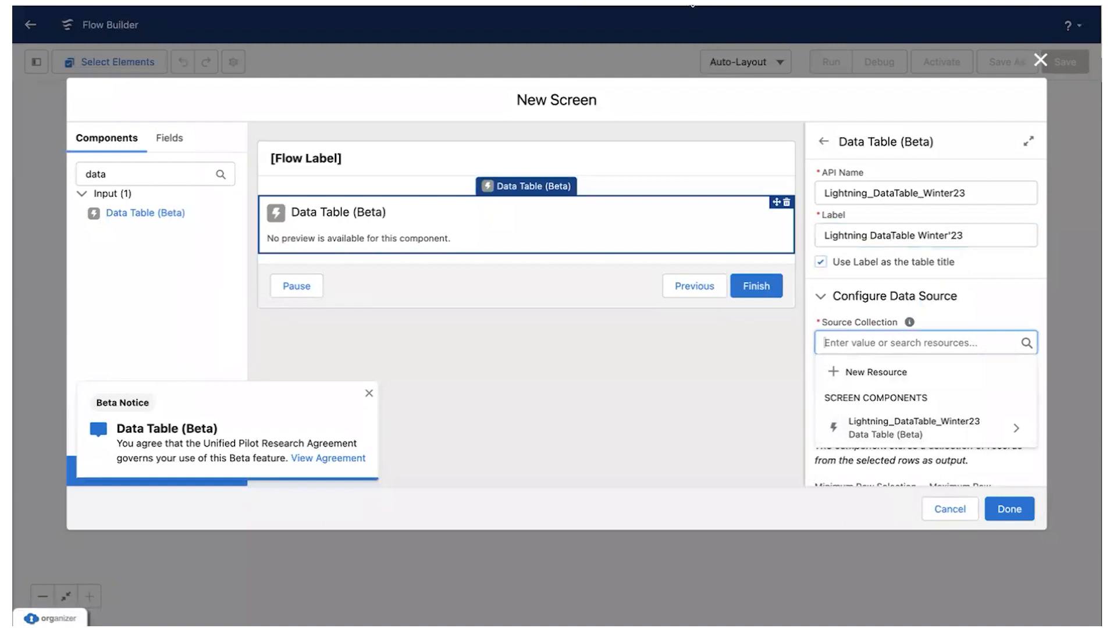
{"action": "left_click", "coordinate": [856, 368]}
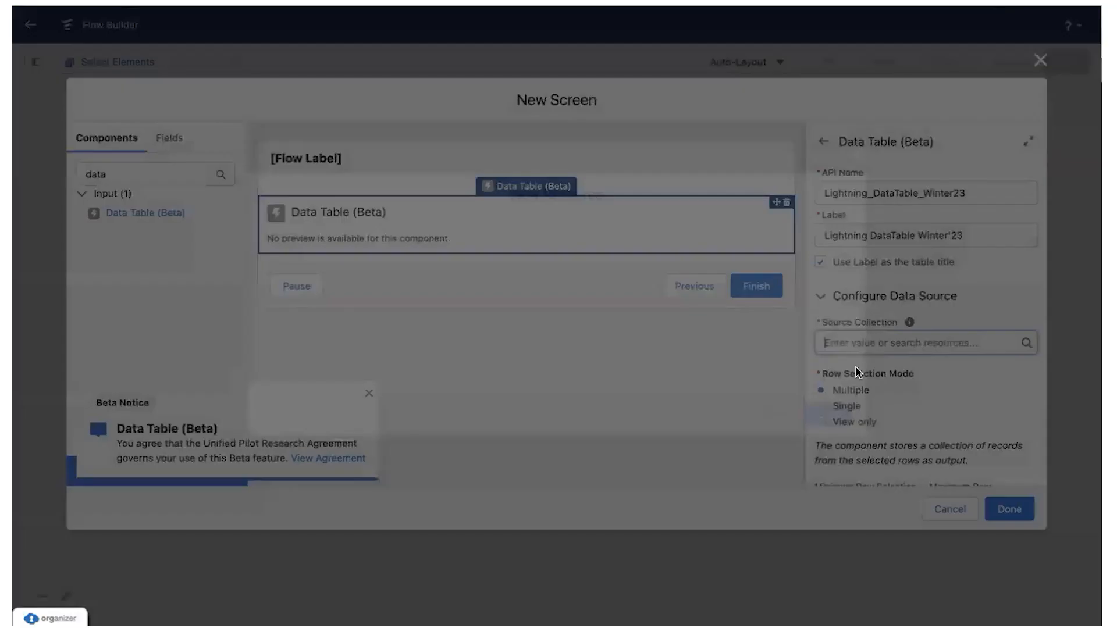
{"action": "left_click", "coordinate": [408, 266]}
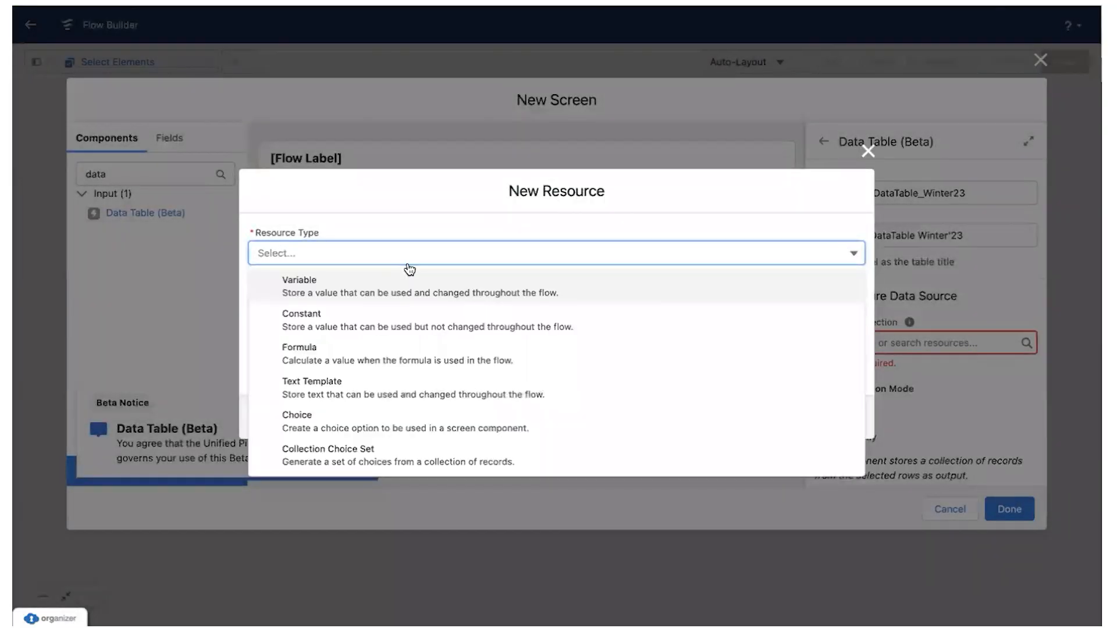
{"action": "left_click", "coordinate": [379, 281]}
{"action": "type", "text": "Account"}
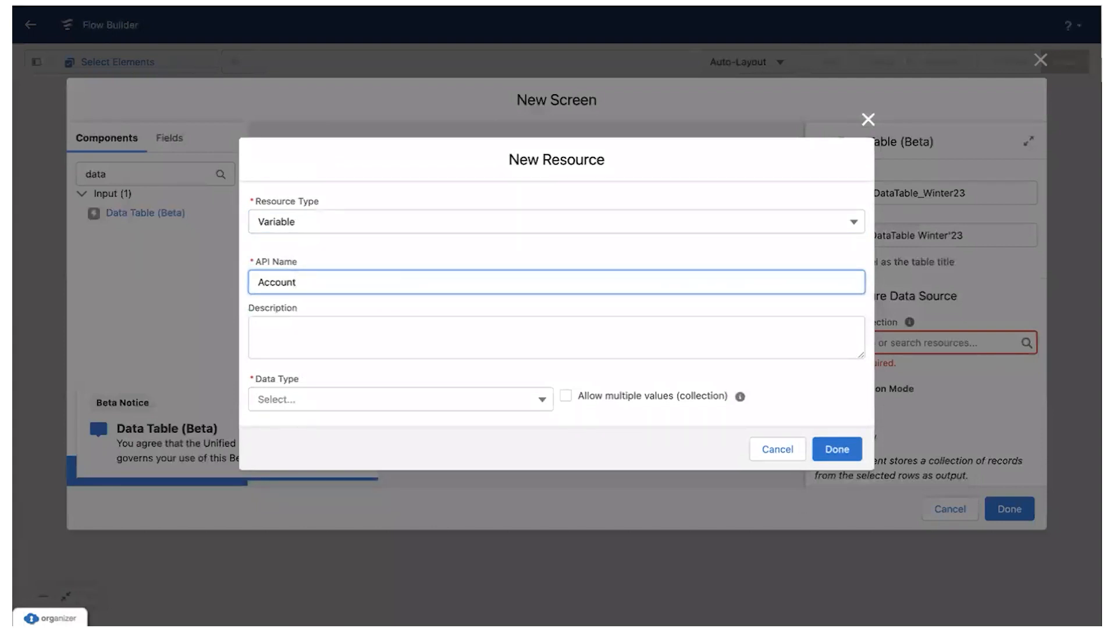
{"action": "type", "text": "Record"}
{"action": "type", "text": "_"}
Make the variable a multiple-value Record collection of the Account object and select Account_Records as the table's source collection
{"action": "left_click", "coordinate": [297, 404]}
{"action": "left_click", "coordinate": [324, 457]}
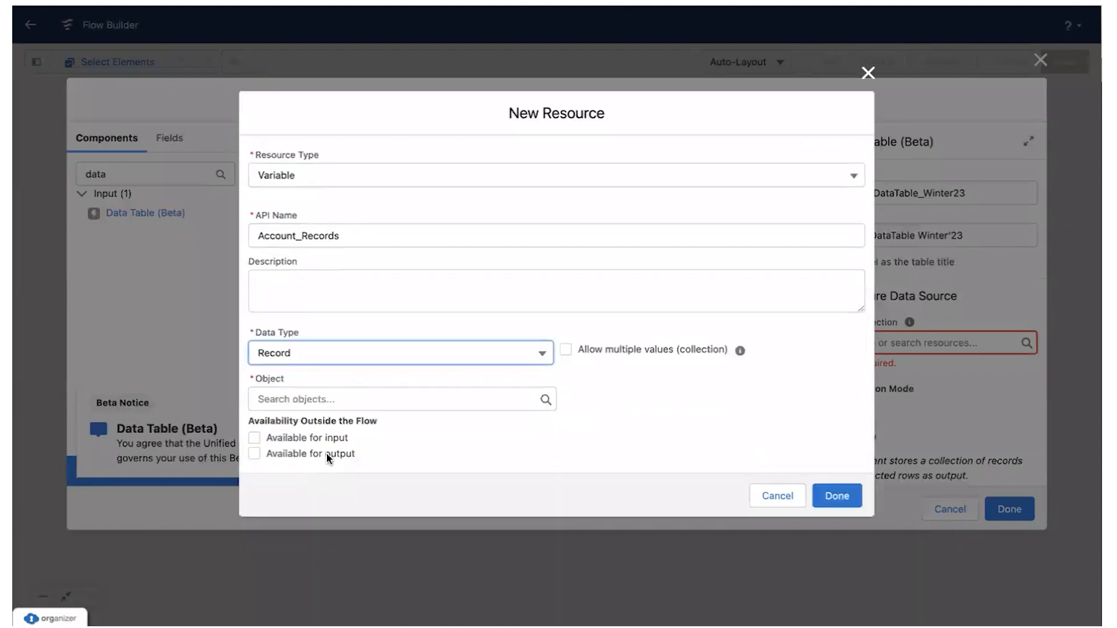
{"action": "left_click", "coordinate": [564, 349]}
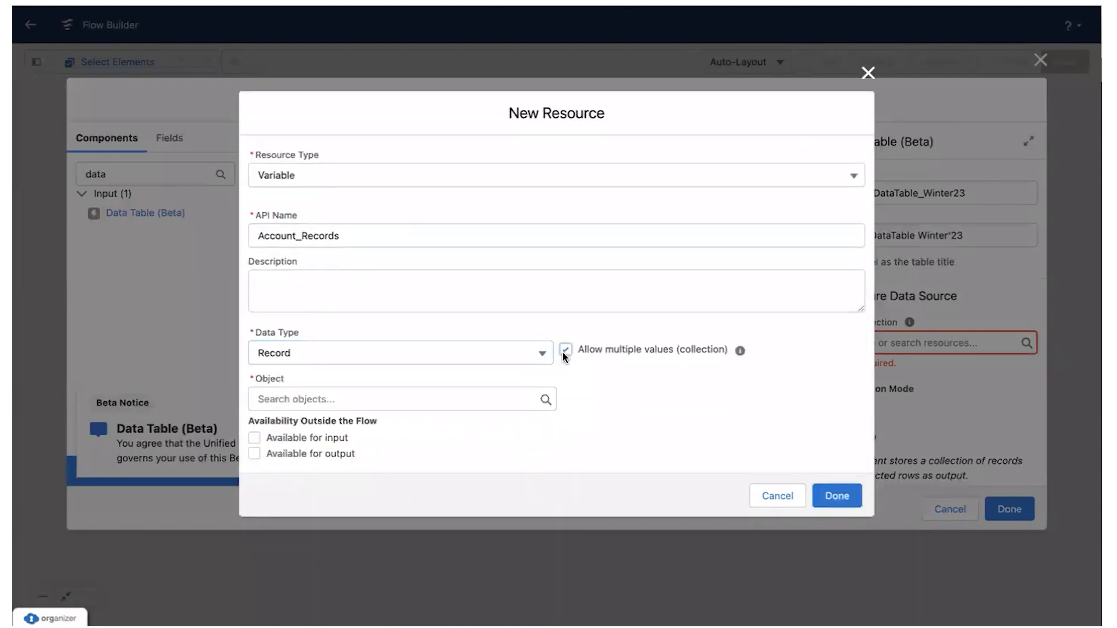
{"action": "left_click", "coordinate": [428, 396]}
{"action": "type", "text": "av"}
{"action": "key", "text": "BackSpace"}
{"action": "type", "text": "cc"}
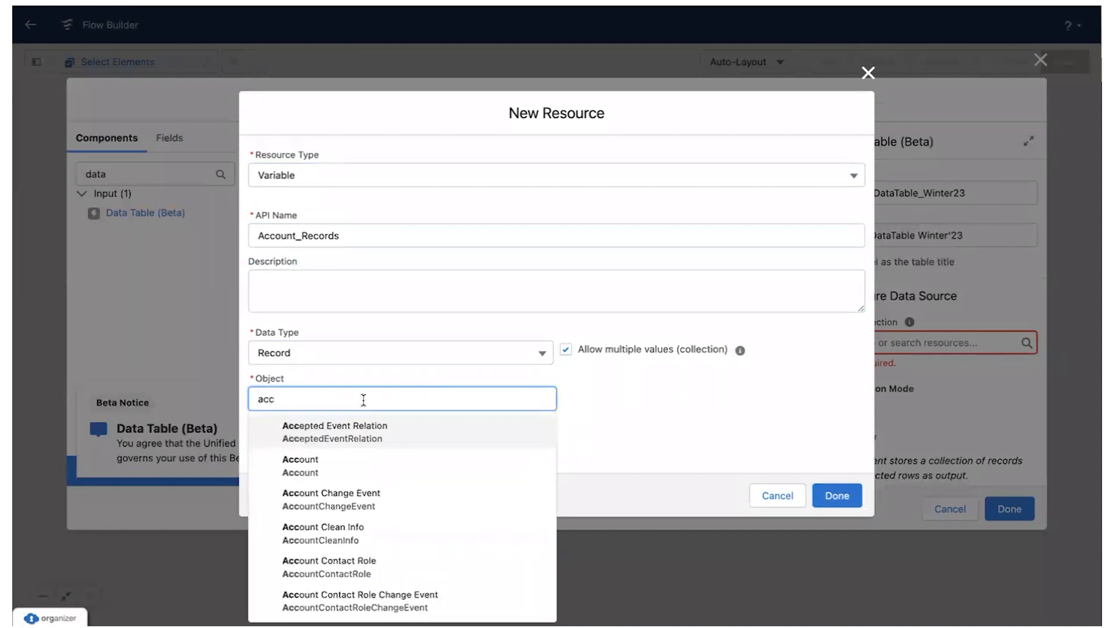
{"action": "left_click", "coordinate": [349, 464]}
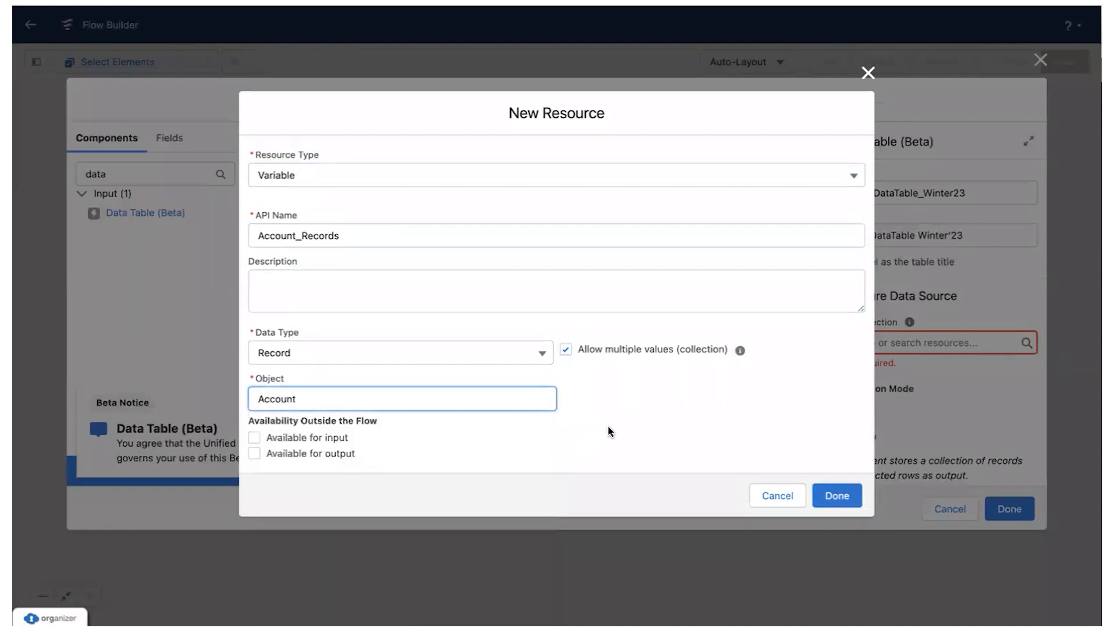
{"action": "left_click", "coordinate": [837, 498]}
{"action": "left_click", "coordinate": [862, 345]}
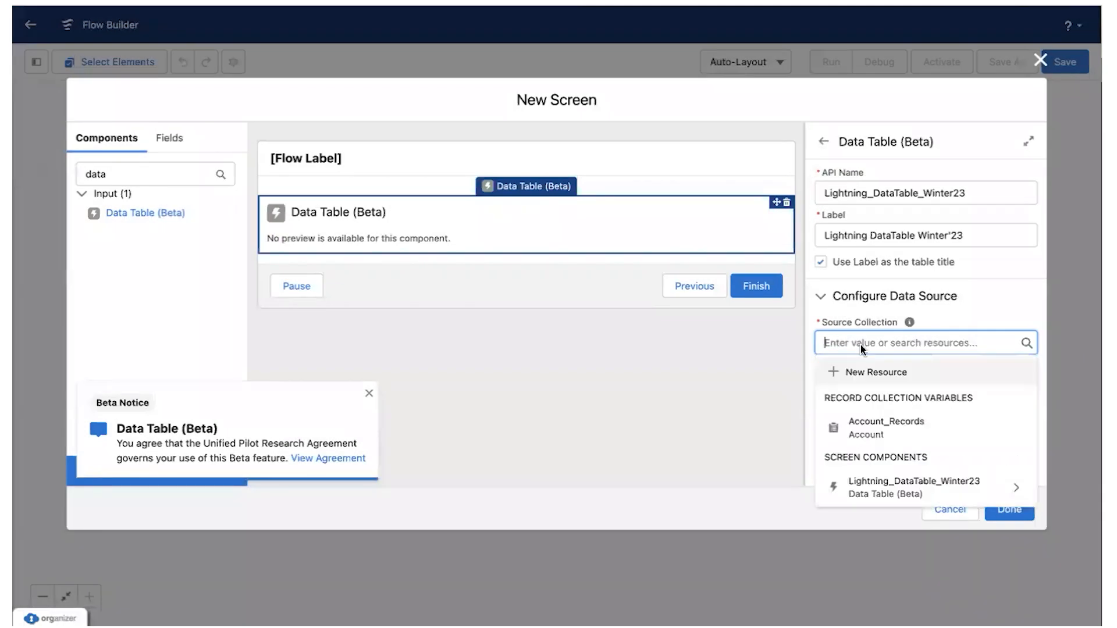
{"action": "left_click", "coordinate": [856, 434]}
Configure the first column of the beta data table with Name as its source field and dismiss the beta notice
{"action": "scroll", "coordinate": [875, 387], "scroll_direction": "down", "scroll_amount": 2}
{"action": "scroll", "coordinate": [873, 387], "scroll_direction": "down", "scroll_amount": 2}
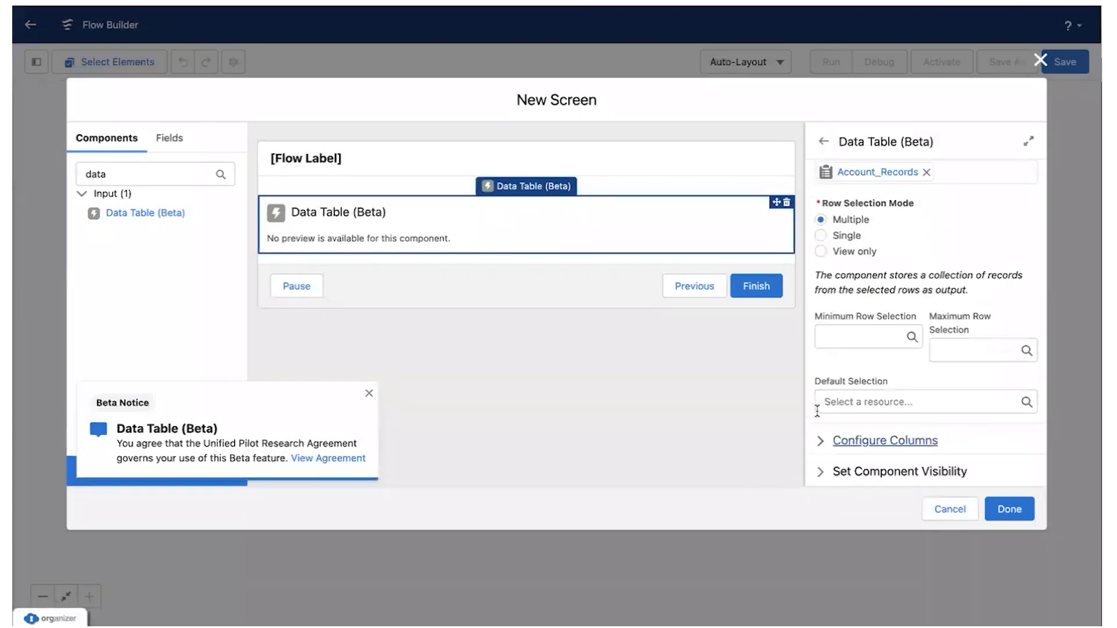
{"action": "scroll", "coordinate": [816, 411], "scroll_direction": "down", "scroll_amount": 1}
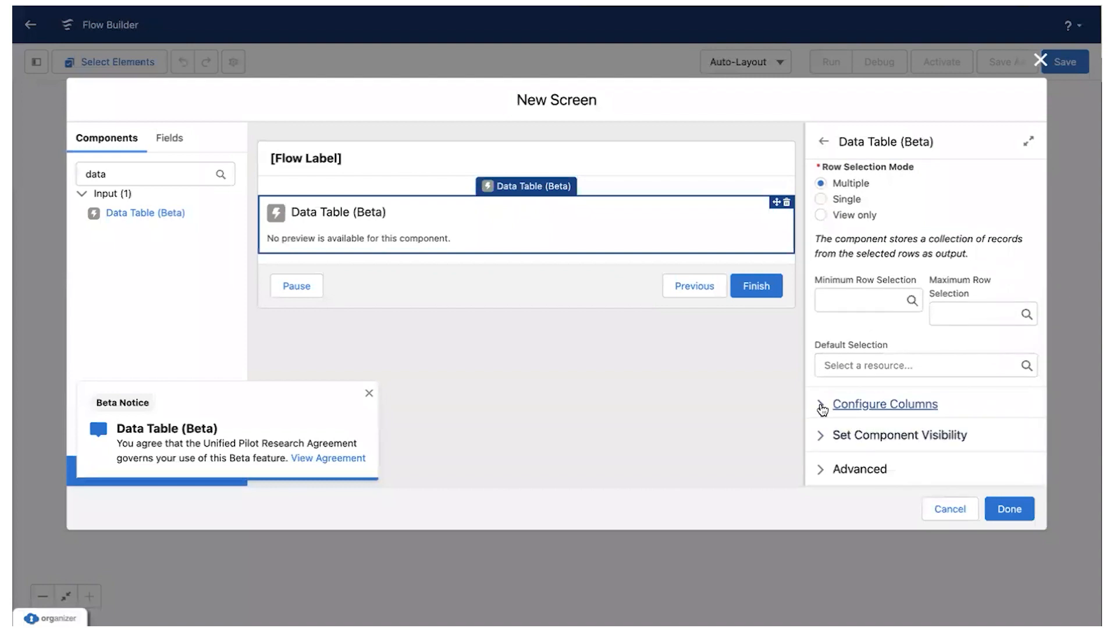
{"action": "left_click", "coordinate": [822, 407]}
{"action": "scroll", "coordinate": [821, 415], "scroll_direction": "down", "scroll_amount": 4}
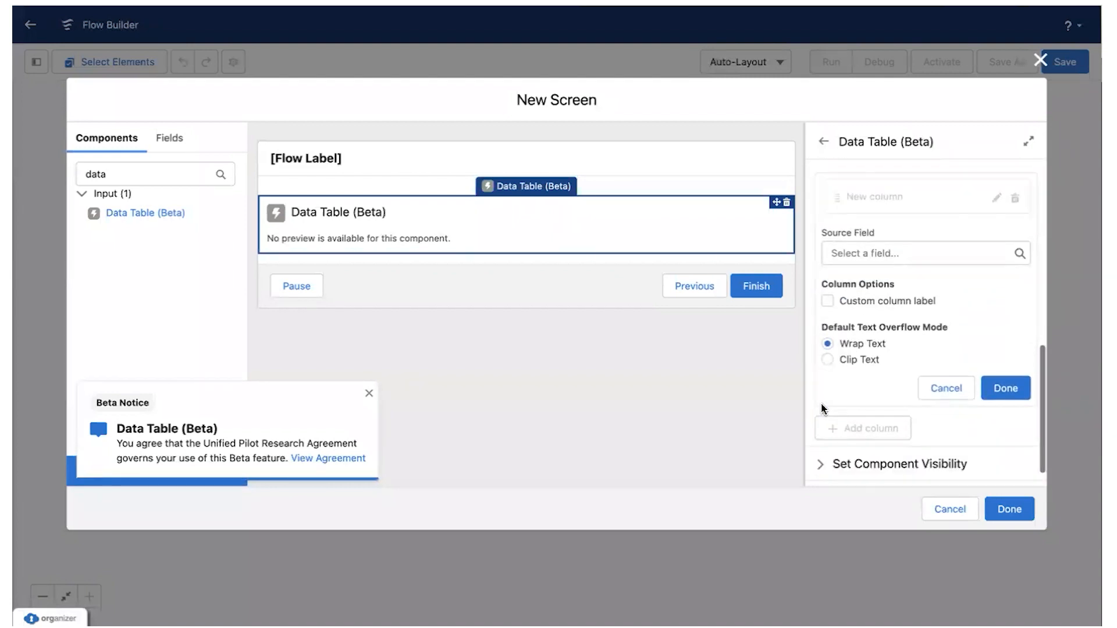
{"action": "left_click", "coordinate": [855, 255]}
{"action": "type", "text": "name"}
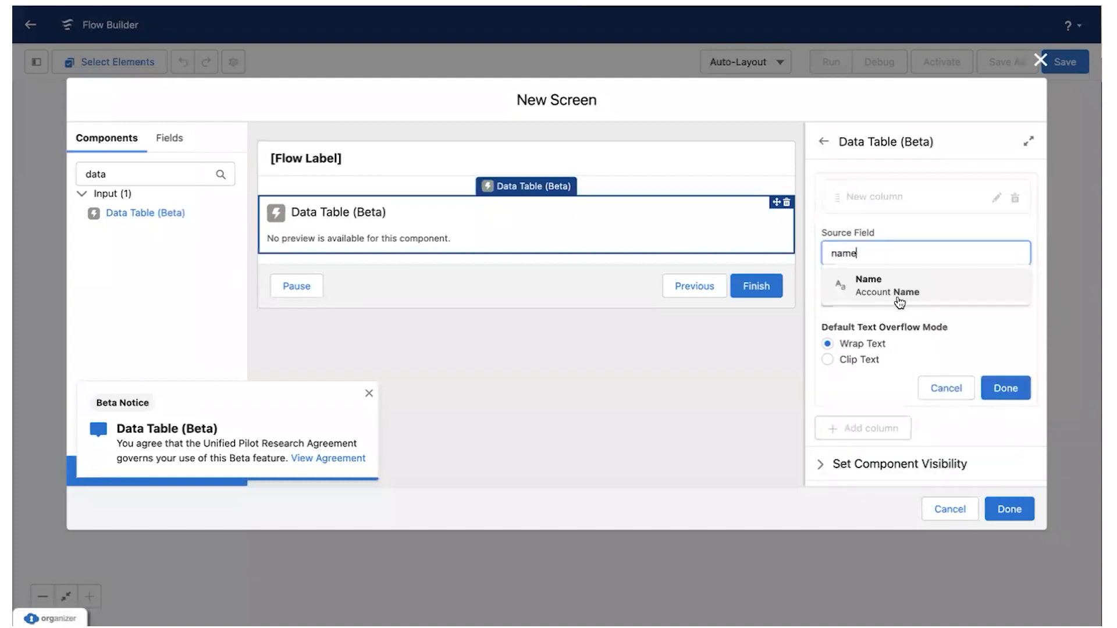
{"action": "left_click", "coordinate": [899, 302]}
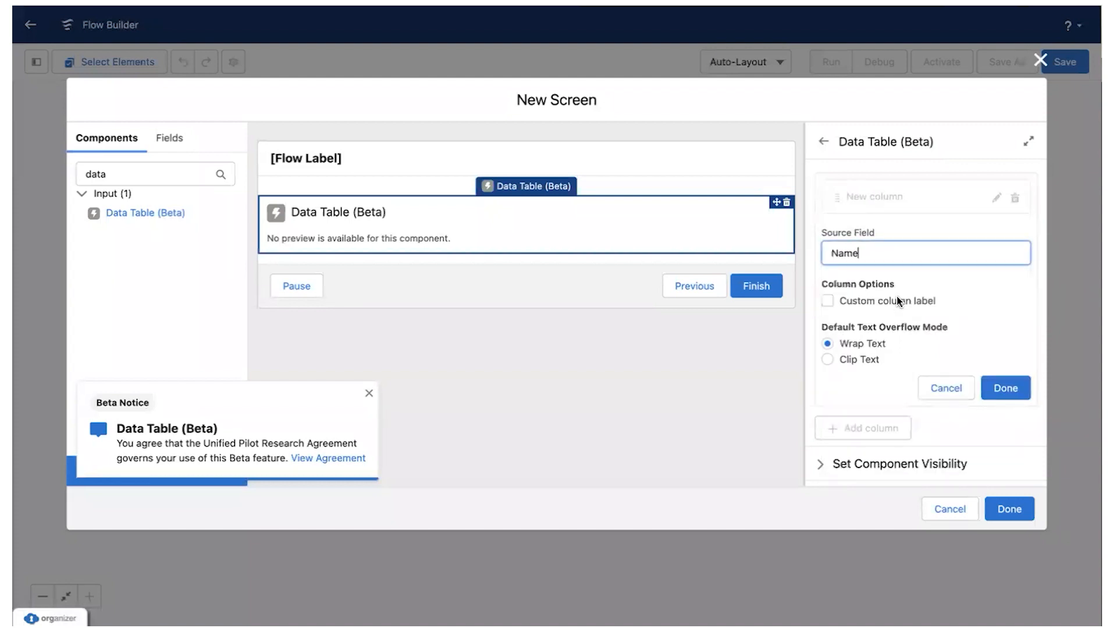
{"action": "left_click", "coordinate": [1014, 387]}
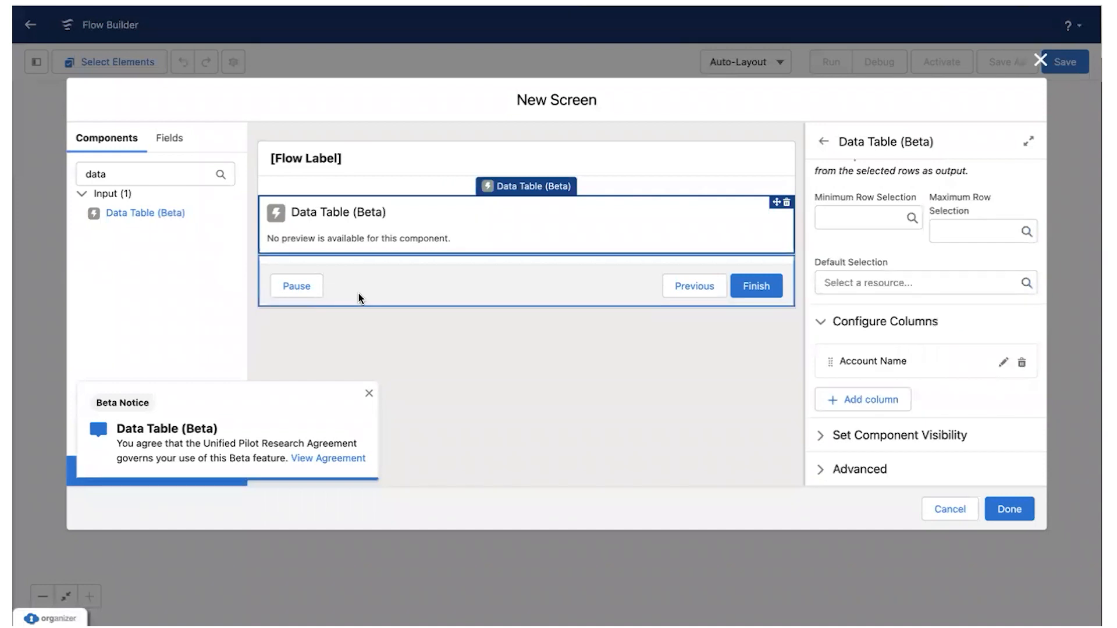
{"action": "left_click", "coordinate": [369, 393]}
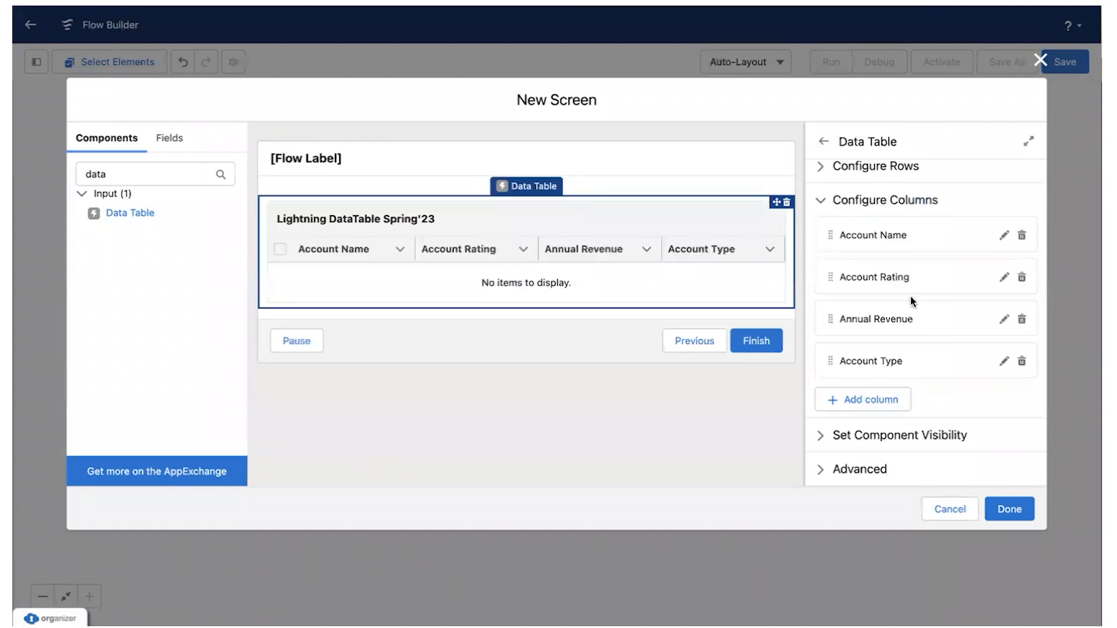
Add a fifth column to the Spring'23 data table with BillingCity as its source field
{"action": "left_click", "coordinate": [849, 399]}
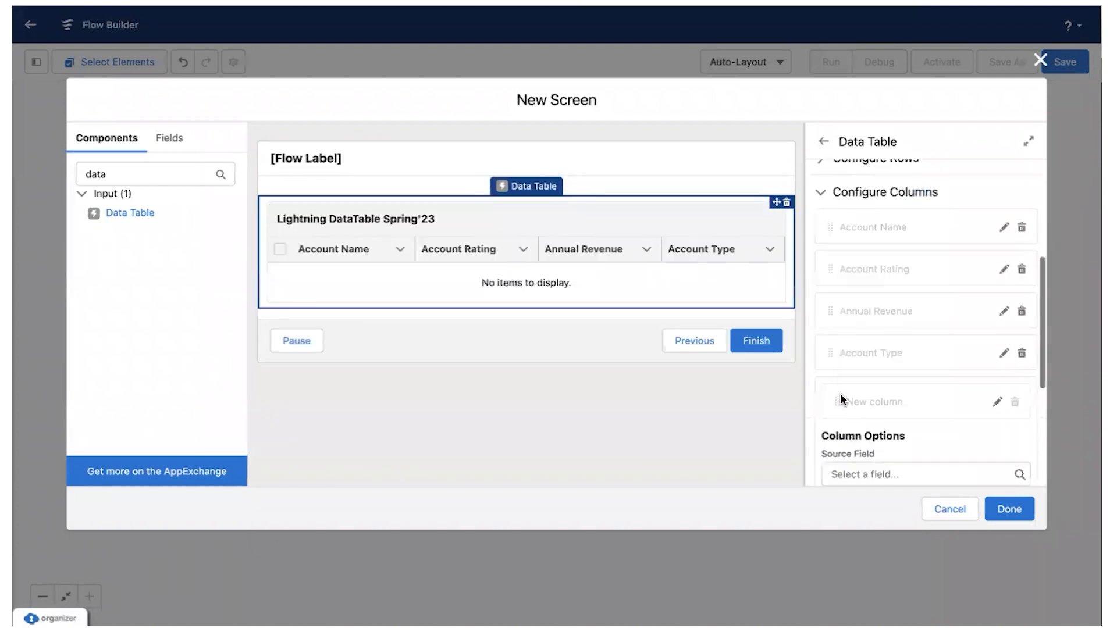
{"action": "left_click", "coordinate": [861, 472]}
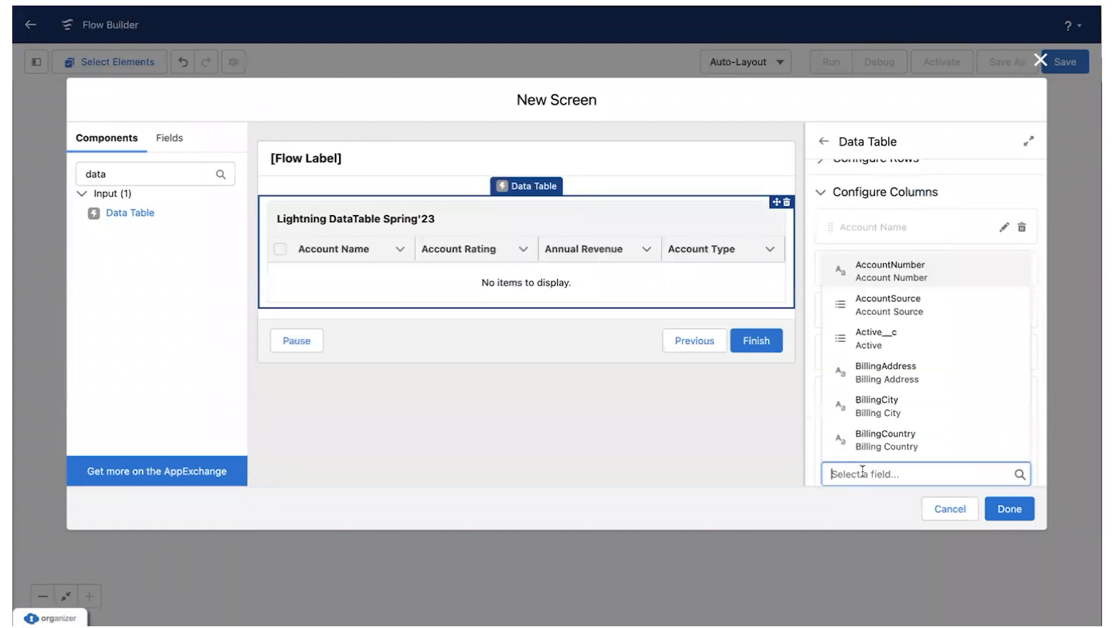
{"action": "left_click", "coordinate": [876, 407]}
{"action": "scroll", "coordinate": [875, 413], "scroll_direction": "down", "scroll_amount": 4}
{"action": "left_click", "coordinate": [999, 364]}
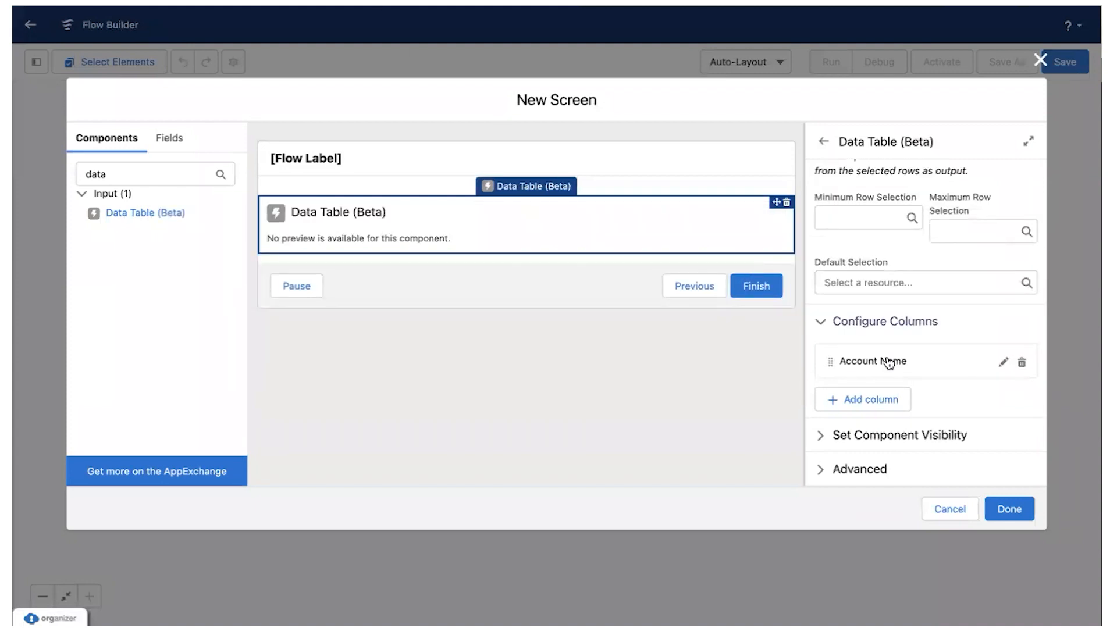
Add a second column to the Data Table (Beta) with BillingCountry as its source field
{"action": "left_click", "coordinate": [871, 401]}
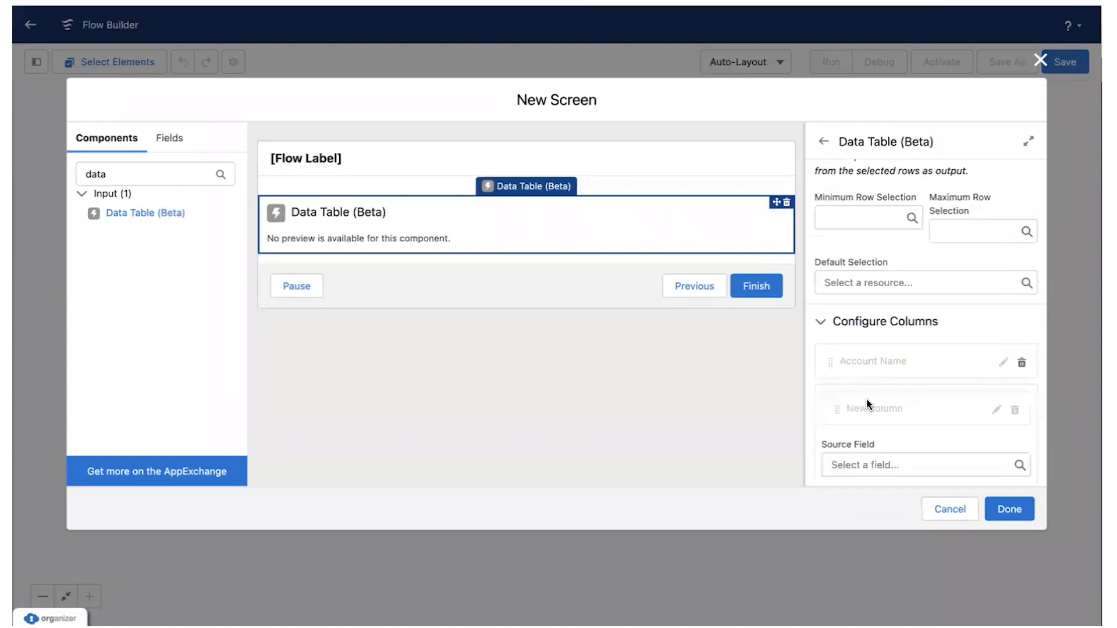
{"action": "left_click", "coordinate": [887, 463]}
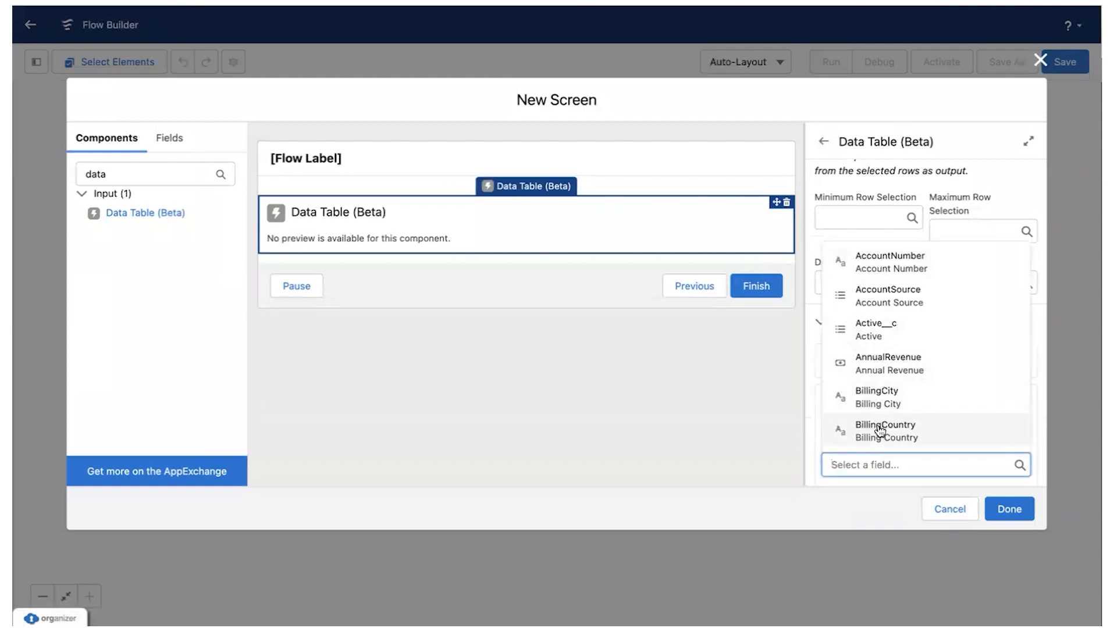
{"action": "left_click", "coordinate": [881, 431]}
{"action": "scroll", "coordinate": [931, 360], "scroll_direction": "down", "scroll_amount": 5}
{"action": "left_click", "coordinate": [1008, 361]}
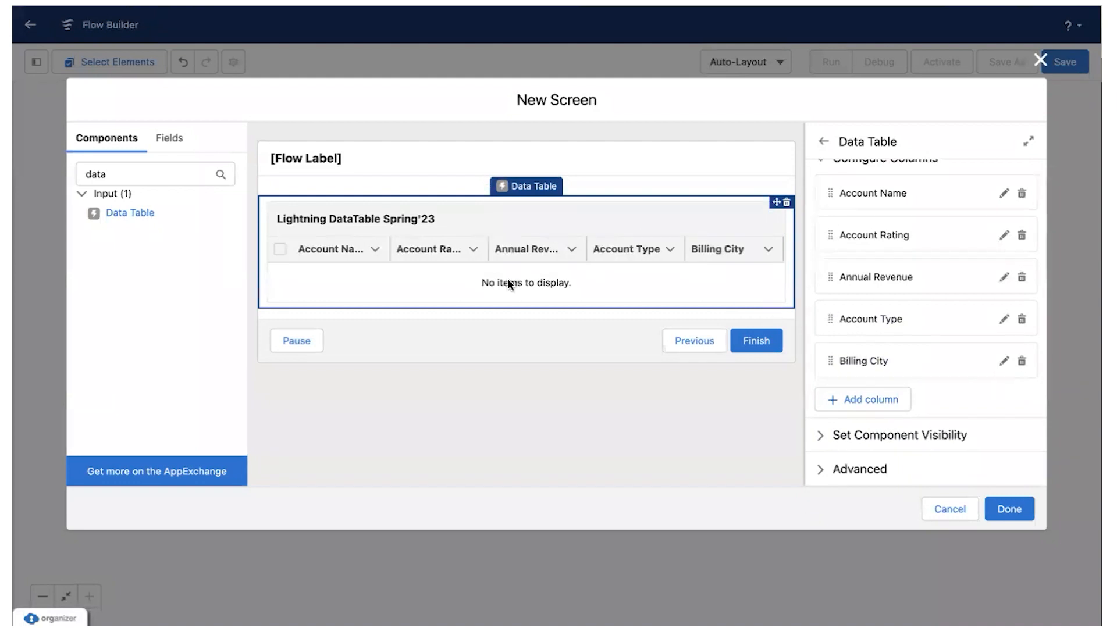
Remove the Billing City column from the Spring'23 data table
{"action": "left_click", "coordinate": [1022, 361]}
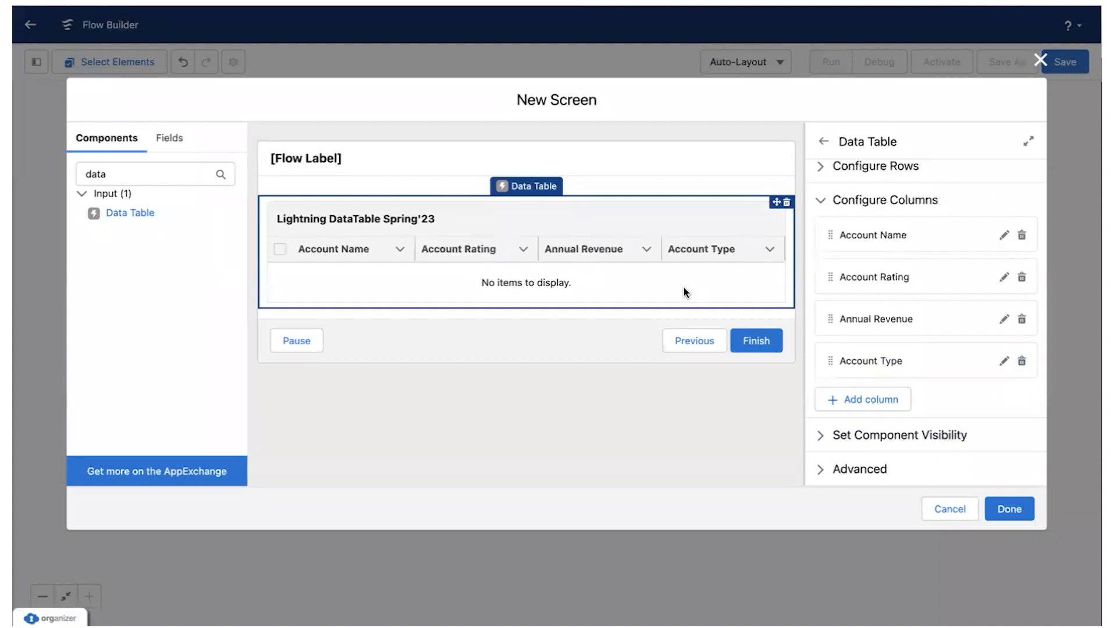
Label the Spring'23 screen "Spring'23 Updates for Flows" with the API name Spring_23_Updates_for_Flows
{"action": "left_click", "coordinate": [1011, 510]}
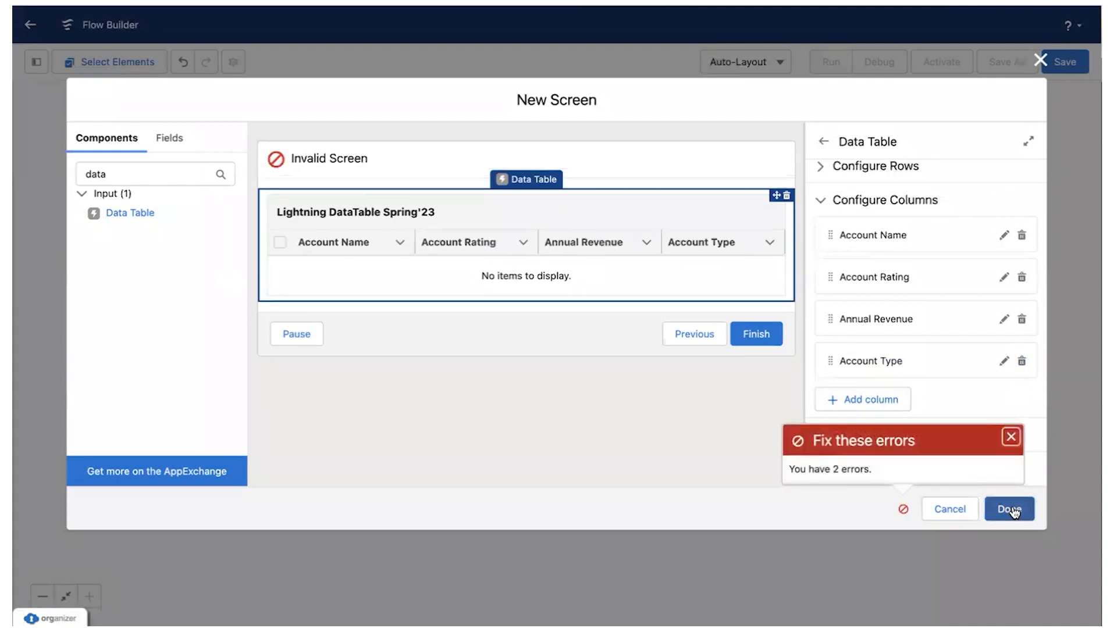
{"action": "left_click", "coordinate": [419, 149]}
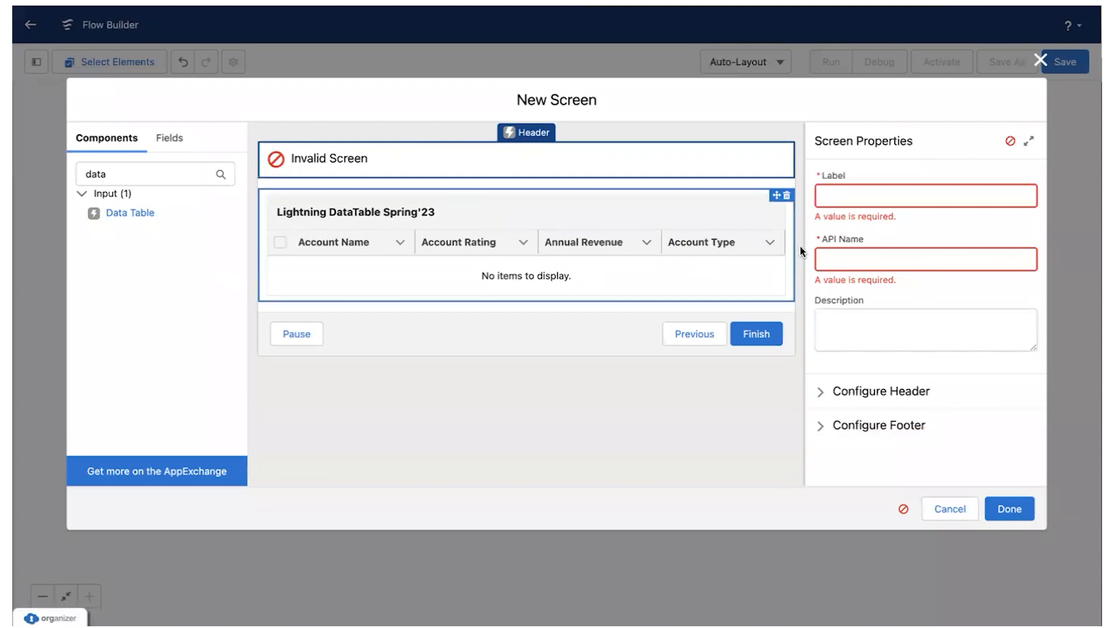
{"action": "left_click", "coordinate": [833, 198]}
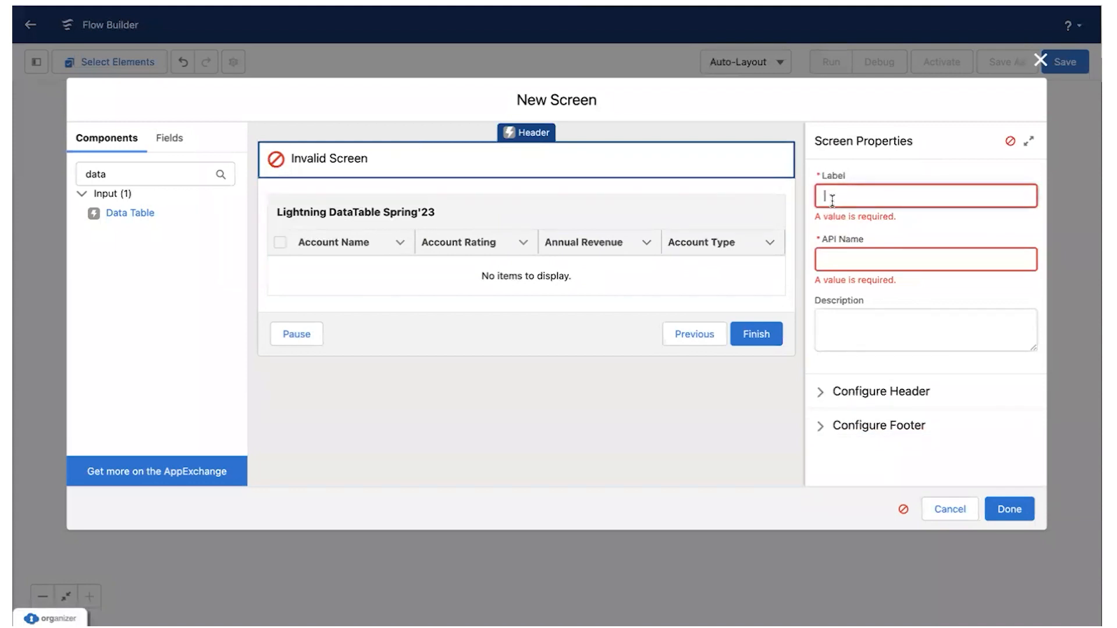
{"action": "type", "text": "Spring'23 Updates for Flows"}
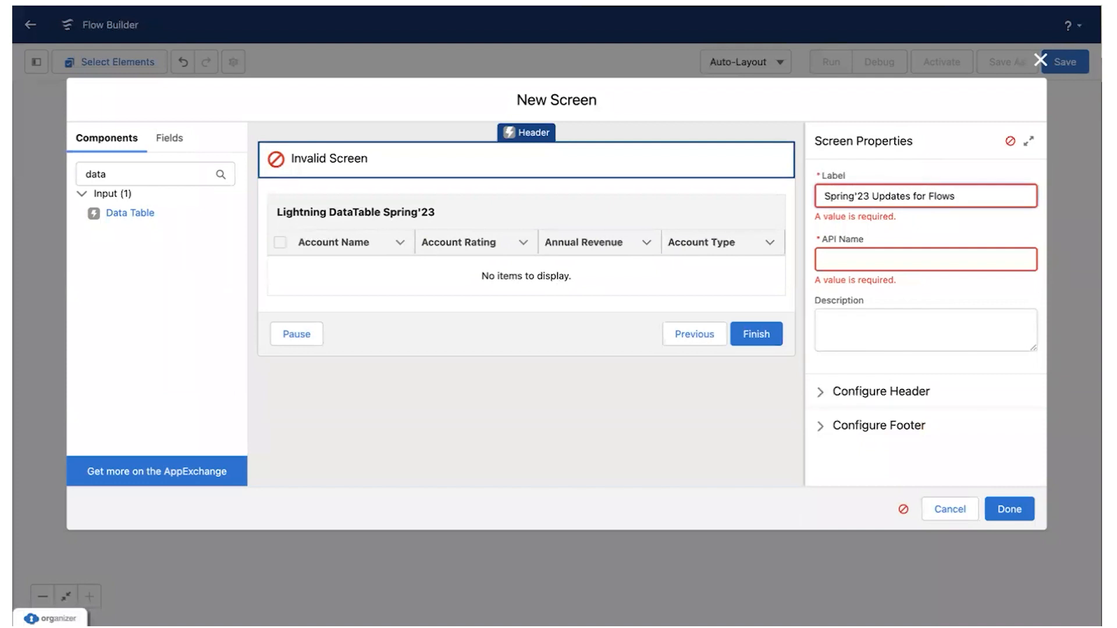
{"action": "key", "text": "Tab"}
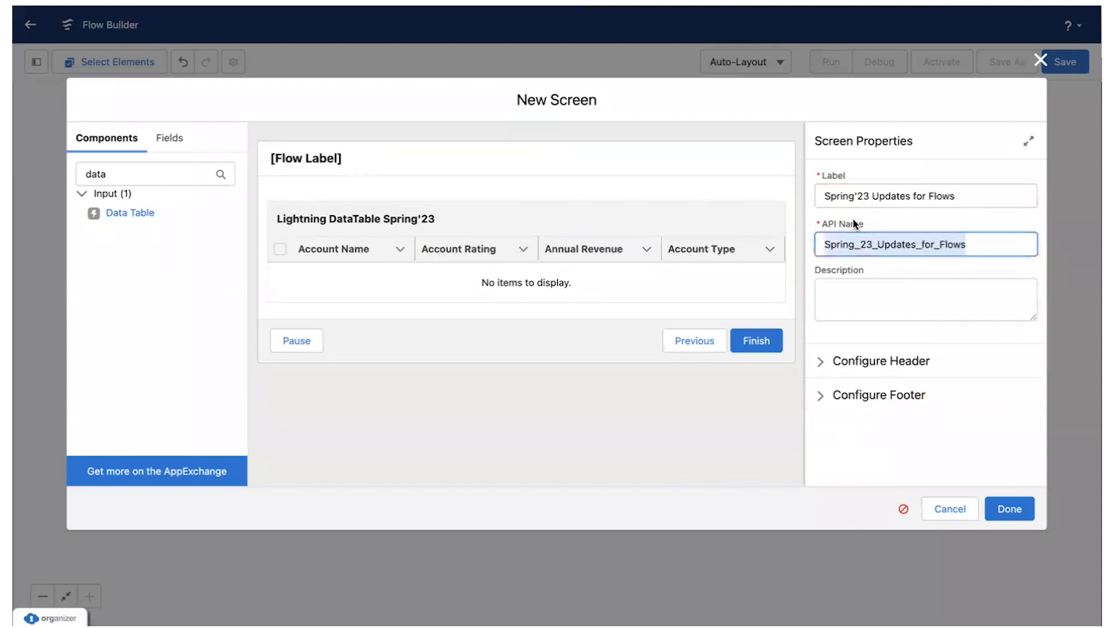
Describe the screen as "This Flow is created to show Spring'23 Updates" and finish the new screen element
{"action": "left_click", "coordinate": [873, 288]}
{"action": "type", "text": "This"}
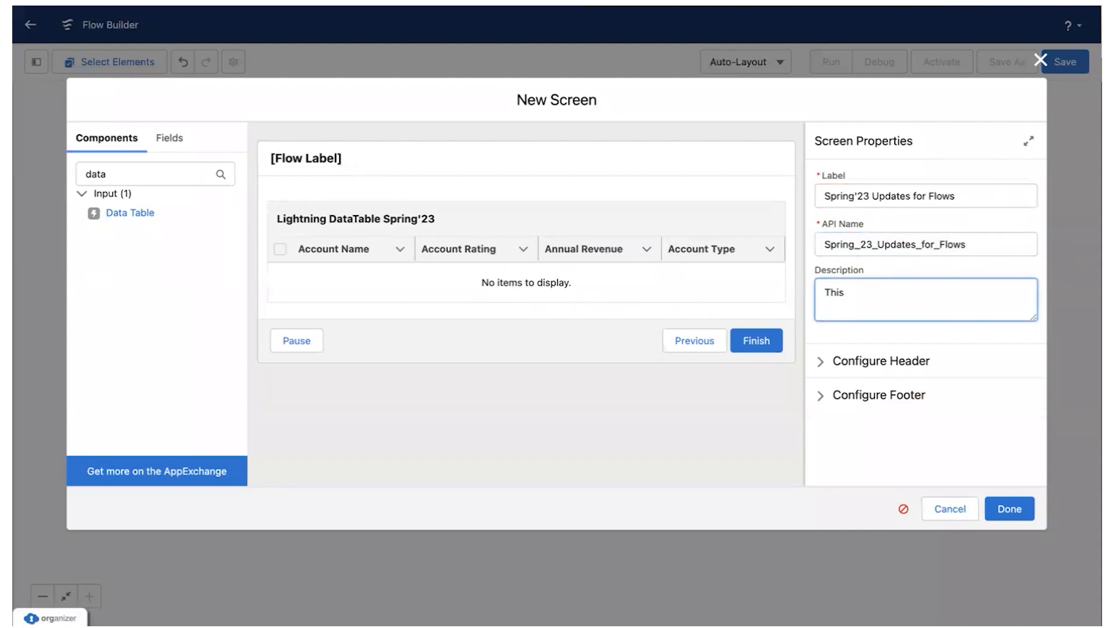
{"action": "type", "text": " bow is created toishow"}
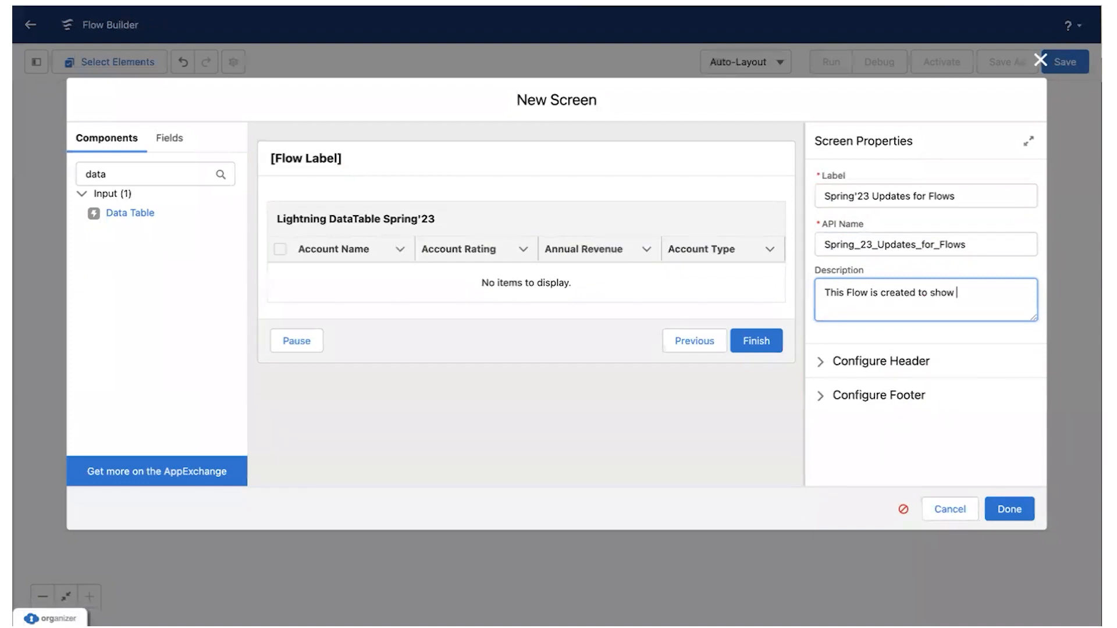
{"action": "type", "text": " Spring'23 Updates"}
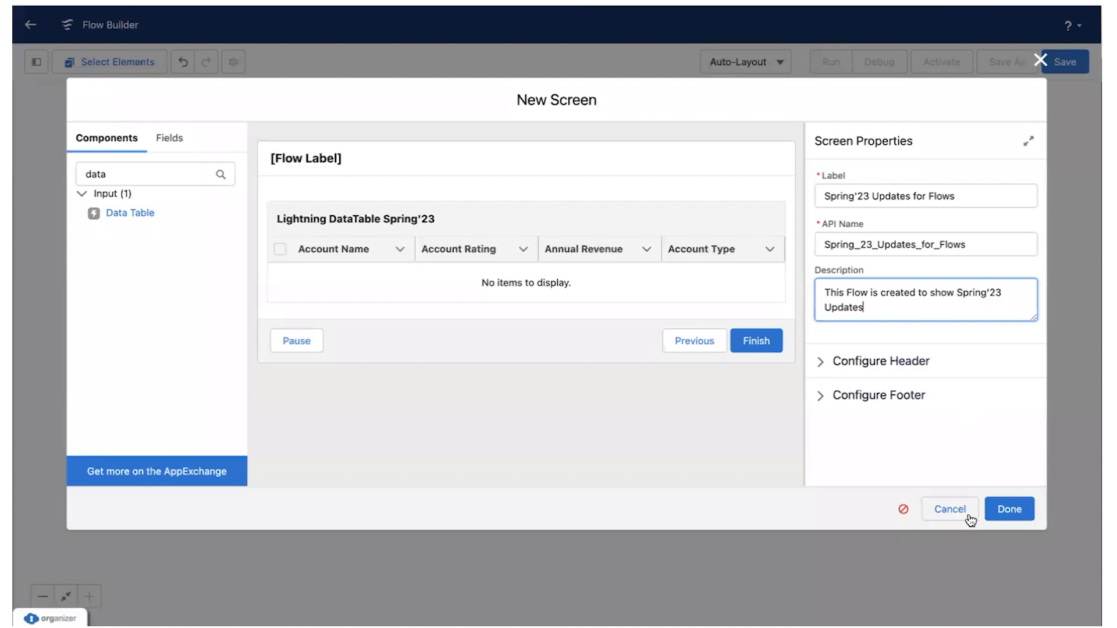
{"action": "left_click", "coordinate": [996, 510]}
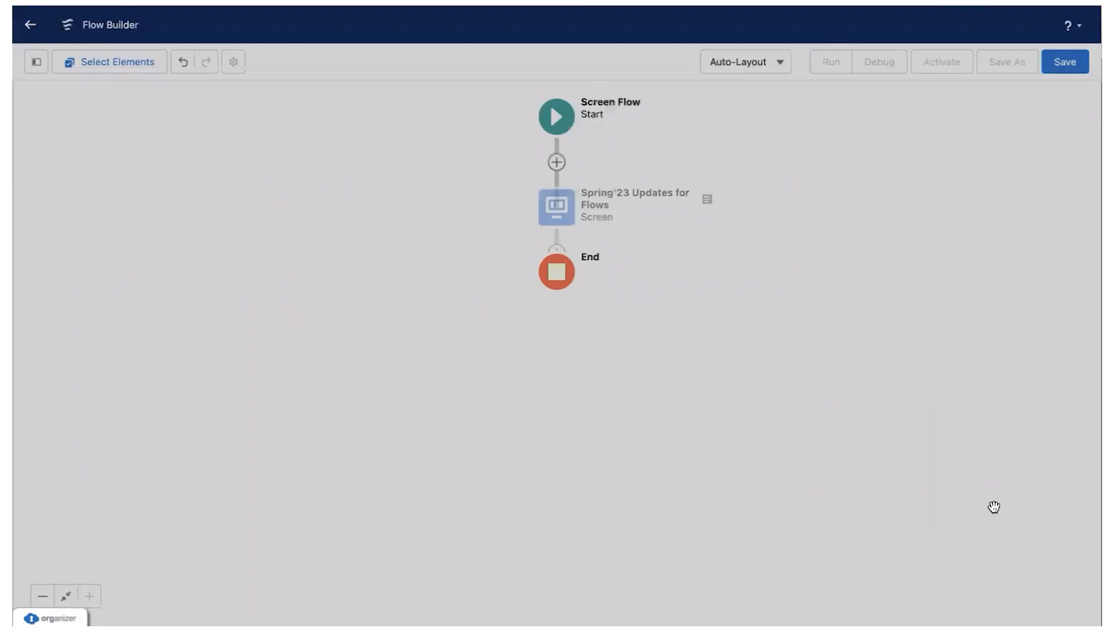
Try to save the flow with the label "Spring'23 Updates for Flows" and the API name Spring_23_Updates_for_Flows
{"action": "left_click", "coordinate": [1075, 71]}
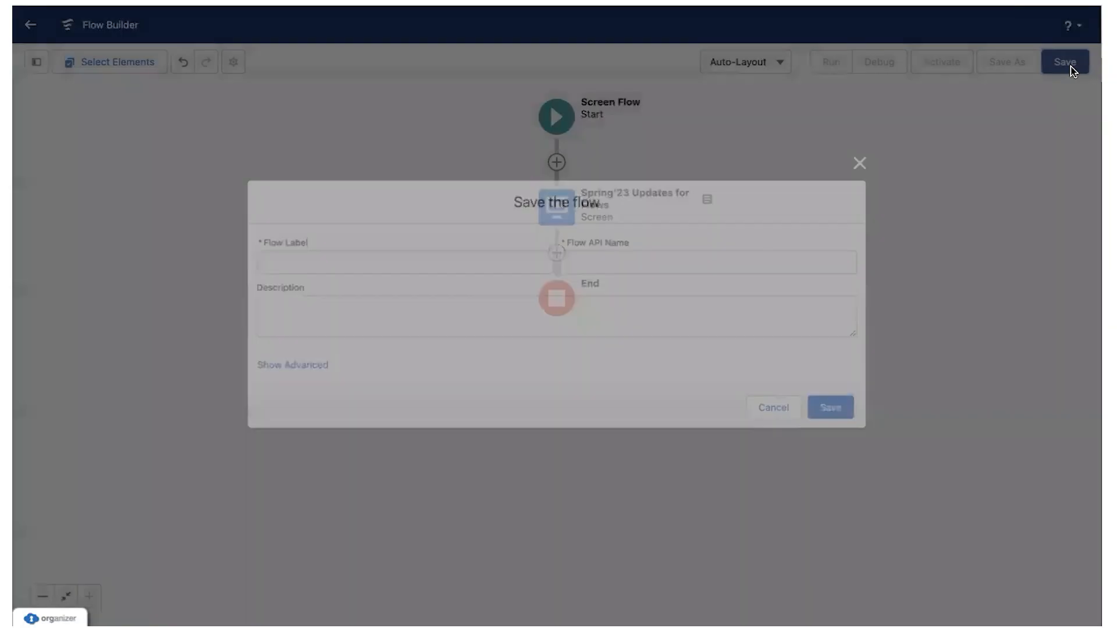
{"action": "left_click", "coordinate": [292, 259]}
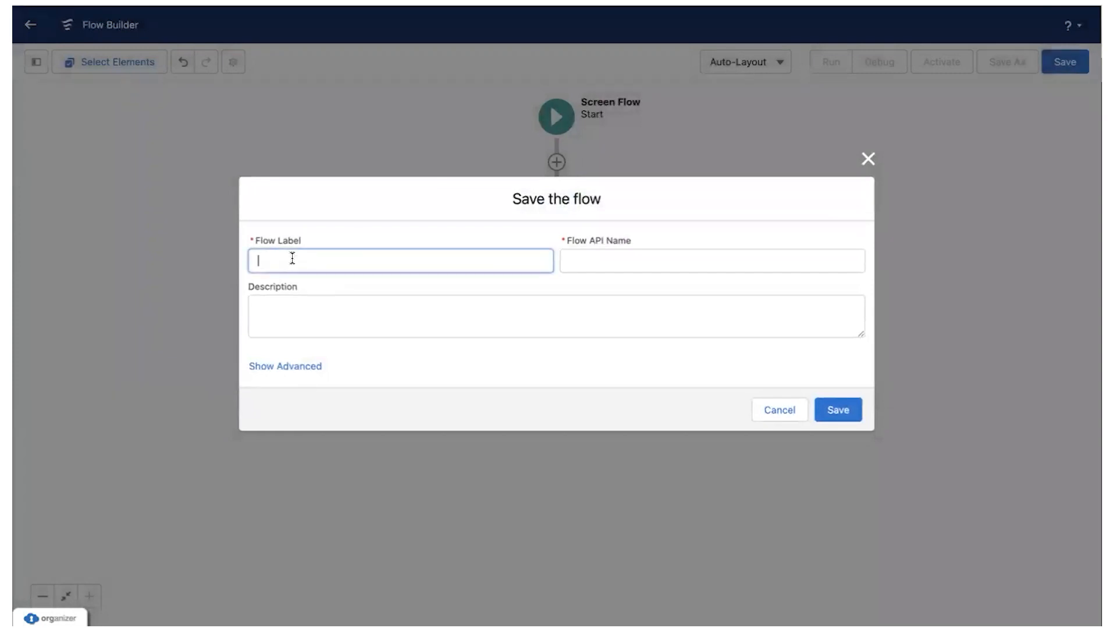
{"action": "type", "text": "Spring1"}
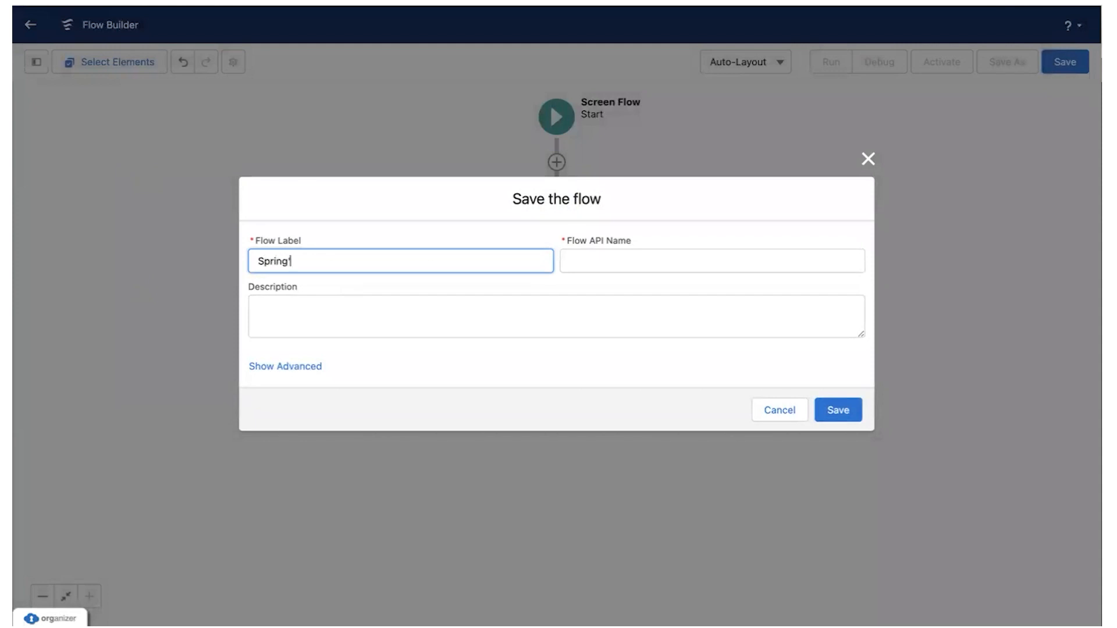
{"action": "type", "text": "23 Updates for"}
{"action": "type", "text": "s"}
{"action": "key", "text": "Left"}
{"action": "key", "text": "Left"}
{"action": "key", "text": "Left"}
{"action": "key", "text": "Left"}
{"action": "key", "text": "Left"}
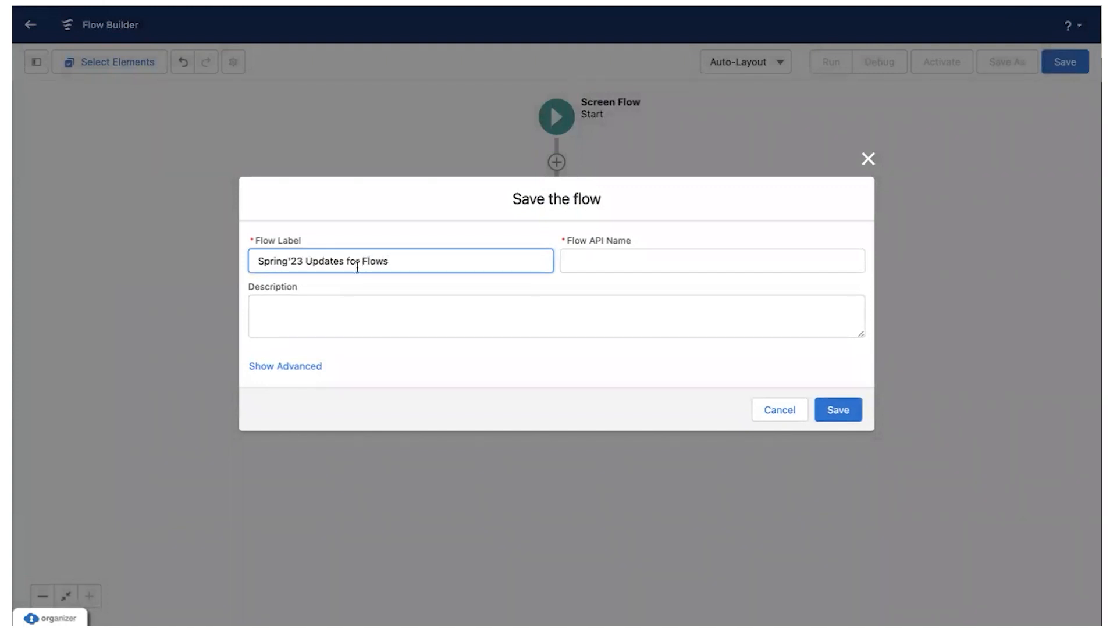
{"action": "left_click", "coordinate": [618, 266]}
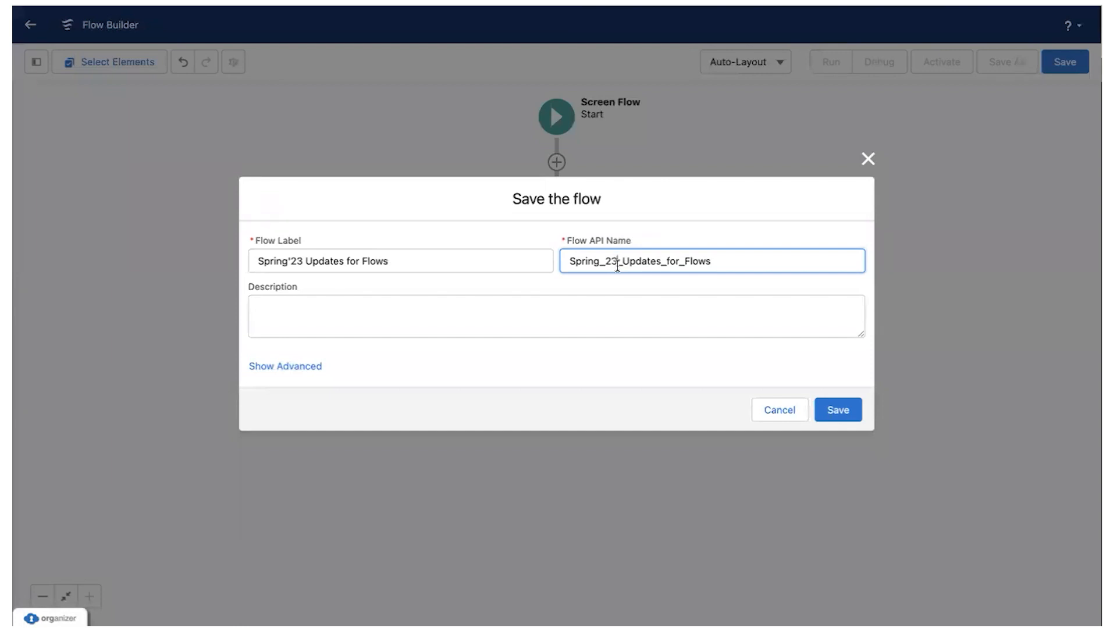
{"action": "left_click", "coordinate": [839, 414]}
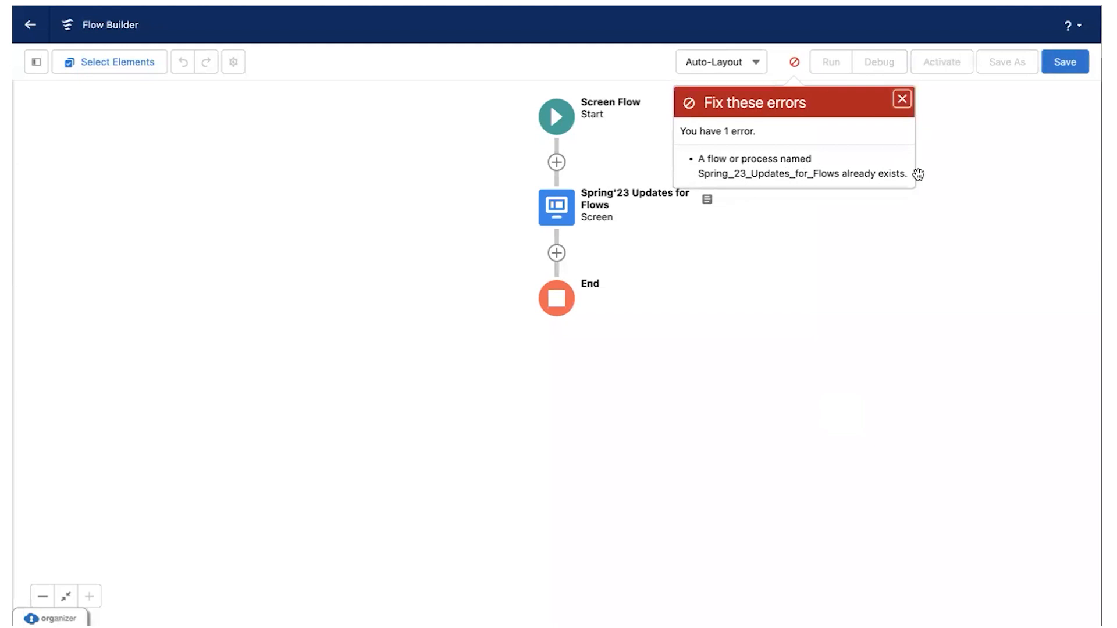
Save the flow with the API name Spring_23_Updates_for_Flows_V2 and run it
{"action": "left_click", "coordinate": [899, 101]}
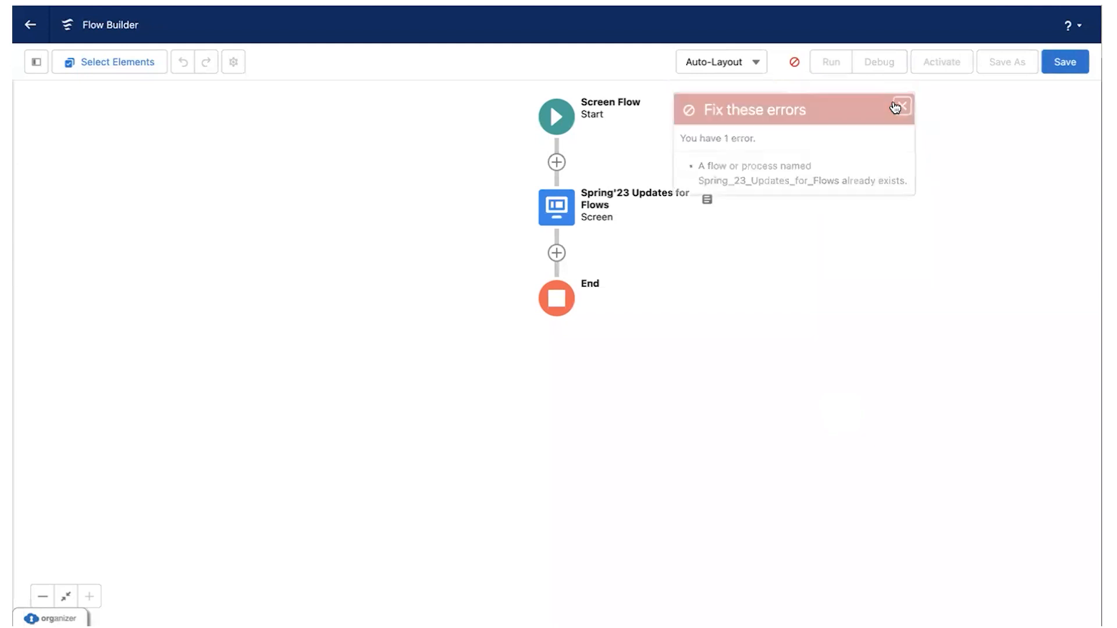
{"action": "left_click", "coordinate": [1054, 66]}
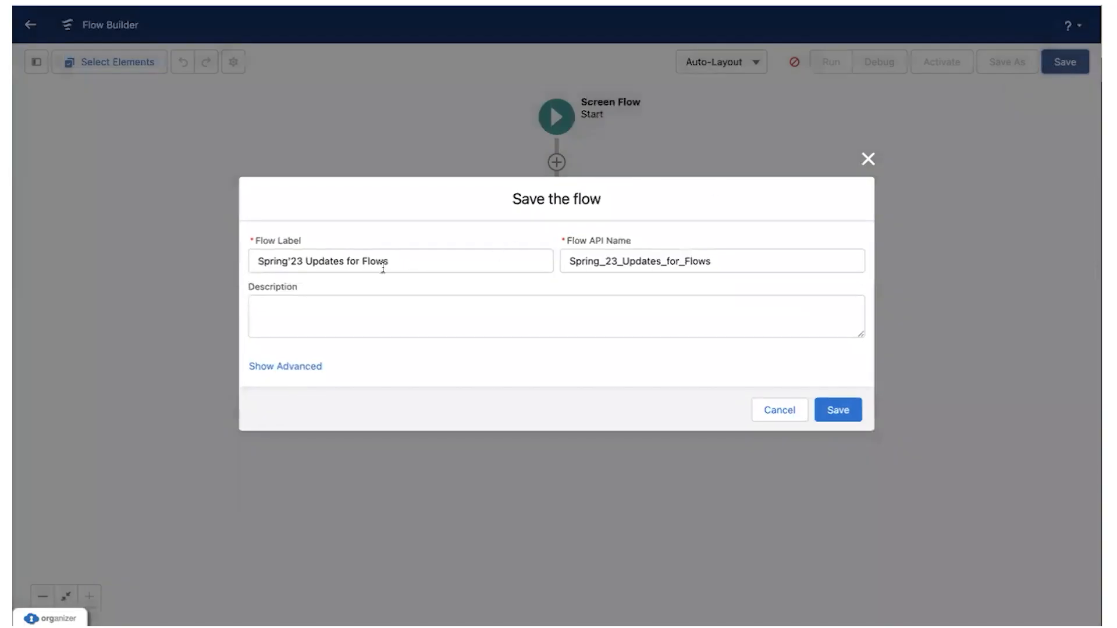
{"action": "left_click", "coordinate": [441, 255]}
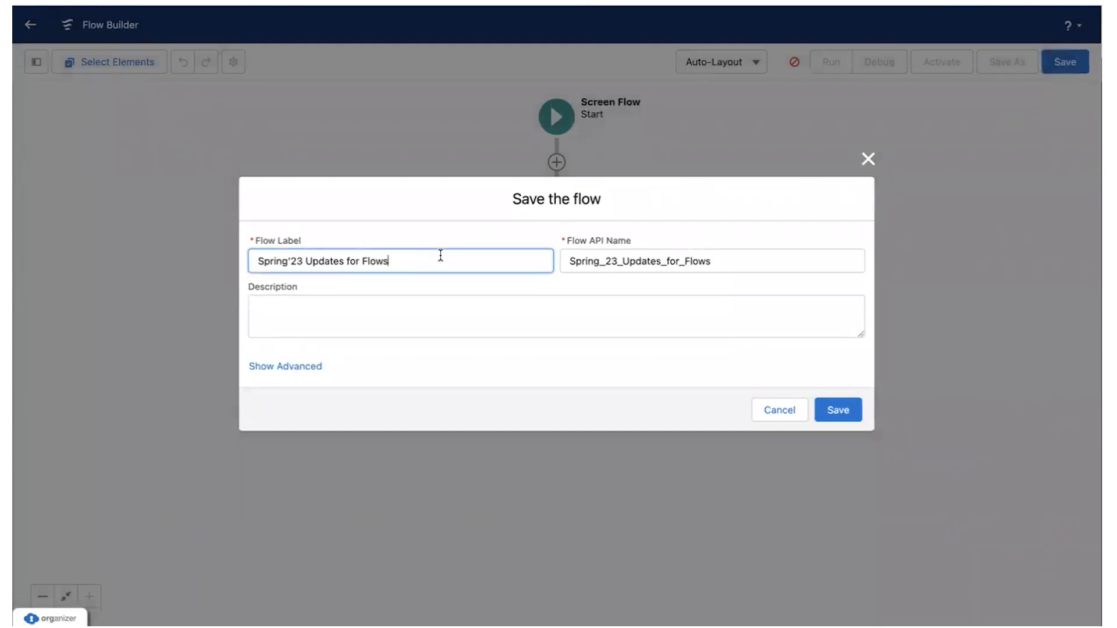
{"action": "left_click", "coordinate": [740, 263]}
{"action": "type", "text": "_V2"}
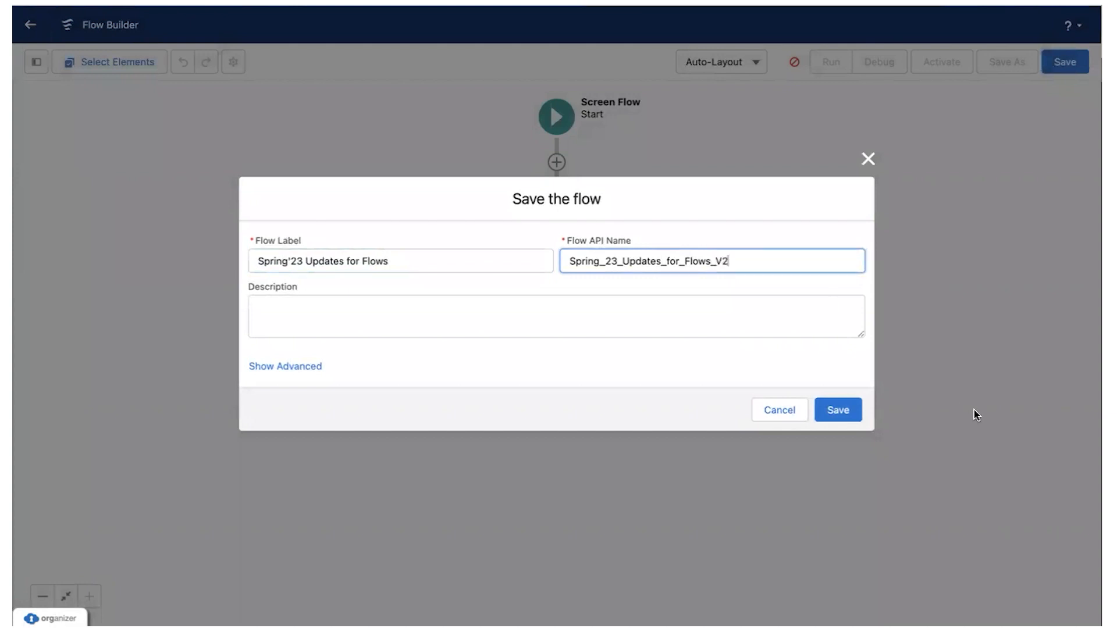
{"action": "left_click", "coordinate": [849, 415]}
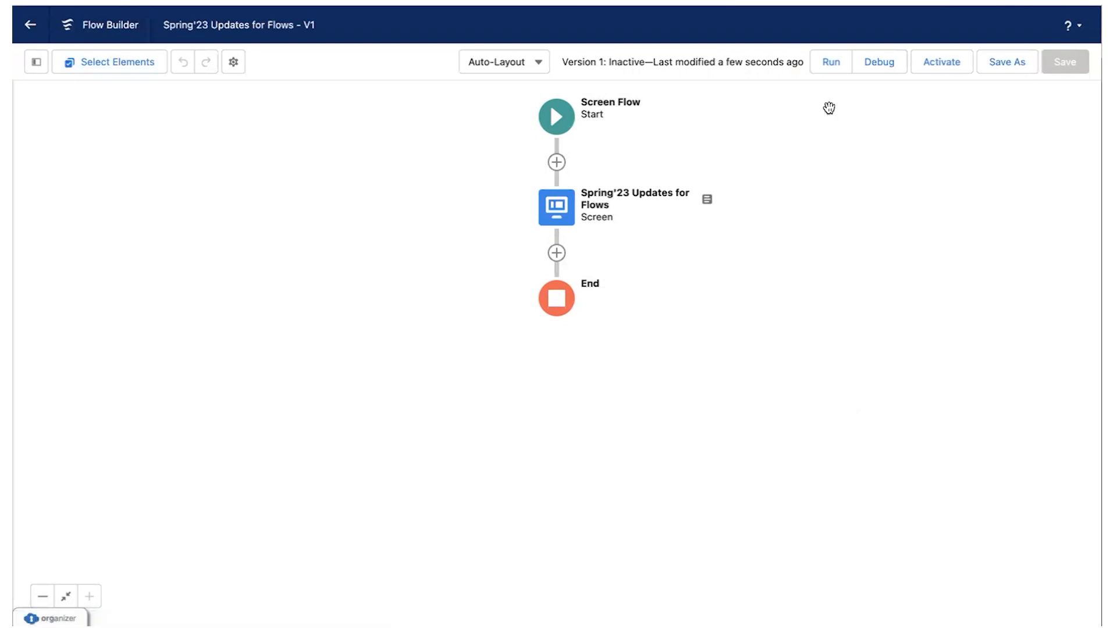
{"action": "left_click", "coordinate": [830, 73]}
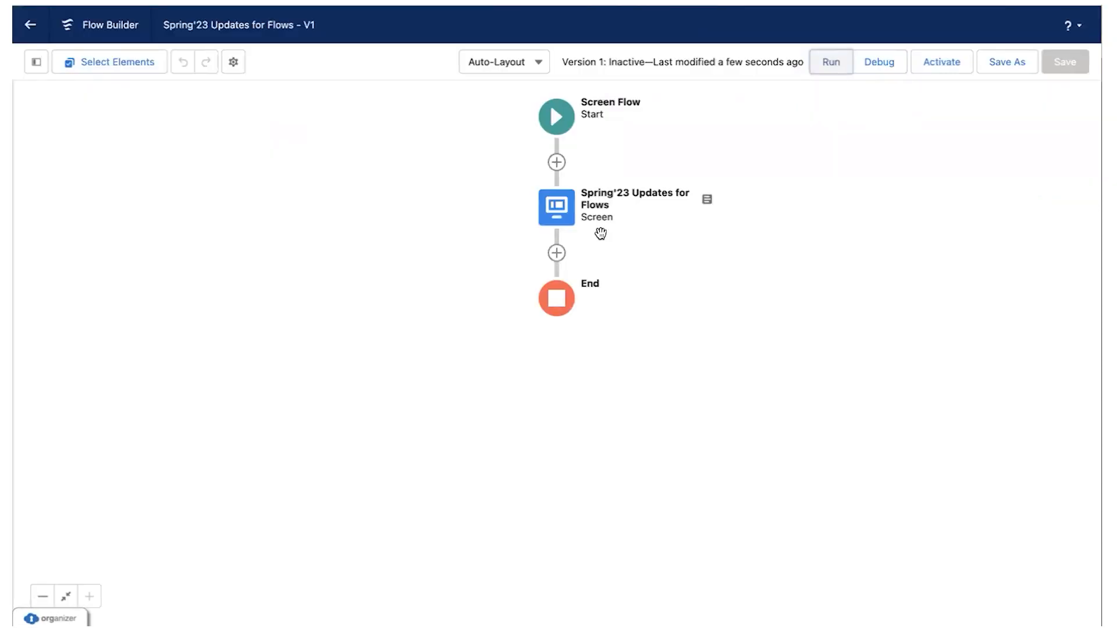
Add a Get Records element between Start and the screen, labelled "Get Account Records" with the API name Get_Account_Records
{"action": "left_click", "coordinate": [557, 166]}
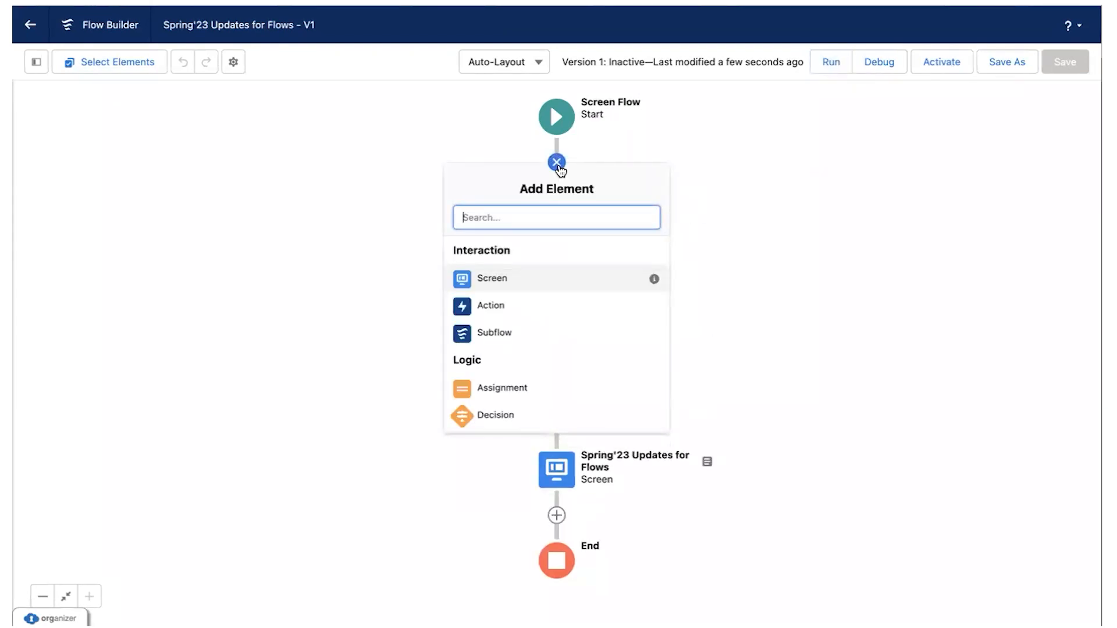
{"action": "type", "text": "GET"}
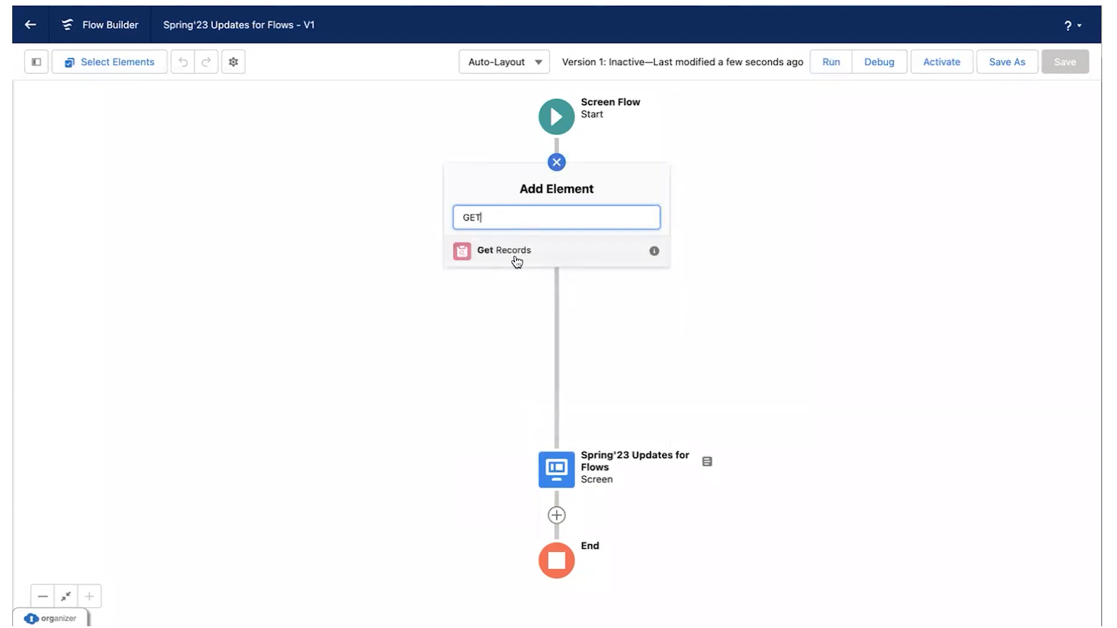
{"action": "left_click", "coordinate": [517, 262]}
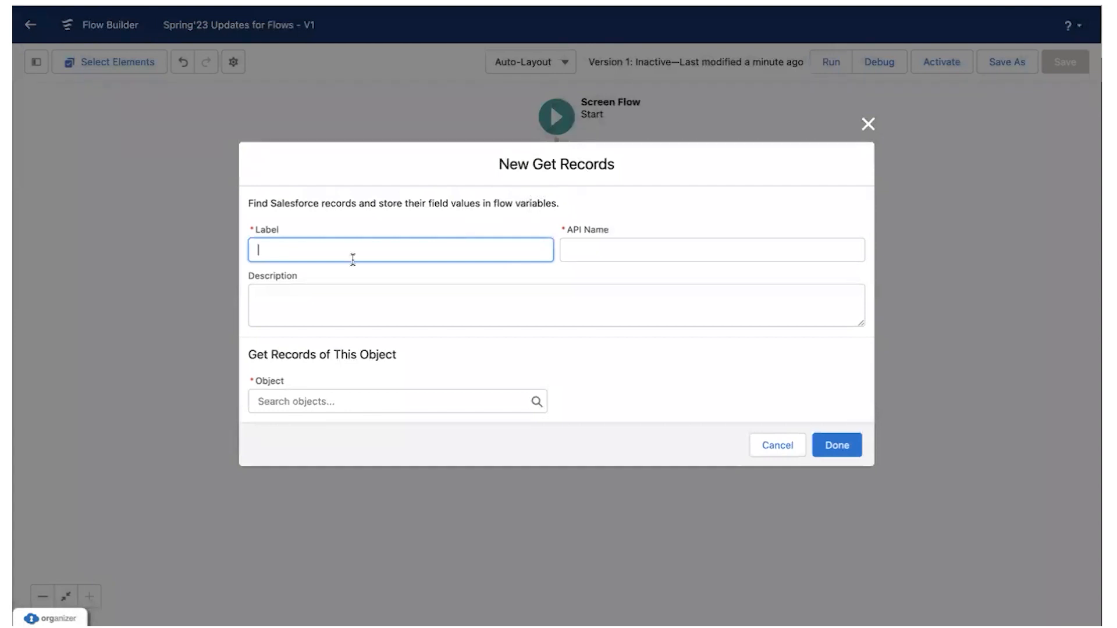
{"action": "type", "text": "gET aCCOUNT reCORD"}
{"action": "key", "text": "BackSpace"}
{"action": "key", "text": "BackSpace"}
{"action": "key", "text": "BackSpace"}
{"action": "key", "text": "BackSpace"}
{"action": "key", "text": "BackSpace"}
{"action": "key", "text": "BackSpace"}
{"action": "key", "text": "BackSpace"}
{"action": "key", "text": "BackSpace"}
{"action": "key", "text": "BackSpace"}
{"action": "key", "text": "BackSpace"}
{"action": "key", "text": "BackSpace"}
{"action": "key", "text": "BackSpace"}
{"action": "key", "text": "BackSpace"}
{"action": "key", "text": "BackSpace"}
{"action": "key", "text": "BackSpace"}
{"action": "key", "text": "BackSpace"}
{"action": "key", "text": "BackSpace"}
{"action": "key", "text": "BackSpace"}
{"action": "type", "text": "Get account Records"}
{"action": "key", "text": "Tab"}
Describe the Get Records element as "This Element will help to fetch Account Records"
{"action": "key", "text": "Tab"}
{"action": "type", "text": "This "}
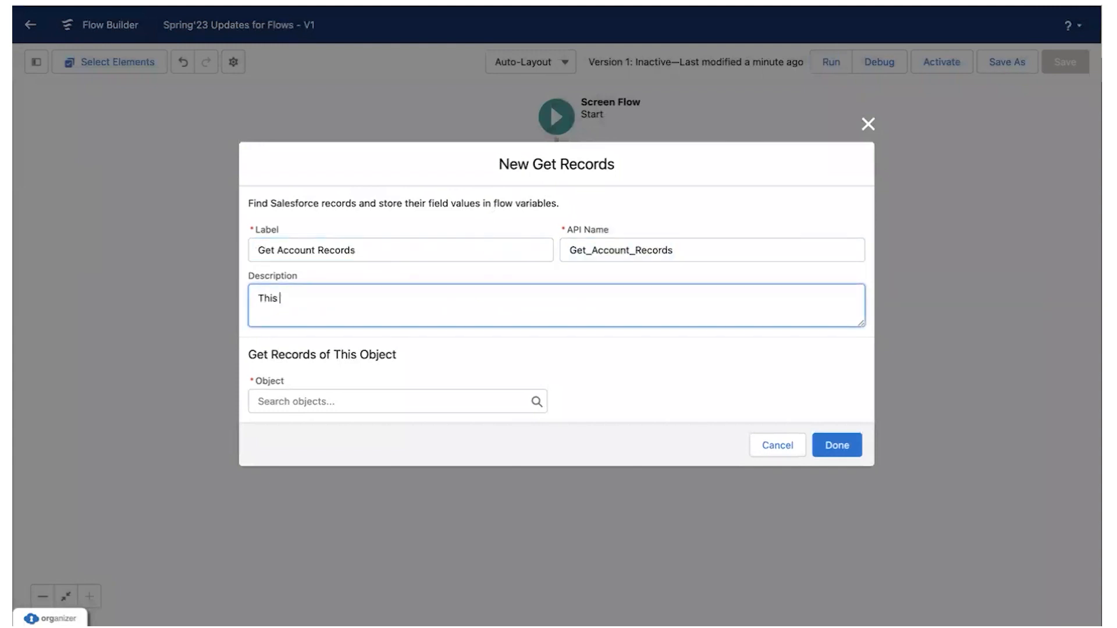
{"action": "type", "text": "Elemen"}
{"action": "type", "text": "t will help"}
{"action": "type", "text": " to g"}
{"action": "type", "text": "fetch Acco"}
{"action": "type", "text": "u"}
{"action": "type", "text": "nt Records"}
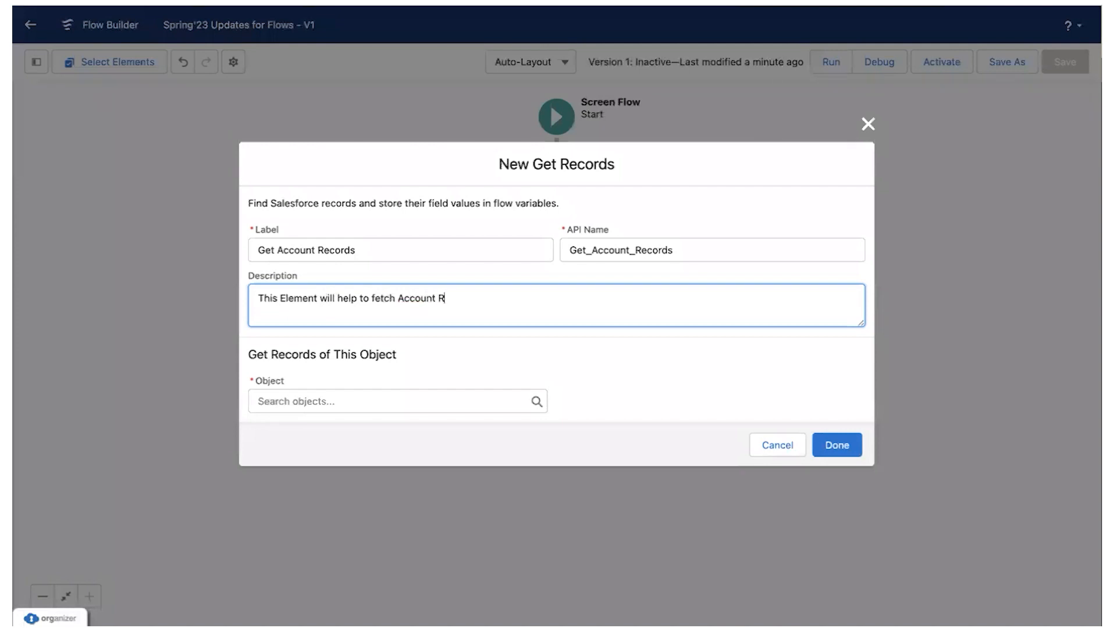
Set Account as the object whose records are retrieved
{"action": "left_click", "coordinate": [271, 395]}
{"action": "type", "text": "acc"}
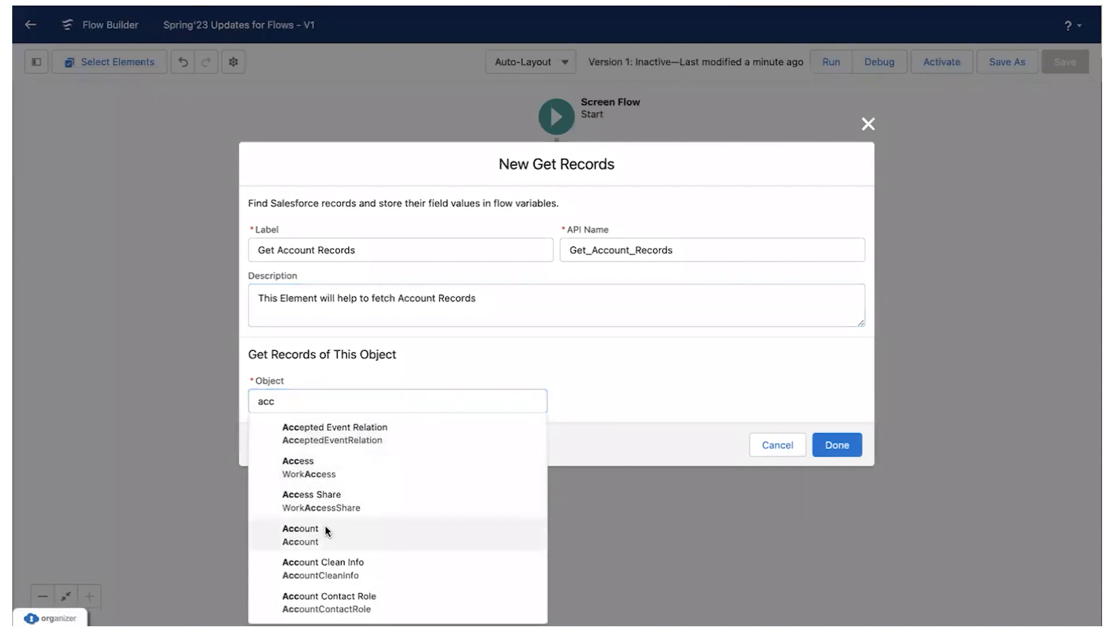
{"action": "left_click", "coordinate": [324, 529]}
Filter the Account records with the condition Name Is Null set to $GlobalConstant.False
{"action": "scroll", "coordinate": [554, 337], "scroll_direction": "down", "scroll_amount": 5}
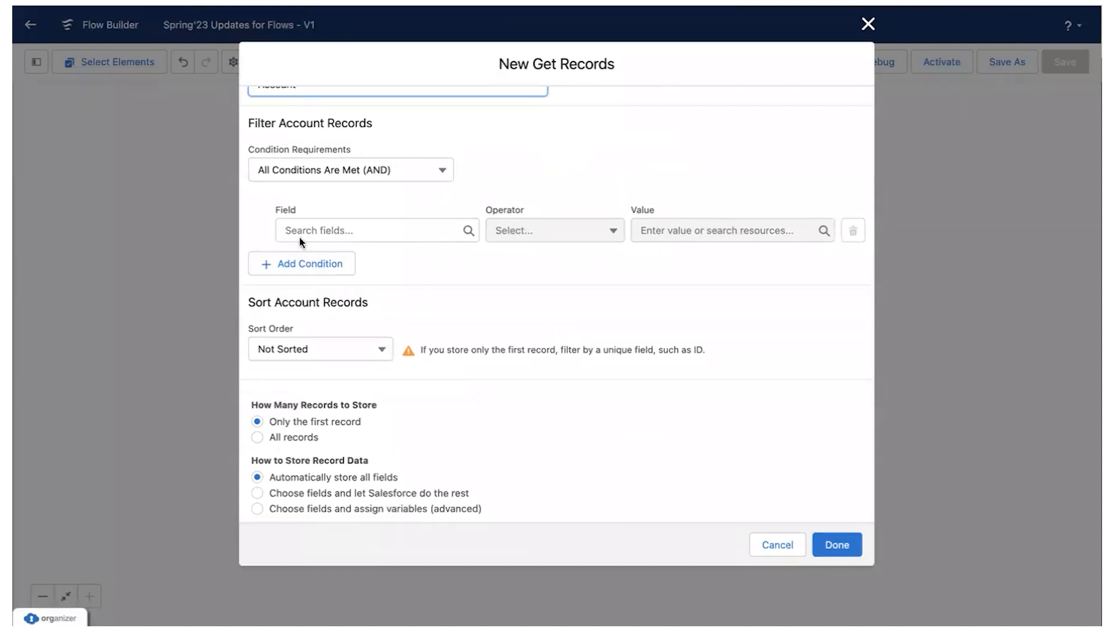
{"action": "left_click", "coordinate": [335, 231]}
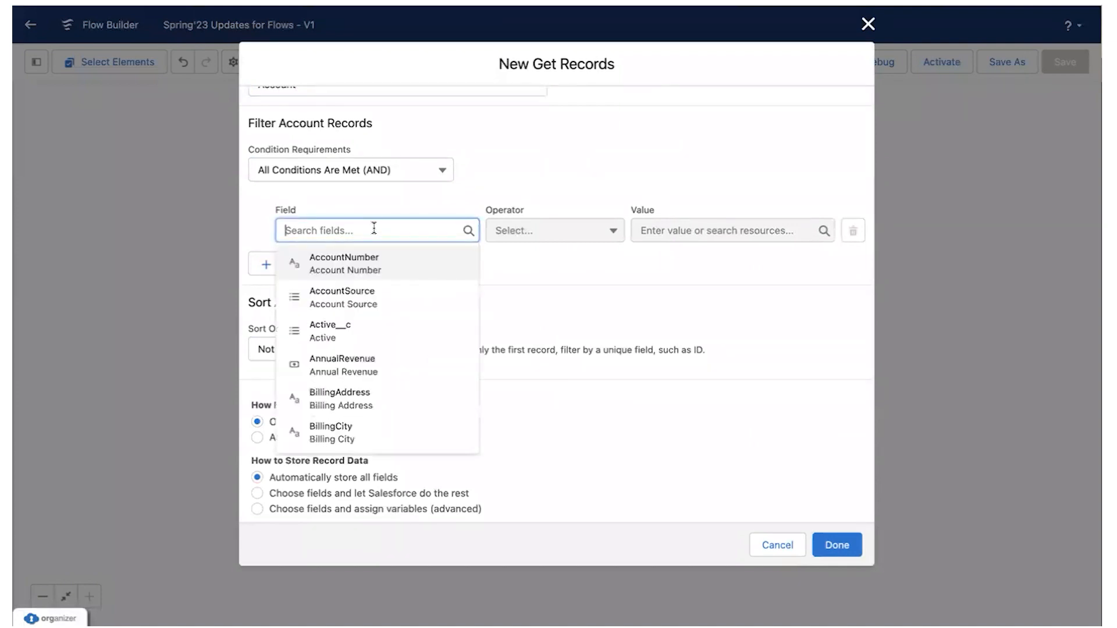
{"action": "type", "text": "name"}
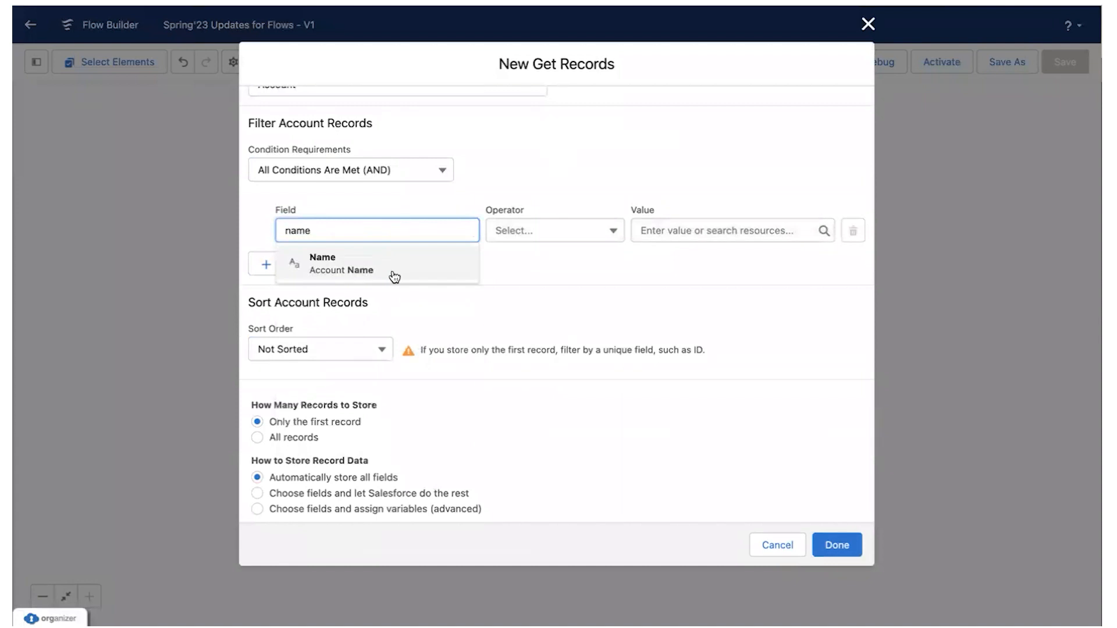
{"action": "left_click", "coordinate": [391, 272]}
{"action": "left_click", "coordinate": [601, 236]}
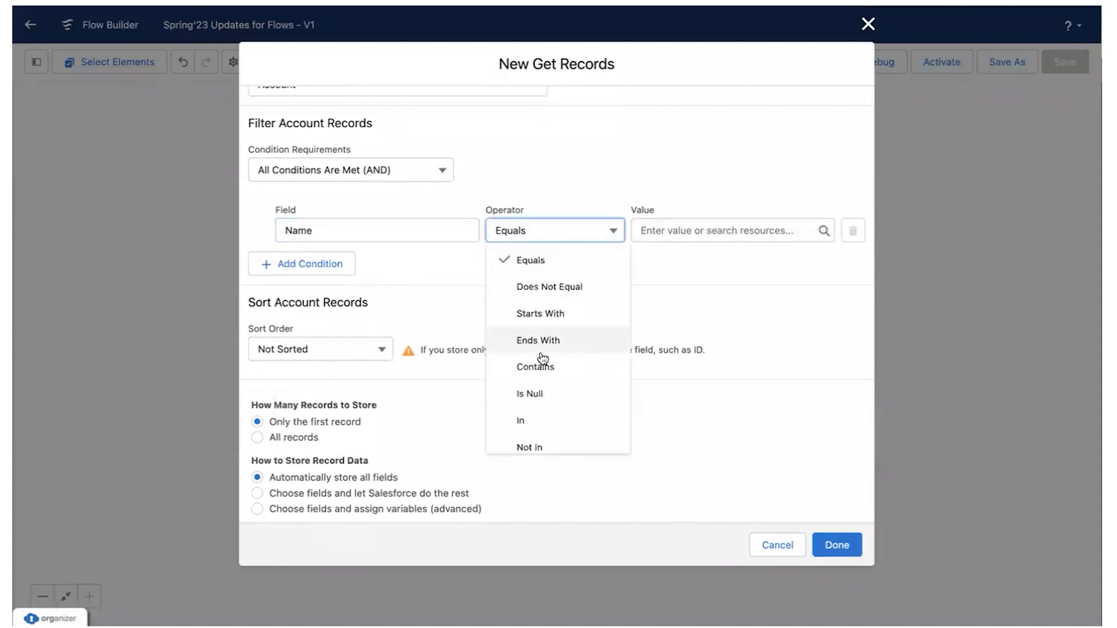
{"action": "left_click", "coordinate": [540, 398]}
{"action": "left_click", "coordinate": [694, 233]}
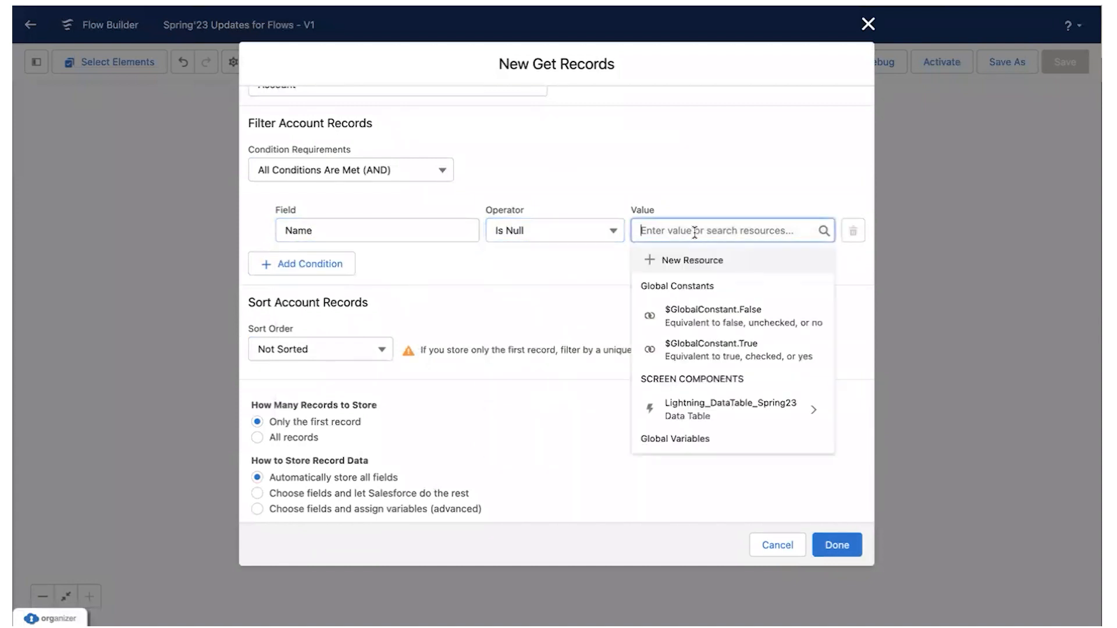
{"action": "type", "text": "fal"}
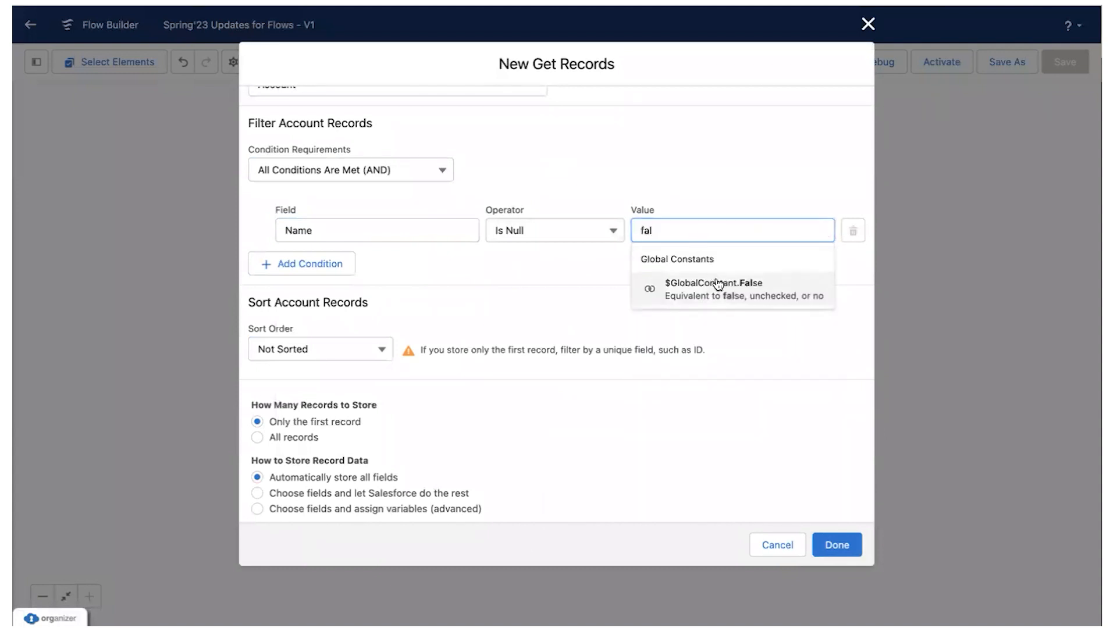
{"action": "left_click", "coordinate": [718, 286]}
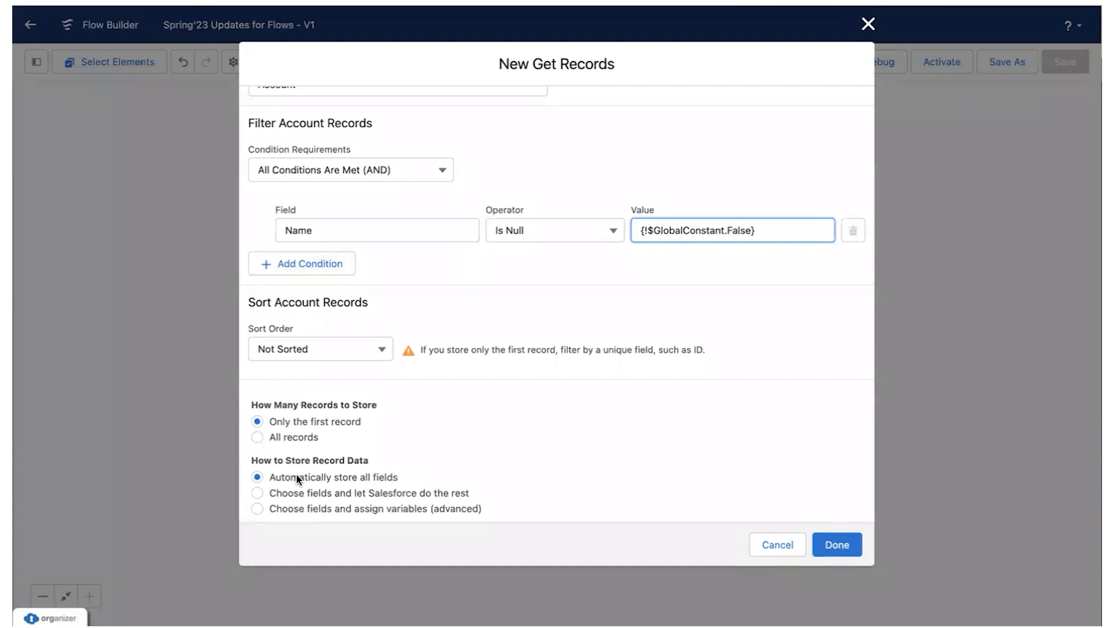
Store all records using the choose fields and assign variables option, with Account_Records as the record collection
{"action": "left_click", "coordinate": [293, 438]}
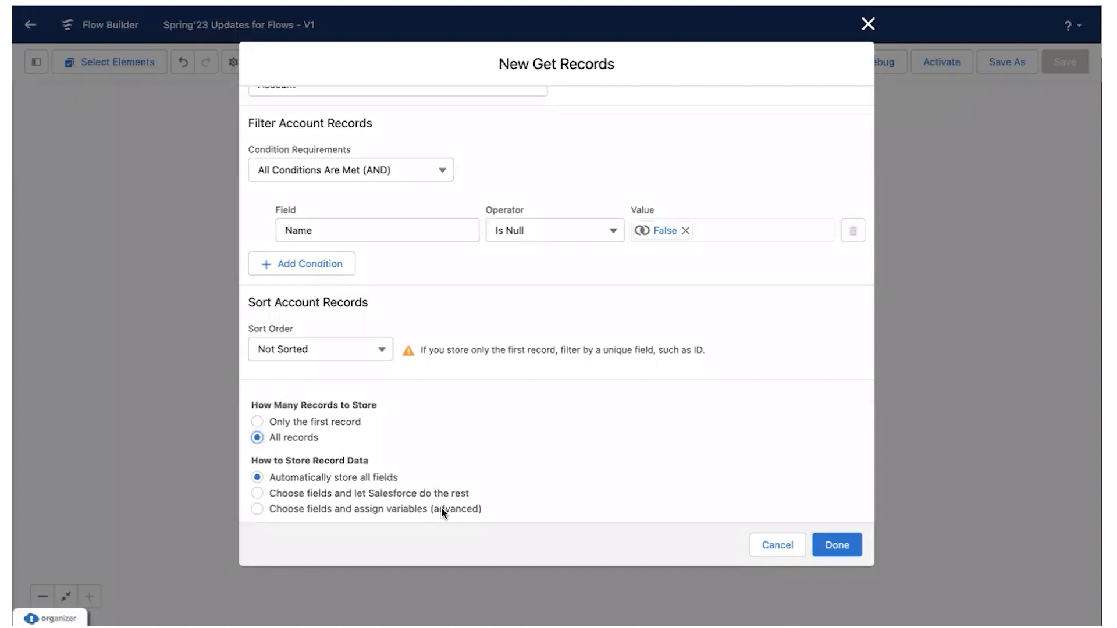
{"action": "left_click", "coordinate": [375, 509]}
{"action": "scroll", "coordinate": [505, 416], "scroll_direction": "down", "scroll_amount": 1}
{"action": "scroll", "coordinate": [505, 417], "scroll_direction": "down", "scroll_amount": 3}
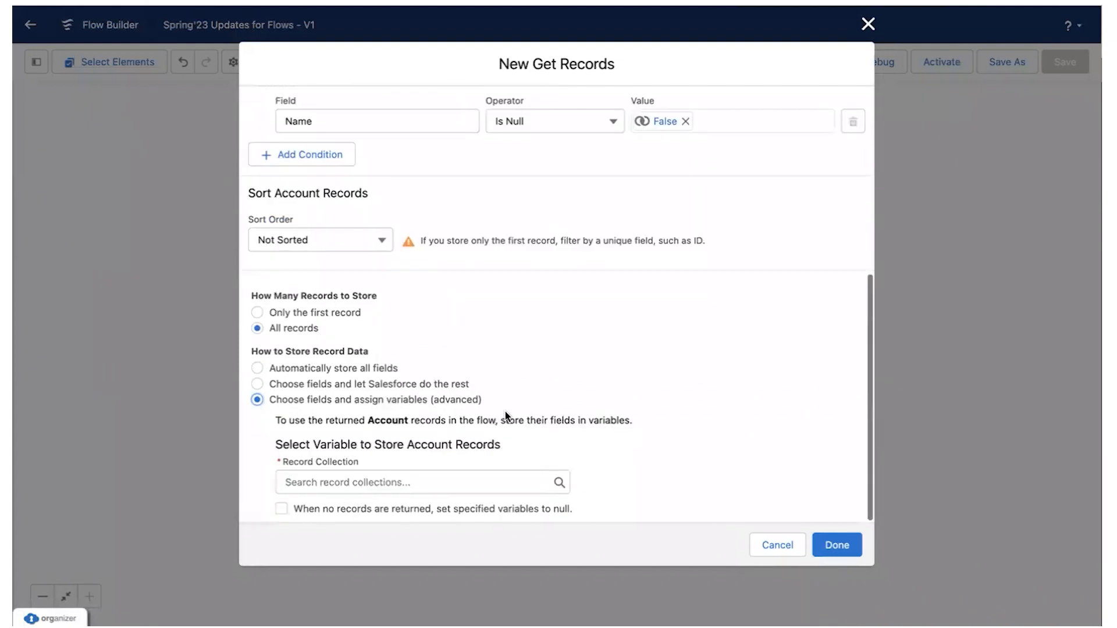
{"action": "left_click", "coordinate": [313, 475]}
{"action": "left_click", "coordinate": [363, 385]}
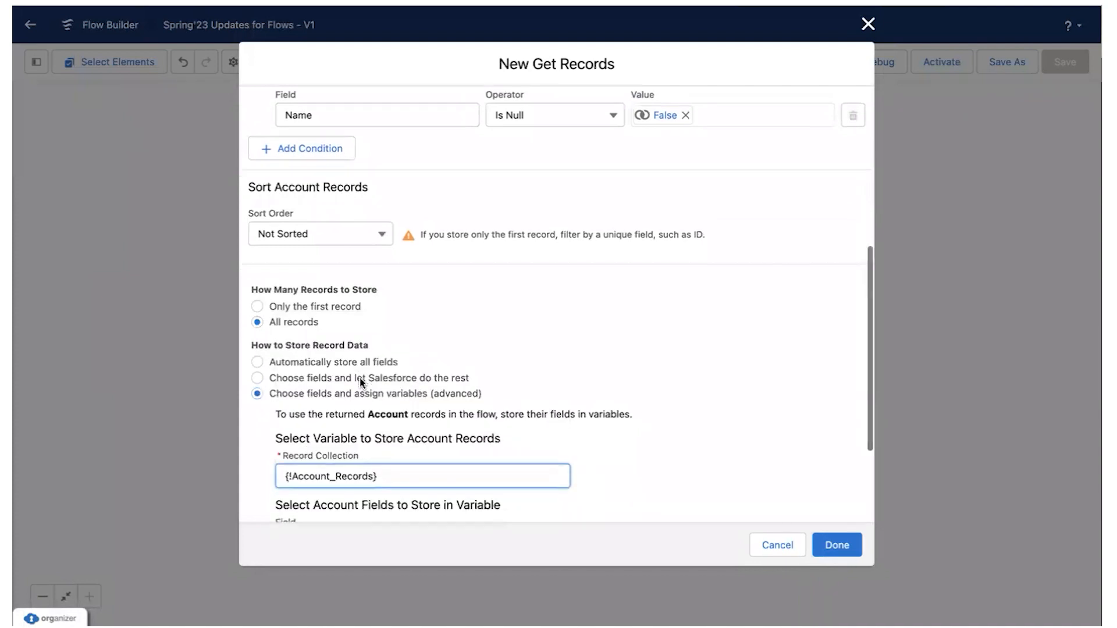
Select Name, AnnualRevenue and Rating as the Account fields to store in the Account_Records variable
{"action": "scroll", "coordinate": [361, 383], "scroll_direction": "down", "scroll_amount": 5}
{"action": "left_click", "coordinate": [315, 446]}
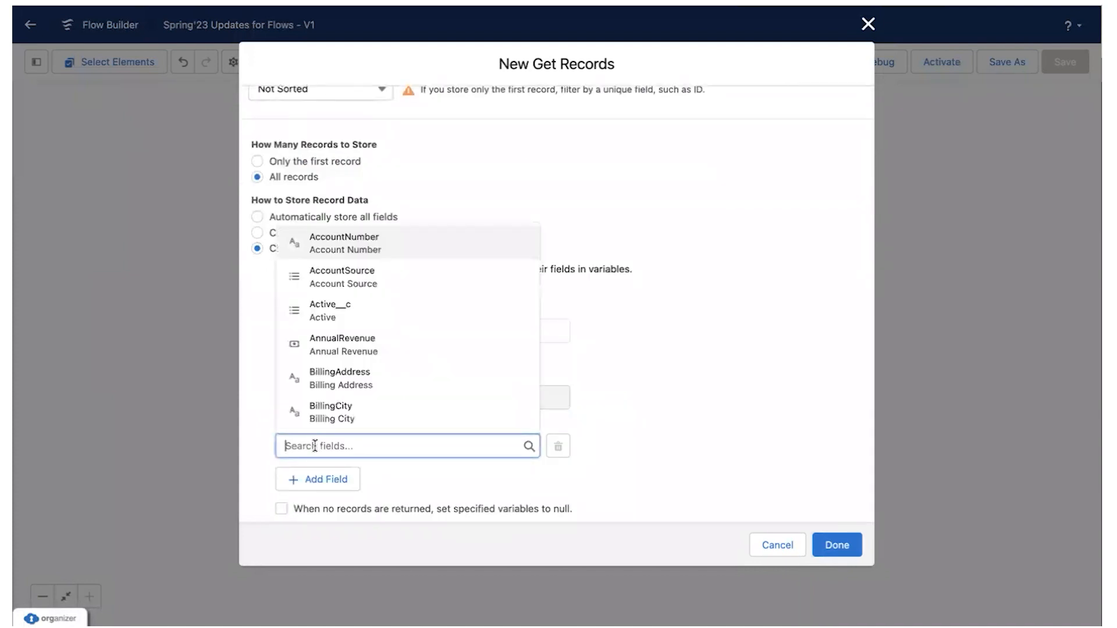
{"action": "type", "text": "name"}
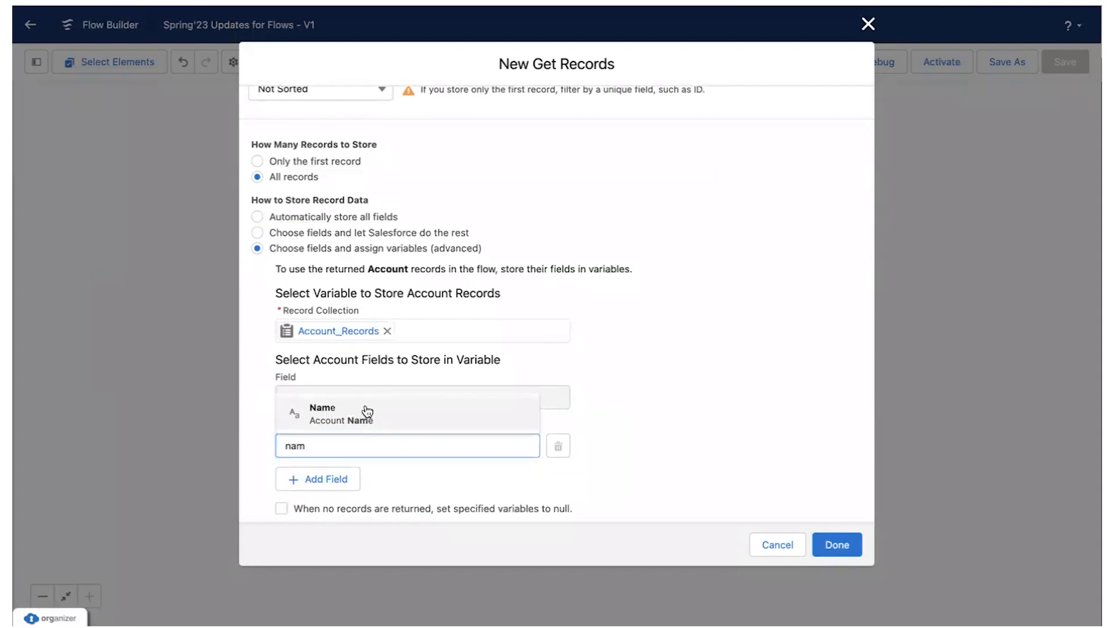
{"action": "left_click", "coordinate": [365, 411]}
{"action": "left_click", "coordinate": [327, 480]}
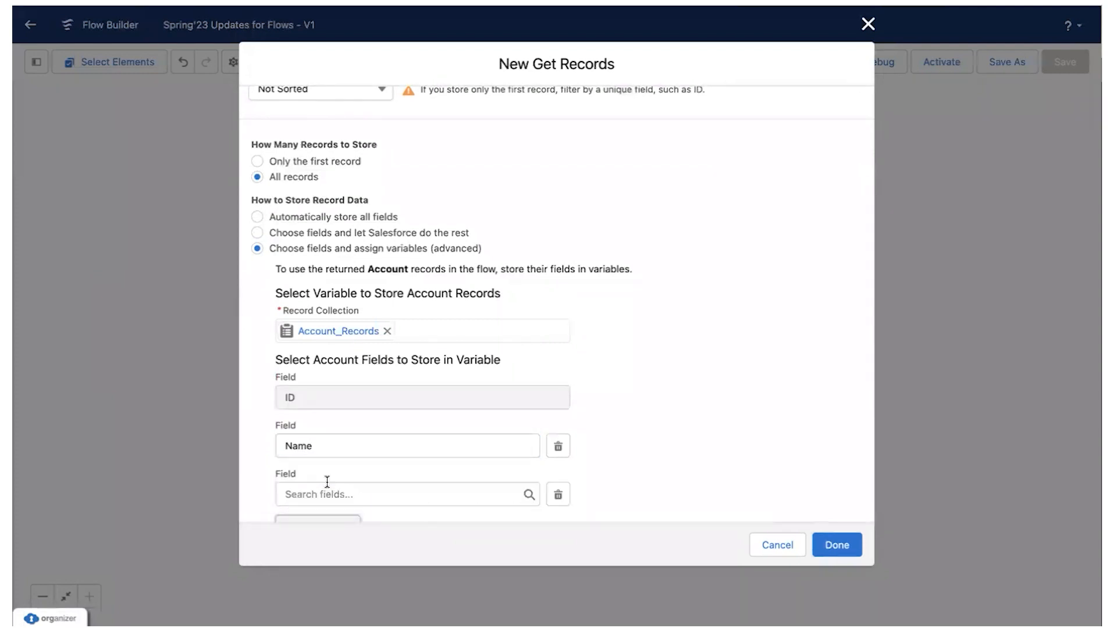
{"action": "type", "text": "reve"}
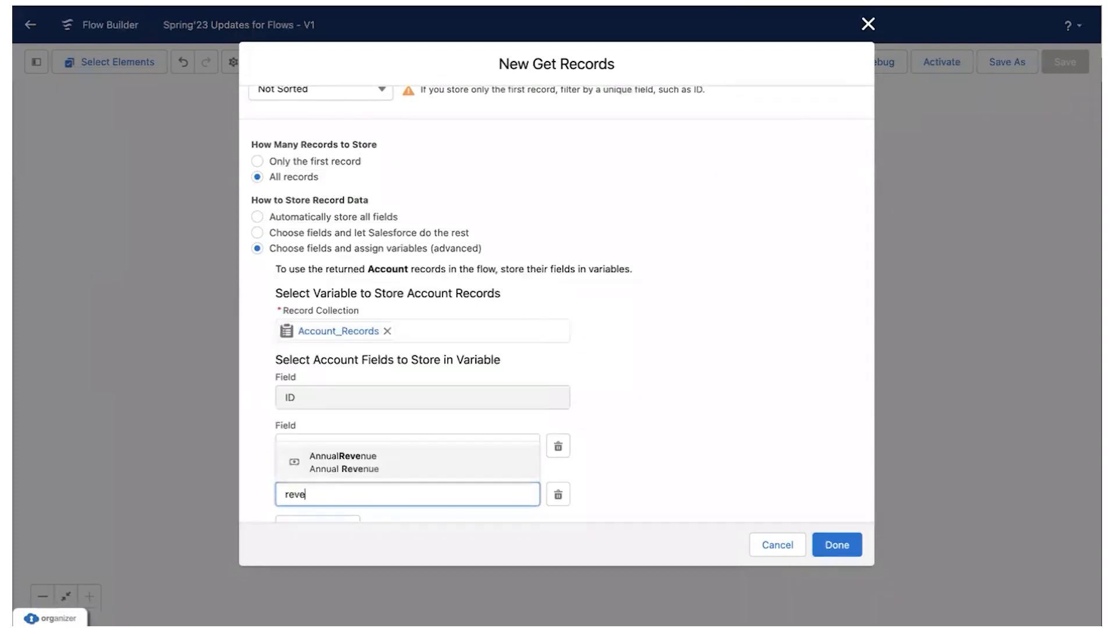
{"action": "left_click", "coordinate": [356, 465]}
{"action": "scroll", "coordinate": [358, 469], "scroll_direction": "down", "scroll_amount": 1}
{"action": "left_click", "coordinate": [326, 481]}
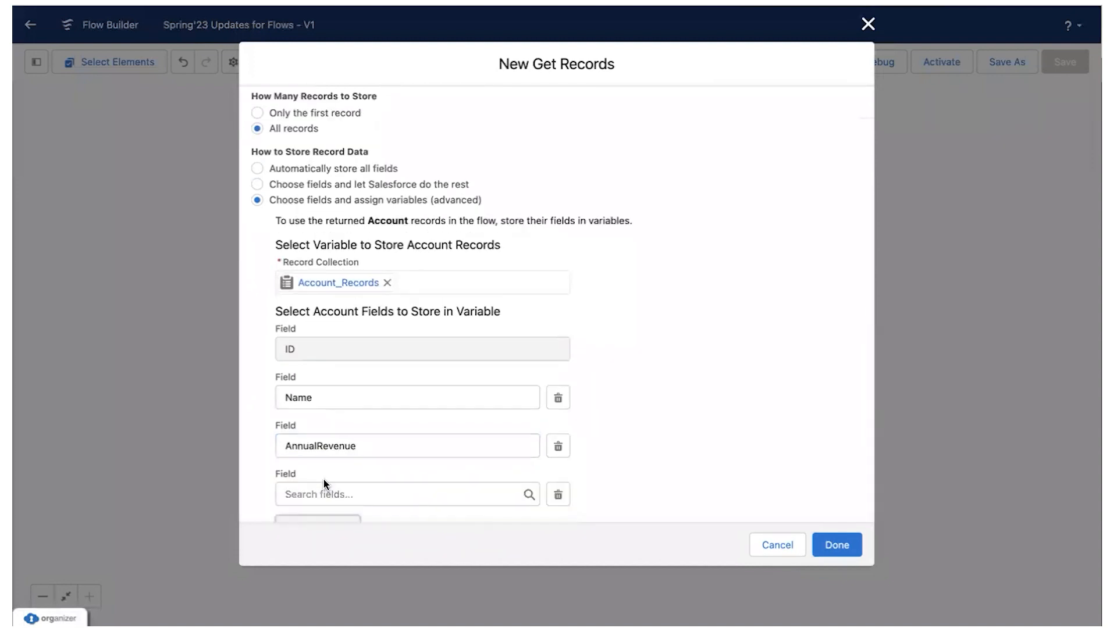
{"action": "type", "text": "rat"}
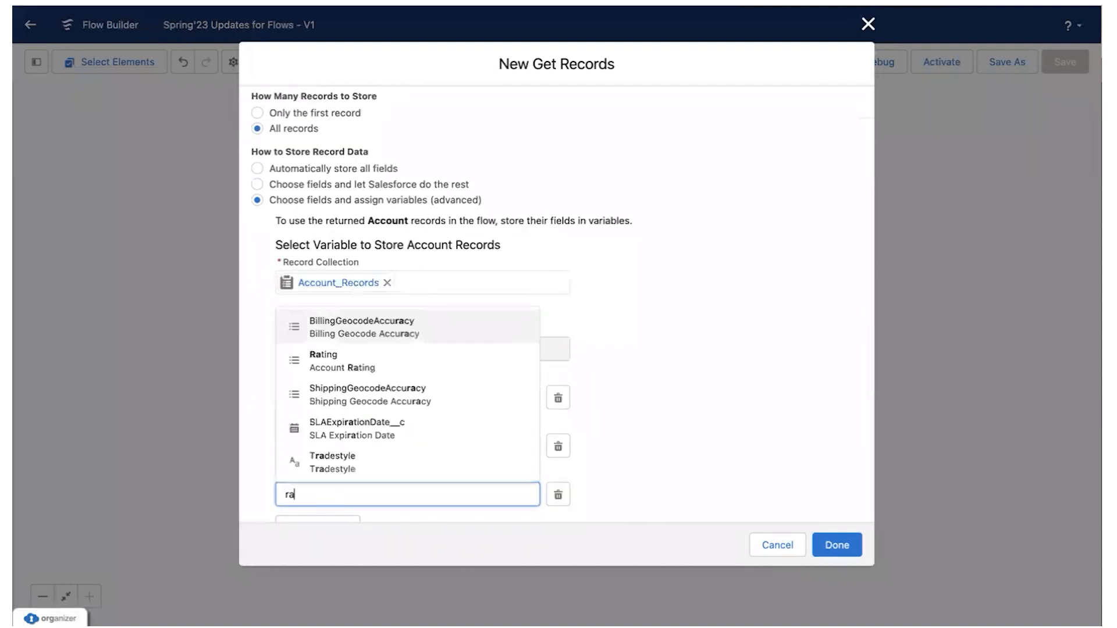
{"action": "left_click", "coordinate": [370, 429]}
{"action": "scroll", "coordinate": [370, 430], "scroll_direction": "down", "scroll_amount": 1}
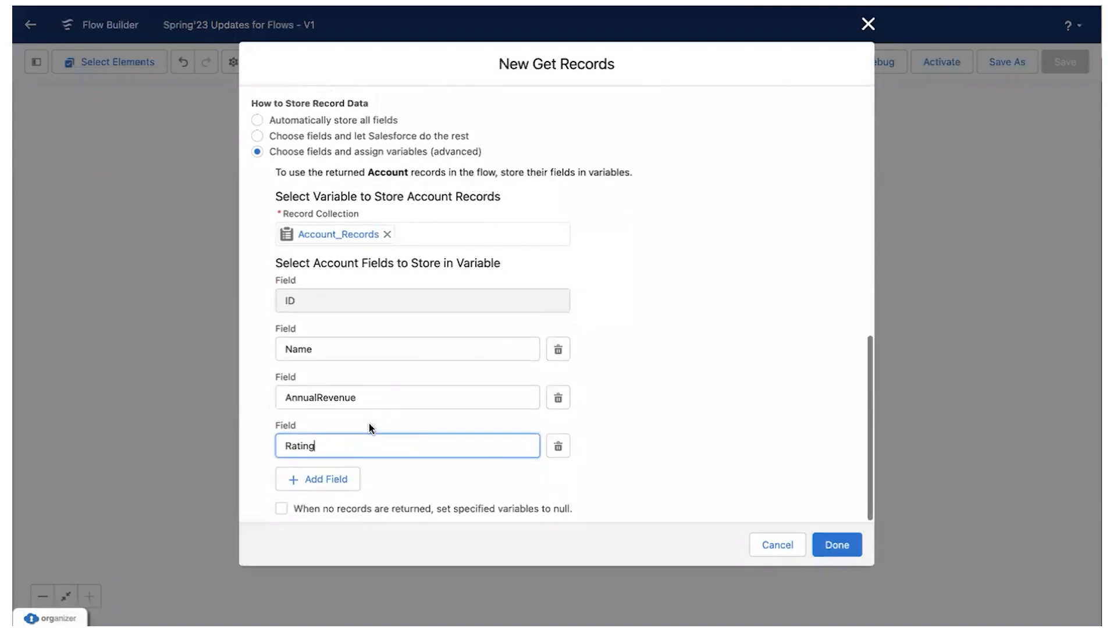
Add Type as a stored Account field and finish the Get Account Records element
{"action": "left_click", "coordinate": [326, 483]}
{"action": "type", "text": "type"}
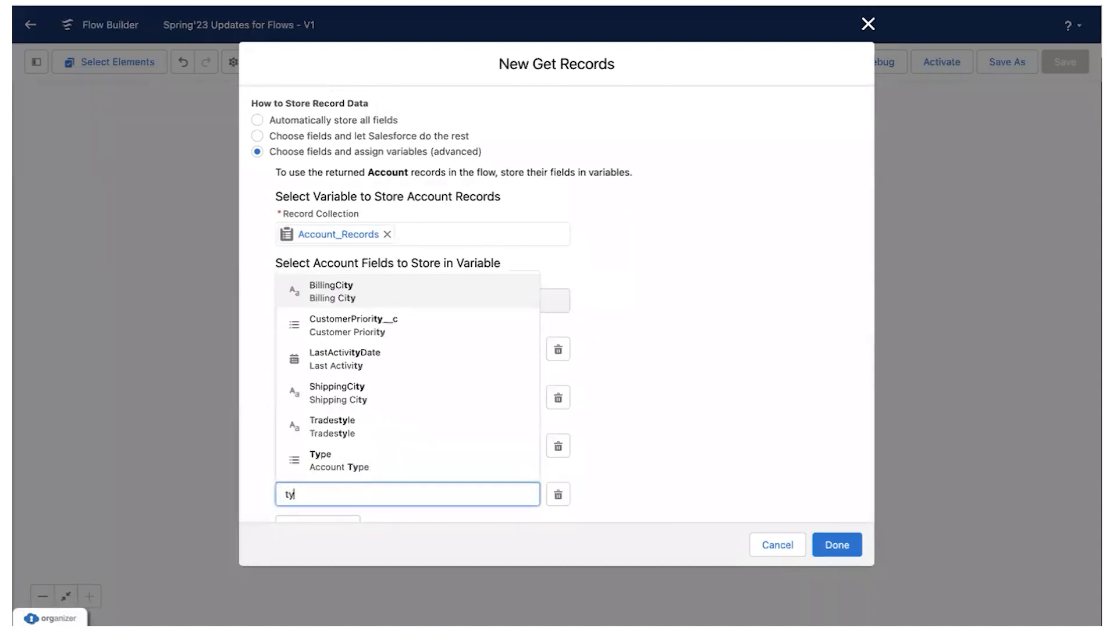
{"action": "left_click", "coordinate": [373, 452]}
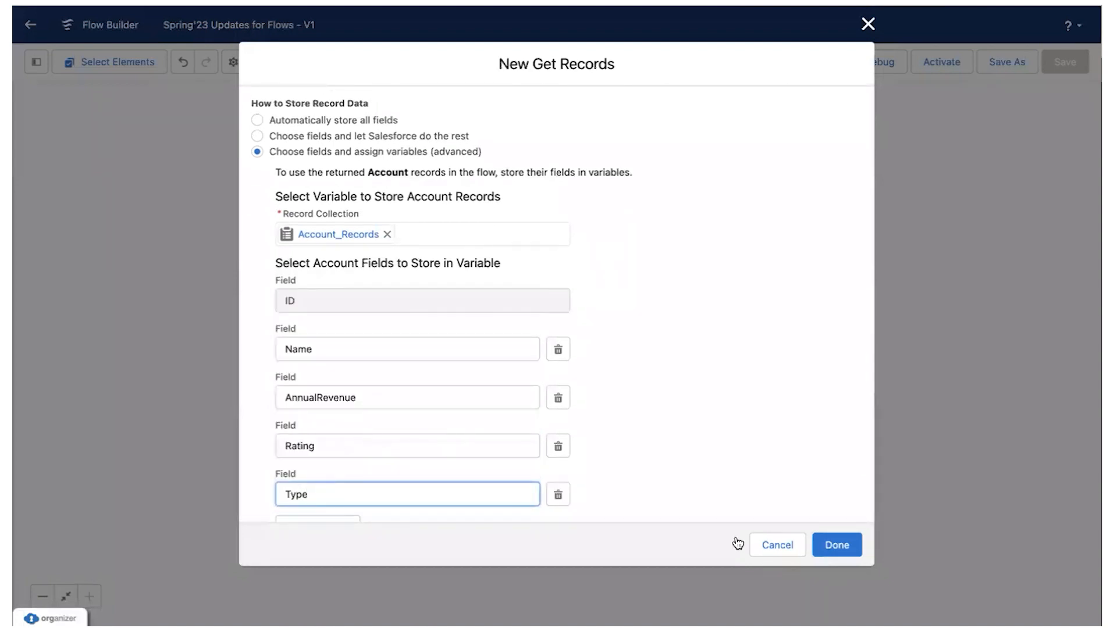
{"action": "left_click", "coordinate": [852, 548]}
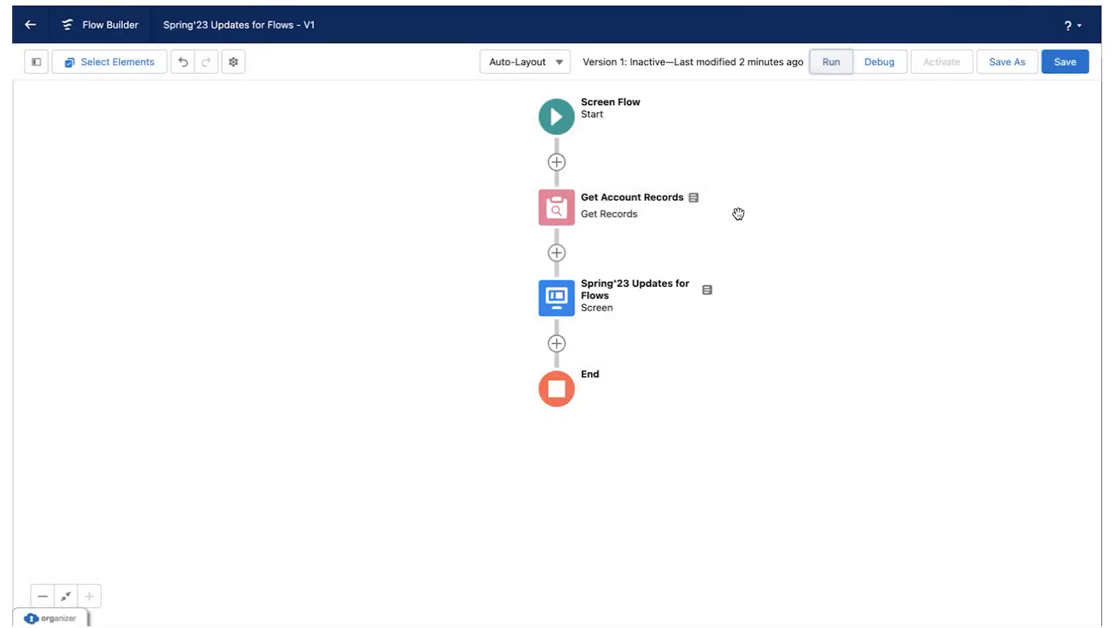
Save the Spring'23 Updates for Flows flow and run it
{"action": "left_click", "coordinate": [1068, 68]}
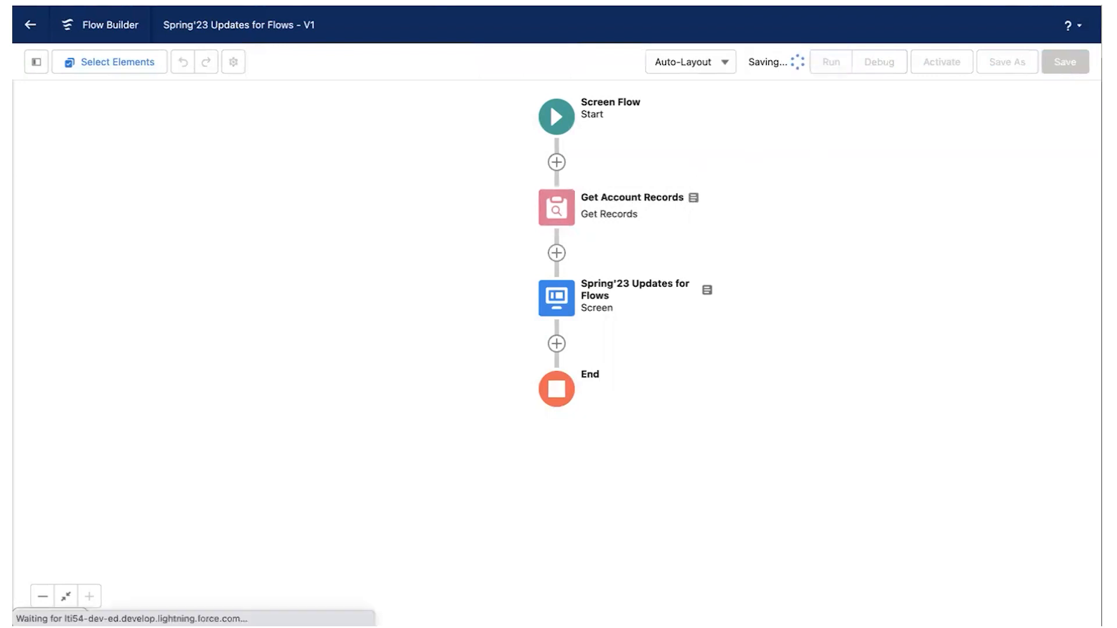
{"action": "left_click", "coordinate": [812, 61]}
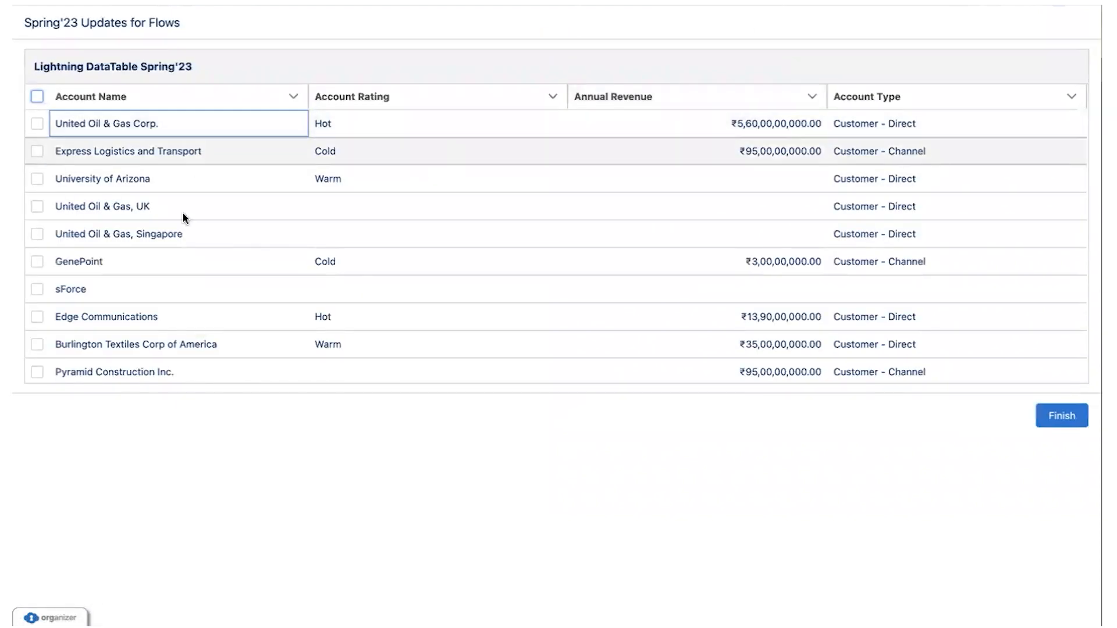
Examine the account rows and the rating, revenue and type columns in the Lightning DataTable Spring'23 table
{"action": "scroll", "coordinate": [192, 260], "scroll_direction": "down", "scroll_amount": 3}
{"action": "scroll", "coordinate": [192, 261], "scroll_direction": "up", "scroll_amount": 3}
{"action": "scroll", "coordinate": [192, 260], "scroll_direction": "down", "scroll_amount": 3}
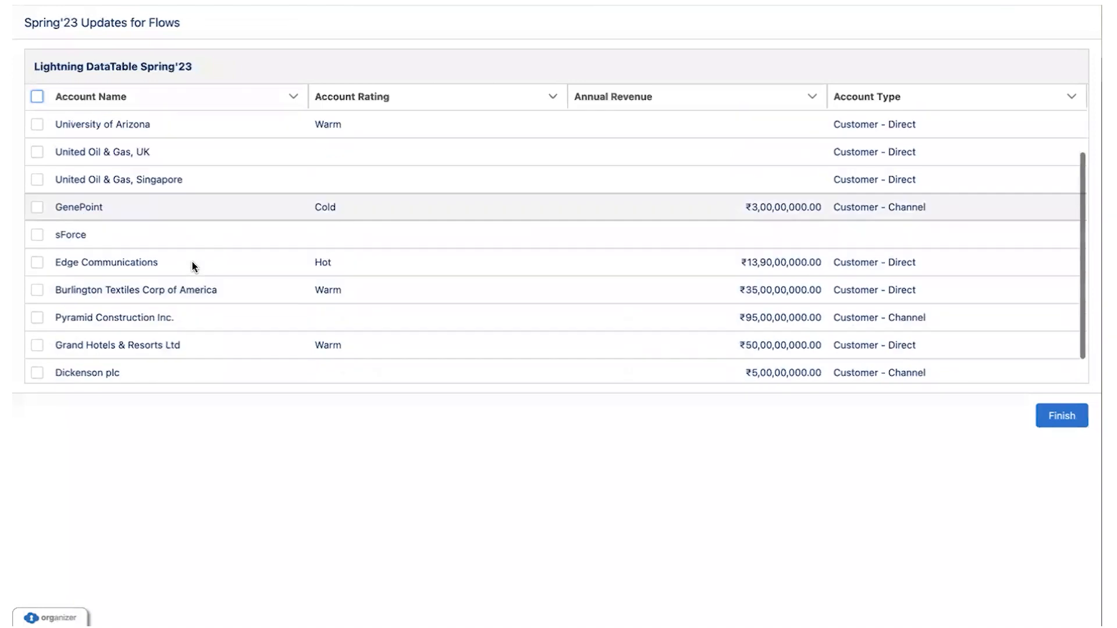
{"action": "scroll", "coordinate": [192, 263], "scroll_direction": "down", "scroll_amount": 2}
{"action": "scroll", "coordinate": [192, 263], "scroll_direction": "up", "scroll_amount": 2}
{"action": "scroll", "coordinate": [193, 263], "scroll_direction": "down", "scroll_amount": 2}
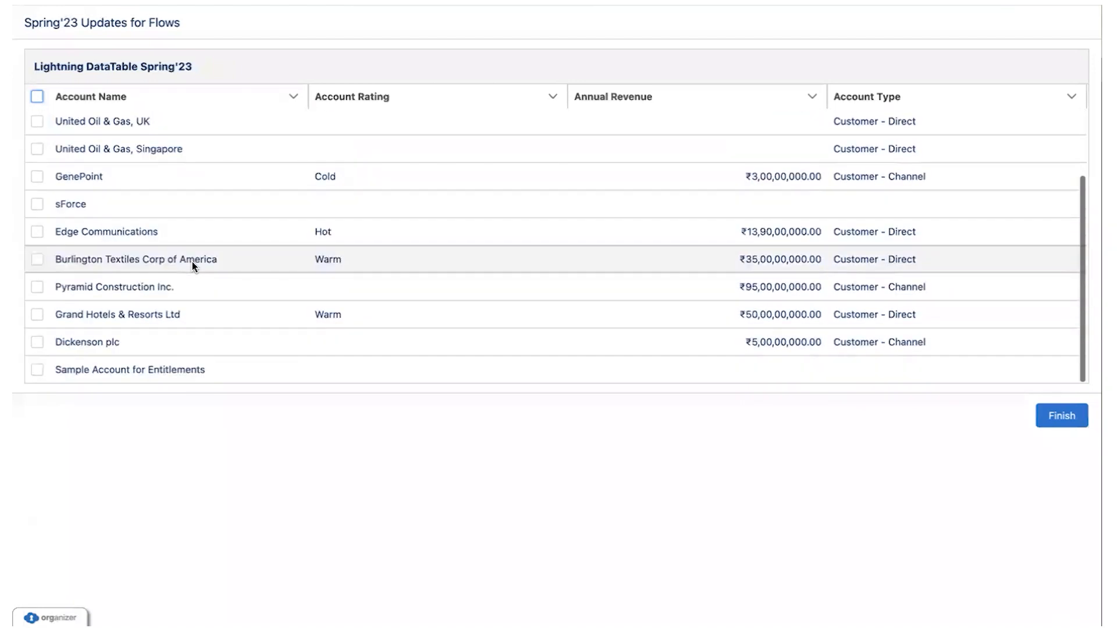
{"action": "scroll", "coordinate": [192, 261], "scroll_direction": "up", "scroll_amount": 2}
{"action": "scroll", "coordinate": [192, 260], "scroll_direction": "down", "scroll_amount": 2}
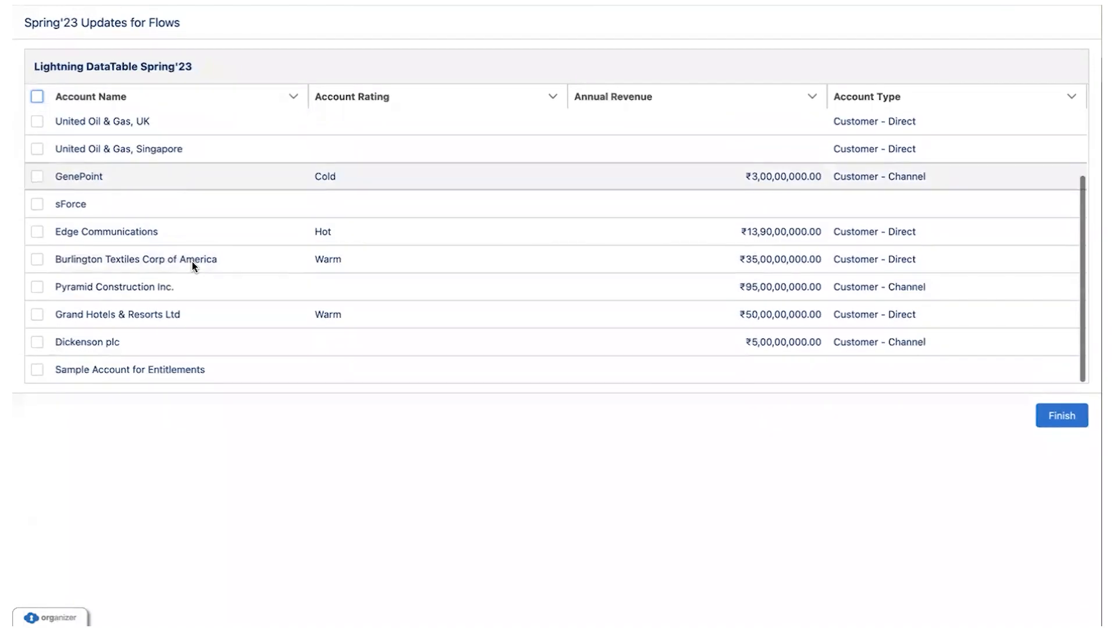
{"action": "scroll", "coordinate": [192, 261], "scroll_direction": "up", "scroll_amount": 2}
{"action": "scroll", "coordinate": [192, 261], "scroll_direction": "down", "scroll_amount": 2}
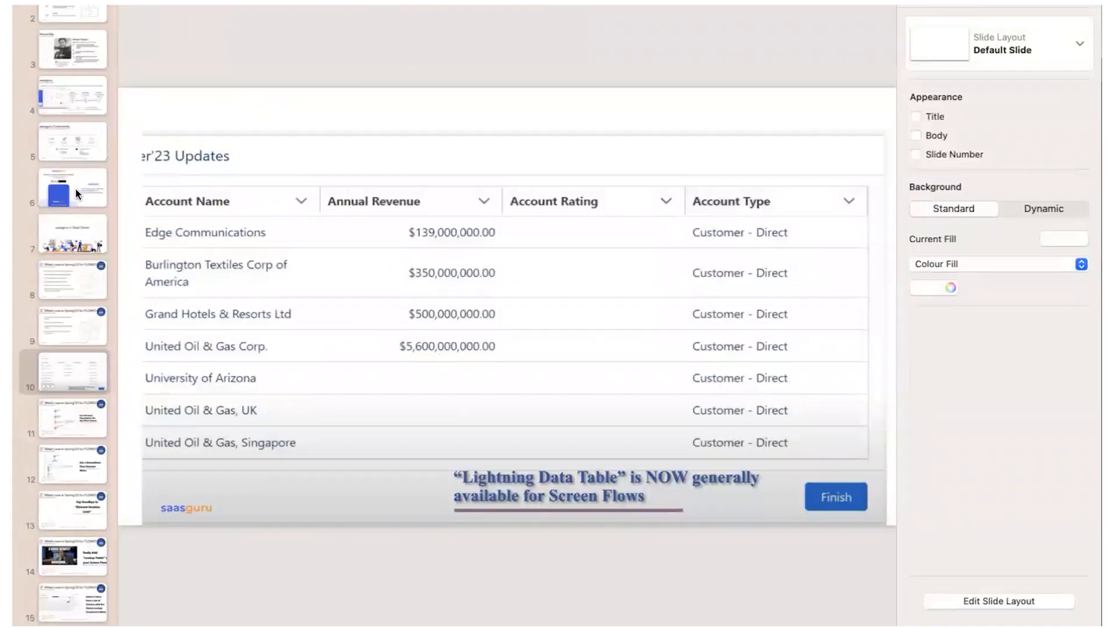
Switch to the presentation and play the slideshow from slide 11, See Element Description On the Flow Canvas, and exit after the following slide
{"action": "left_click", "coordinate": [77, 194]}
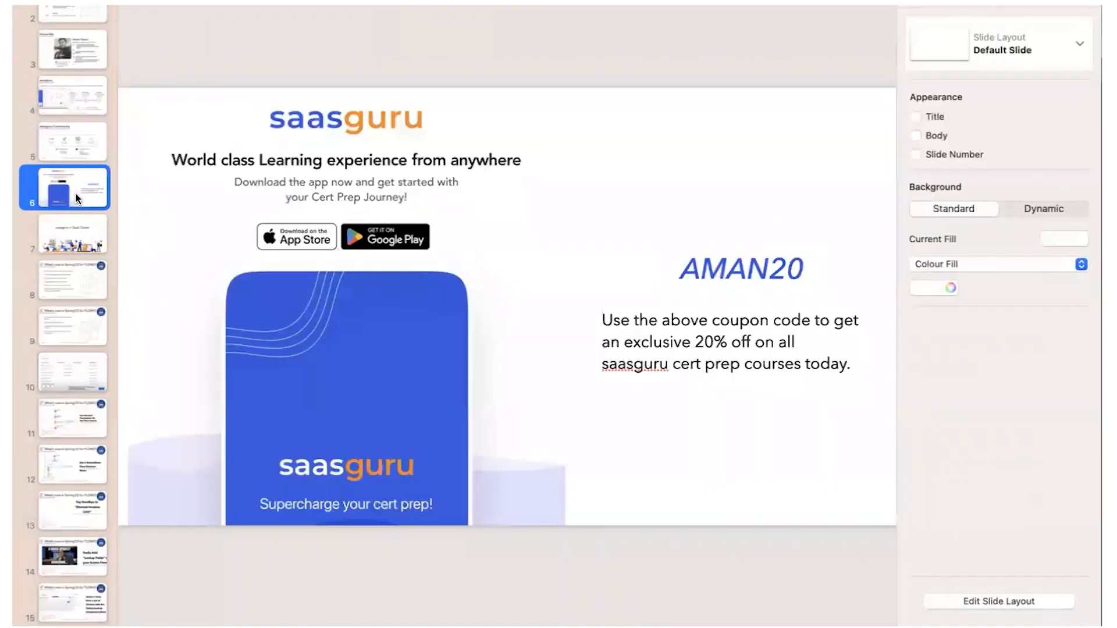
{"action": "key", "text": "Down"}
{"action": "key", "text": "Down"}
{"action": "key", "text": "Down"}
{"action": "key", "text": "Down"}
{"action": "key", "text": "Down"}
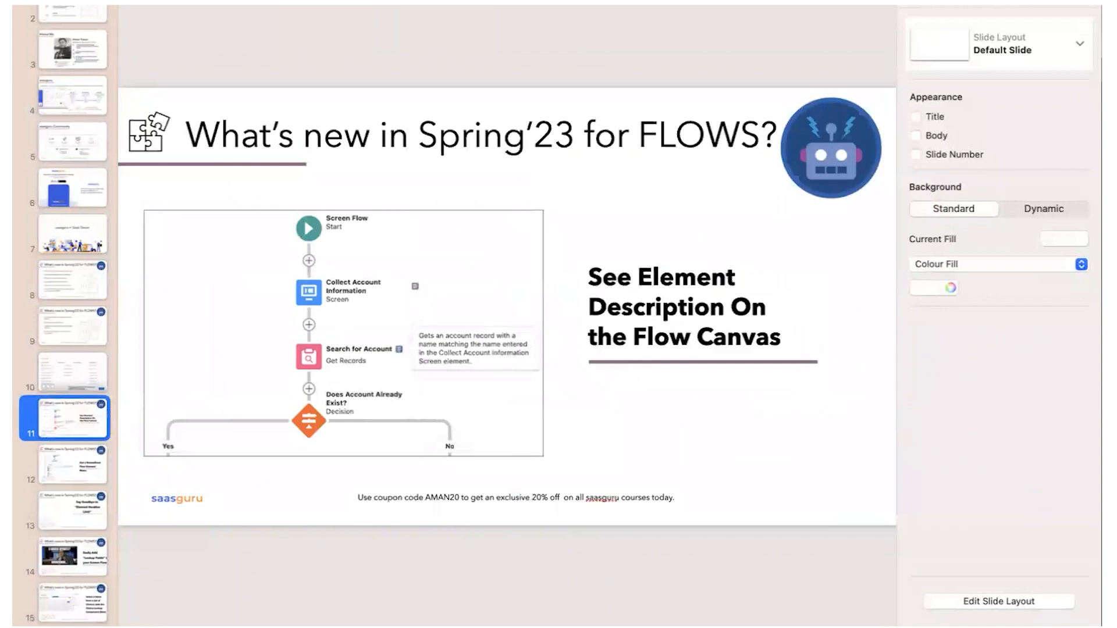
{"action": "key", "text": "alt+super+p"}
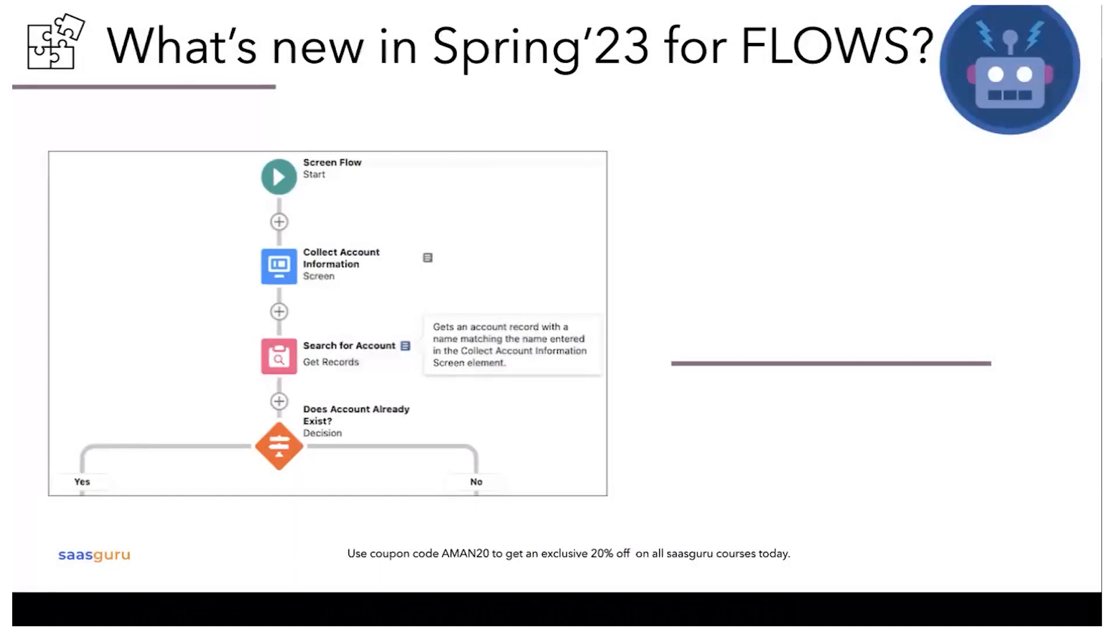
{"action": "key", "text": "Right"}
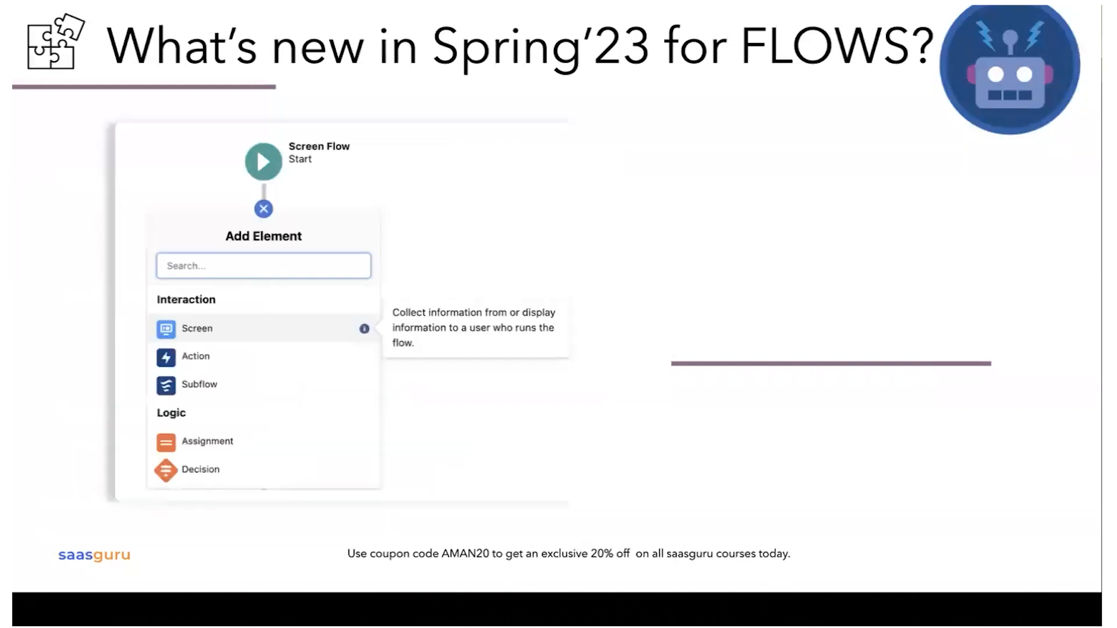
{"action": "key", "text": "Escape"}
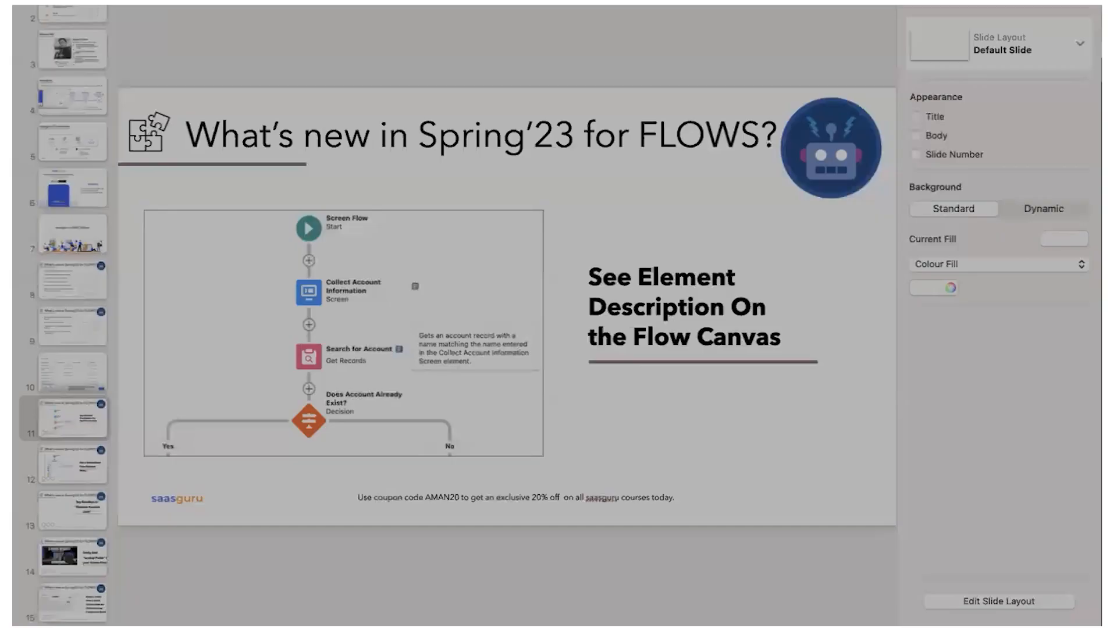
Switch back to Flow Builder and check the description in the Get Account Records element, closing it without changes
{"action": "key", "text": "super+Tab"}
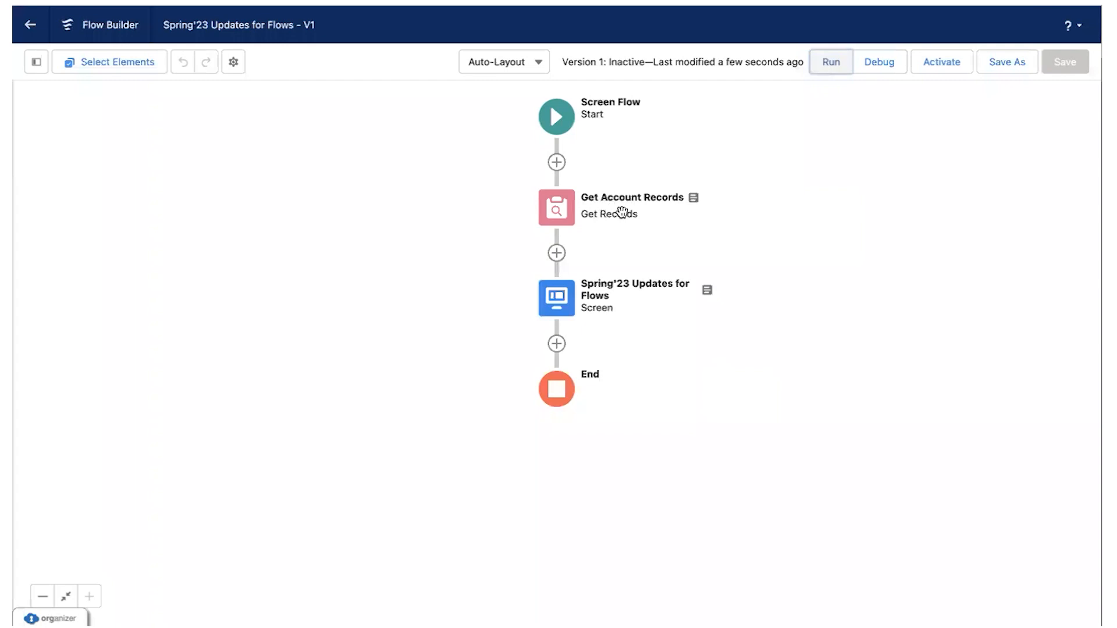
{"action": "double_click", "coordinate": [547, 220]}
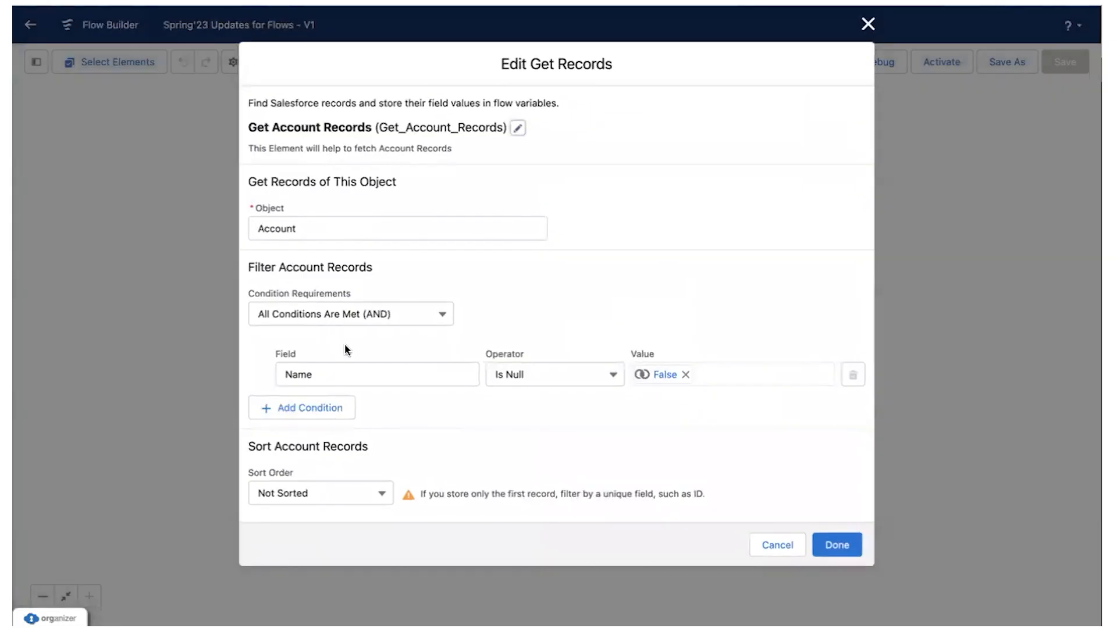
{"action": "scroll", "coordinate": [613, 138], "scroll_direction": "down", "scroll_amount": 3}
{"action": "scroll", "coordinate": [701, 169], "scroll_direction": "up", "scroll_amount": 3}
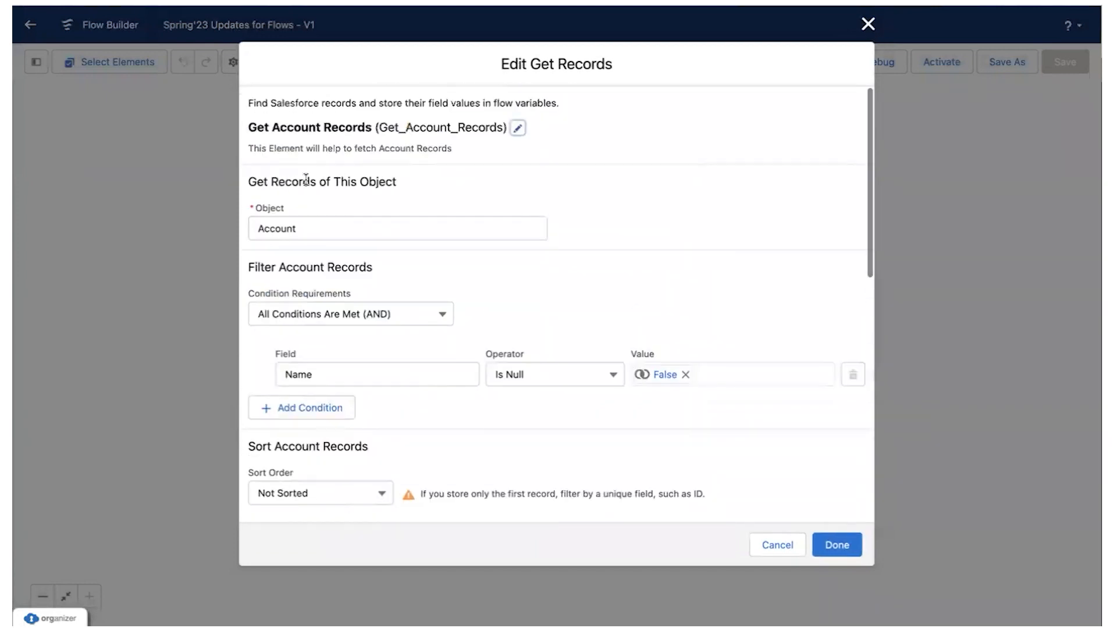
{"action": "left_click", "coordinate": [867, 24]}
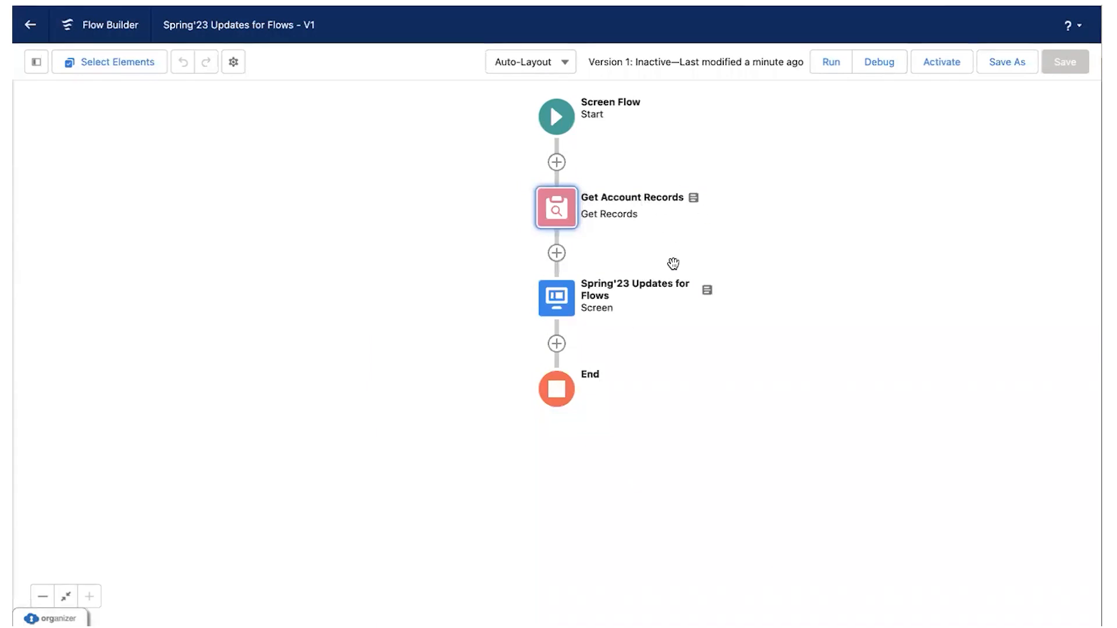
Check the description in the Spring'23 Updates for Flows screen, close it and view the element descriptions on the canvas
{"action": "double_click", "coordinate": [564, 309]}
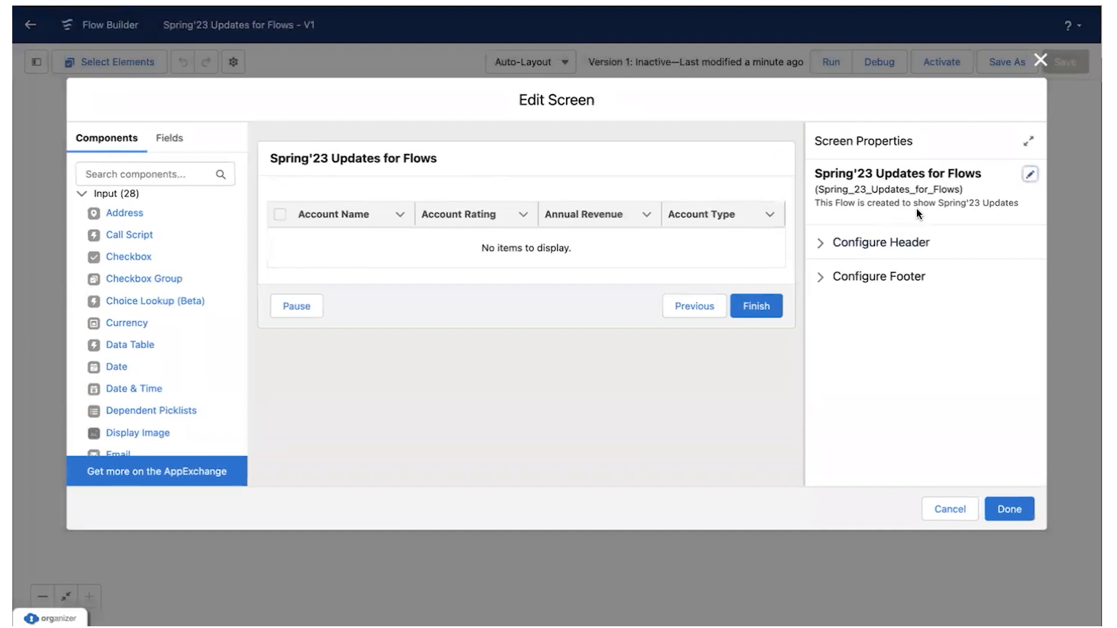
{"action": "left_click", "coordinate": [1039, 61]}
{"action": "mouse_move", "coordinate": [707, 294]}
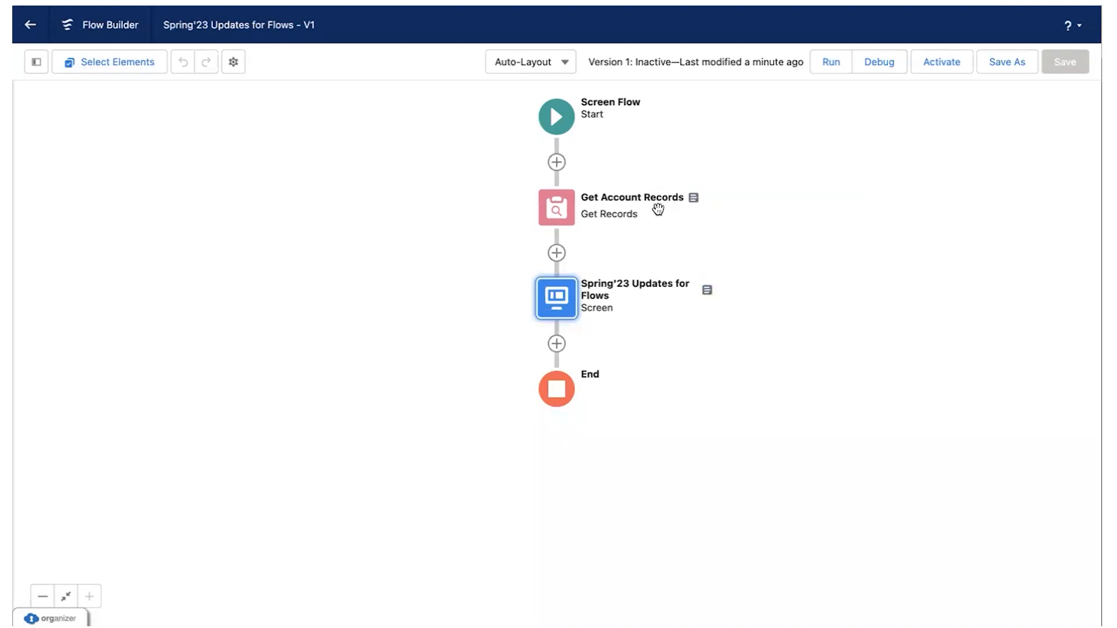
{"action": "mouse_move", "coordinate": [693, 208]}
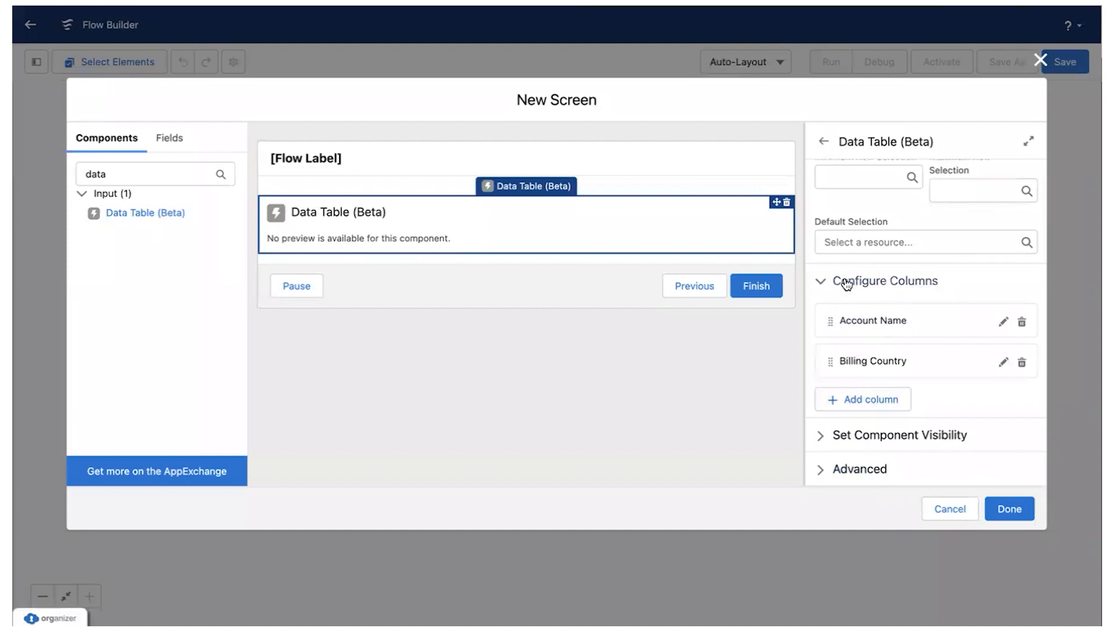
In the Winter '23 flow, label the new Data Table (Beta) screen Winter'23 Flow and finish the screen
{"action": "scroll", "coordinate": [883, 204], "scroll_direction": "up", "scroll_amount": 2}
{"action": "scroll", "coordinate": [883, 207], "scroll_direction": "up", "scroll_amount": 5}
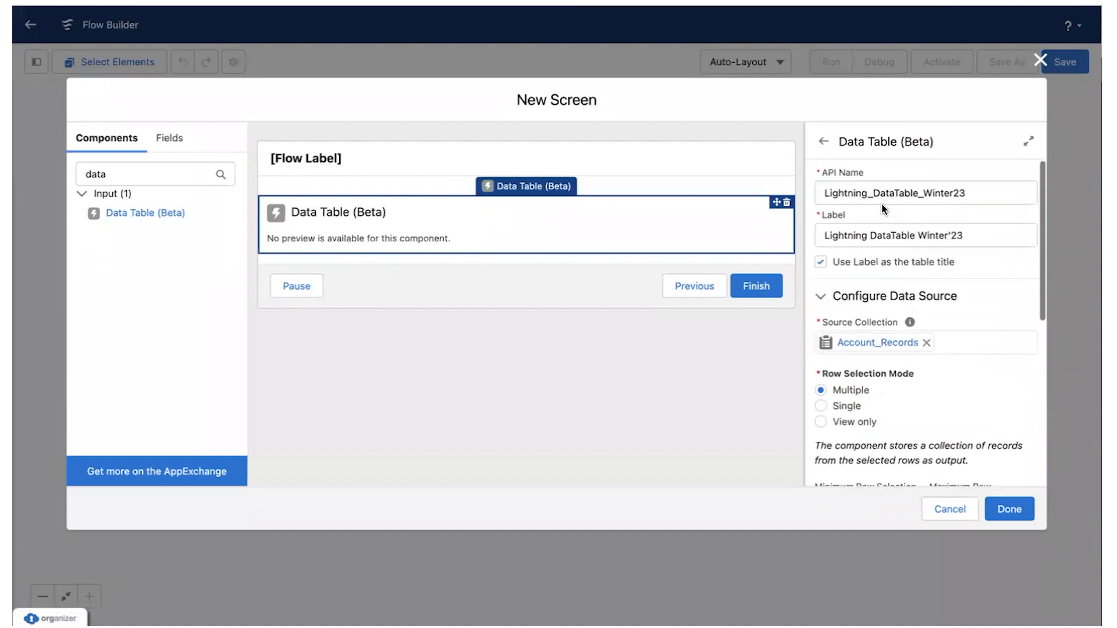
{"action": "scroll", "coordinate": [970, 251], "scroll_direction": "down", "scroll_amount": 7}
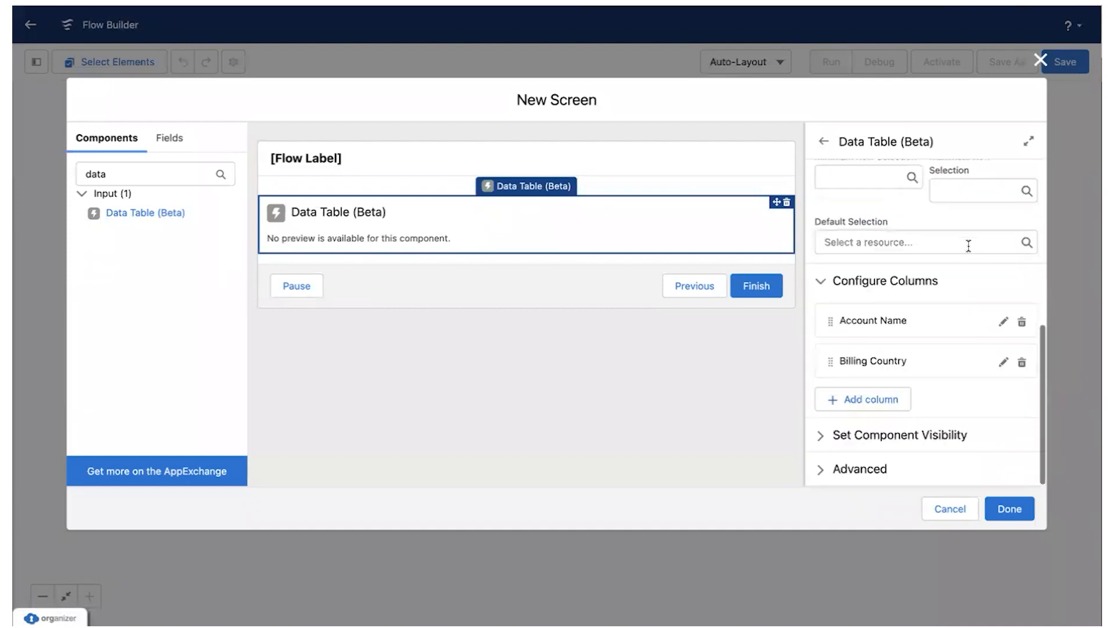
{"action": "left_click", "coordinate": [990, 512]}
{"action": "left_click", "coordinate": [459, 154]}
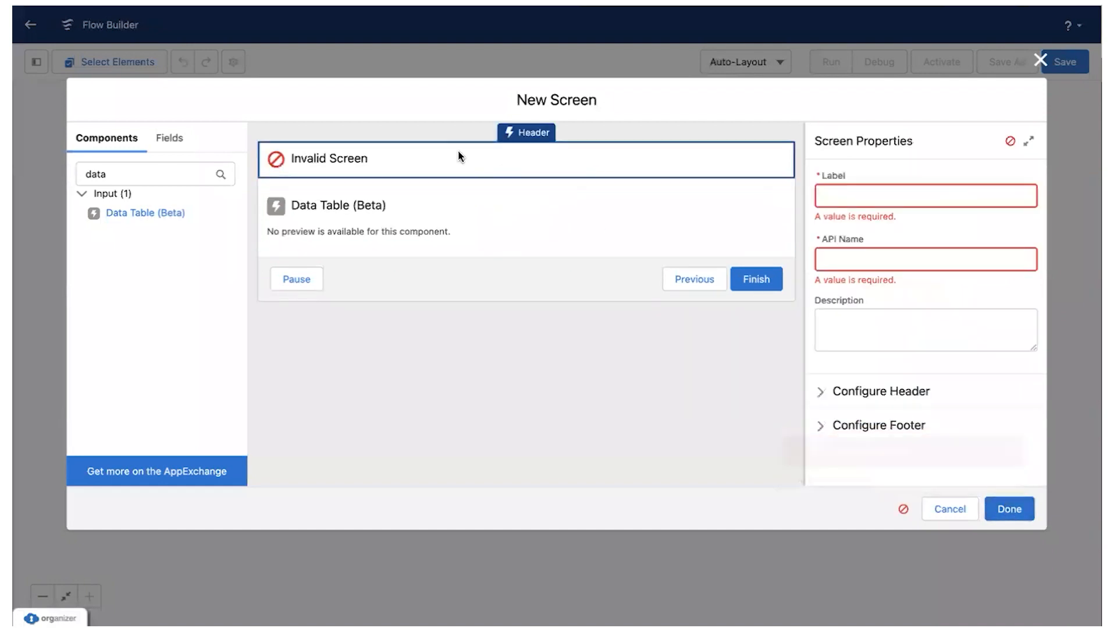
{"action": "left_click", "coordinate": [852, 199]}
{"action": "type", "text": "Winter 23 DFlo"}
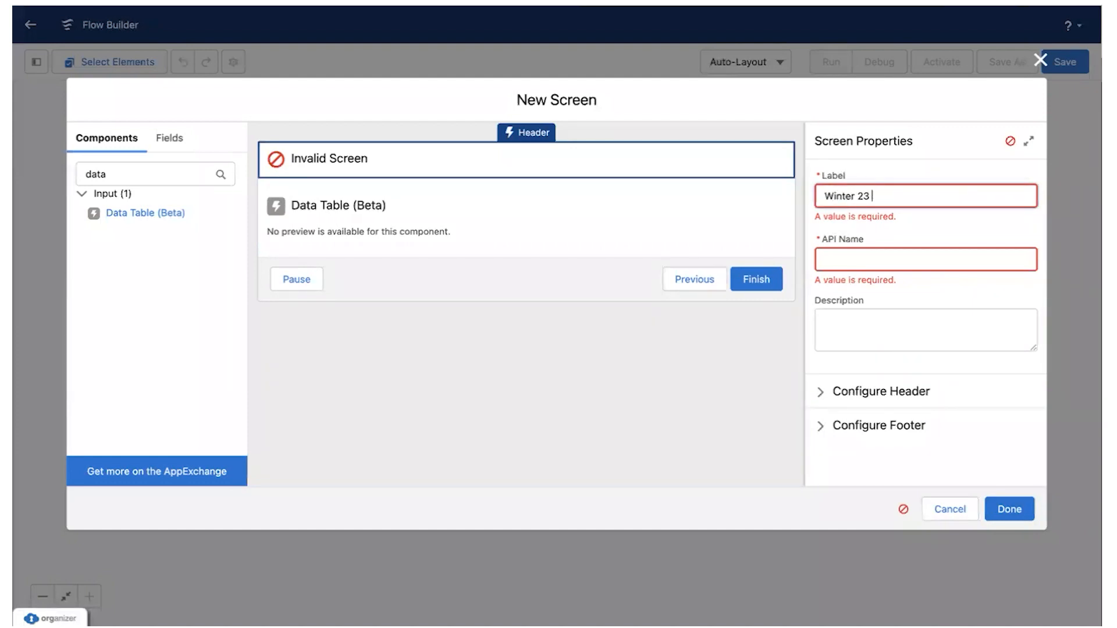
{"action": "type", "text": "ow"}
{"action": "key", "text": "BackSpace"}
{"action": "type", "text": "'"}
{"action": "key", "text": "Tab"}
{"action": "left_click", "coordinate": [999, 503]}
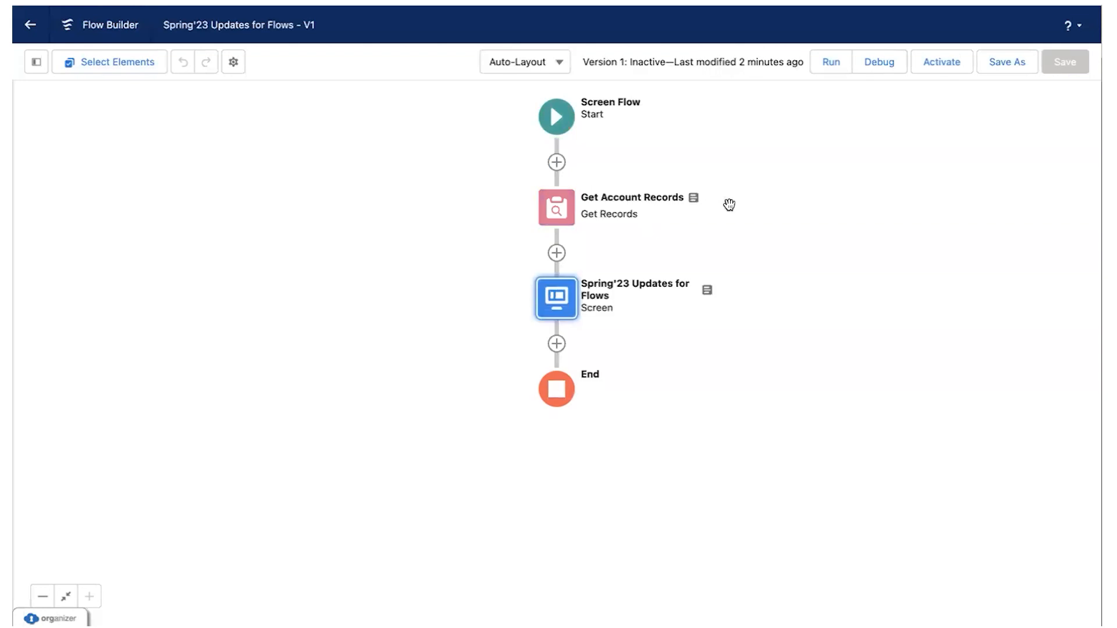
Switch to the presentation and show slide 12, Get a Streamlined Flow Element Menu
{"action": "key", "text": "super+Tab"}
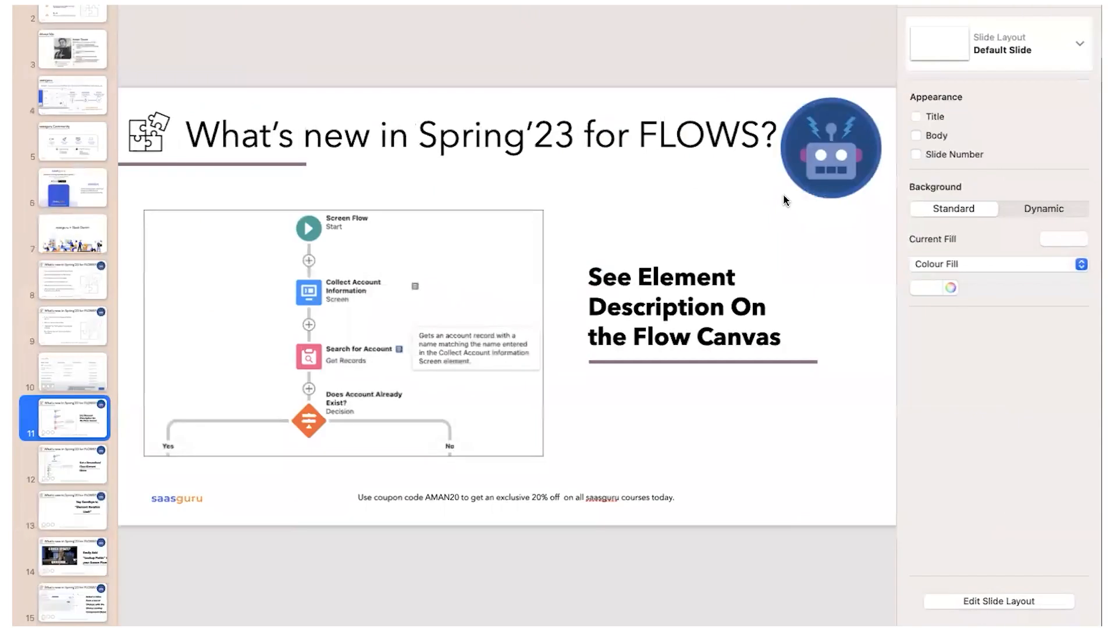
{"action": "key", "text": "Down"}
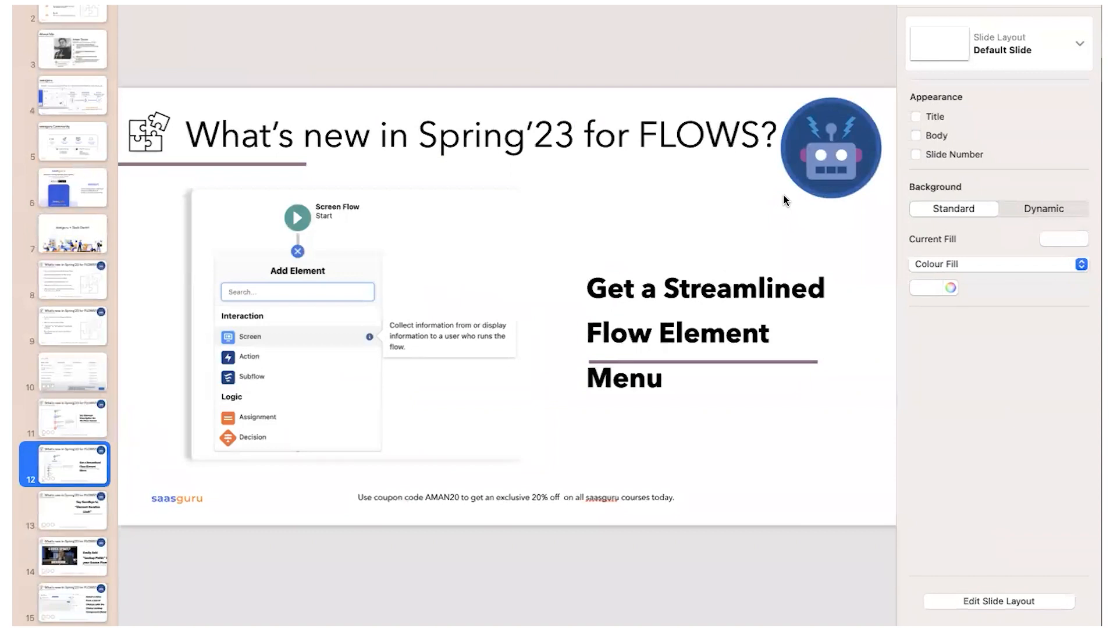
Switch back to Flow Builder and examine the element descriptions offered when adding an element before Get Account Records
{"action": "key", "text": "super+Tab"}
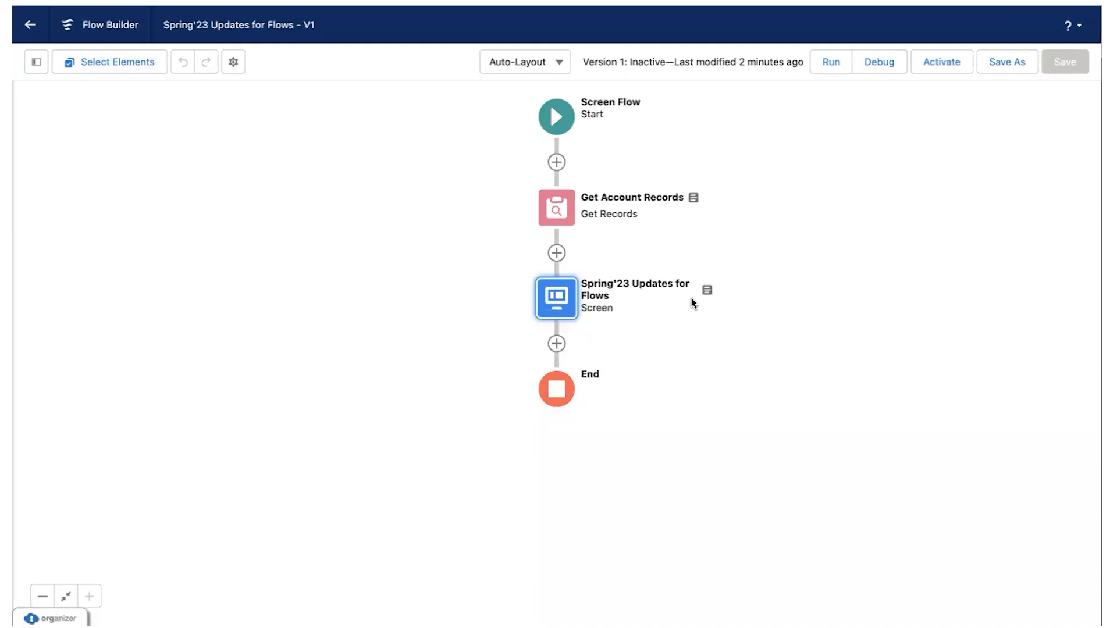
{"action": "left_click", "coordinate": [555, 342]}
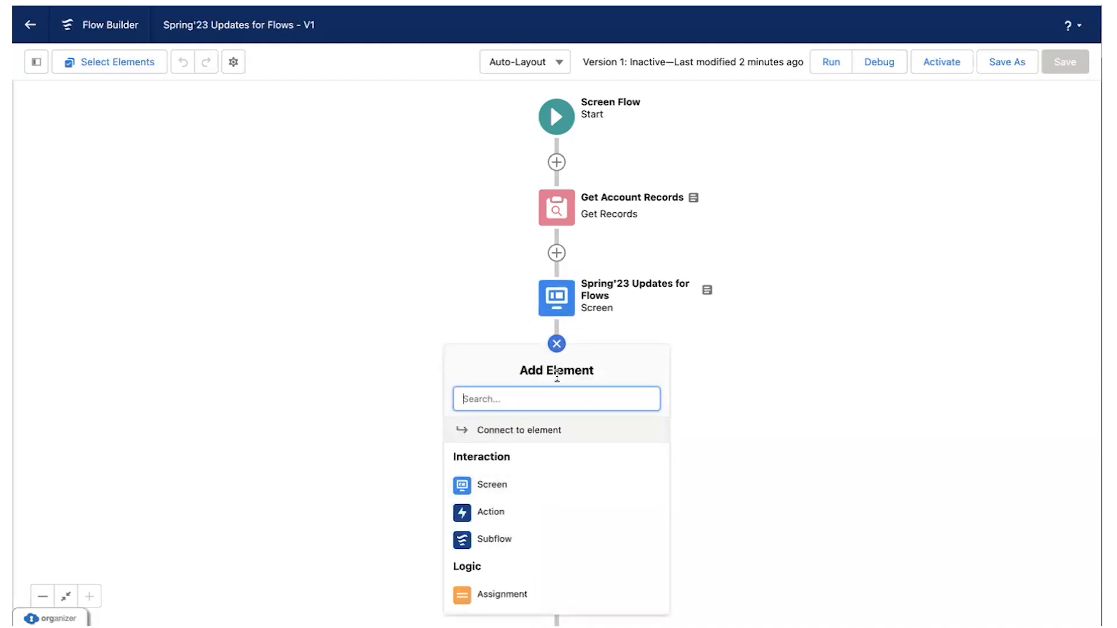
{"action": "left_click", "coordinate": [557, 169]}
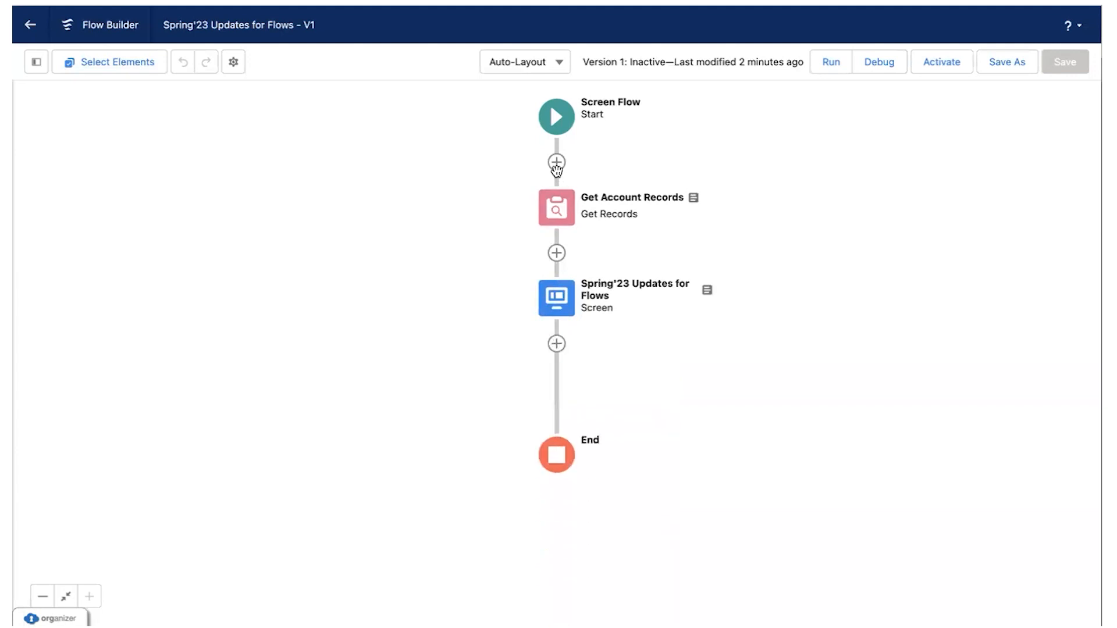
{"action": "left_click", "coordinate": [557, 162]}
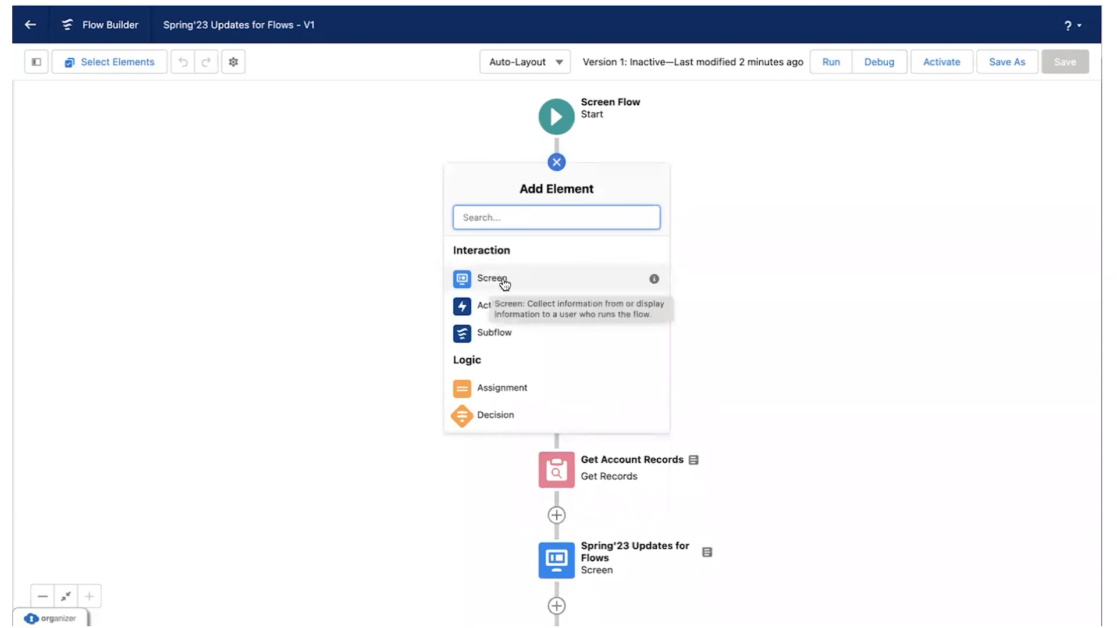
{"action": "mouse_move", "coordinate": [651, 286]}
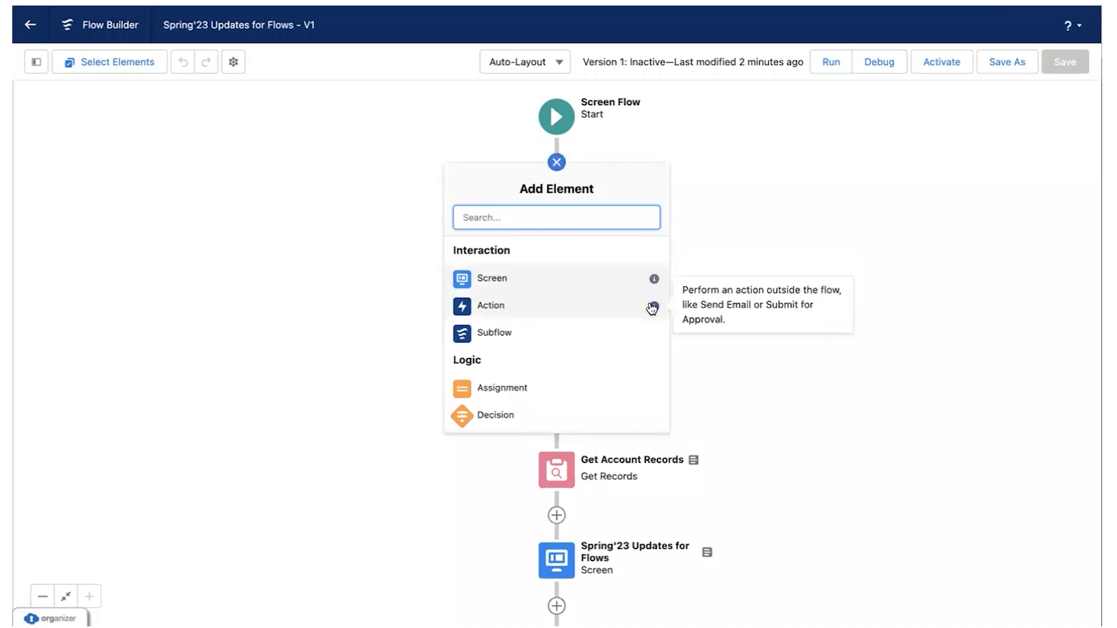
{"action": "mouse_move", "coordinate": [653, 336]}
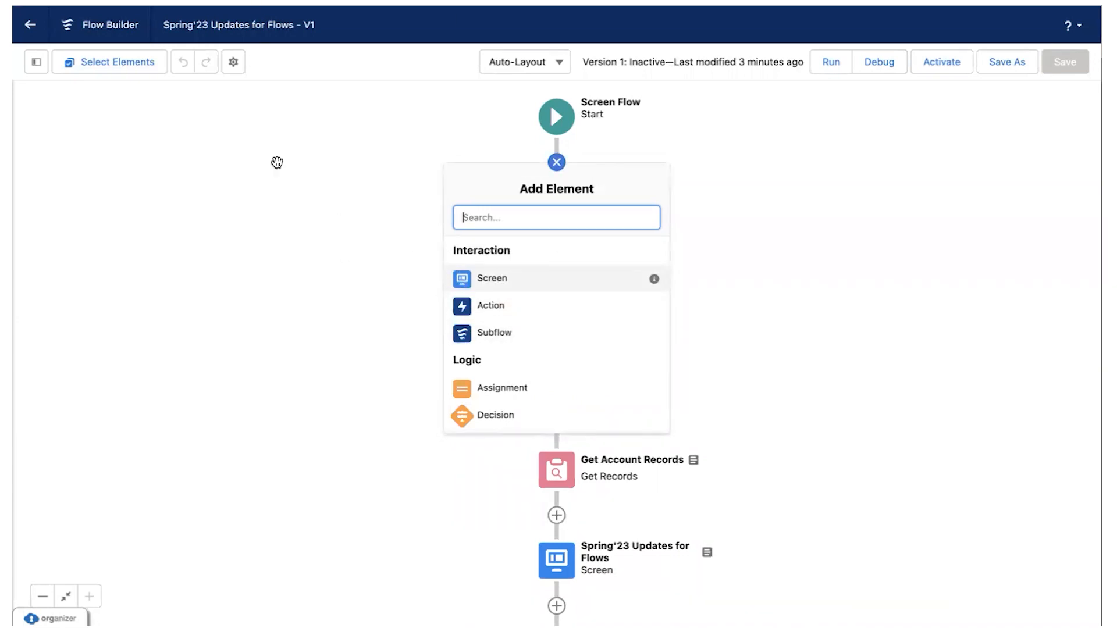
{"action": "mouse_move", "coordinate": [653, 306]}
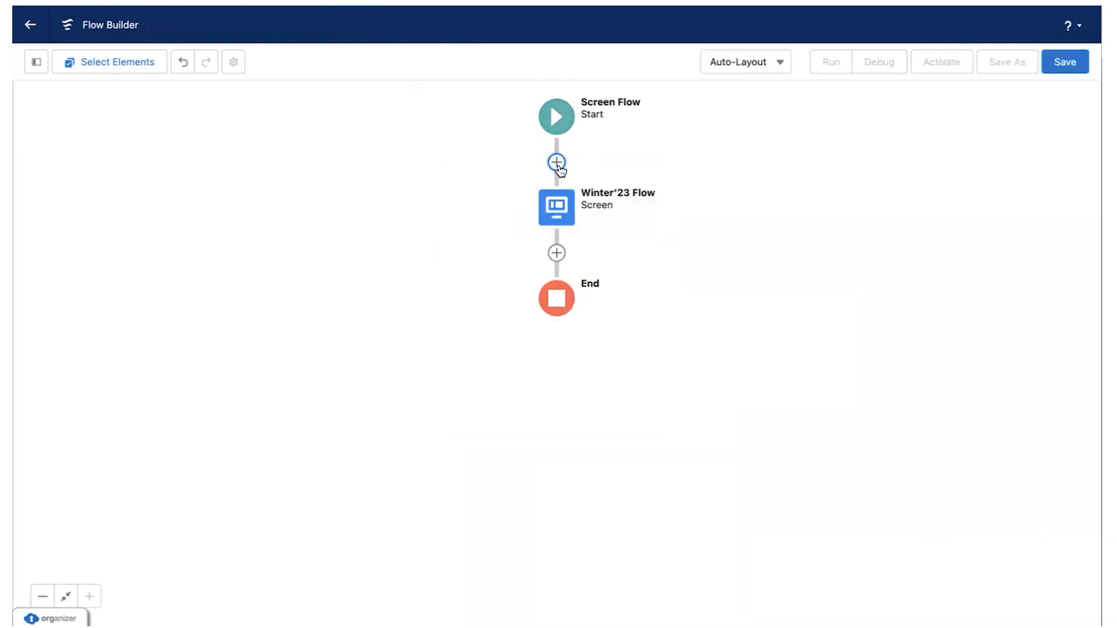
Open the element menu above the Winter'23 Flow screen and compare it with the Action element's description in the Spring'23 flow
{"action": "left_click", "coordinate": [556, 162]}
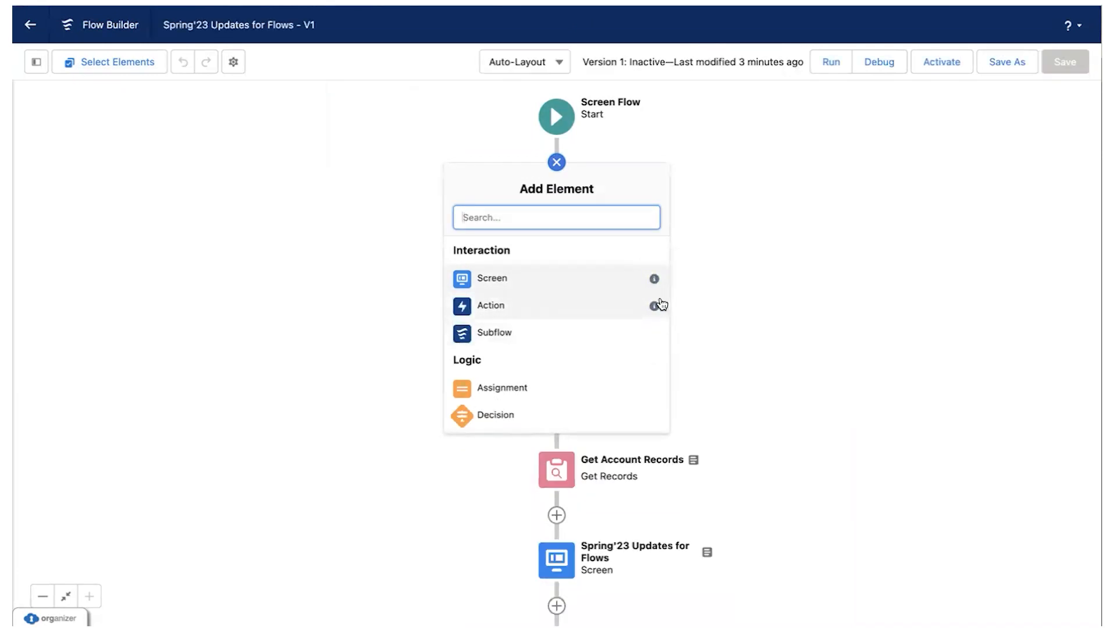
{"action": "mouse_move", "coordinate": [656, 308]}
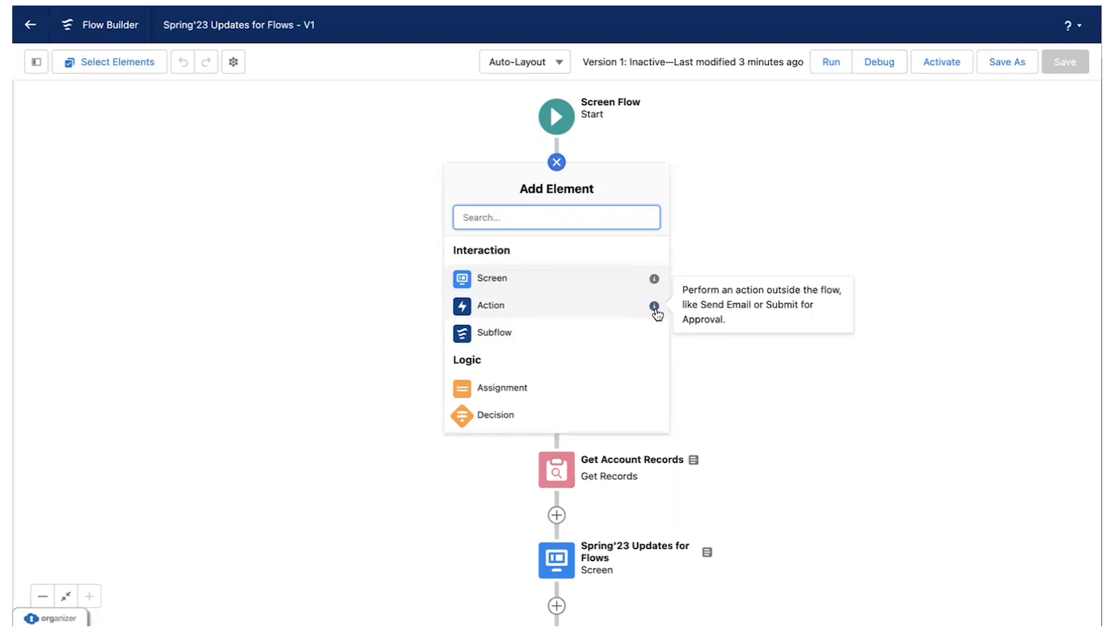
Switch to the presentation and advance to slide 14, Easily Add "Lookup Fields" to your Screen Flow
{"action": "key", "text": "ctrl+Left"}
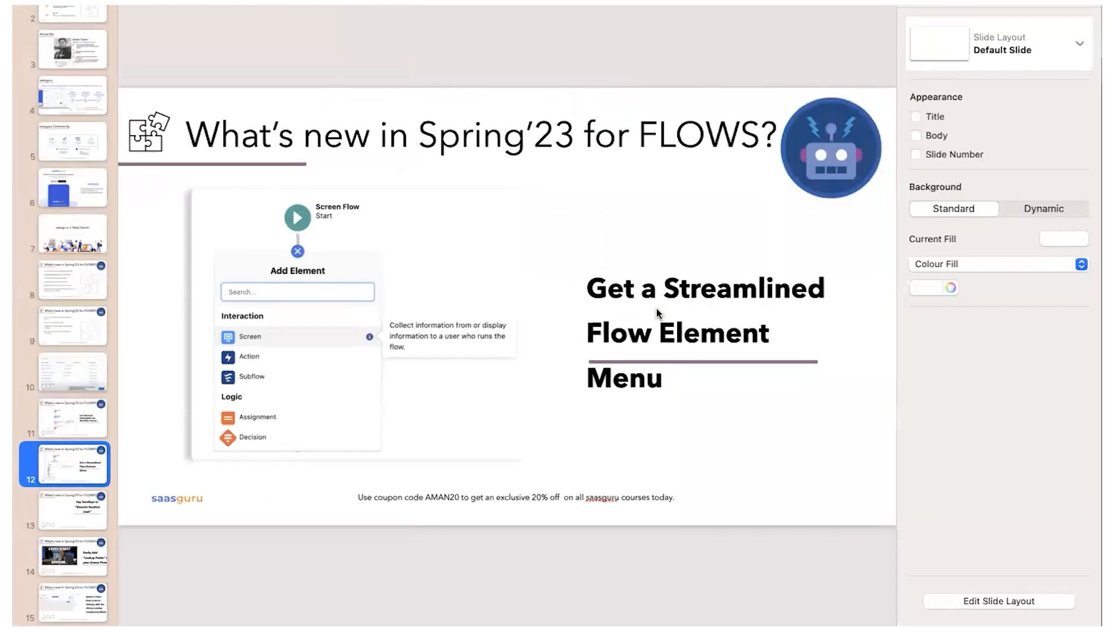
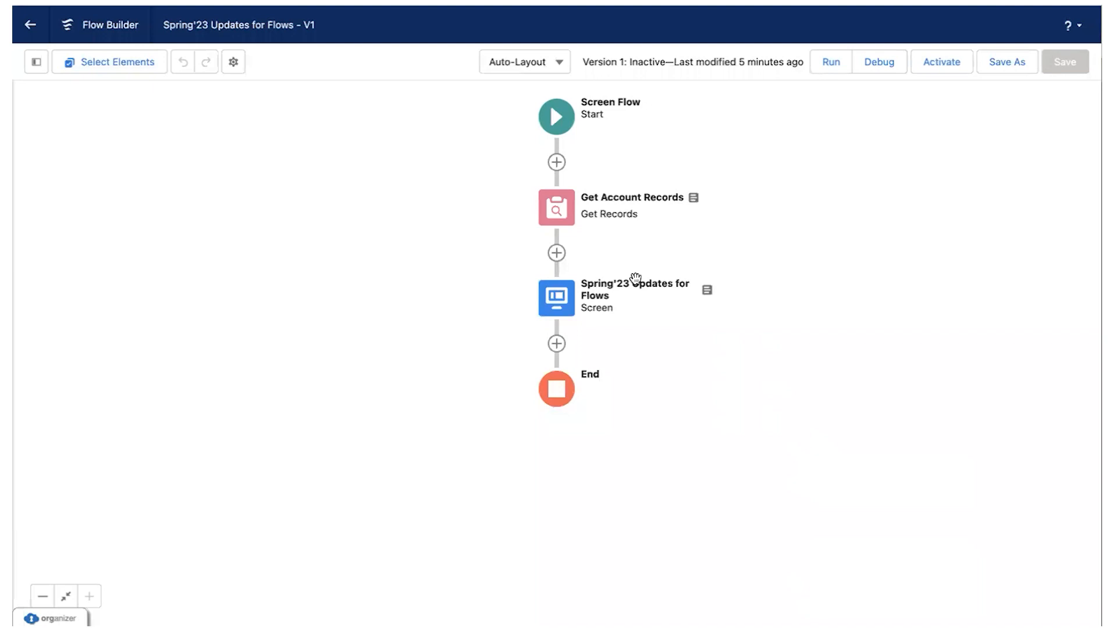
{"action": "key", "text": "ctrl+Left"}
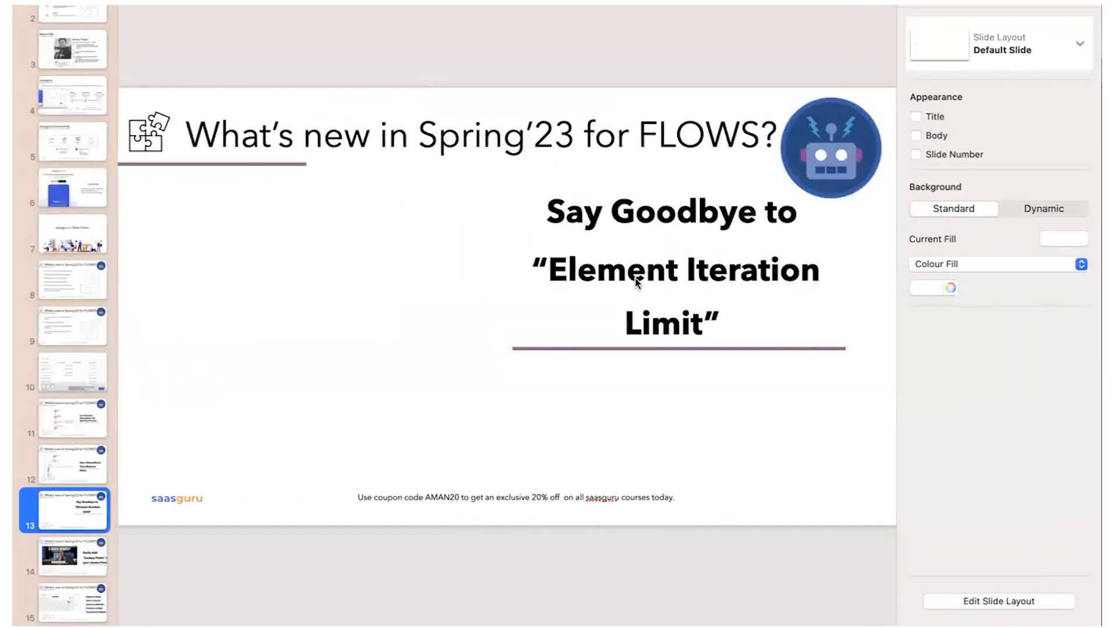
{"action": "key", "text": "Down"}
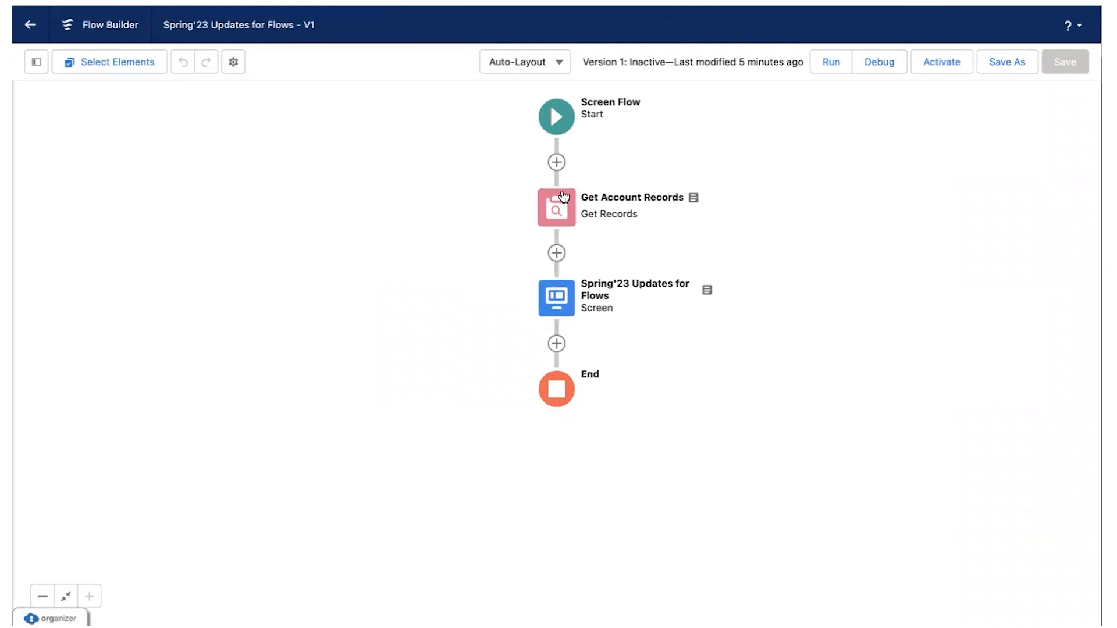
In the Spring'23 flow, open the Spring'23 Updates for Flows screen and show the record variable choices for adding fields
{"action": "double_click", "coordinate": [564, 219]}
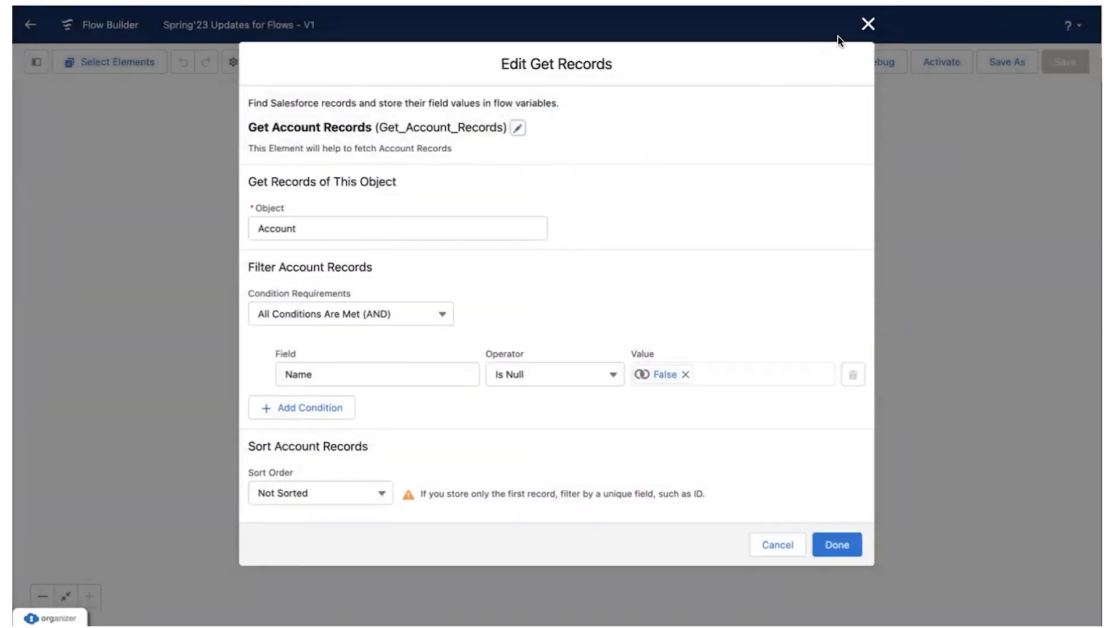
{"action": "left_click", "coordinate": [868, 24]}
{"action": "double_click", "coordinate": [575, 298]}
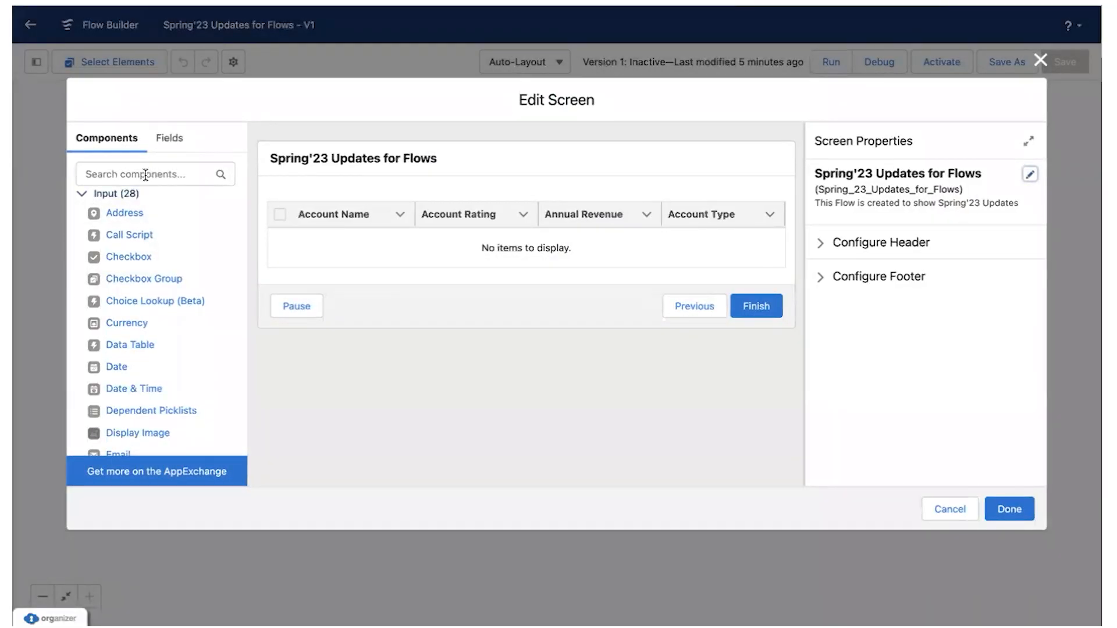
{"action": "left_click", "coordinate": [177, 146]}
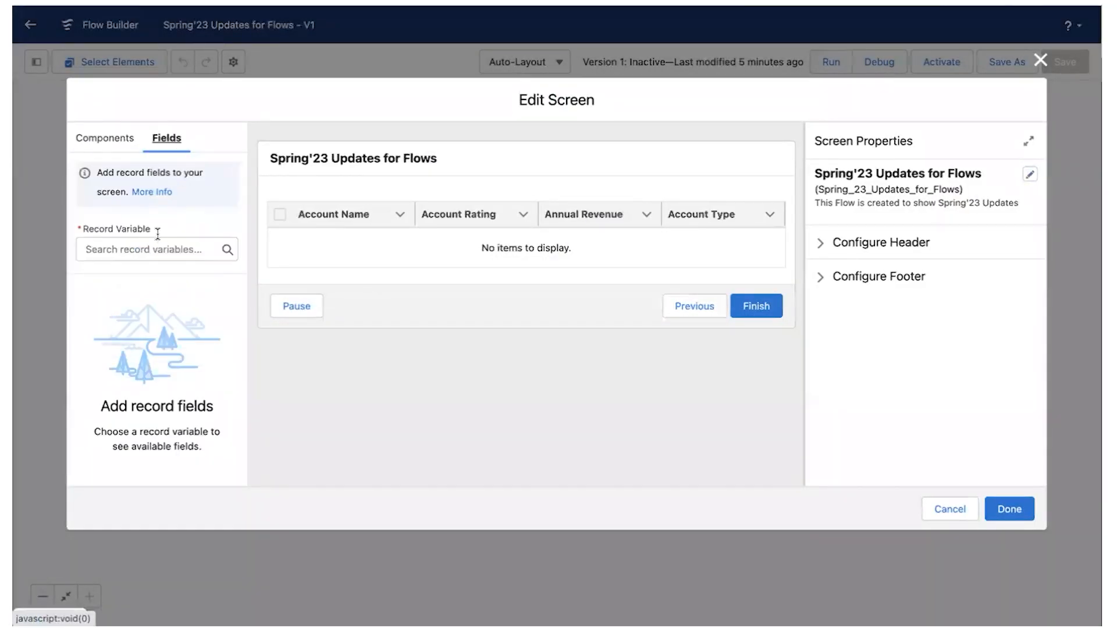
{"action": "left_click", "coordinate": [151, 249]}
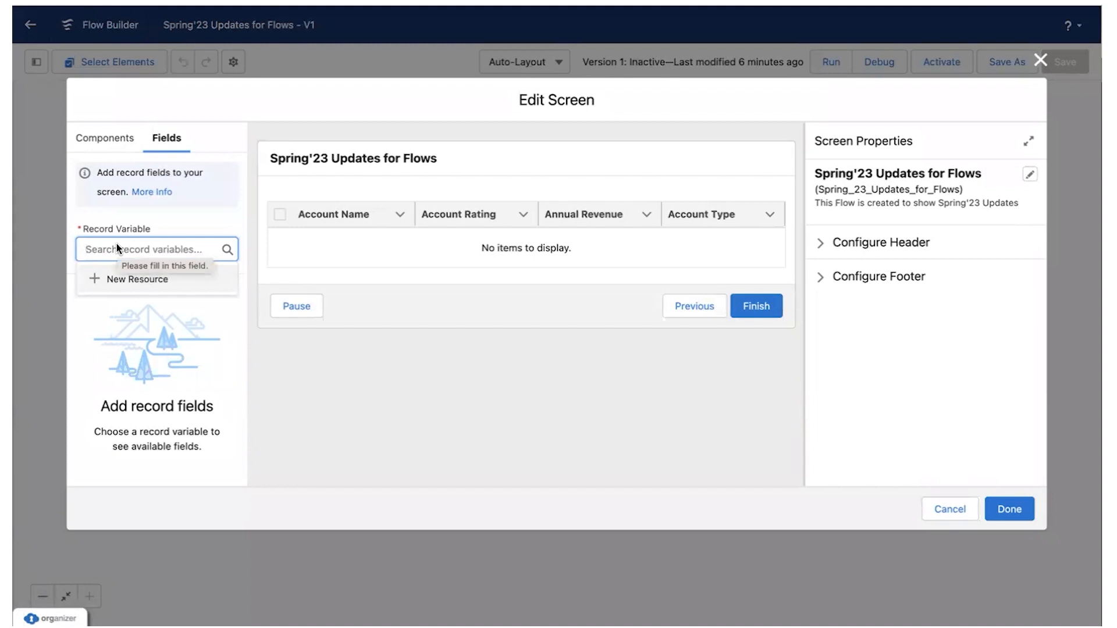
Create a Record resource with API name Case_Records for the Case object in the Spring'23 flow
{"action": "left_click", "coordinate": [122, 279]}
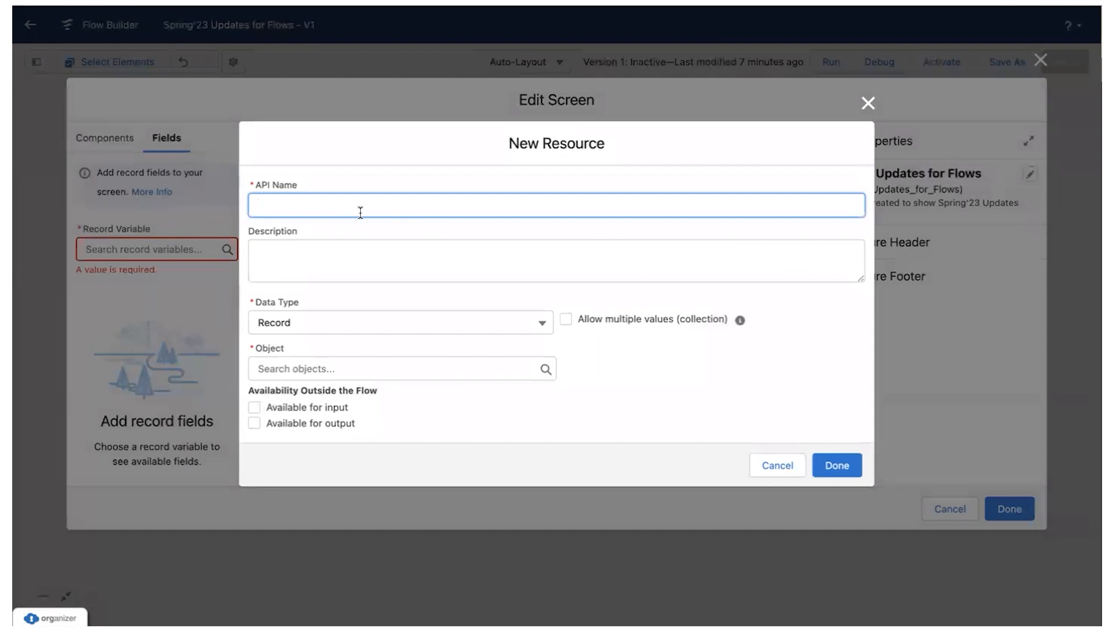
{"action": "type", "text": "Case_Records"}
{"action": "left_click", "coordinate": [377, 260]}
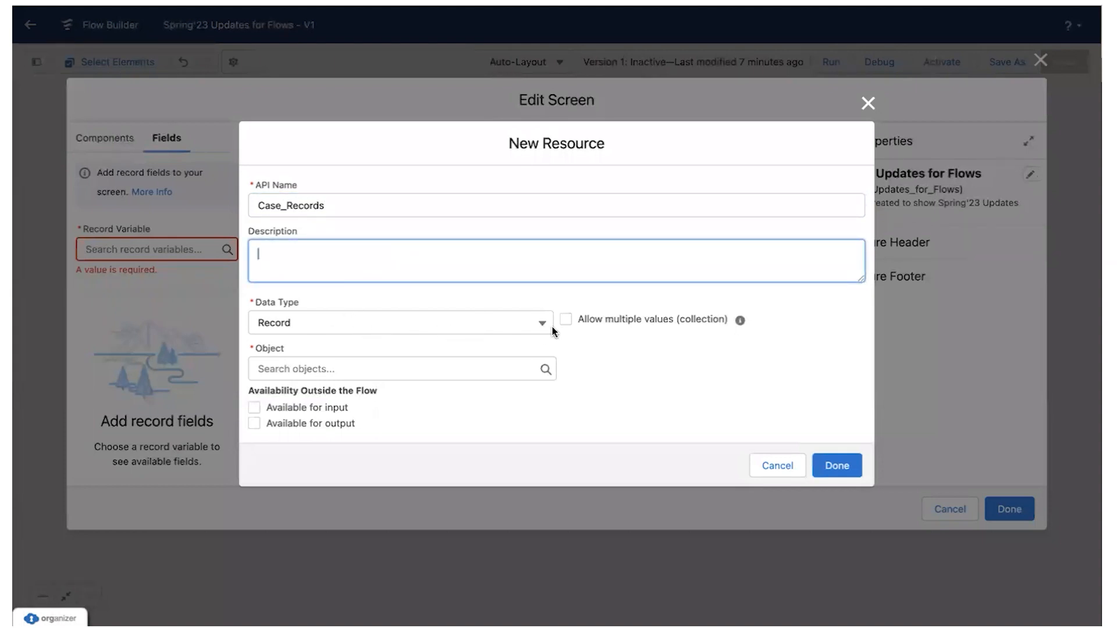
{"action": "left_click", "coordinate": [426, 373]}
{"action": "type", "text": "case"}
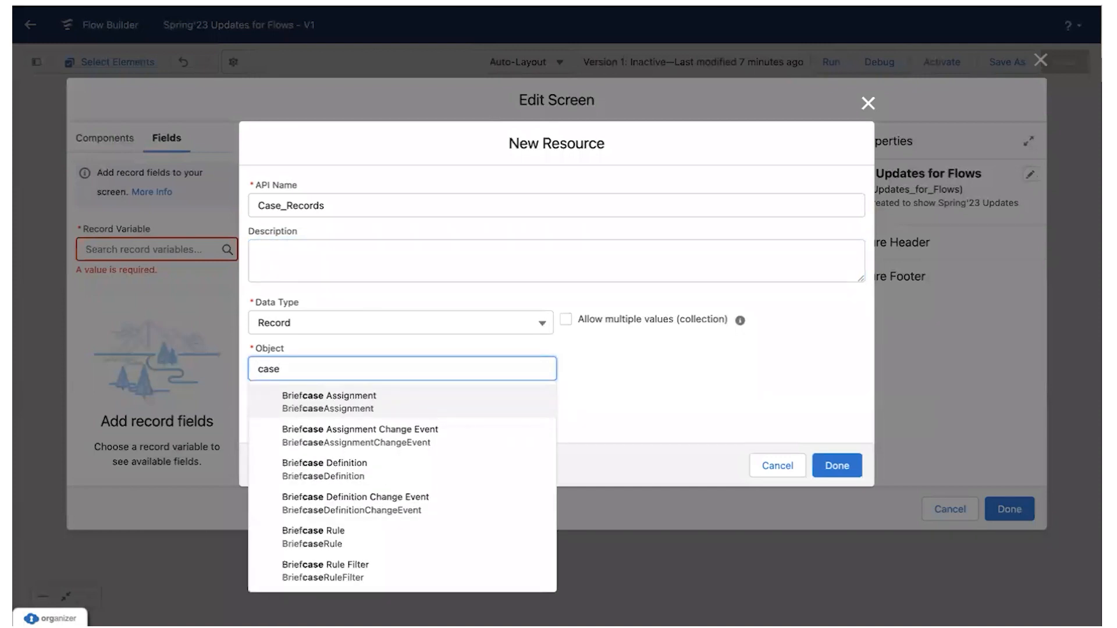
{"action": "scroll", "coordinate": [349, 407], "scroll_direction": "down", "scroll_amount": 4}
{"action": "left_click", "coordinate": [301, 480]}
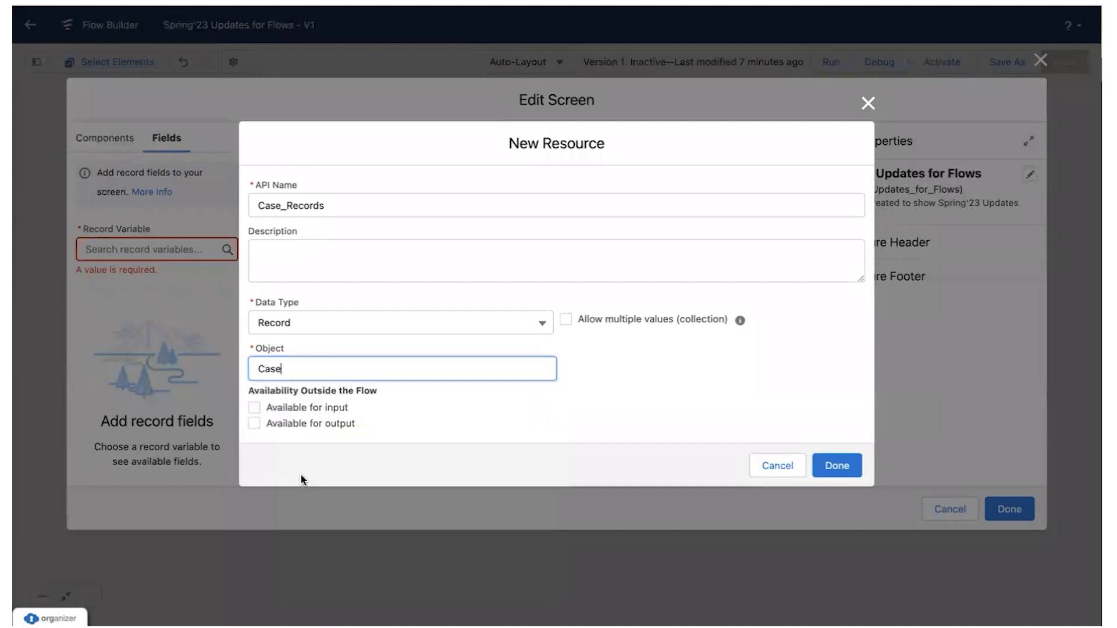
{"action": "left_click", "coordinate": [836, 465]}
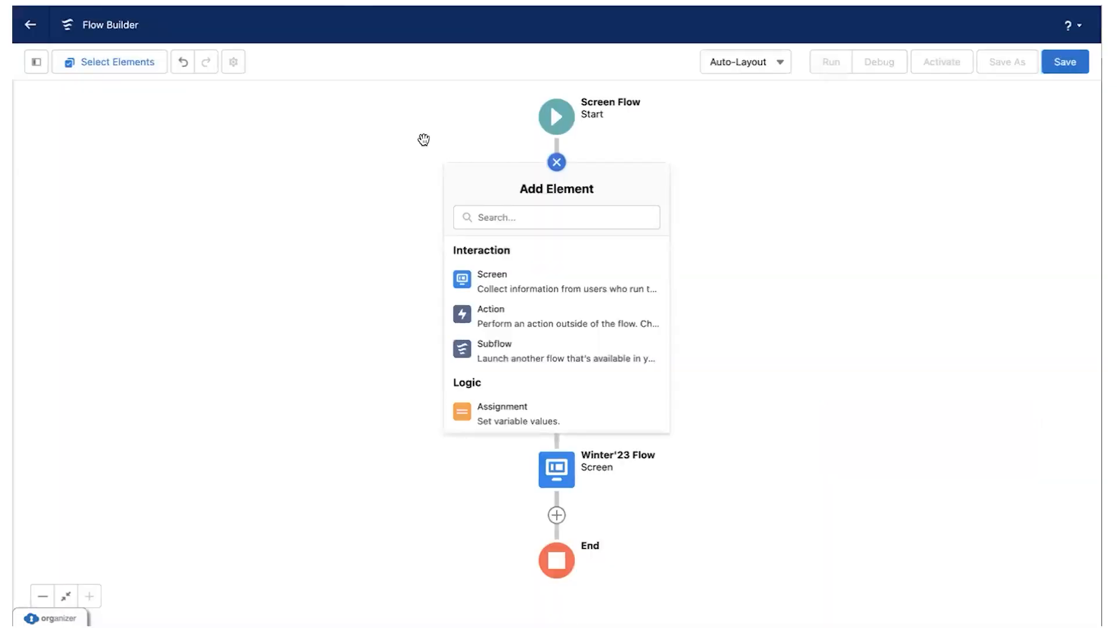
In the Winter'23 flow, dismiss the element menu, open the Winter'23 Flow screen and show its record variable choices
{"action": "left_click", "coordinate": [274, 261]}
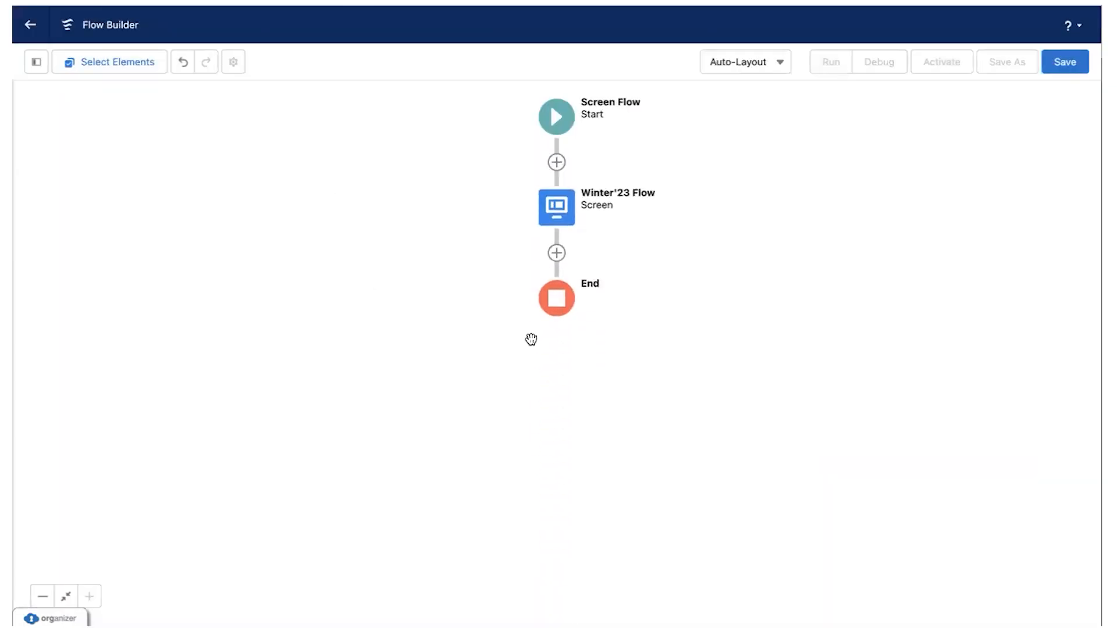
{"action": "double_click", "coordinate": [553, 216]}
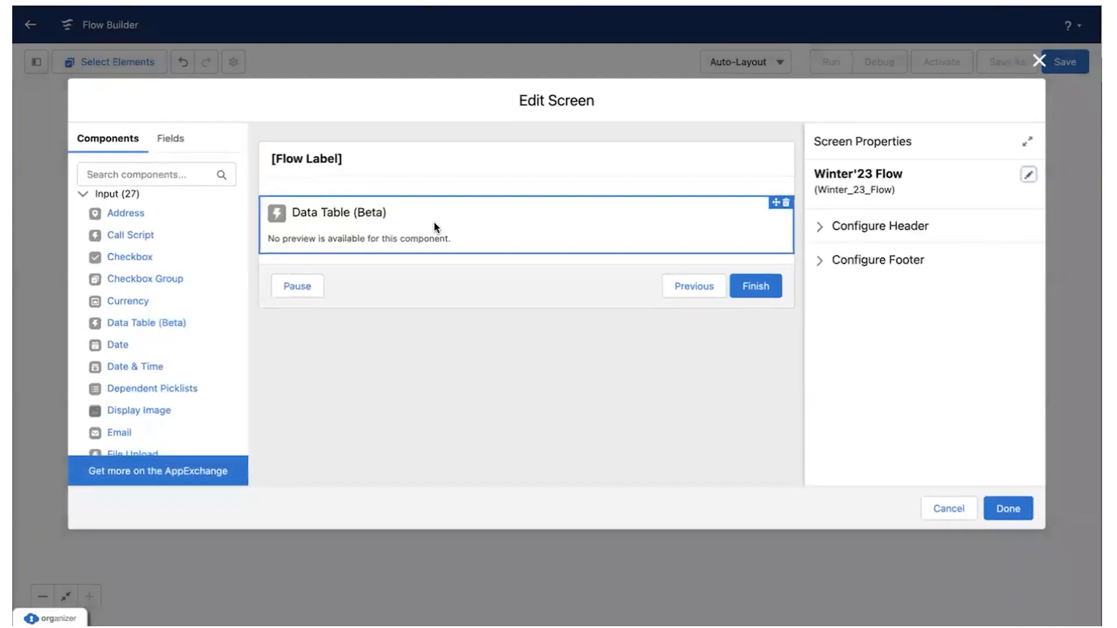
{"action": "left_click", "coordinate": [175, 141]}
{"action": "left_click", "coordinate": [142, 249]}
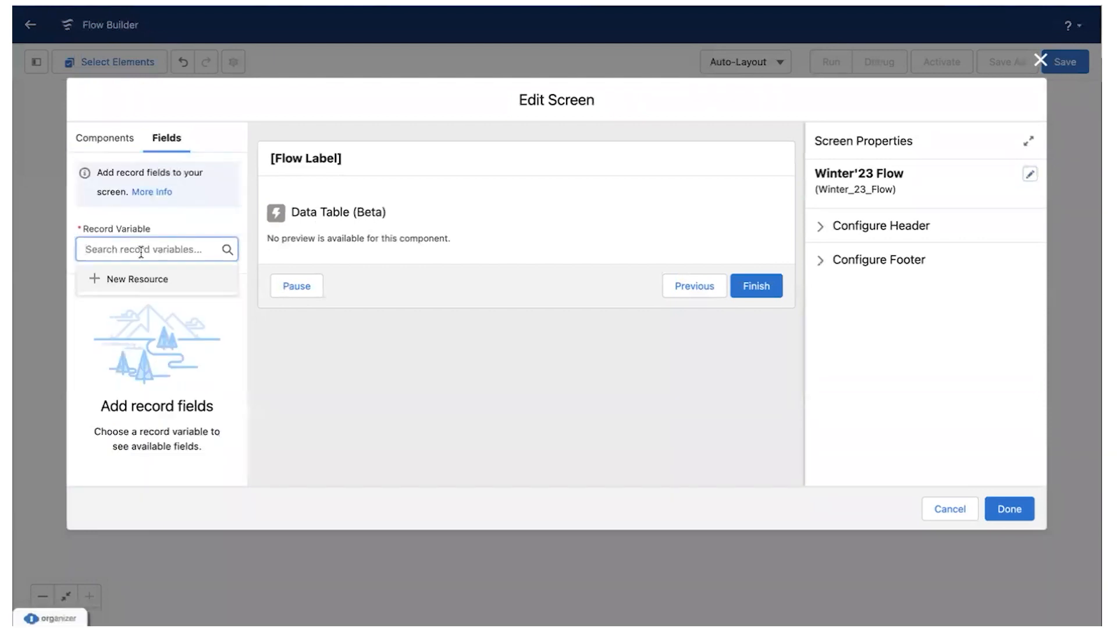
Create a Record resource with API name CaseRecords for the Case object in the Winter'23 flow
{"action": "left_click", "coordinate": [144, 288]}
{"action": "left_click", "coordinate": [314, 202]}
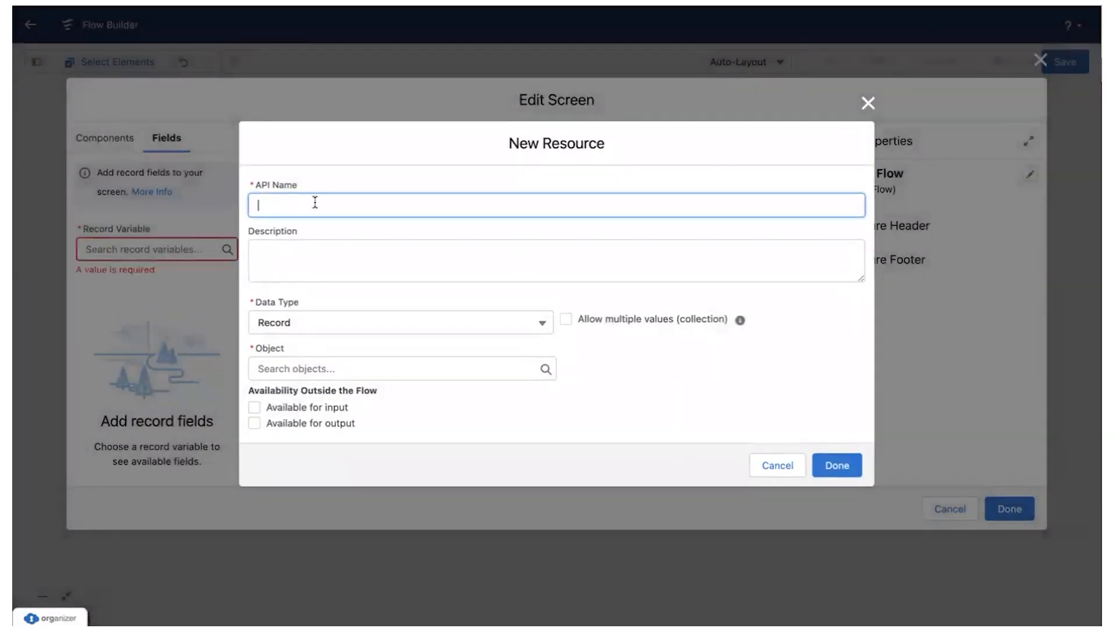
{"action": "type", "text": "Case Records"}
{"action": "key", "text": "Tab"}
{"action": "key", "text": "Tab"}
{"action": "key", "text": "Tab"}
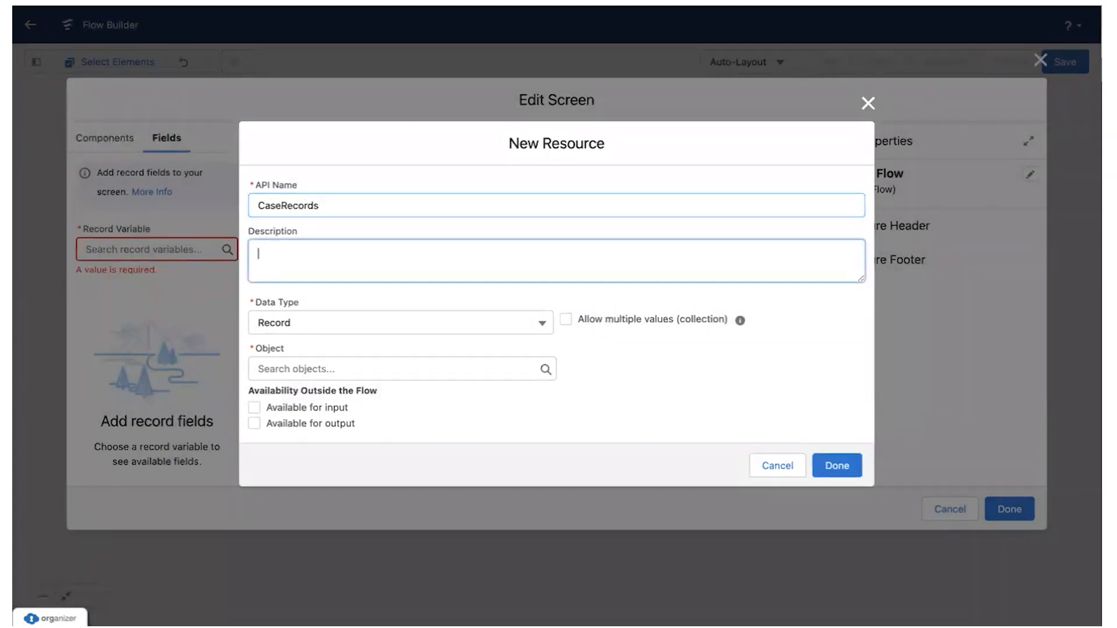
{"action": "key", "text": "Tab"}
{"action": "key", "text": "Tab"}
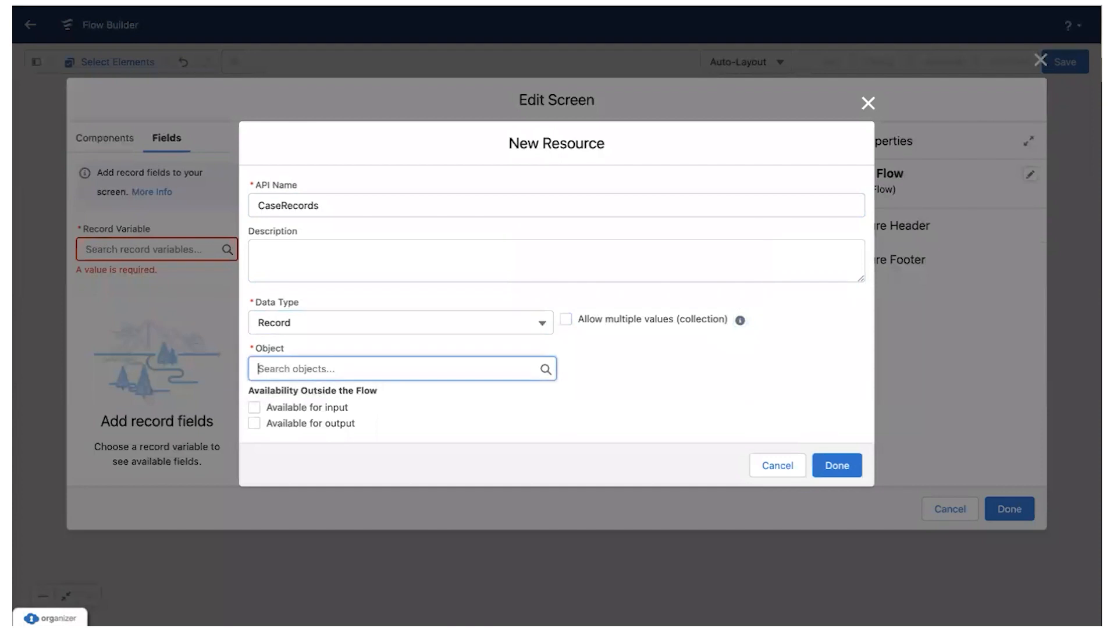
{"action": "type", "text": "case"}
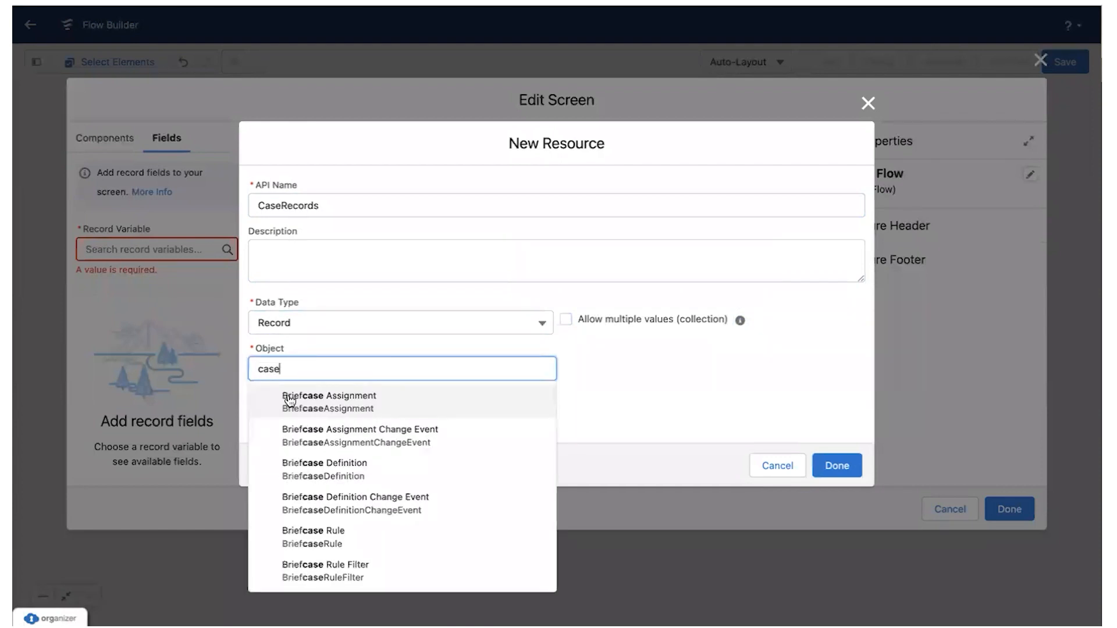
{"action": "scroll", "coordinate": [311, 453], "scroll_direction": "down", "scroll_amount": 2}
{"action": "scroll", "coordinate": [311, 468], "scroll_direction": "up", "scroll_amount": 3}
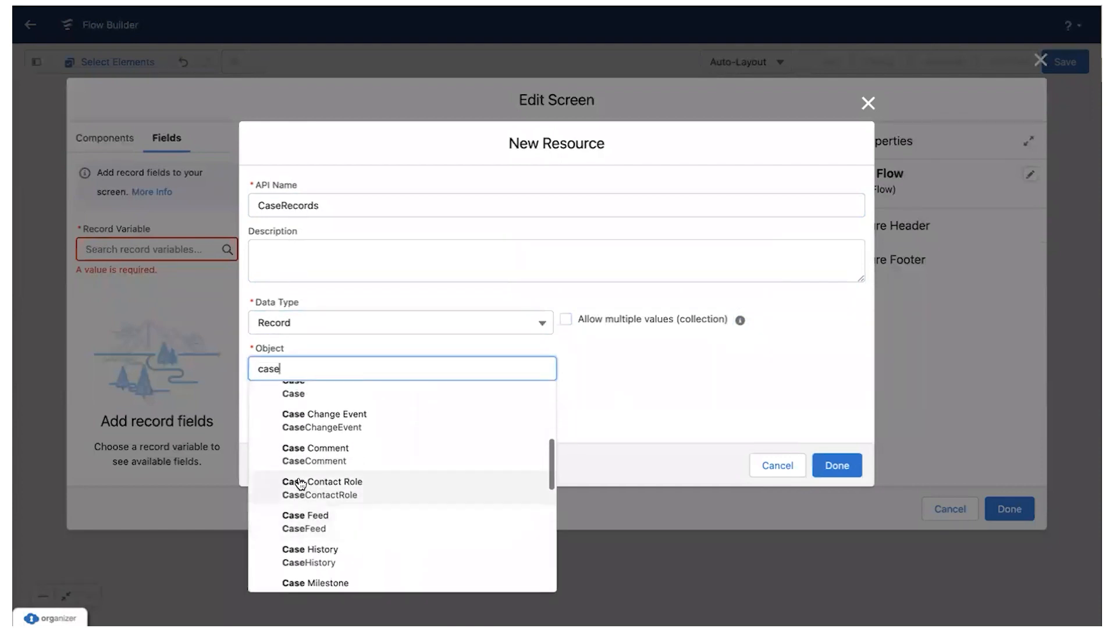
{"action": "left_click", "coordinate": [319, 392]}
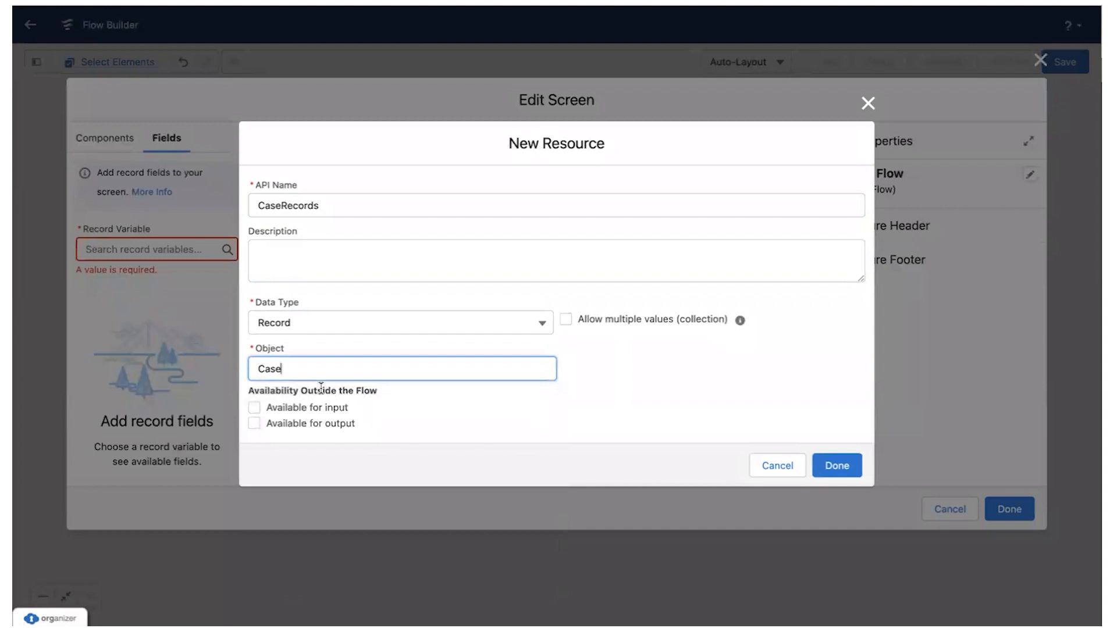
{"action": "left_click", "coordinate": [824, 473]}
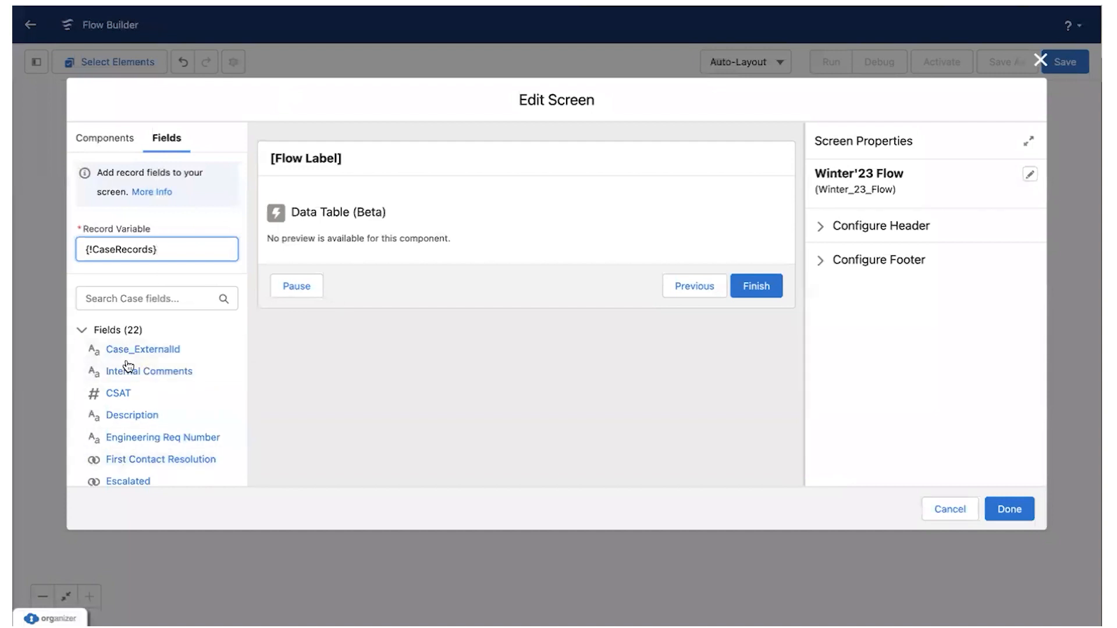
Compare the Case fields available in the Winter'23 Flow screen with those in the Spring'23 Updates for Flows screen
{"action": "scroll", "coordinate": [125, 384], "scroll_direction": "down", "scroll_amount": 5}
{"action": "scroll", "coordinate": [124, 387], "scroll_direction": "up", "scroll_amount": 5}
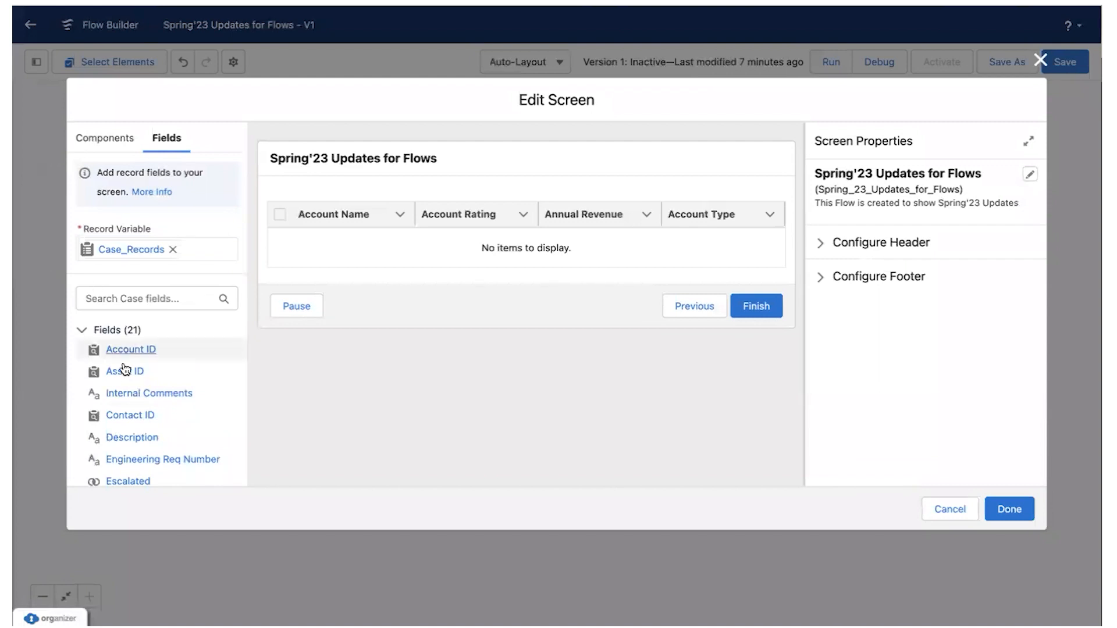
{"action": "scroll", "coordinate": [117, 432], "scroll_direction": "down", "scroll_amount": 5}
{"action": "scroll", "coordinate": [116, 437], "scroll_direction": "up", "scroll_amount": 5}
{"action": "scroll", "coordinate": [116, 438], "scroll_direction": "down", "scroll_amount": 5}
{"action": "scroll", "coordinate": [117, 438], "scroll_direction": "up", "scroll_amount": 5}
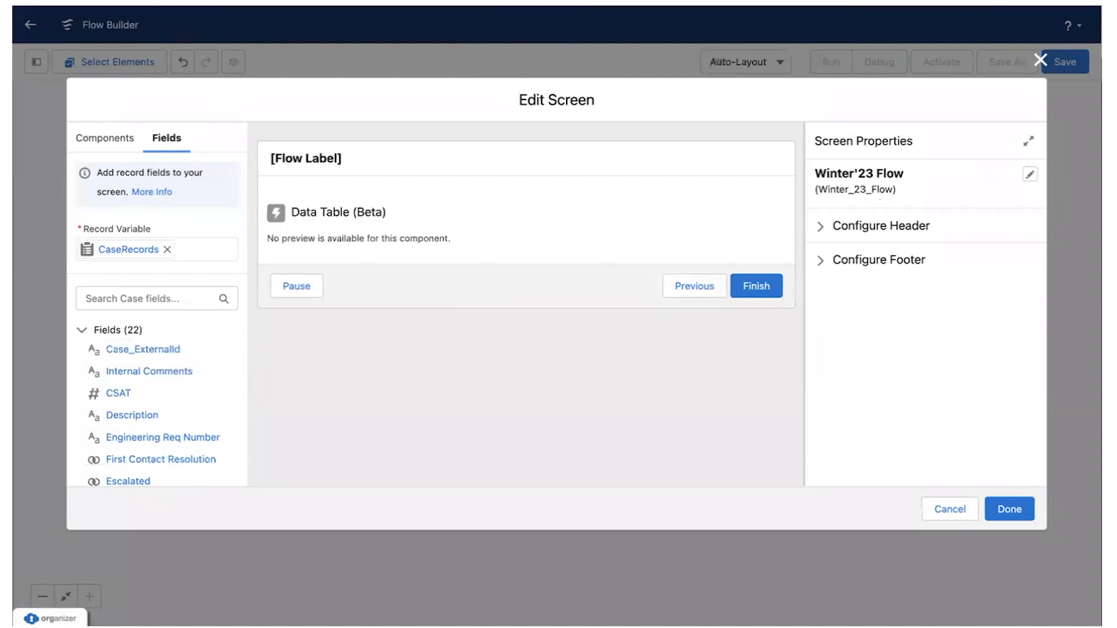
{"action": "scroll", "coordinate": [139, 394], "scroll_direction": "down", "scroll_amount": 3}
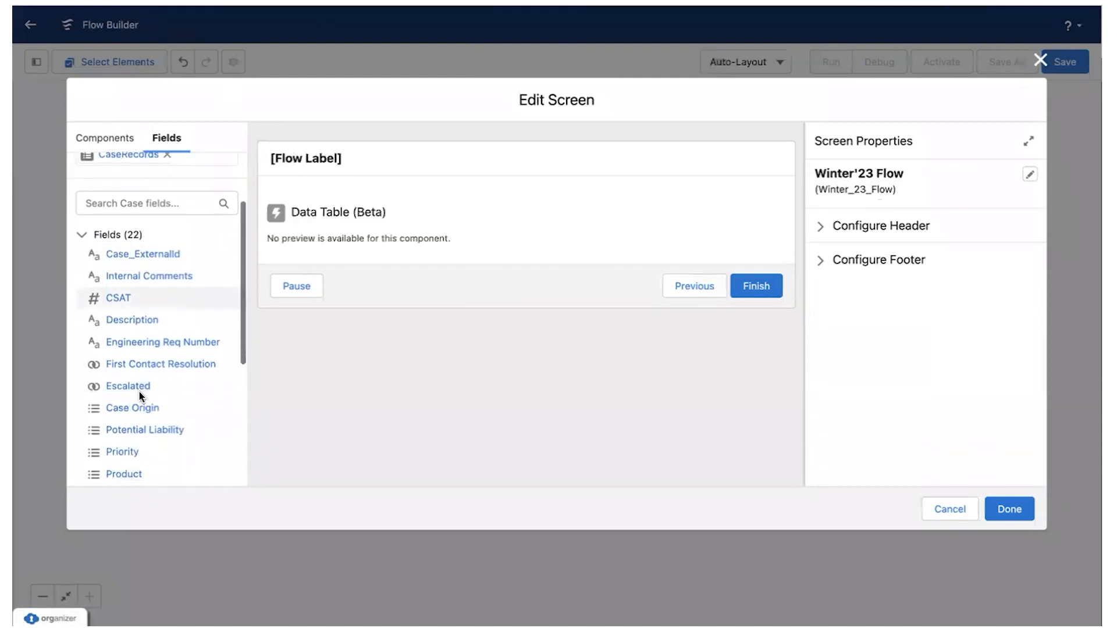
{"action": "scroll", "coordinate": [139, 394], "scroll_direction": "down", "scroll_amount": 5}
{"action": "scroll", "coordinate": [142, 396], "scroll_direction": "up", "scroll_amount": 3}
{"action": "scroll", "coordinate": [142, 397], "scroll_direction": "up", "scroll_amount": 4}
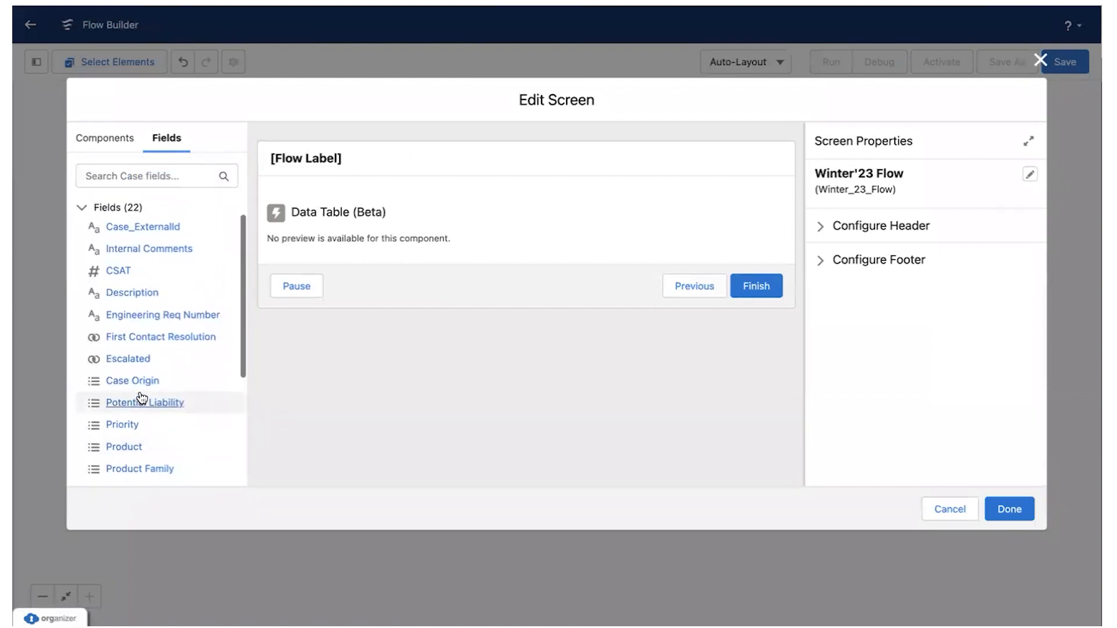
{"action": "scroll", "coordinate": [138, 392], "scroll_direction": "down", "scroll_amount": 3}
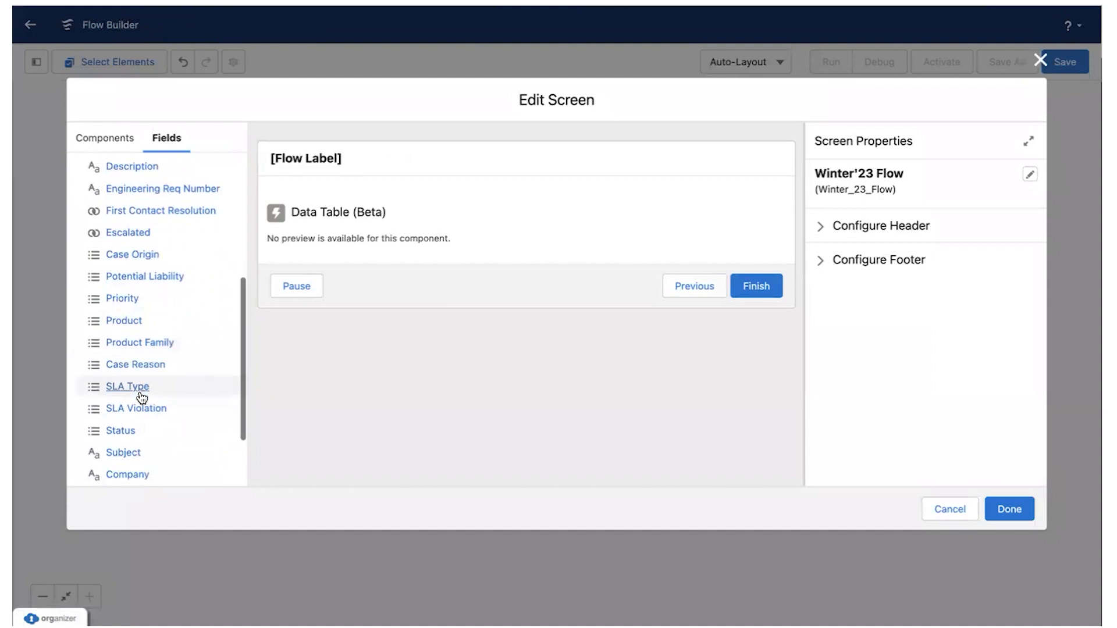
{"action": "scroll", "coordinate": [92, 369], "scroll_direction": "down", "scroll_amount": 3}
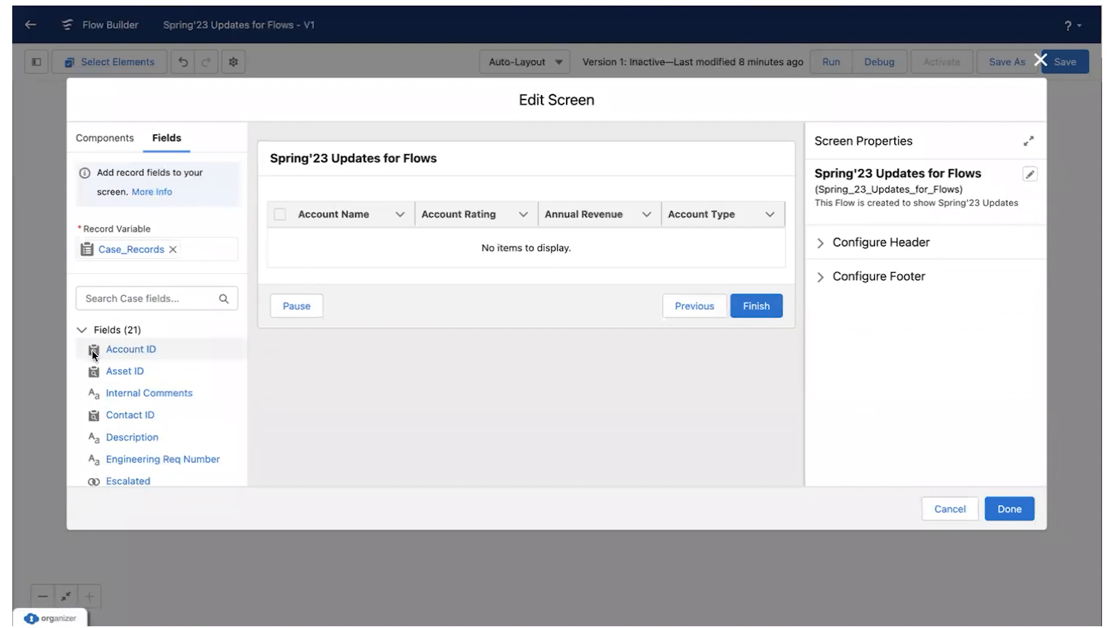
Add the Account ID and Contact ID lookup fields below the data table in the Spring'23 screen and highlight Contact ID's data type
{"action": "left_click_drag", "start_coordinate": [92, 351], "coordinate": [366, 261]}
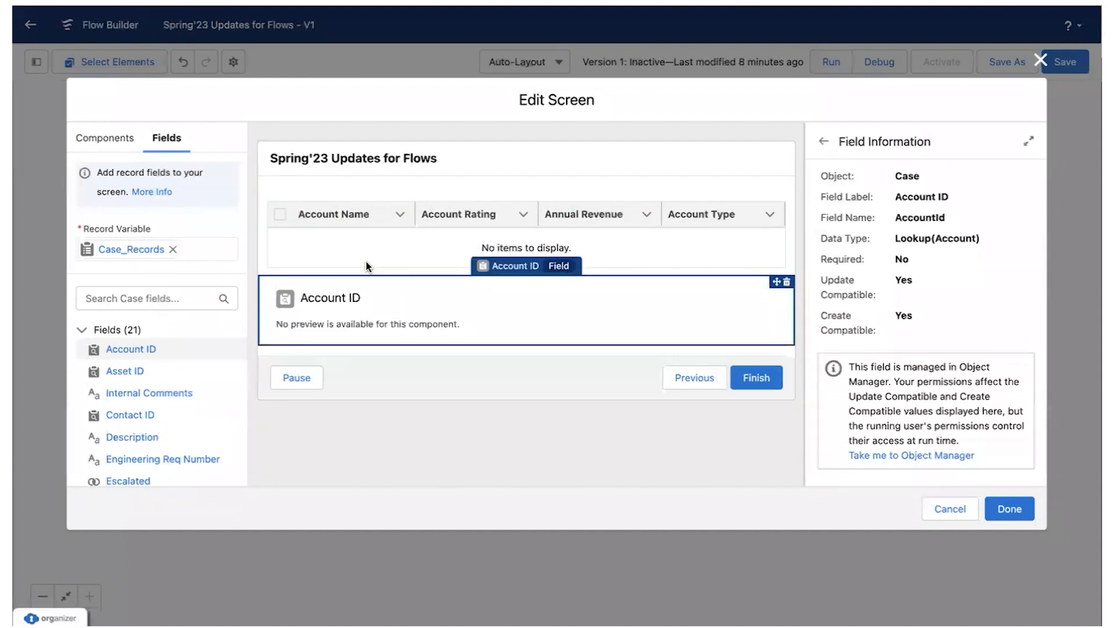
{"action": "left_click_drag", "start_coordinate": [129, 414], "coordinate": [354, 344]}
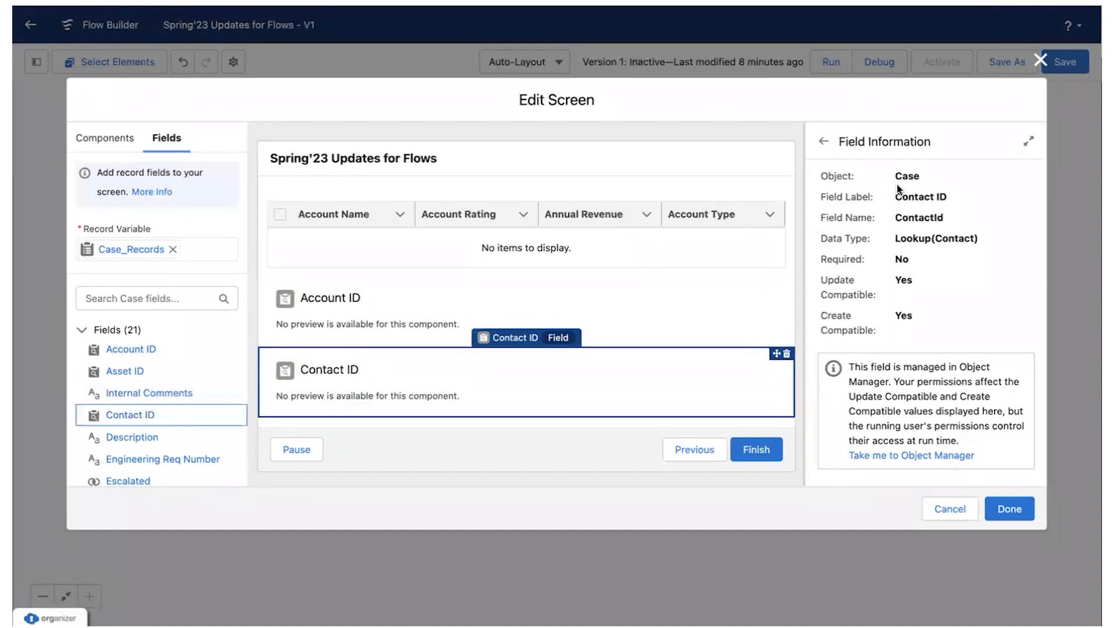
{"action": "double_click", "coordinate": [911, 239]}
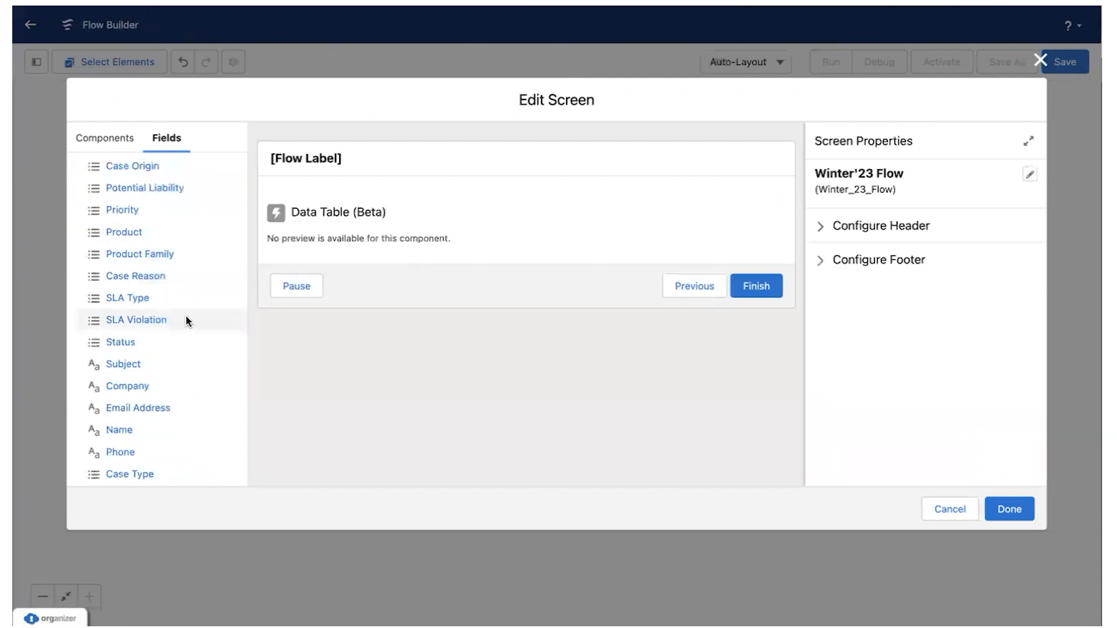
Check the Winter'23 Flow screen's Case field list once more for lookup fields
{"action": "scroll", "coordinate": [187, 320], "scroll_direction": "up", "scroll_amount": 5}
{"action": "scroll", "coordinate": [187, 324], "scroll_direction": "up", "scroll_amount": 2}
{"action": "scroll", "coordinate": [186, 324], "scroll_direction": "down", "scroll_amount": 6}
{"action": "scroll", "coordinate": [187, 325], "scroll_direction": "up", "scroll_amount": 6}
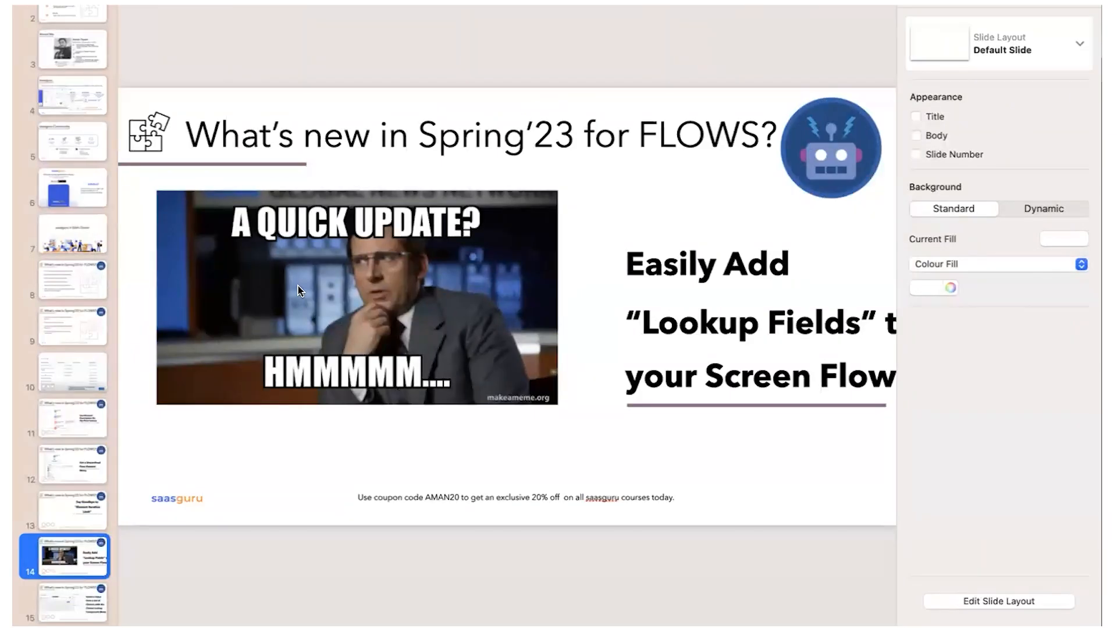
Show slide 15 and, back in Flow Builder, add a Choice Lookup (Beta) component below the Contact ID field
{"action": "key", "text": "Down"}
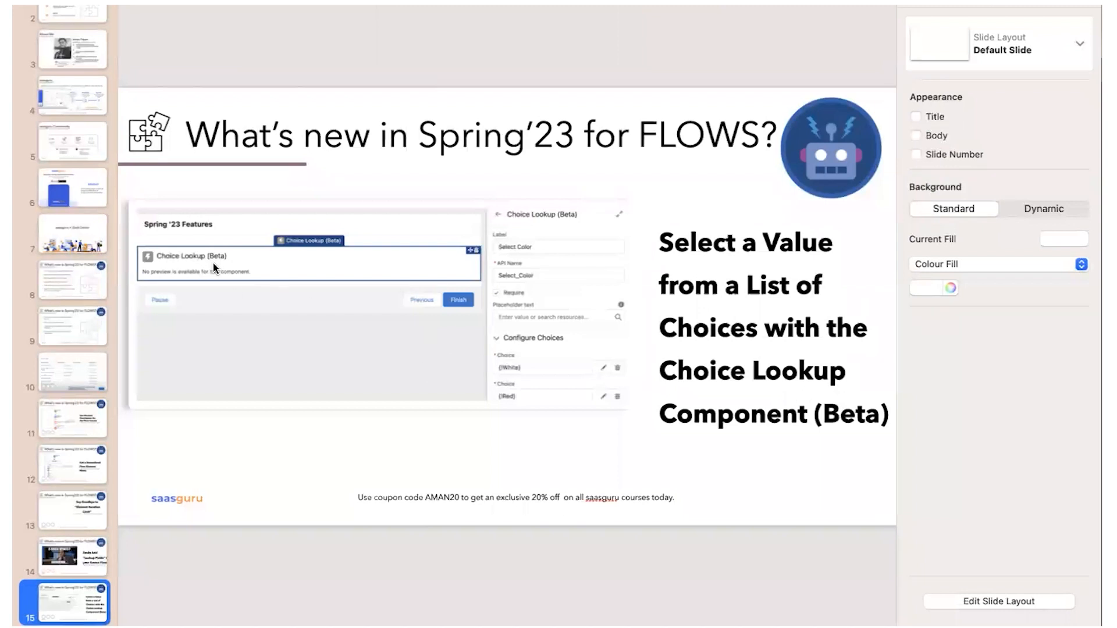
{"action": "key", "text": "super+Tab"}
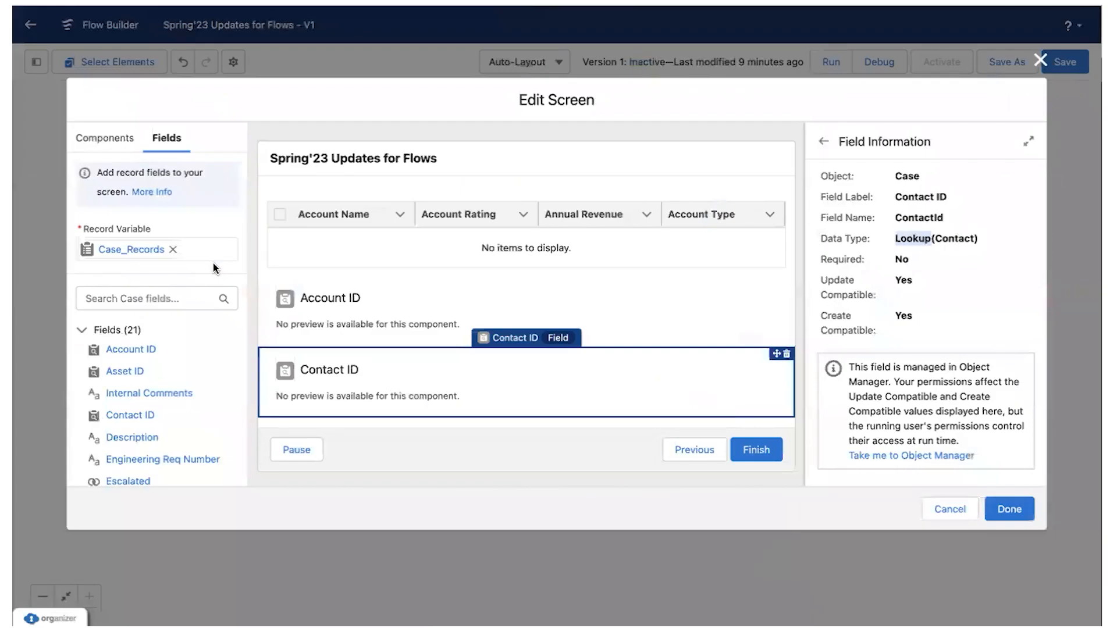
{"action": "left_click", "coordinate": [106, 139]}
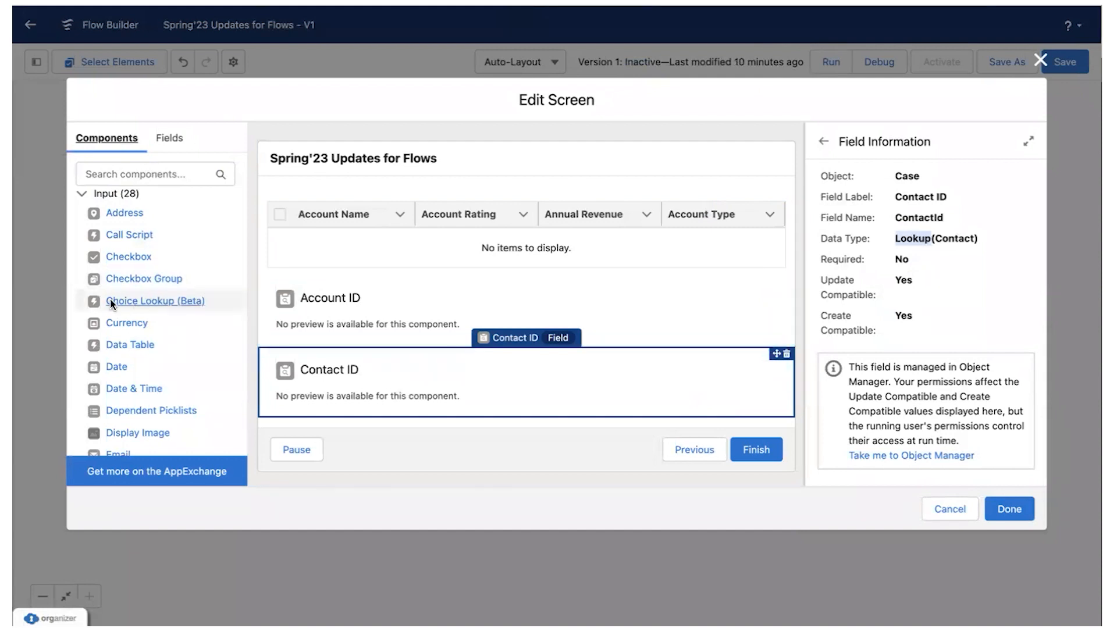
{"action": "scroll", "coordinate": [110, 299], "scroll_direction": "down", "scroll_amount": 8}
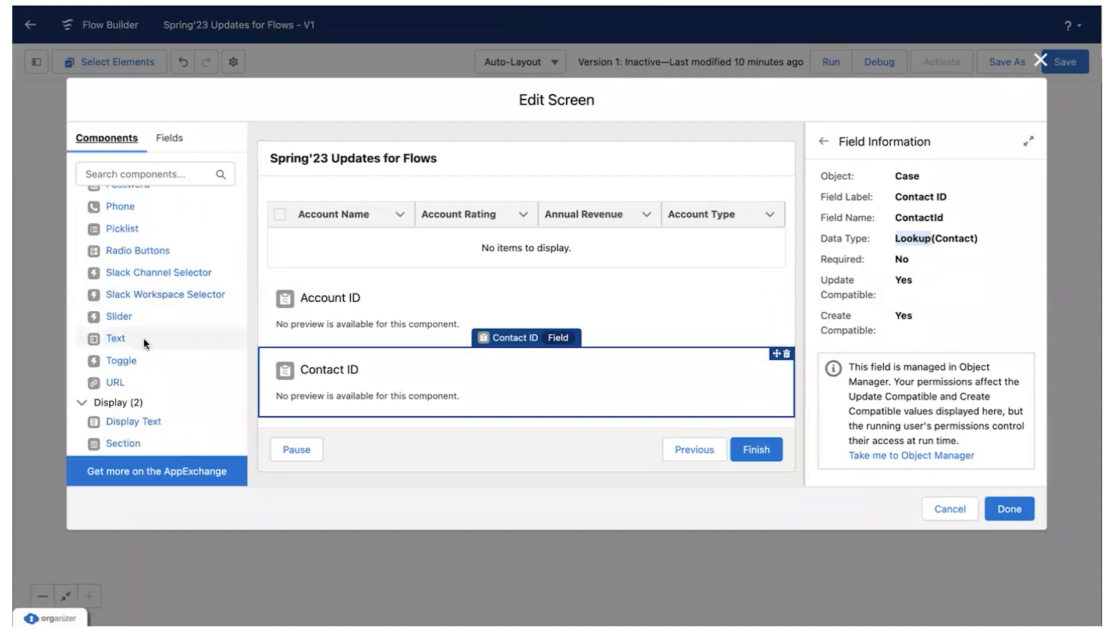
{"action": "scroll", "coordinate": [101, 338], "scroll_direction": "up", "scroll_amount": 8}
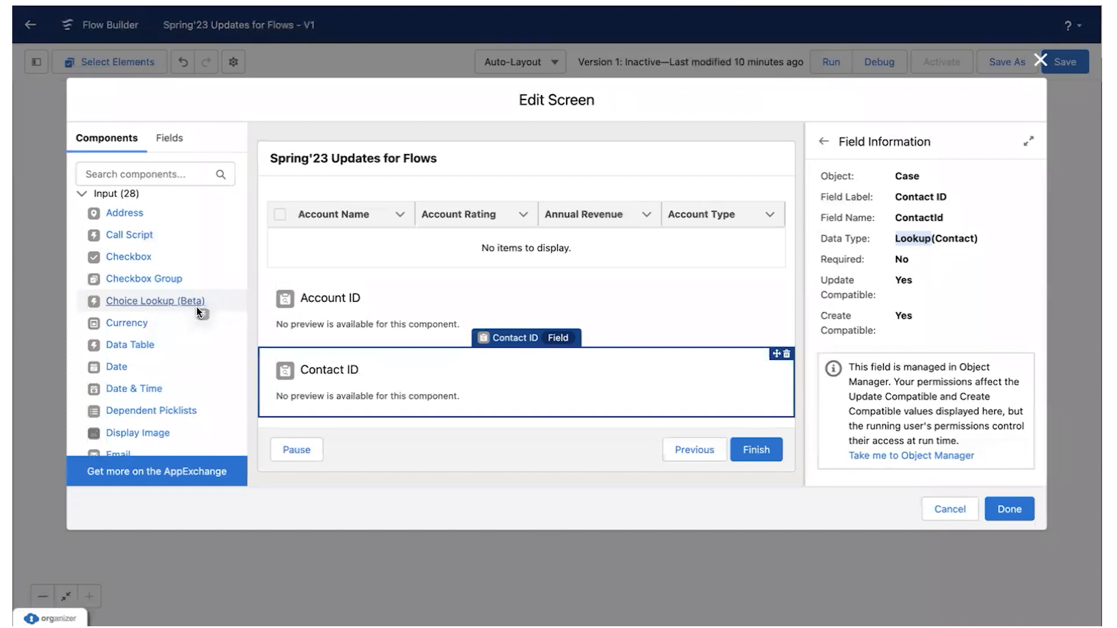
{"action": "mouse_move", "coordinate": [213, 312]}
{"action": "left_mouse_down"}
{"action": "mouse_move", "coordinate": [362, 297]}
{"action": "mouse_move", "coordinate": [351, 372]}
{"action": "mouse_move", "coordinate": [369, 387]}
{"action": "mouse_move", "coordinate": [373, 427]}
{"action": "mouse_move", "coordinate": [367, 415]}
{"action": "left_mouse_up"}
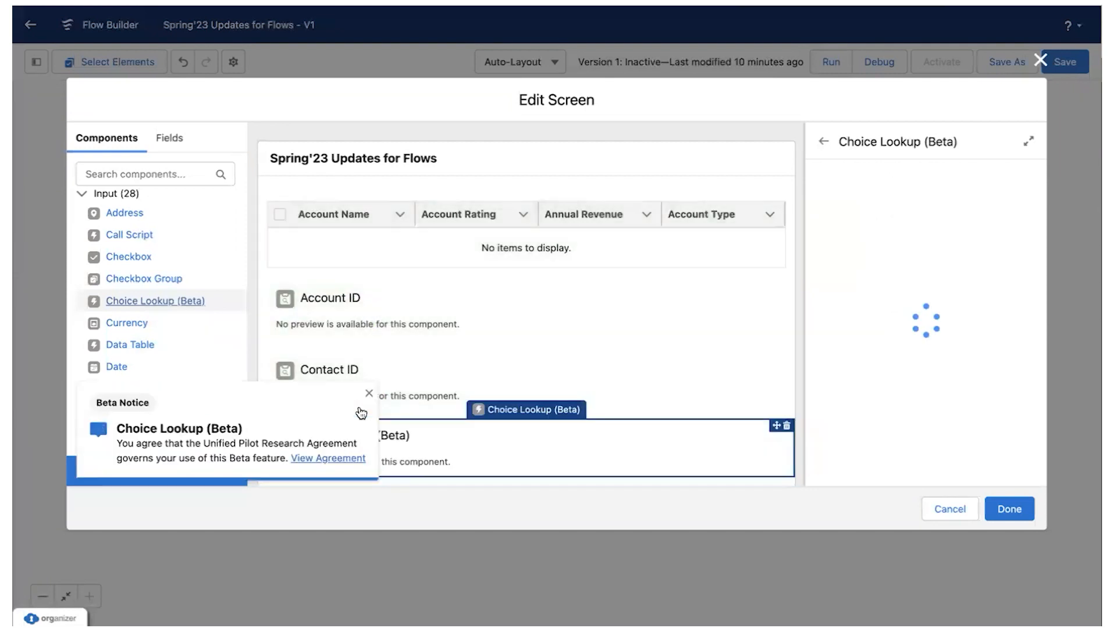
{"action": "left_click", "coordinate": [368, 395]}
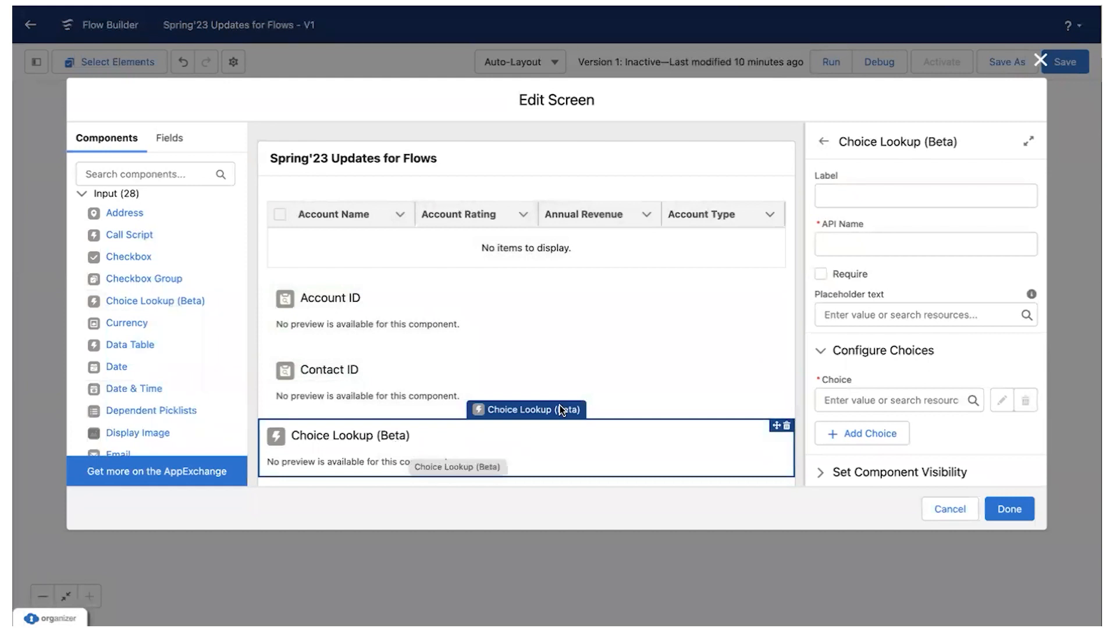
Set both the label and the API name of the Choice Lookup component to AccountRecs
{"action": "left_click", "coordinate": [851, 194]}
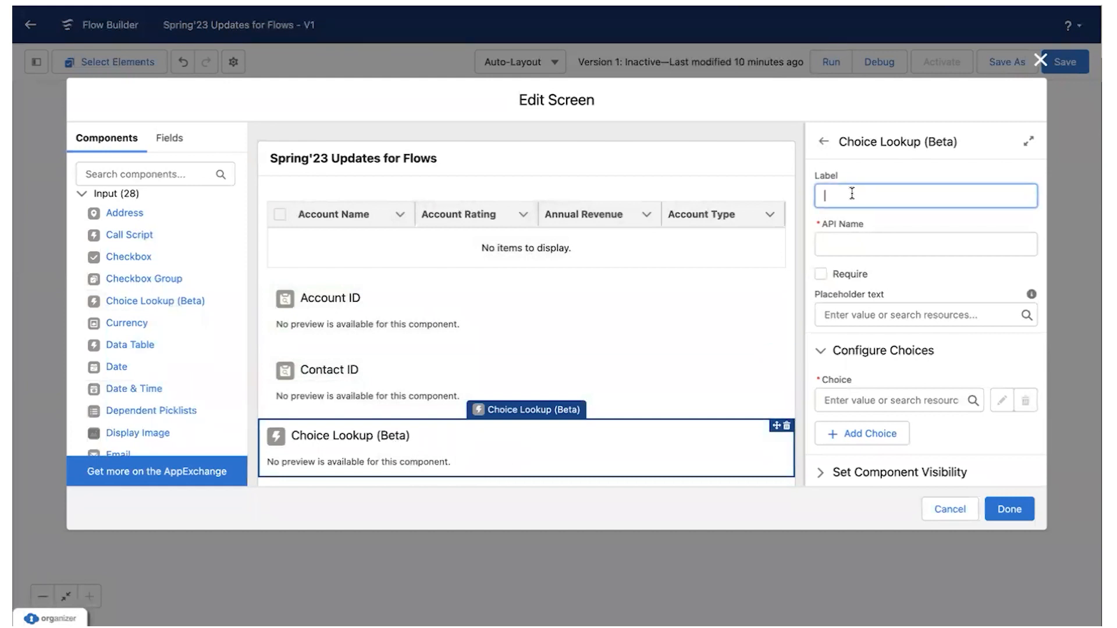
{"action": "type", "text": "Account"}
{"action": "left_click", "coordinate": [890, 243]}
{"action": "left_click", "coordinate": [881, 195]}
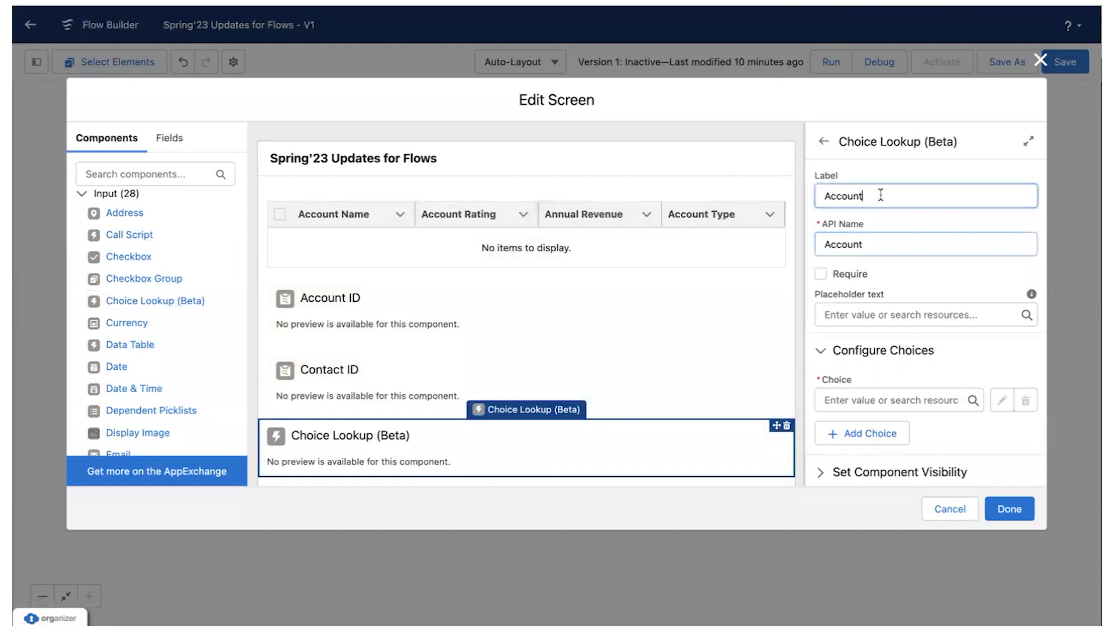
{"action": "type", "text": "Recs"}
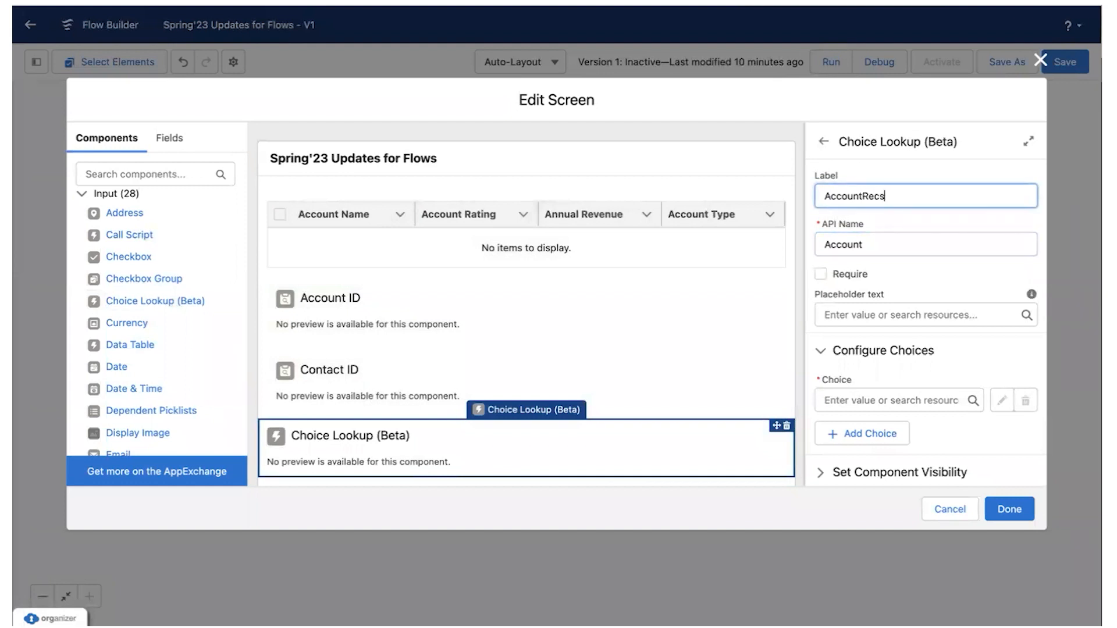
{"action": "key", "text": "Tab"}
{"action": "key", "text": "Right"}
{"action": "type", "text": "r"}
{"action": "key", "text": "BackSpace"}
{"action": "type", "text": "Recs"}
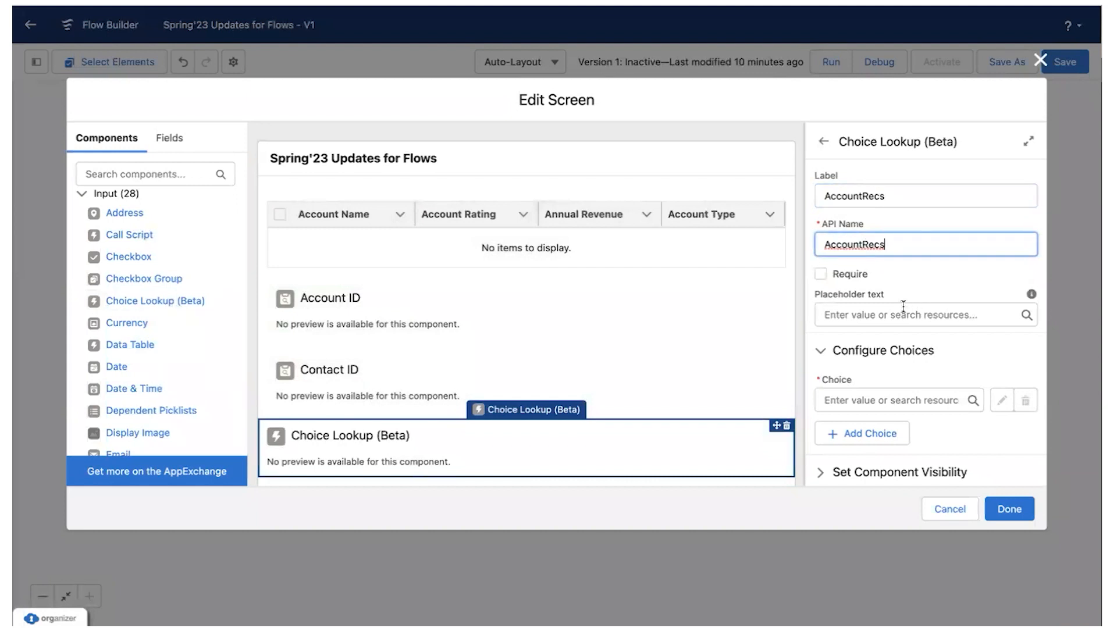
Start a new choice resource of type Record Choice Set with API name Accounts for the Account object
{"action": "scroll", "coordinate": [903, 291], "scroll_direction": "down", "scroll_amount": 1}
{"action": "left_click", "coordinate": [880, 364]}
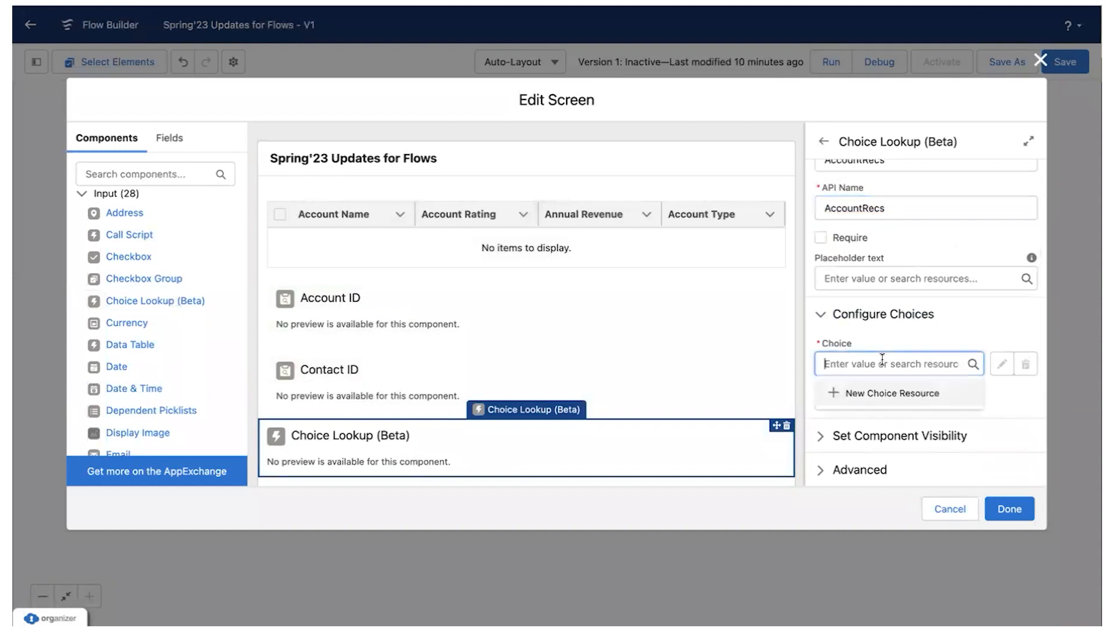
{"action": "left_click", "coordinate": [849, 392]}
{"action": "left_click", "coordinate": [471, 256]}
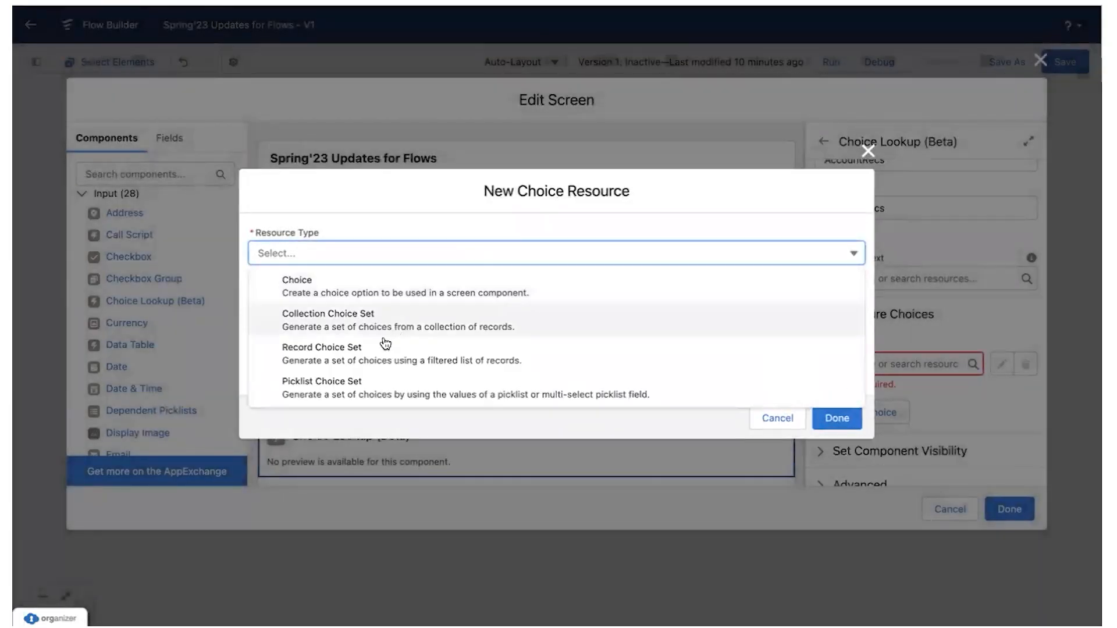
{"action": "left_click", "coordinate": [521, 351]}
{"action": "left_click", "coordinate": [329, 284]}
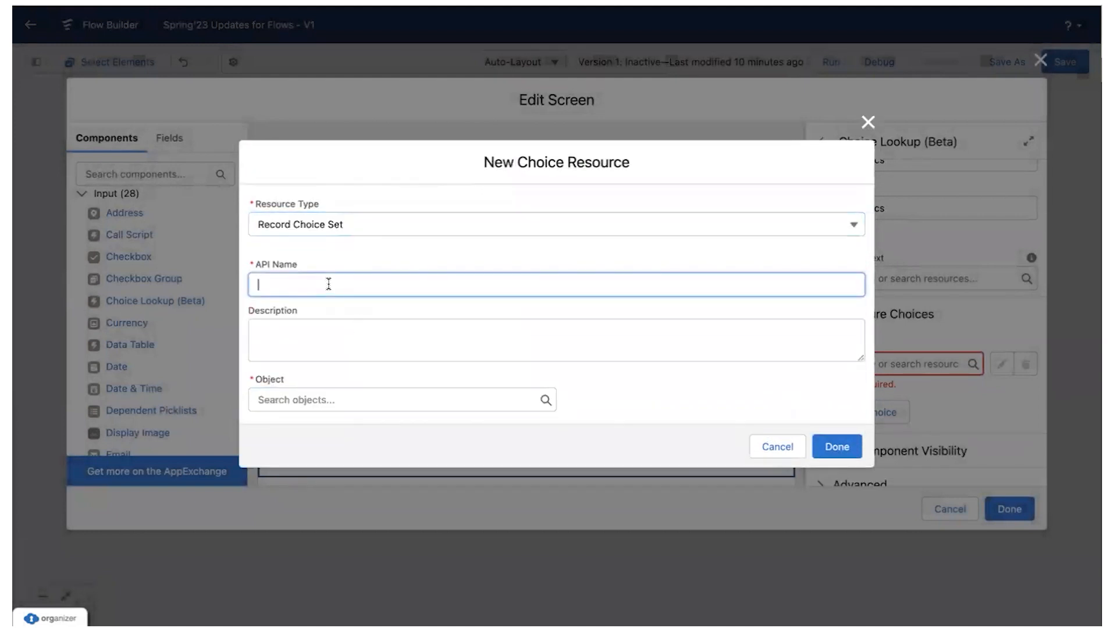
{"action": "type", "text": "Accou"}
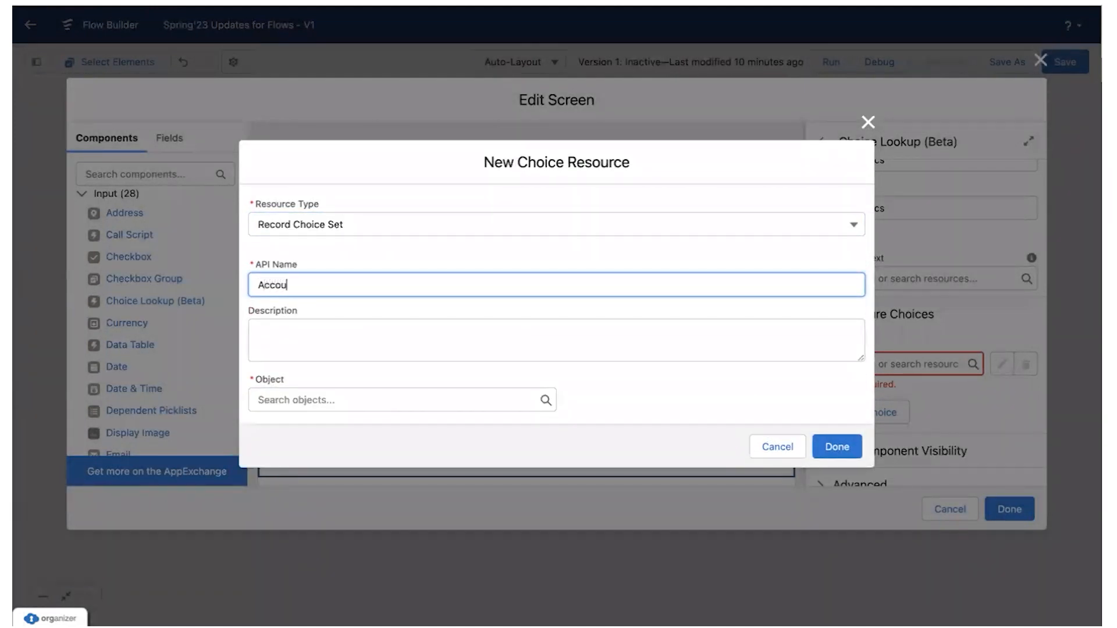
{"action": "type", "text": "nts"}
{"action": "key", "text": "Tab"}
{"action": "key", "text": "Tab"}
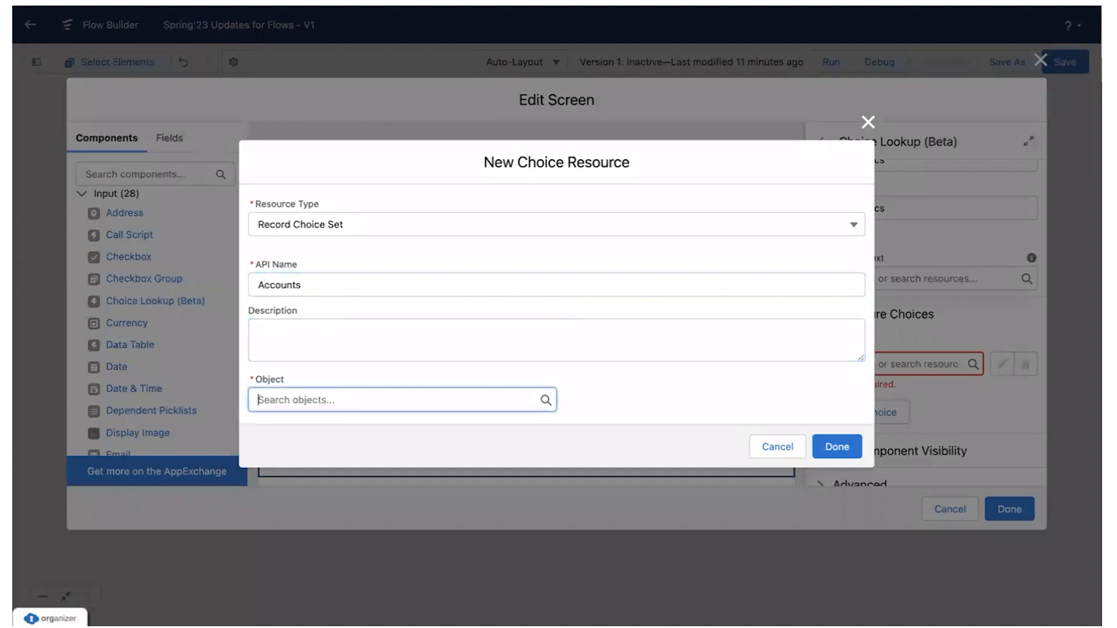
{"action": "type", "text": "Acc"}
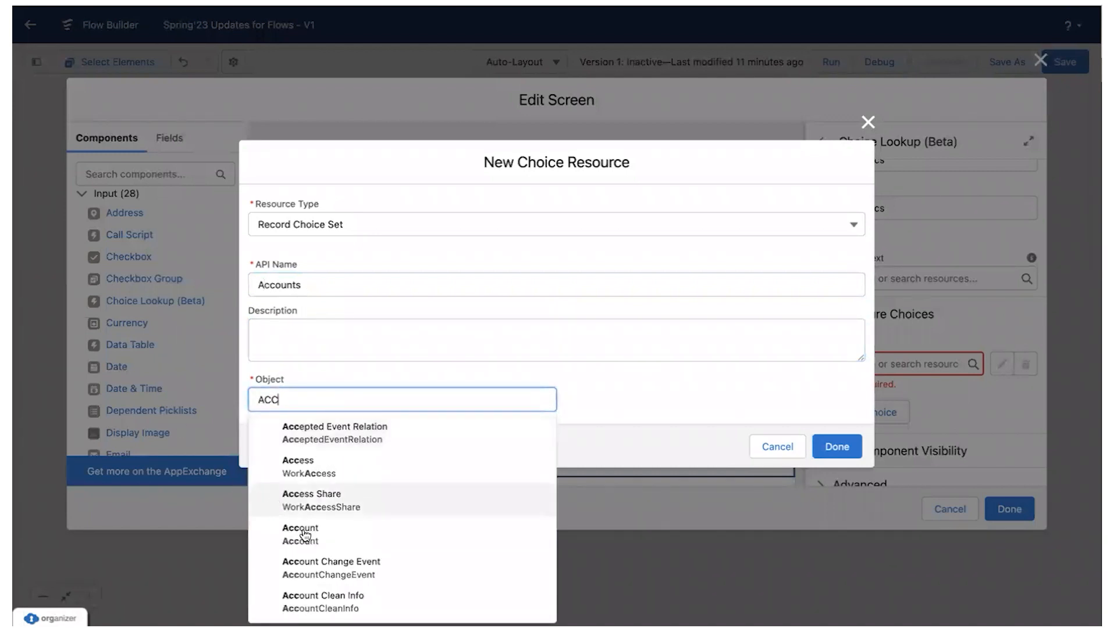
{"action": "left_click", "coordinate": [306, 534]}
Set the choice label of the Accounts record choice set to the account's Name field
{"action": "scroll", "coordinate": [433, 389], "scroll_direction": "down", "scroll_amount": 10}
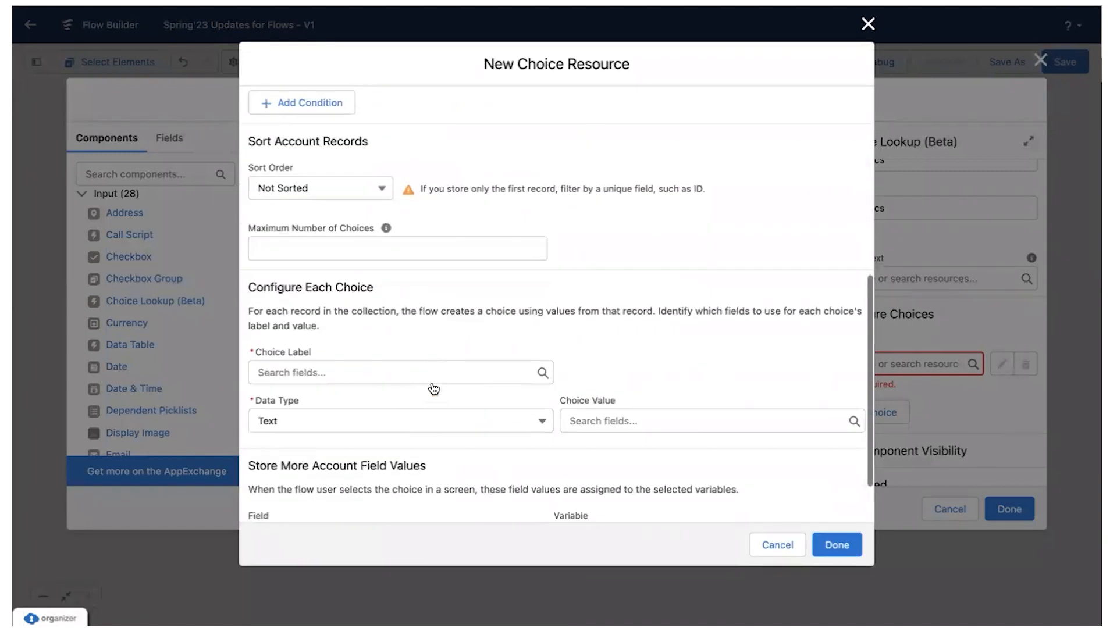
{"action": "scroll", "coordinate": [432, 382], "scroll_direction": "up", "scroll_amount": 10}
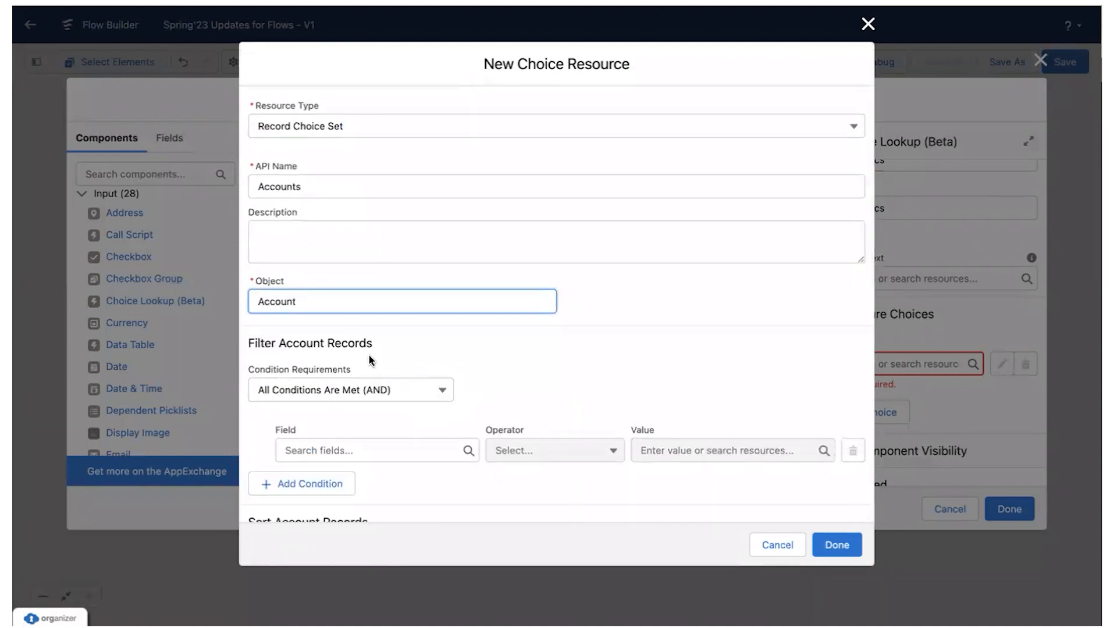
{"action": "scroll", "coordinate": [369, 356], "scroll_direction": "down", "scroll_amount": 3}
{"action": "scroll", "coordinate": [369, 355], "scroll_direction": "down", "scroll_amount": 6}
{"action": "scroll", "coordinate": [369, 355], "scroll_direction": "down", "scroll_amount": 2}
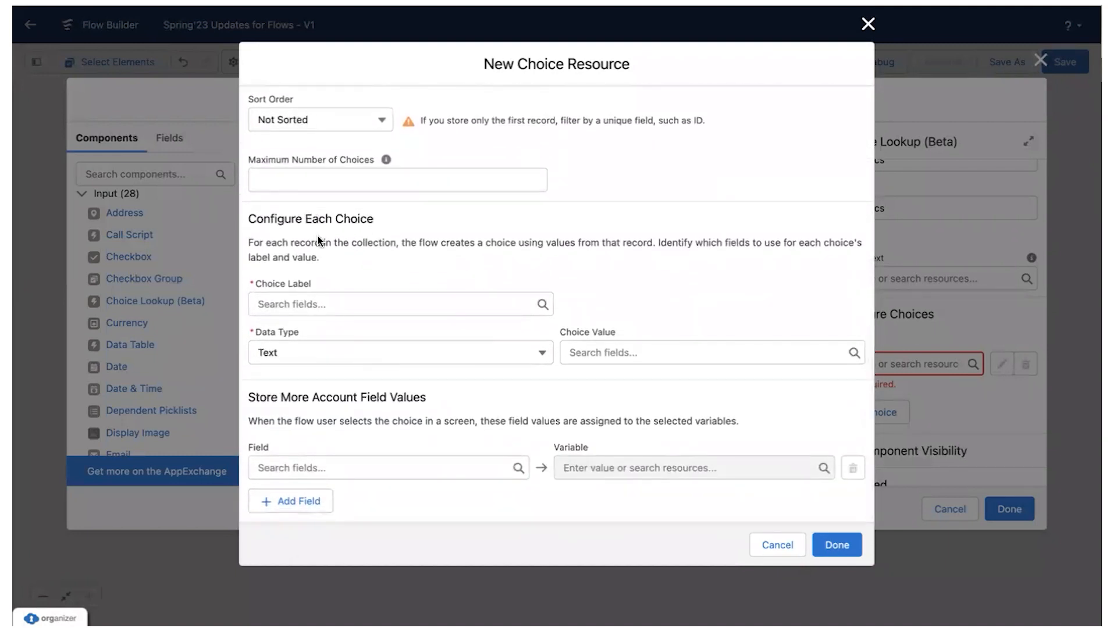
{"action": "left_click", "coordinate": [323, 306]}
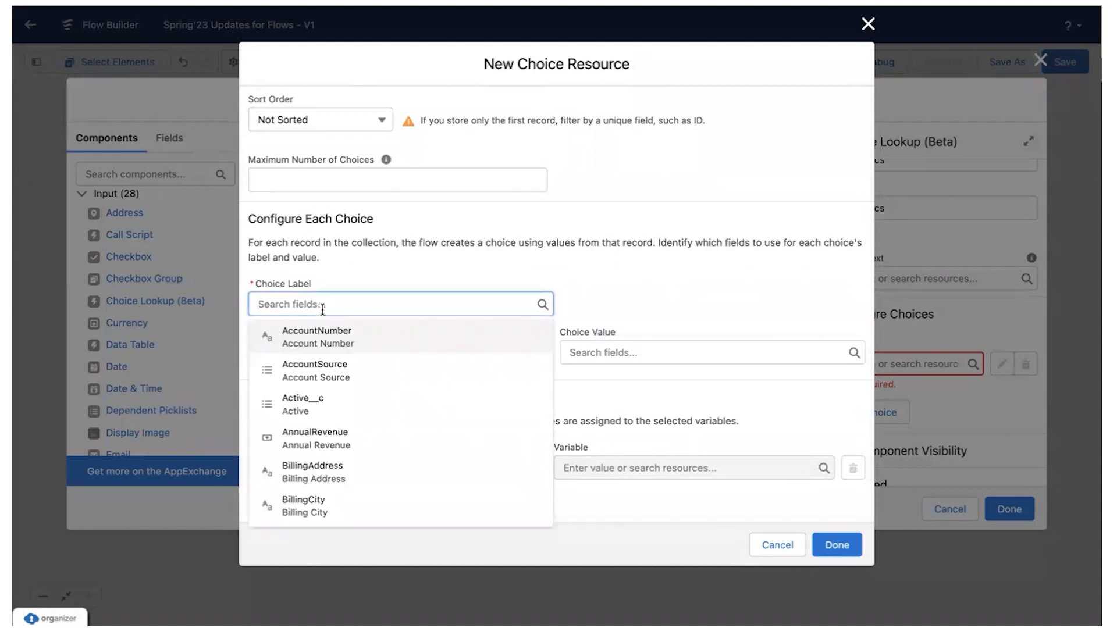
{"action": "type", "text": "NAME"}
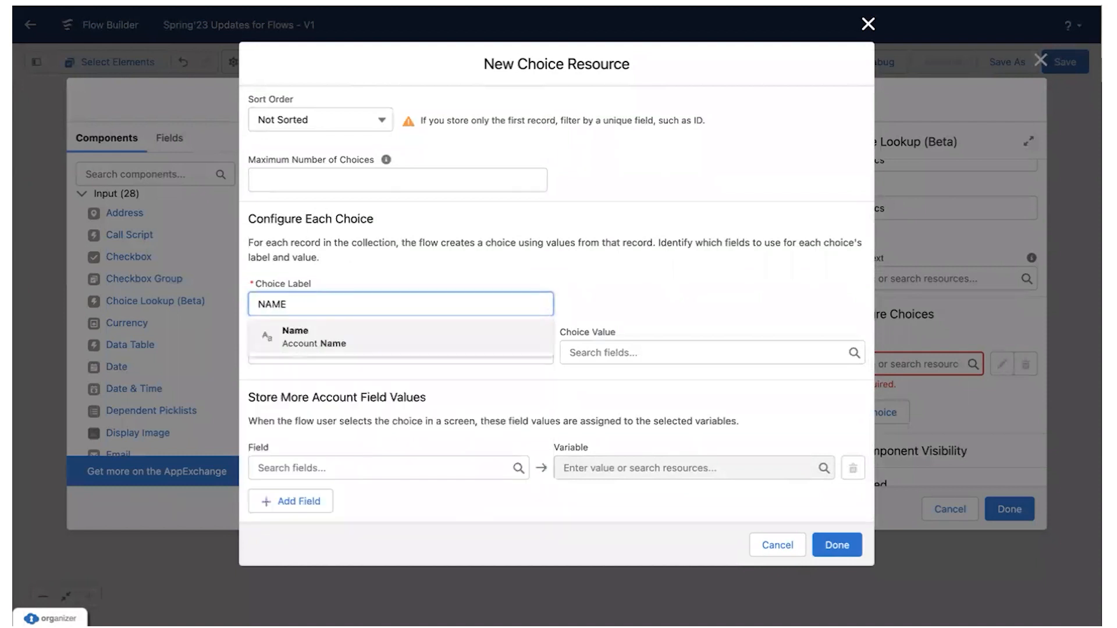
{"action": "left_click", "coordinate": [365, 344]}
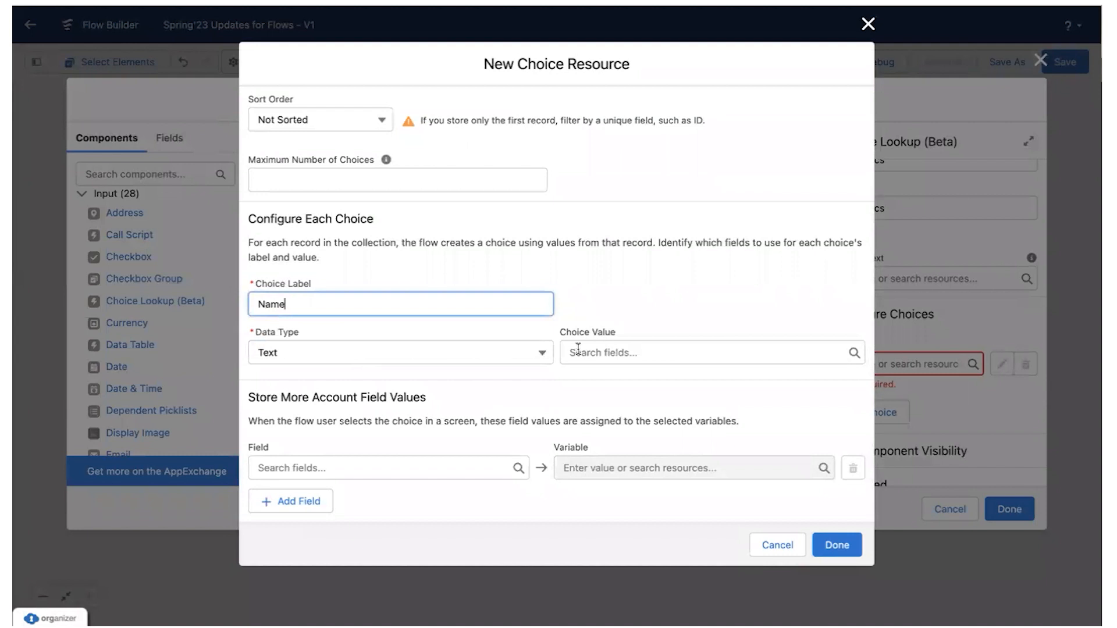
Keep Text as the data type and set the choice value to the account's Name field
{"action": "left_click", "coordinate": [425, 353]}
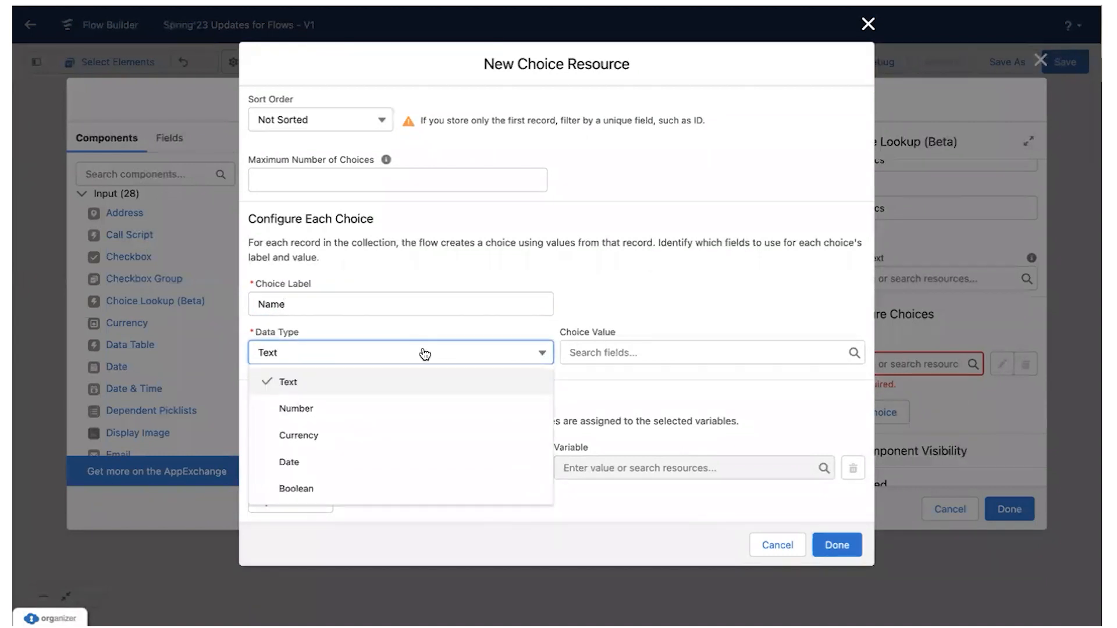
{"action": "left_click", "coordinate": [424, 353]}
{"action": "left_click", "coordinate": [622, 351]}
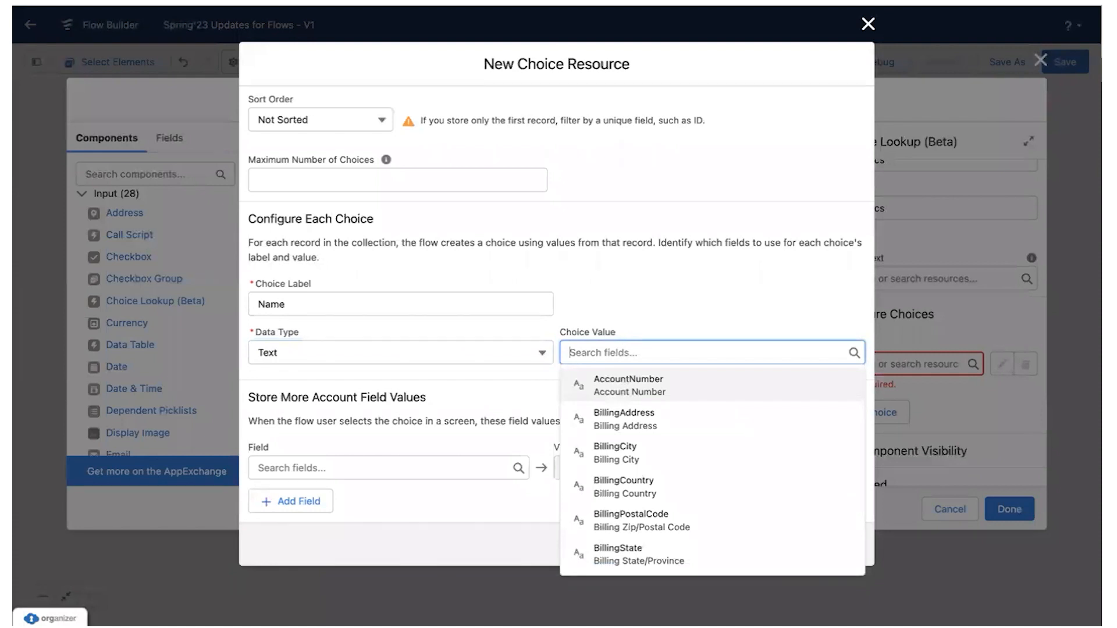
{"action": "type", "text": "NAME"}
{"action": "left_click", "coordinate": [667, 393]}
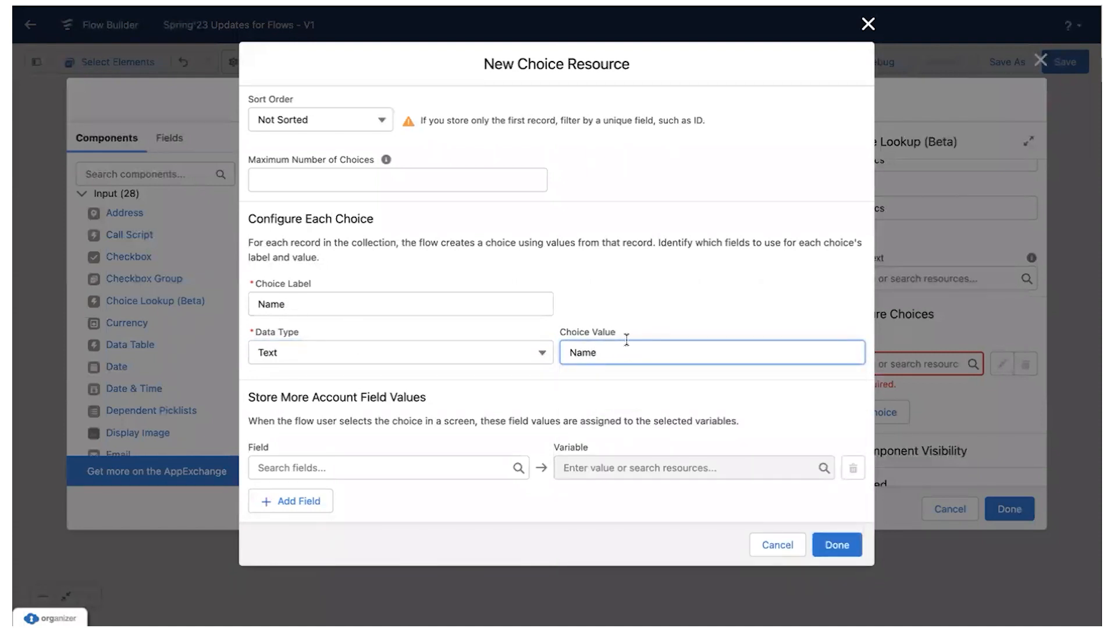
{"action": "left_click", "coordinate": [606, 327]}
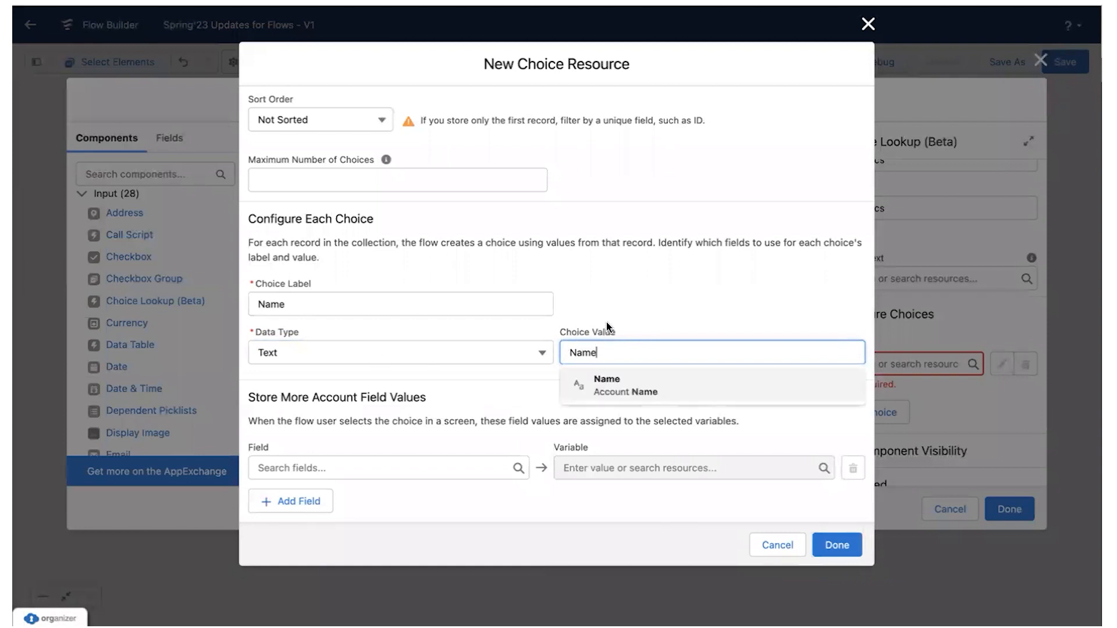
{"action": "left_click", "coordinate": [649, 391]}
Set the account filter's condition requirements to None—Get All Account Records and finish the new choice resource
{"action": "left_click", "coordinate": [837, 545]}
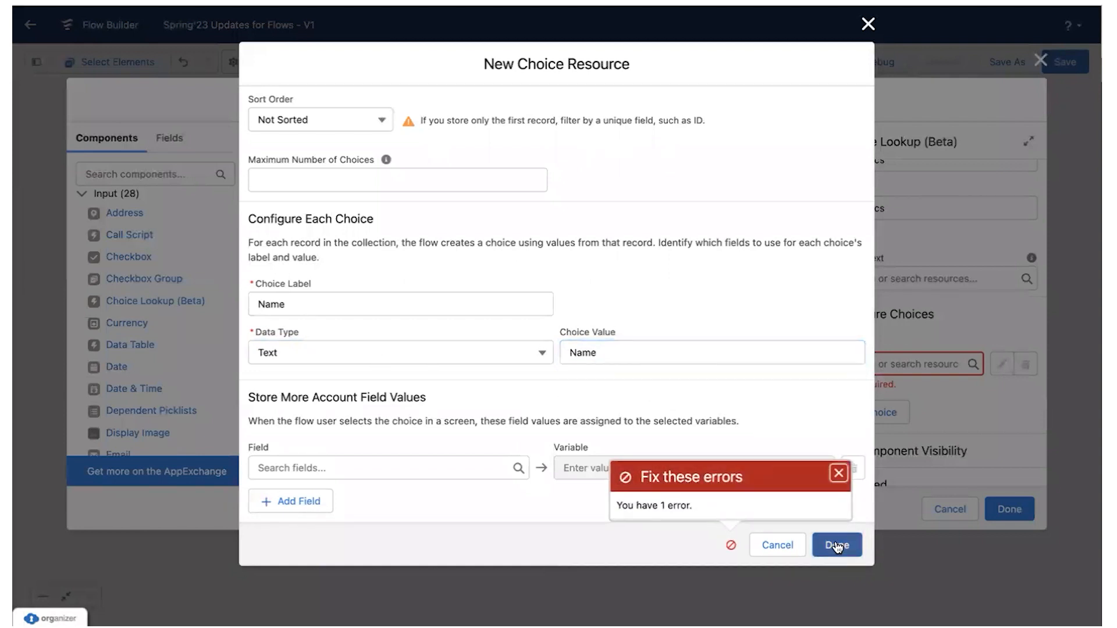
{"action": "scroll", "coordinate": [738, 401], "scroll_direction": "up", "scroll_amount": 10}
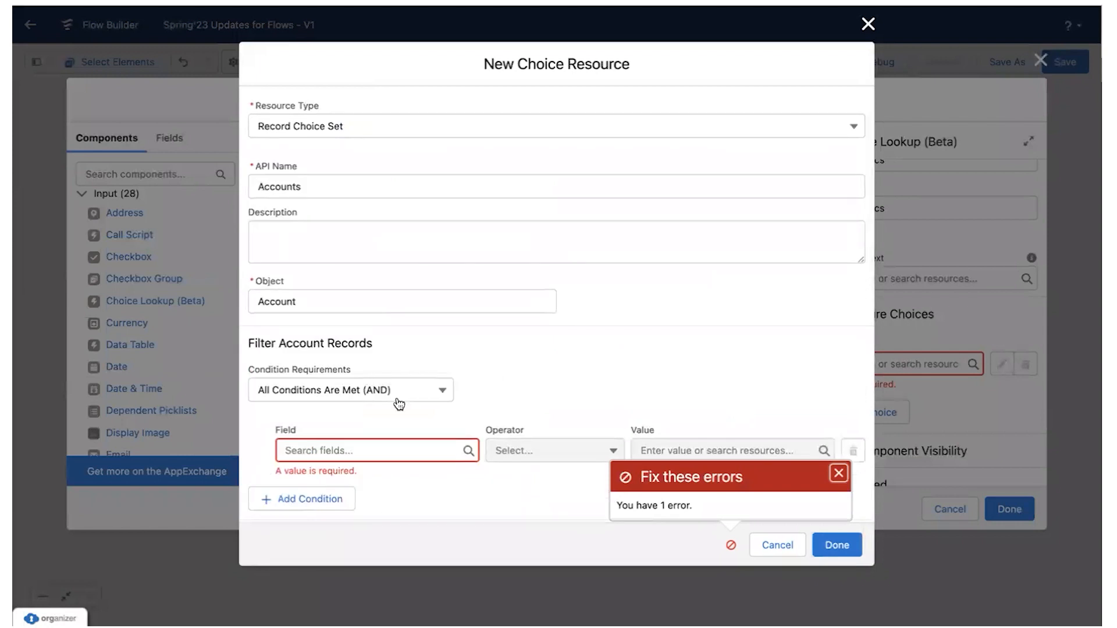
{"action": "scroll", "coordinate": [394, 399], "scroll_direction": "down", "scroll_amount": 3}
{"action": "left_click", "coordinate": [364, 285]}
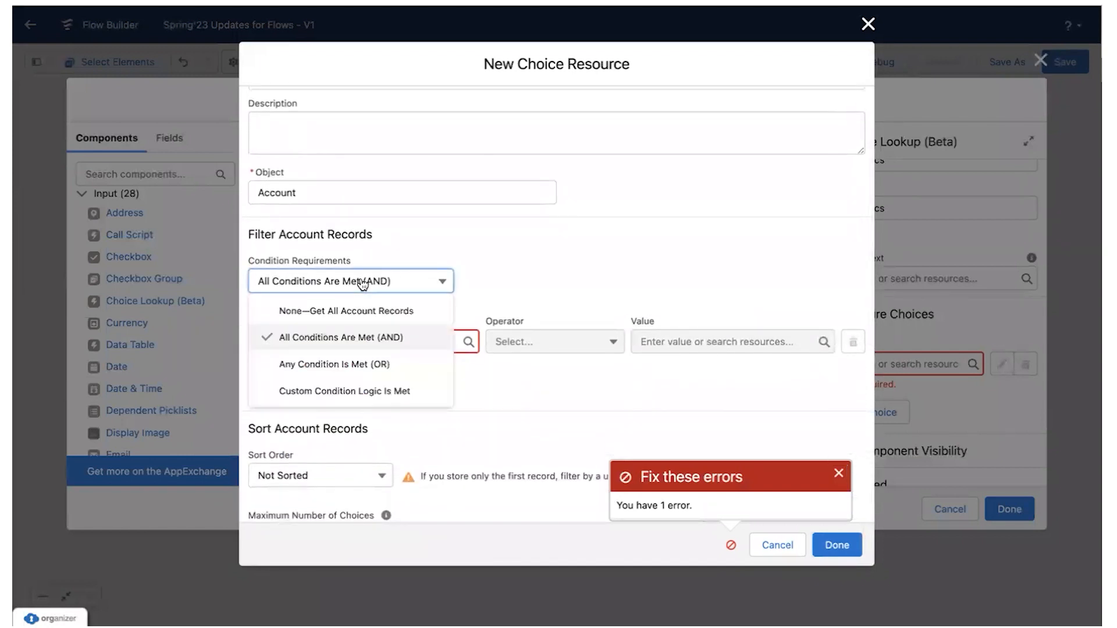
{"action": "left_click", "coordinate": [366, 308]}
{"action": "scroll", "coordinate": [574, 314], "scroll_direction": "down", "scroll_amount": 5}
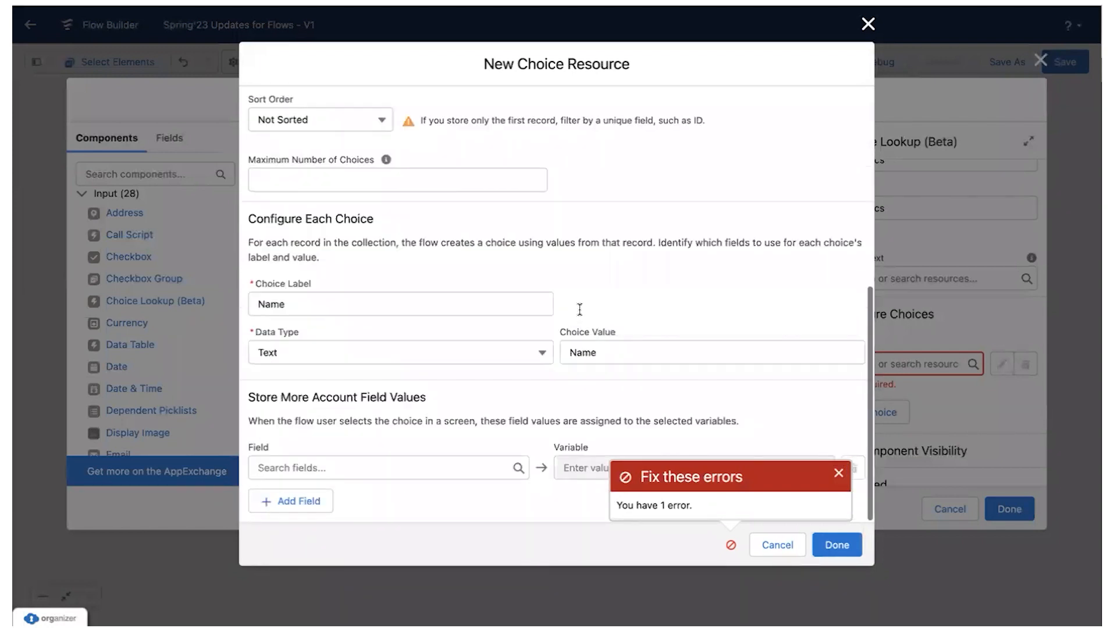
{"action": "left_click", "coordinate": [835, 544]}
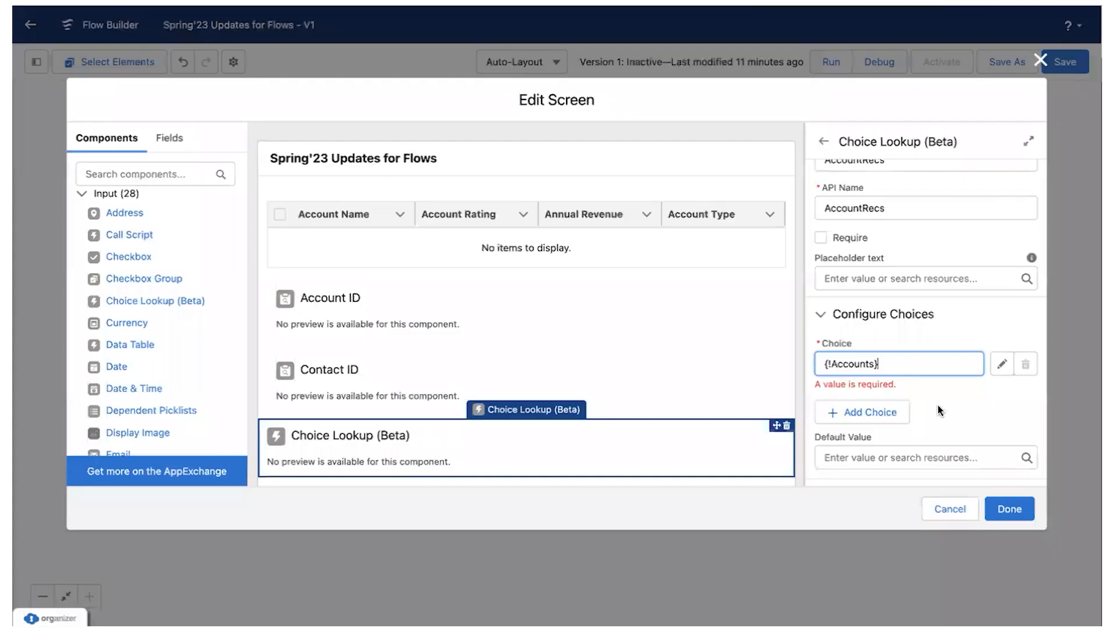
Finish editing the Spring'23 Updates for Flows screen and save the flow
{"action": "scroll", "coordinate": [913, 409], "scroll_direction": "down", "scroll_amount": 2}
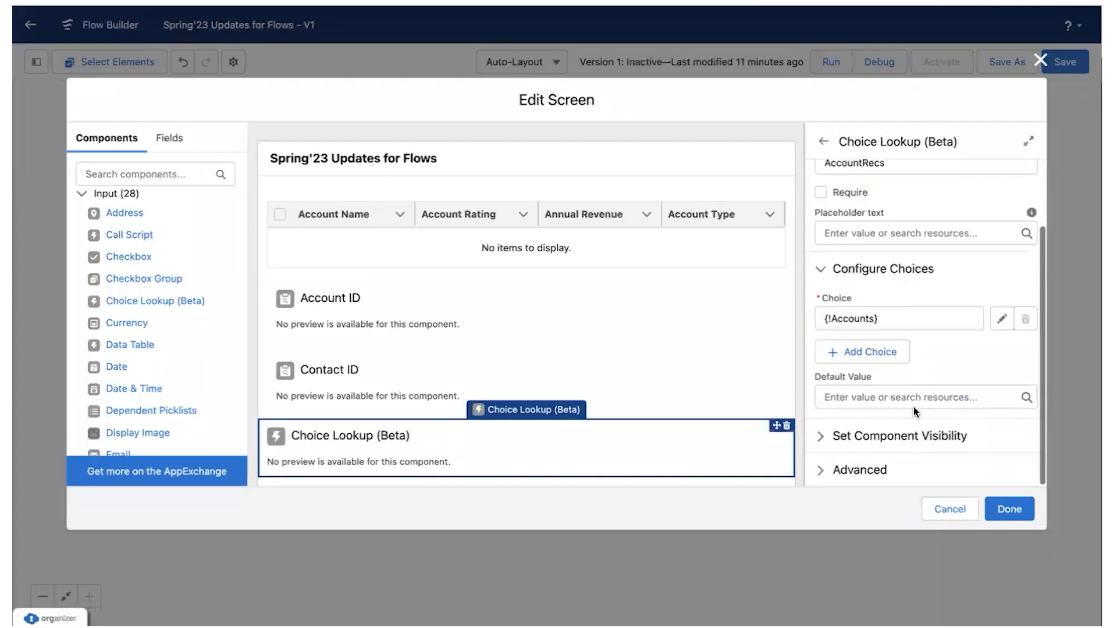
{"action": "left_click", "coordinate": [1010, 512]}
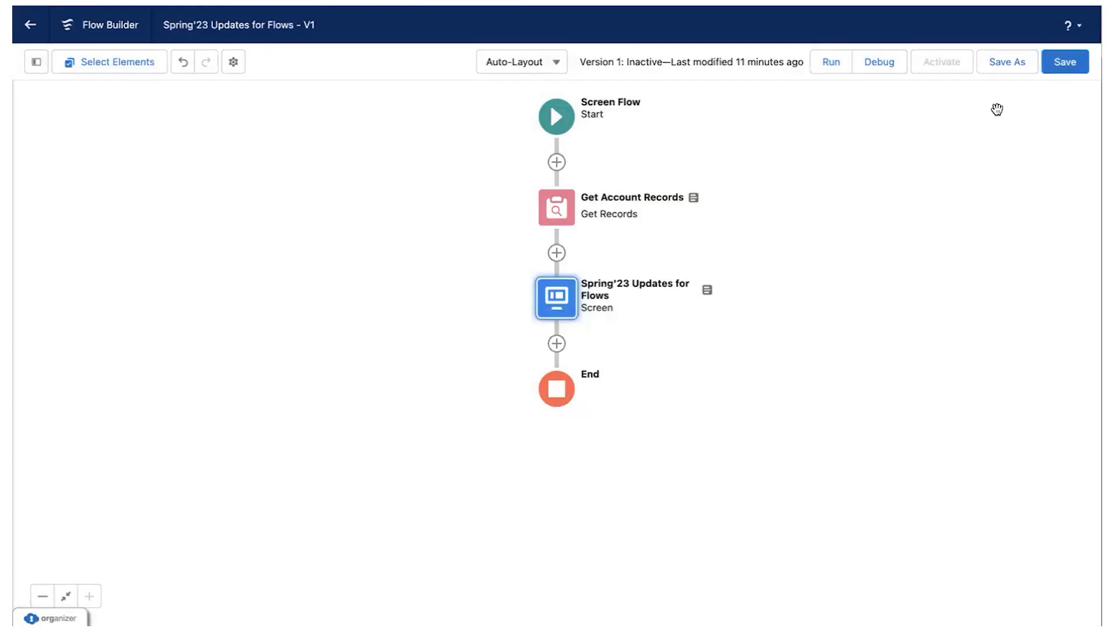
{"action": "left_click", "coordinate": [1061, 65]}
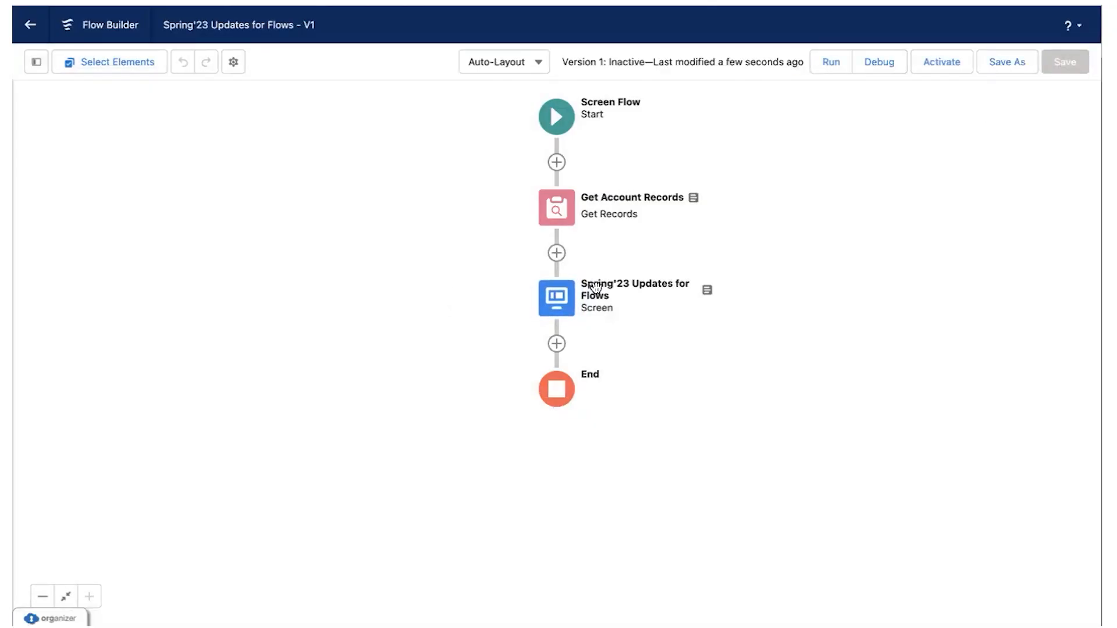
Run the flow and look through the account rows in the Lightning DataTable Spring'23 table
{"action": "left_click", "coordinate": [819, 62]}
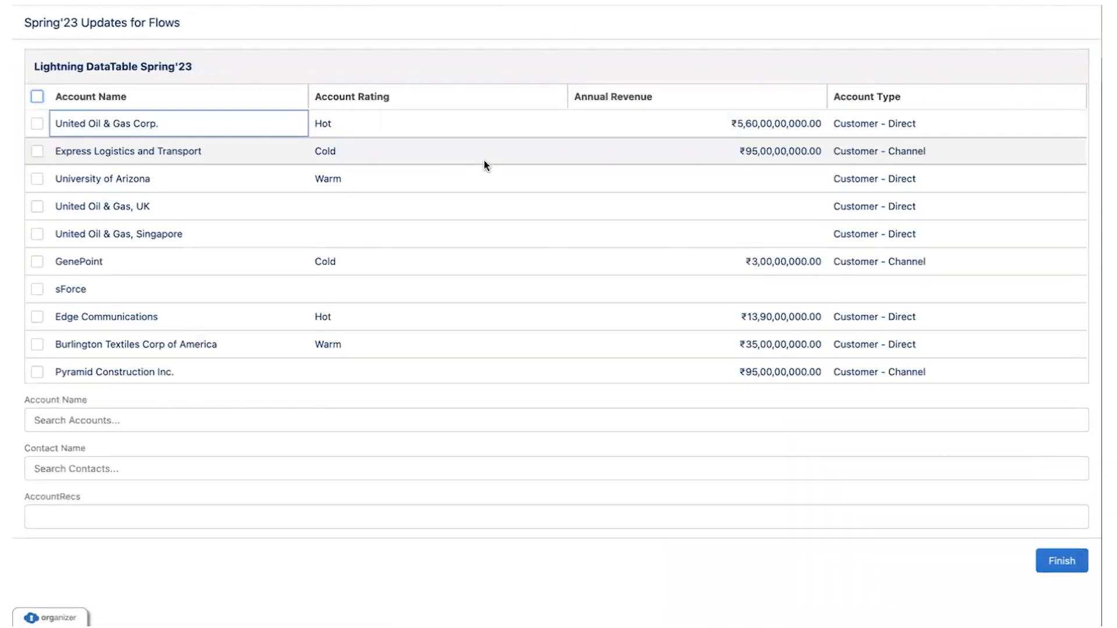
{"action": "scroll", "coordinate": [344, 289], "scroll_direction": "down", "scroll_amount": 3}
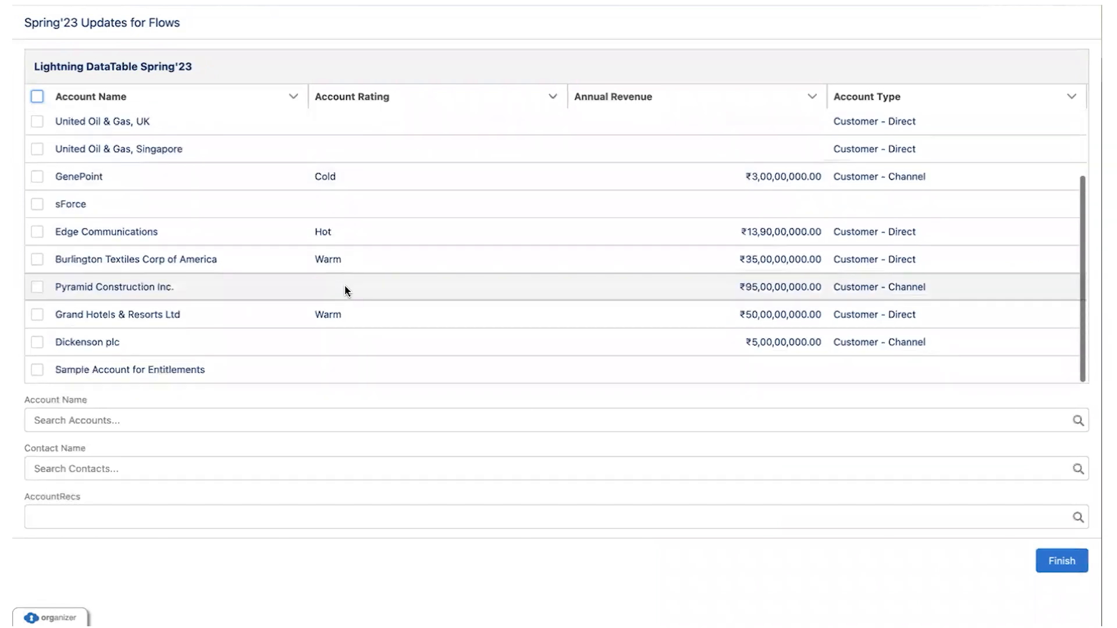
{"action": "scroll", "coordinate": [347, 291], "scroll_direction": "up", "scroll_amount": 3}
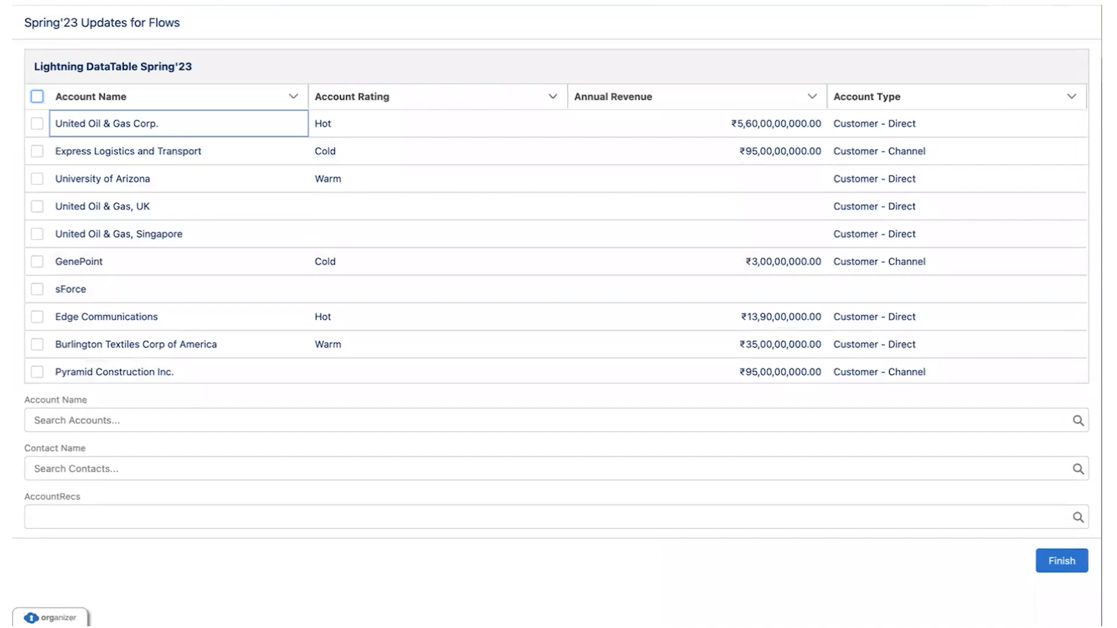
Browse the AccountRecs choice lookup, filter its choices by UNIT and select United Oil & Gas Corp
{"action": "left_click", "coordinate": [67, 510]}
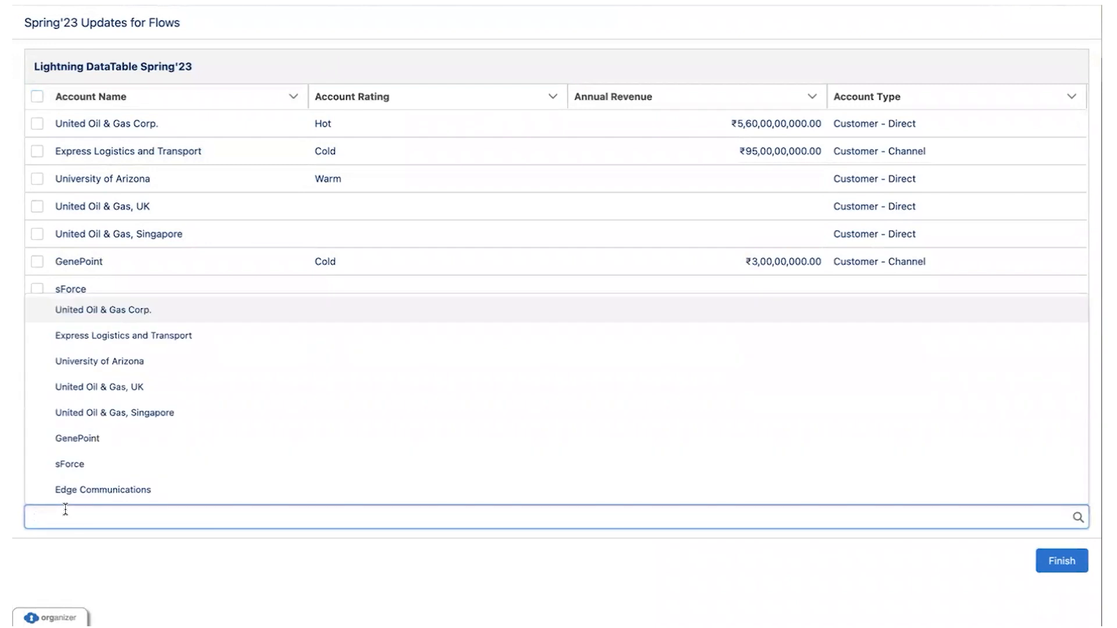
{"action": "scroll", "coordinate": [254, 355], "scroll_direction": "down", "scroll_amount": 3}
{"action": "scroll", "coordinate": [254, 355], "scroll_direction": "up", "scroll_amount": 3}
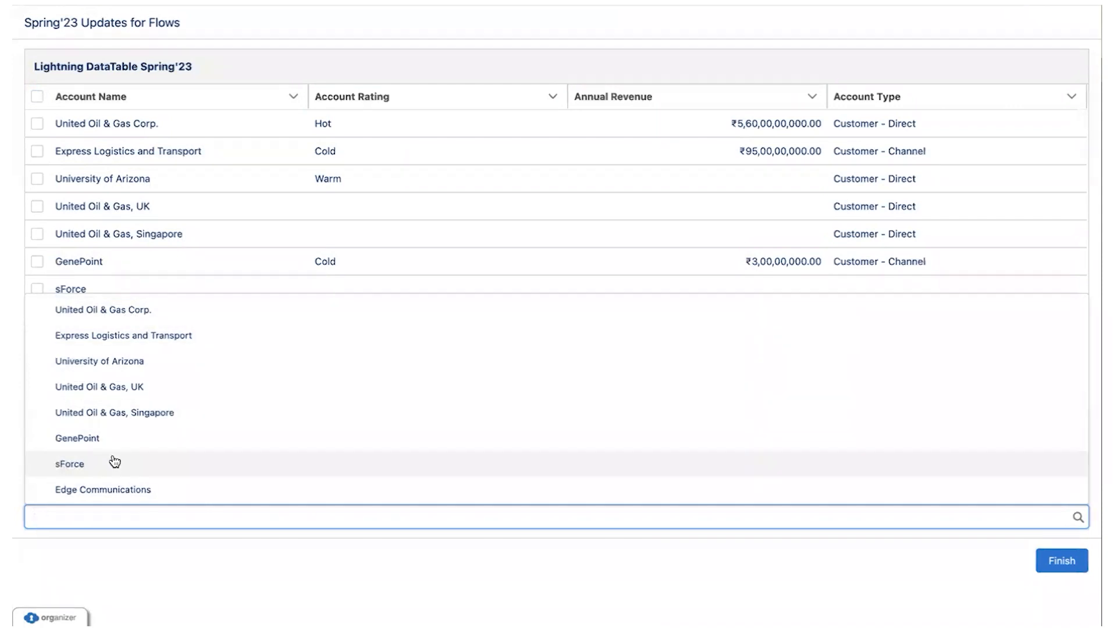
{"action": "scroll", "coordinate": [112, 459], "scroll_direction": "down", "scroll_amount": 3}
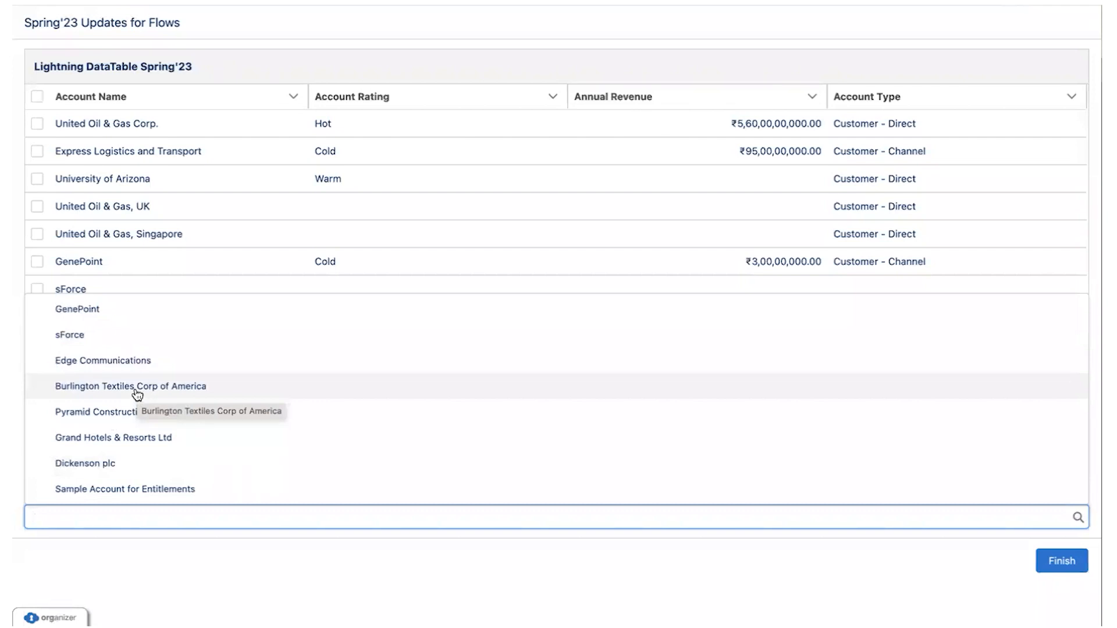
{"action": "type", "text": "UNIT"}
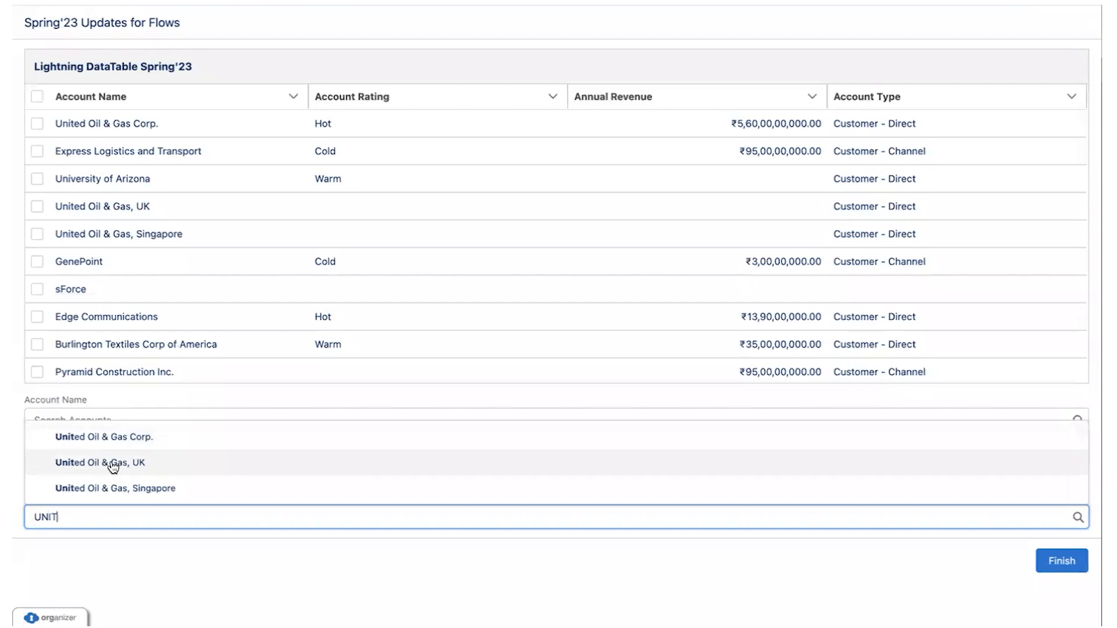
{"action": "left_click", "coordinate": [111, 438]}
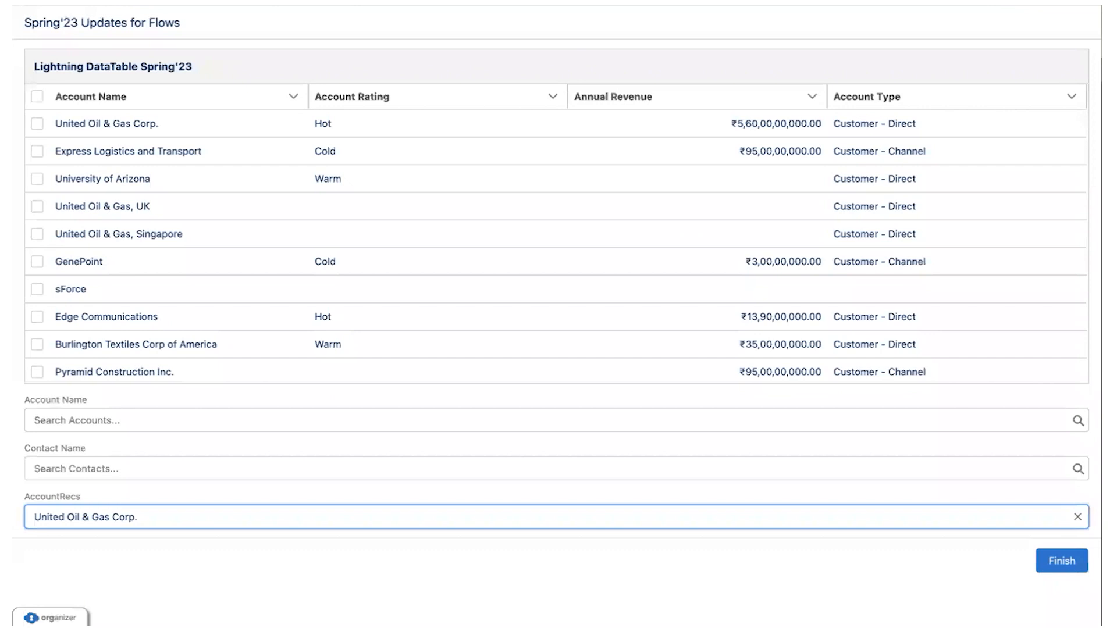
Switch to the presentation, advance to the Search for an Individual in a Flow slide, and return to Flow Builder
{"action": "key", "text": "ctrl+shift+Tab"}
{"action": "key", "text": "super+Tab"}
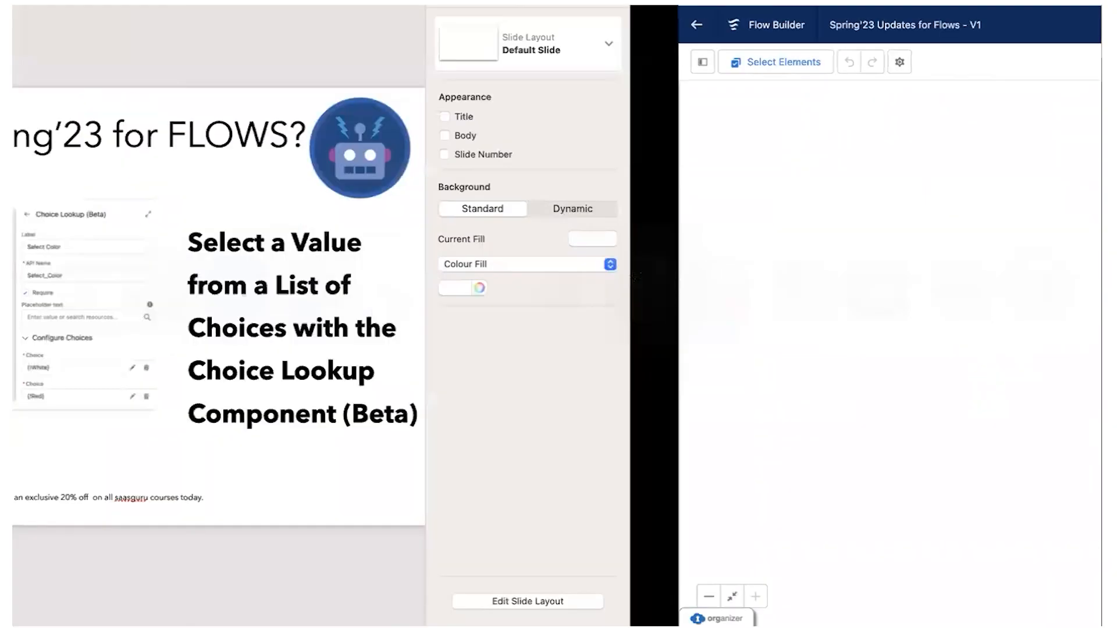
{"action": "key", "text": "Down"}
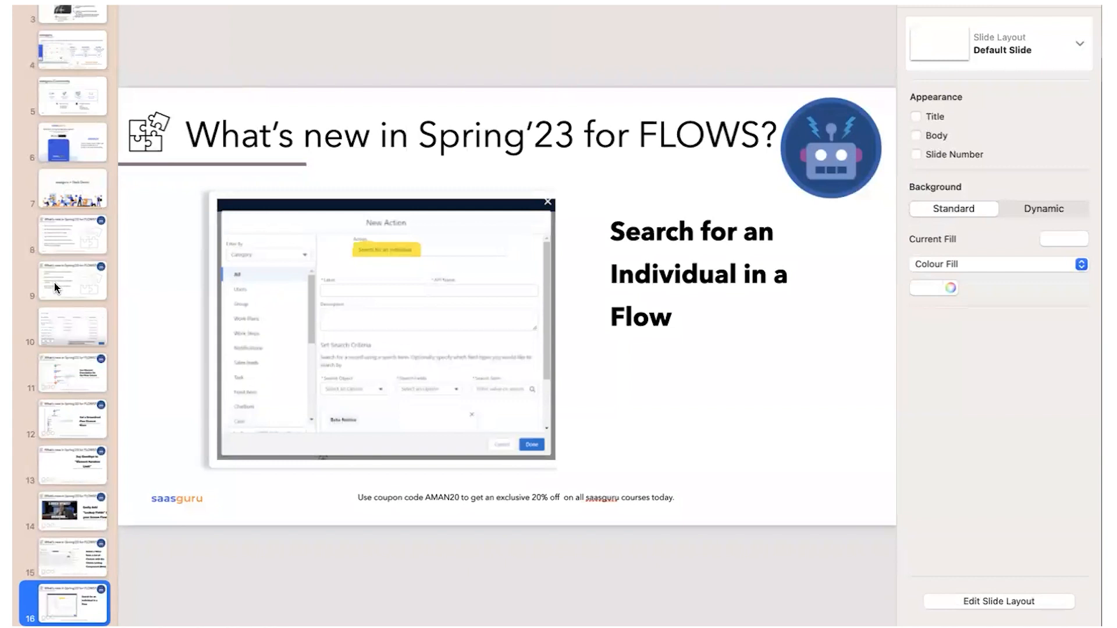
{"action": "key", "text": "super+Tab"}
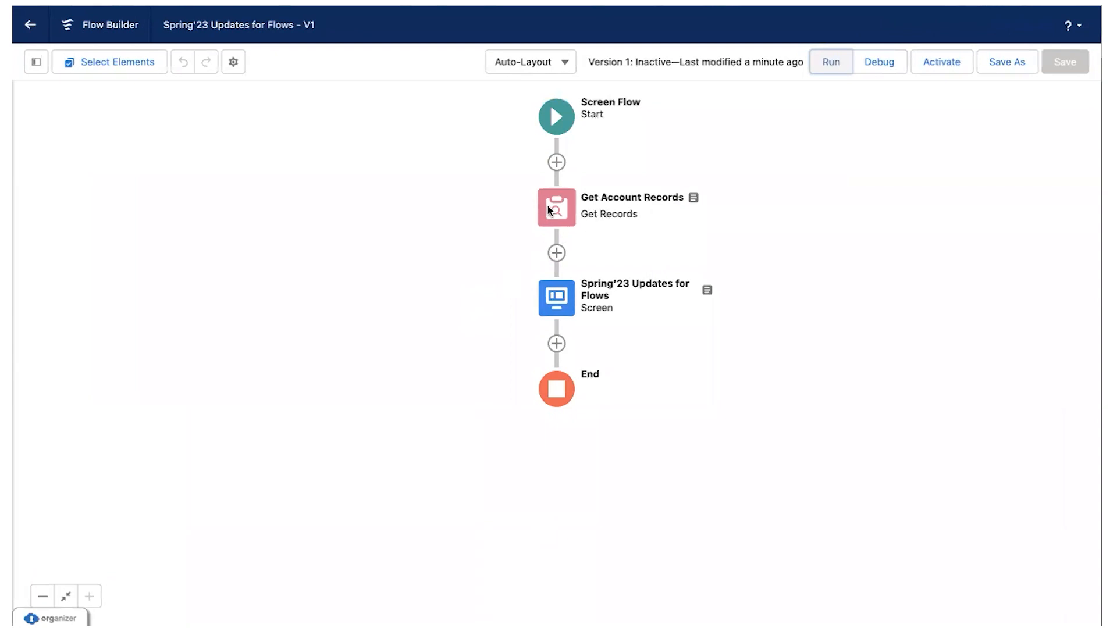
{"action": "left_click", "coordinate": [556, 344]}
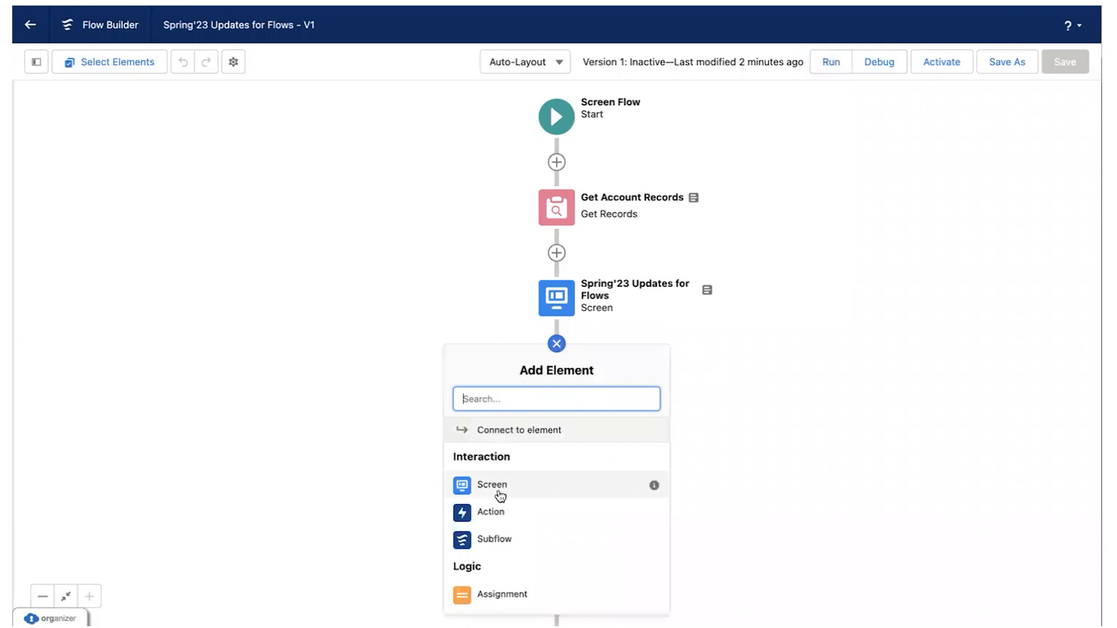
{"action": "left_click", "coordinate": [491, 511]}
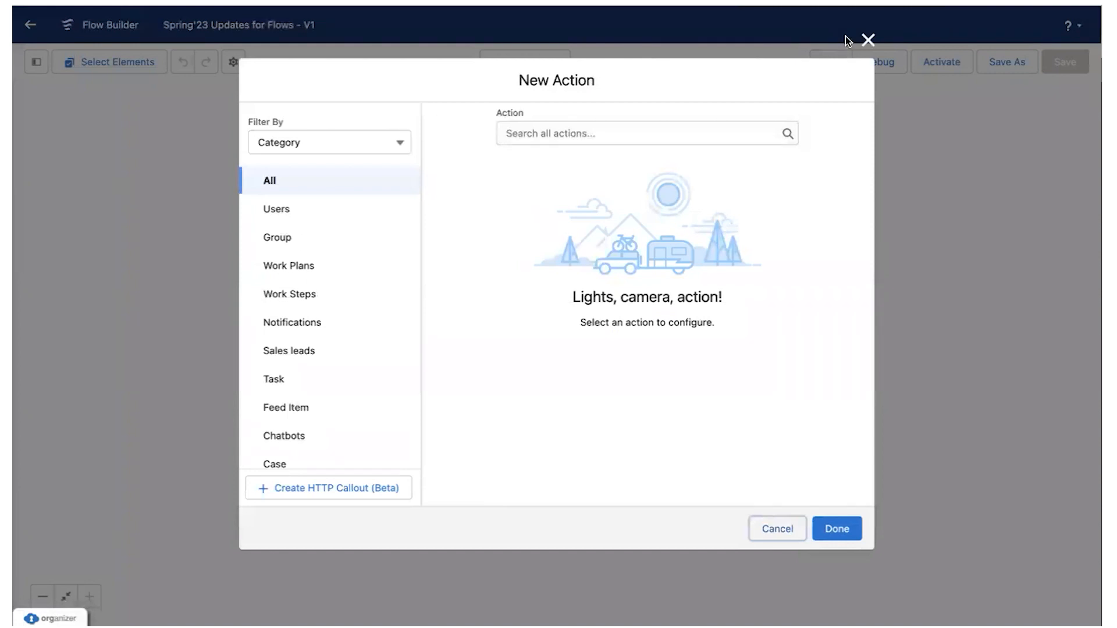
{"action": "left_click", "coordinate": [868, 41]}
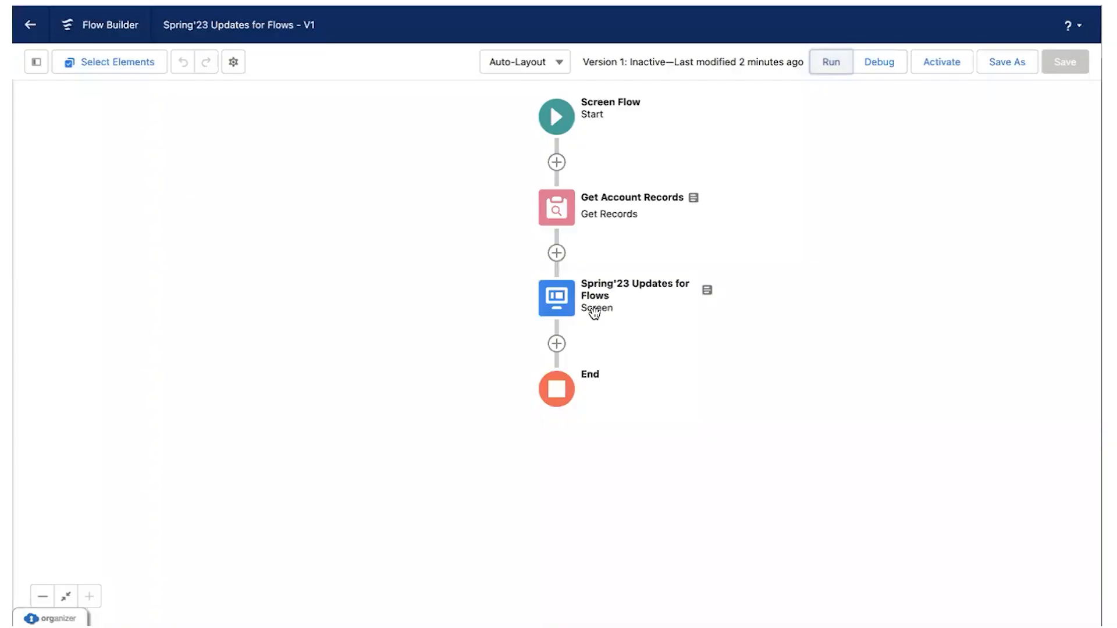
Add a Search for an Individual action after the Spring'23 Updates for Flows screen and dismiss its beta notice
{"action": "left_click", "coordinate": [552, 347]}
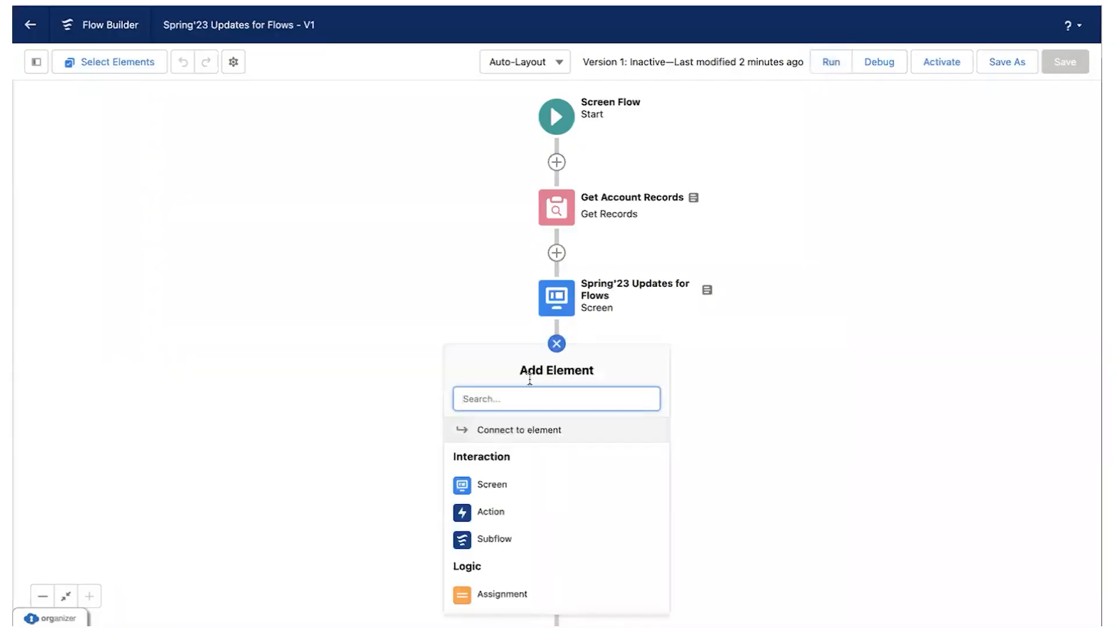
{"action": "left_click", "coordinate": [500, 511]}
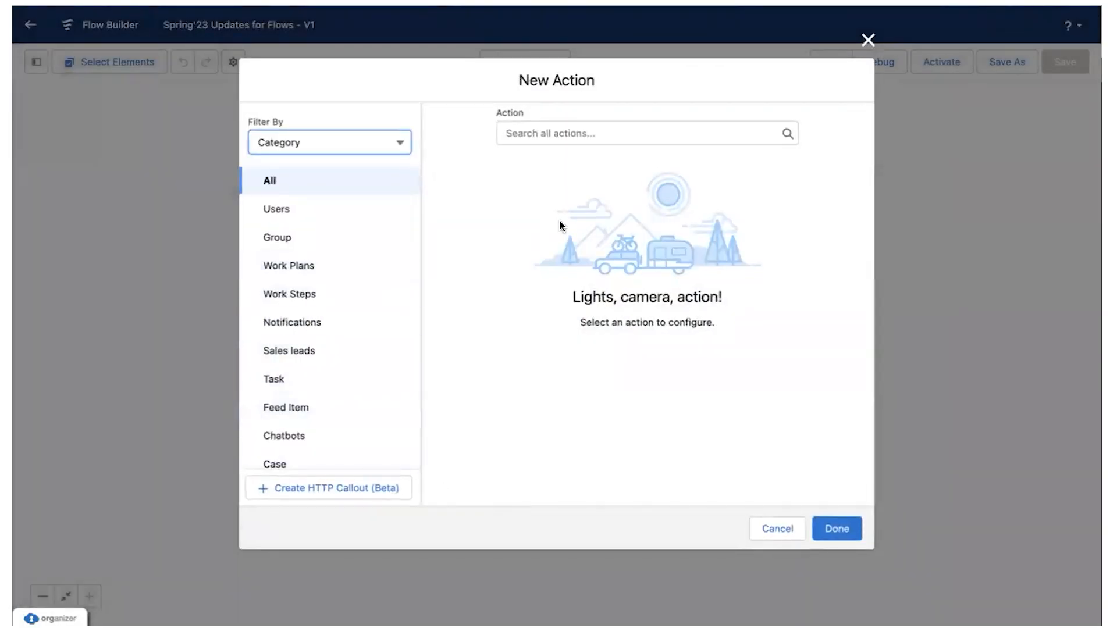
{"action": "left_click", "coordinate": [554, 132]}
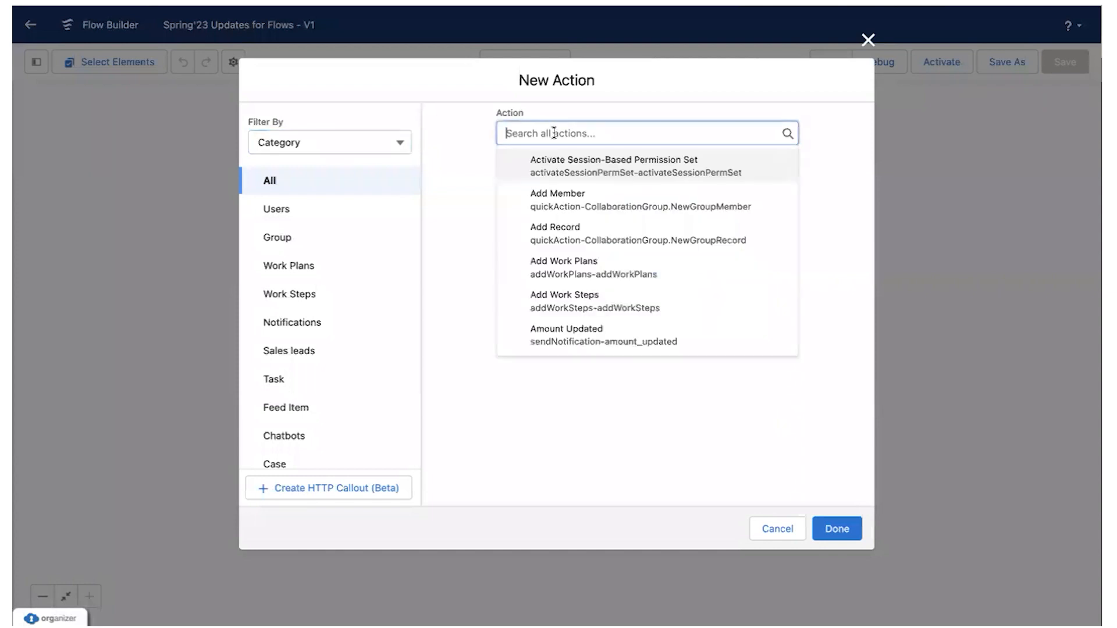
{"action": "type", "text": "SEAR"}
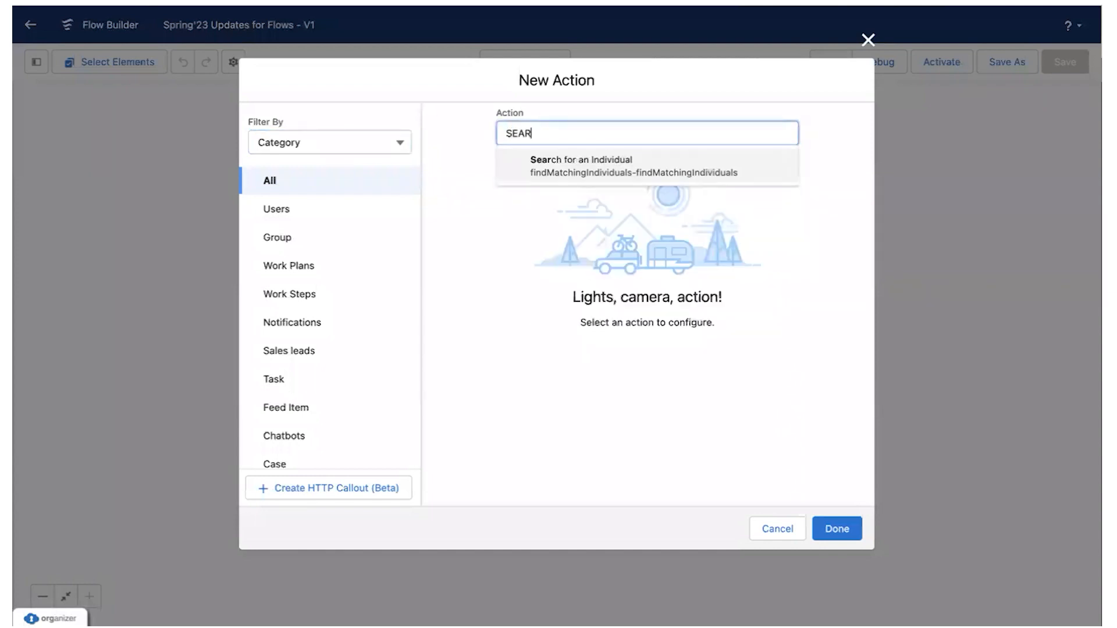
{"action": "left_click", "coordinate": [580, 173]}
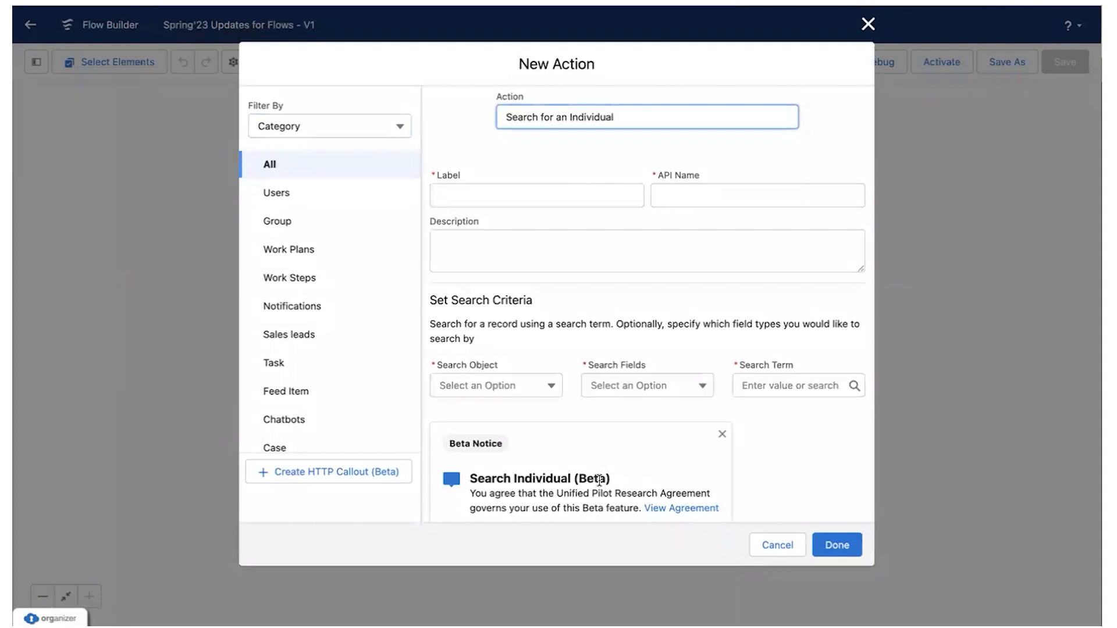
{"action": "left_click", "coordinate": [722, 437]}
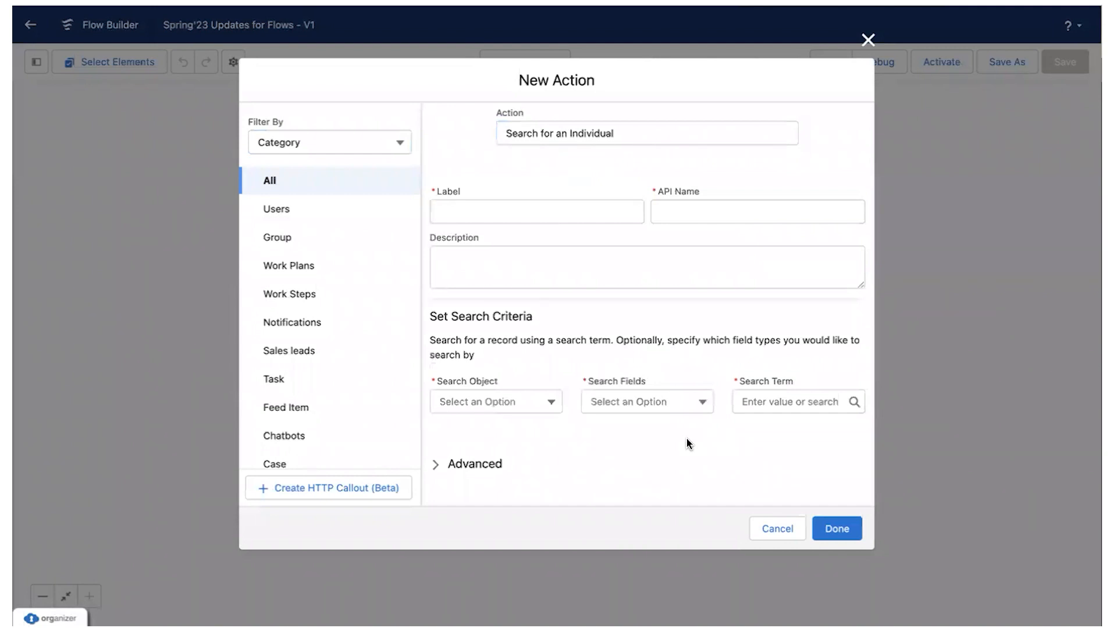
Check which objects the action can search and set the search object to Contact
{"action": "left_click", "coordinate": [495, 412]}
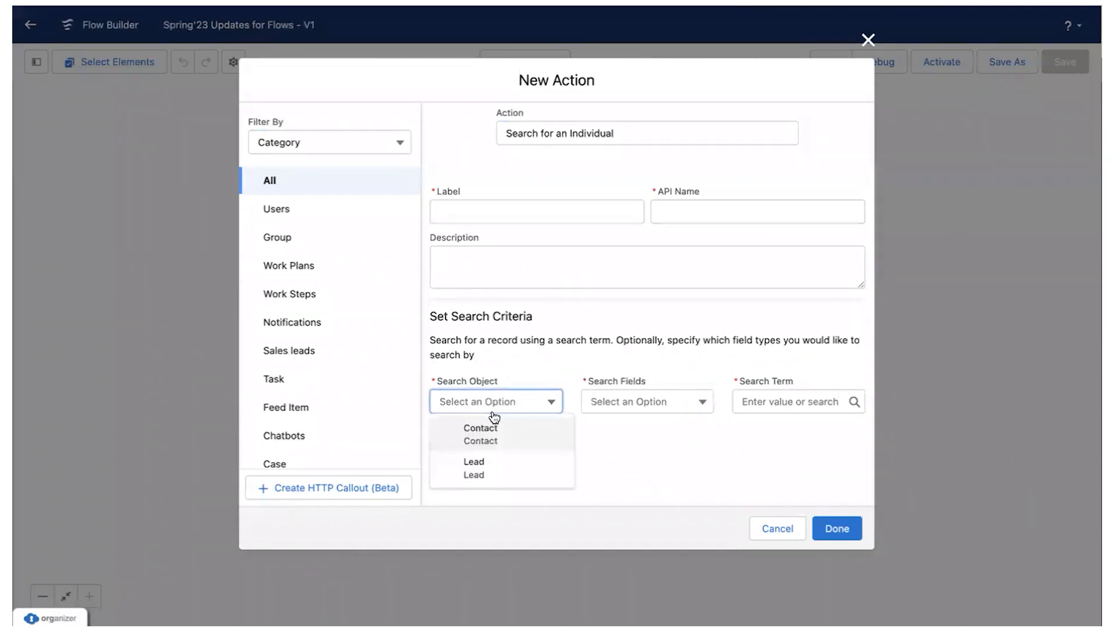
{"action": "left_click", "coordinate": [506, 451]}
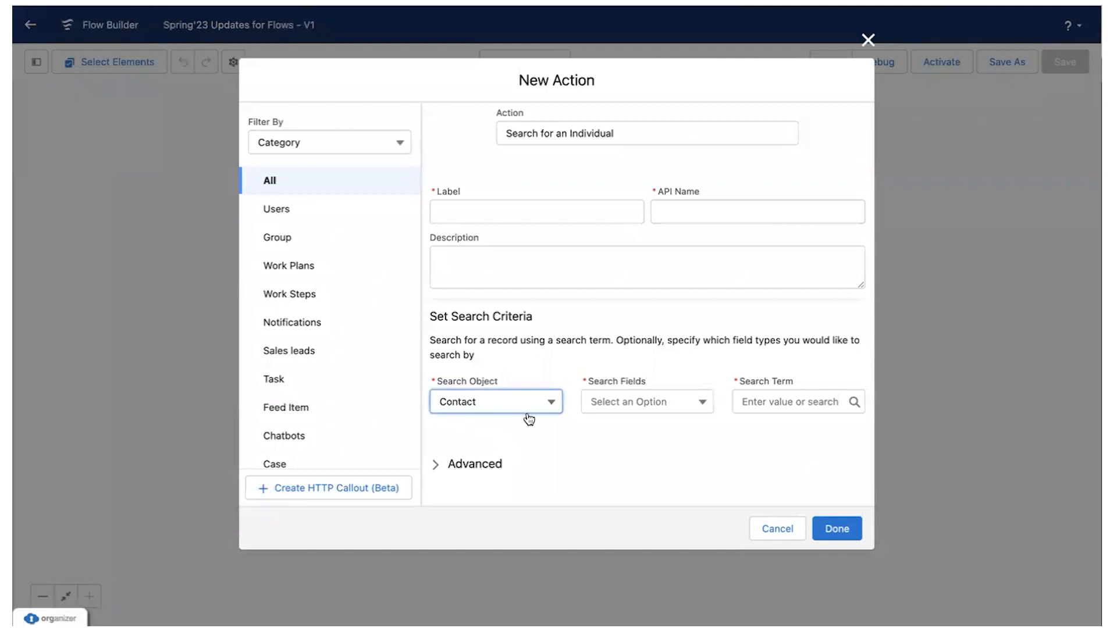
{"action": "left_click", "coordinate": [480, 408]}
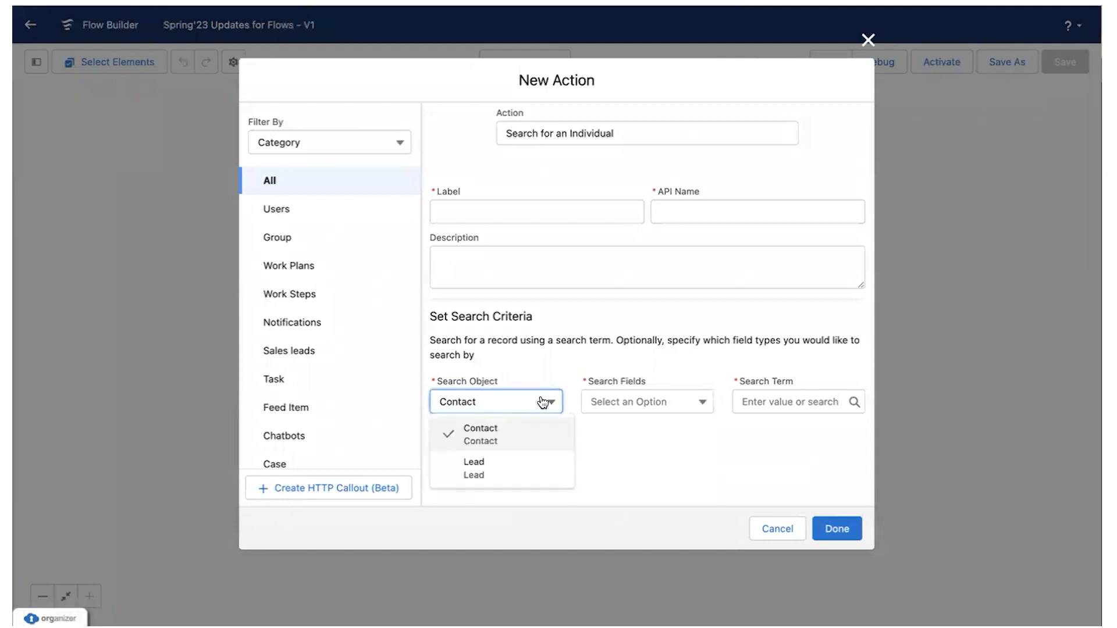
{"action": "left_click", "coordinate": [499, 439]}
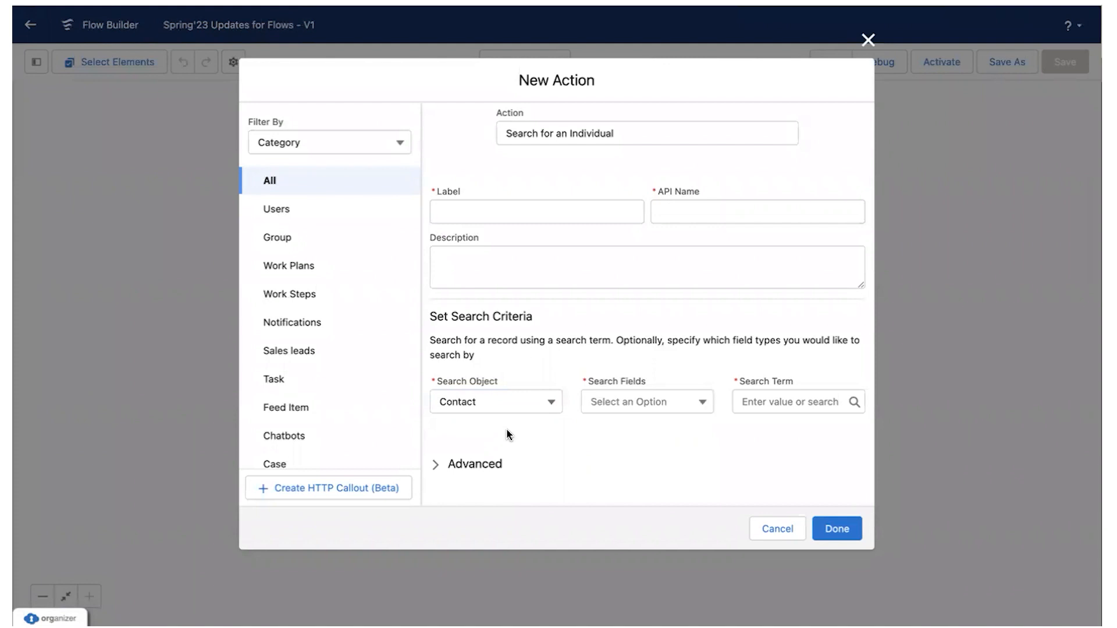
Label the action SOSL power in Flows, with SOSL_power_in_Flows as its API name
{"action": "left_click", "coordinate": [537, 207]}
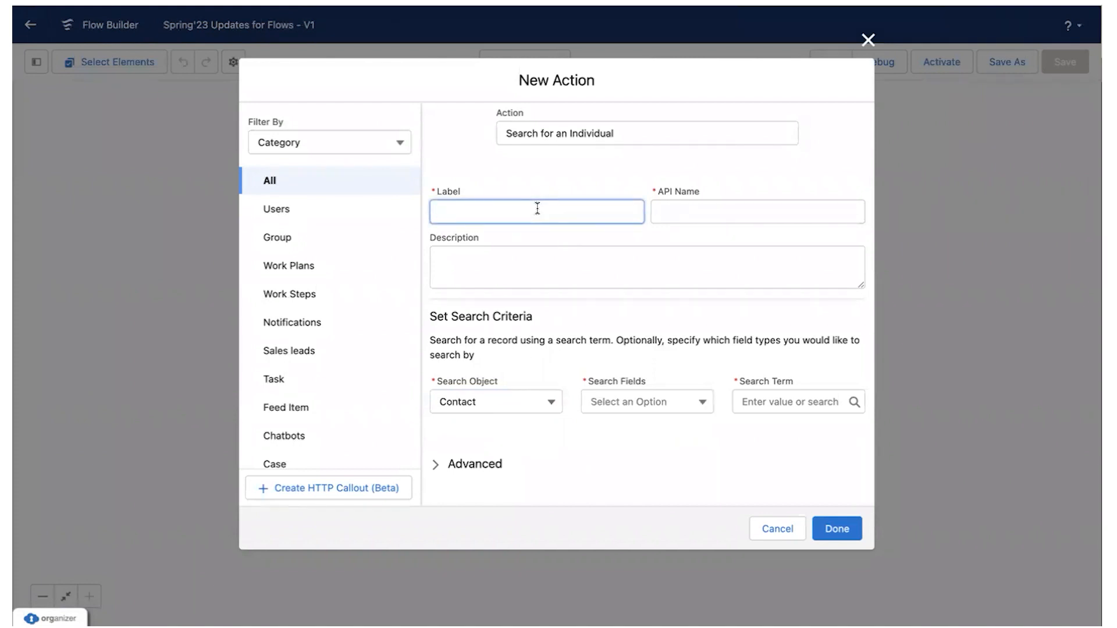
{"action": "type", "text": "soSL"}
{"action": "type", "text": " powe"}
{"action": "type", "text": "r in DF"}
{"action": "key", "text": "BackSpace"}
{"action": "key", "text": "BackSpace"}
{"action": "type", "text": "Flows"}
{"action": "key", "text": "Tab"}
{"action": "key", "text": "Tab"}
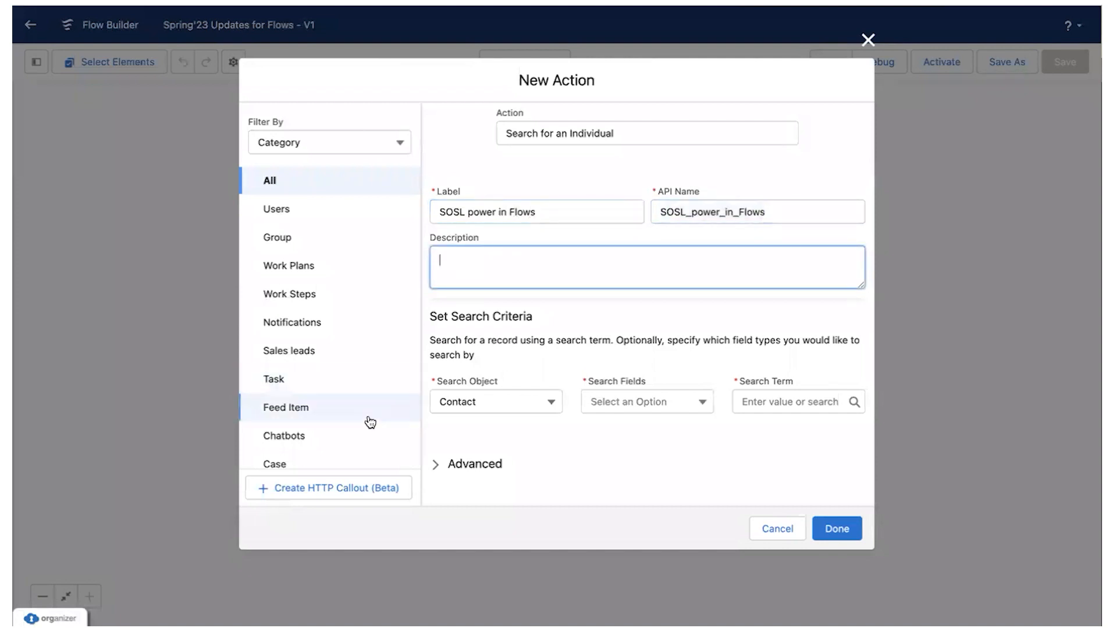
Set the action to search All Fields for the term united and finish the action
{"action": "left_click", "coordinate": [623, 409]}
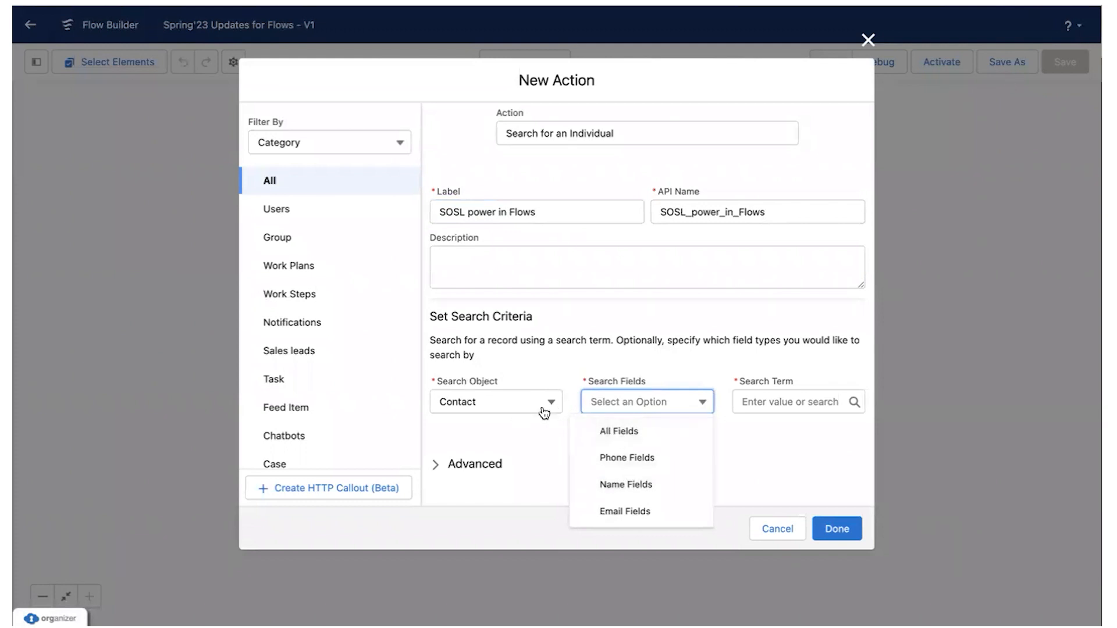
{"action": "left_click", "coordinate": [607, 430]}
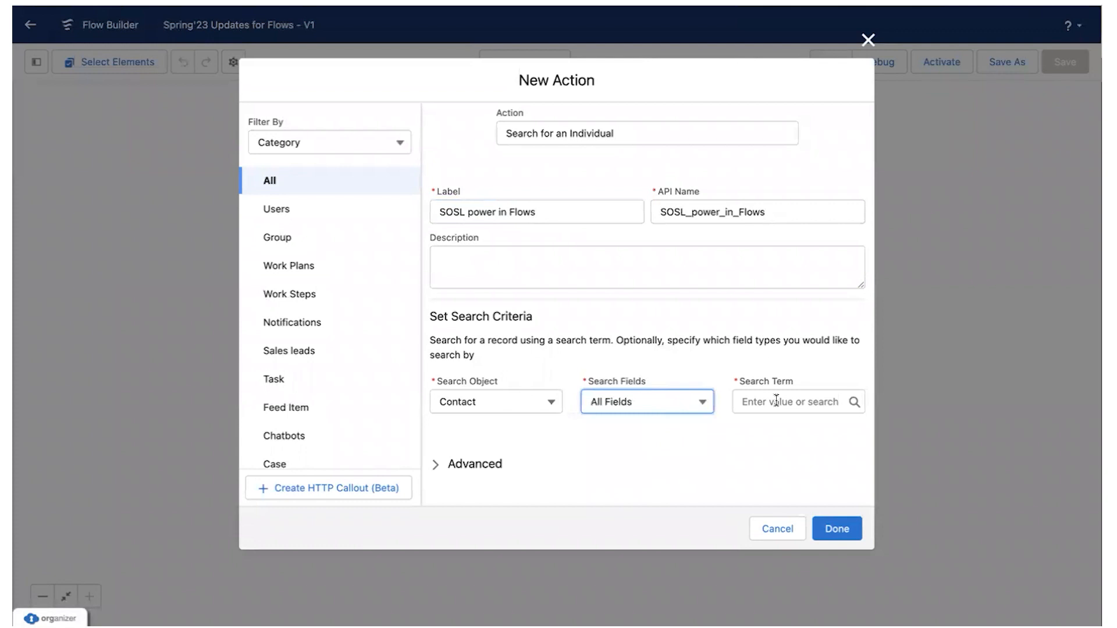
{"action": "left_click", "coordinate": [753, 401]}
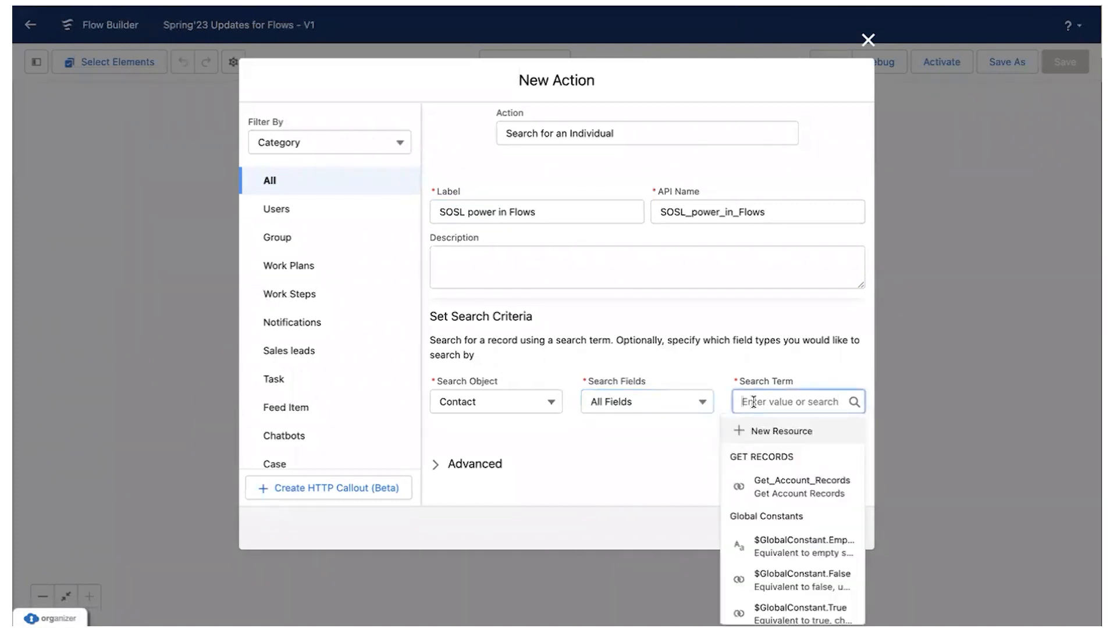
{"action": "type", "text": "united"}
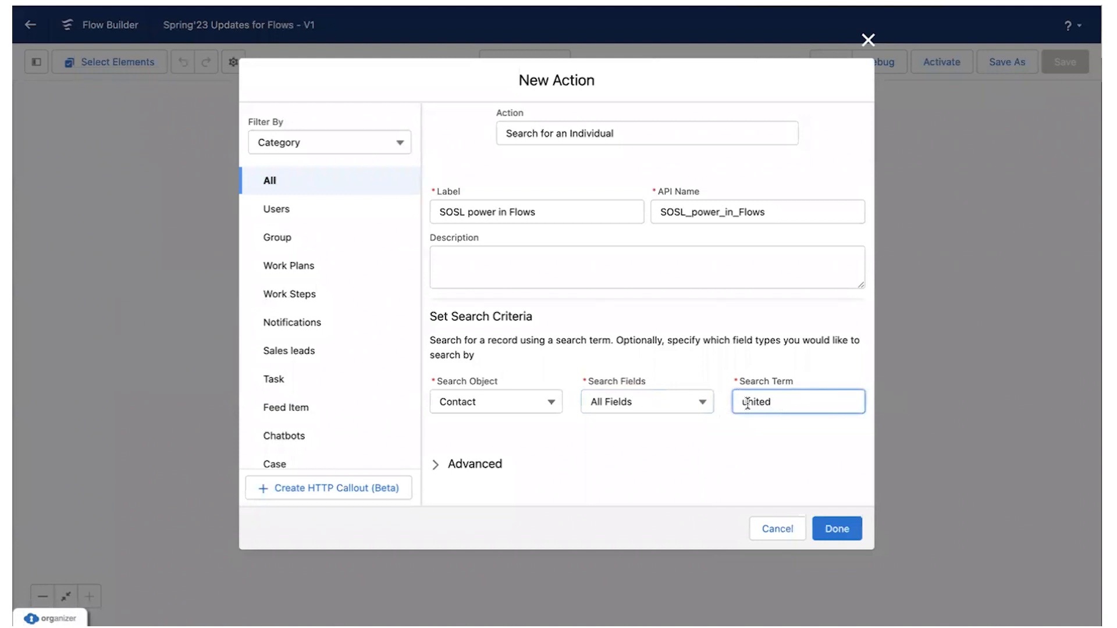
{"action": "double_click", "coordinate": [799, 403]}
{"action": "left_click", "coordinate": [803, 405]}
{"action": "left_click", "coordinate": [847, 530]}
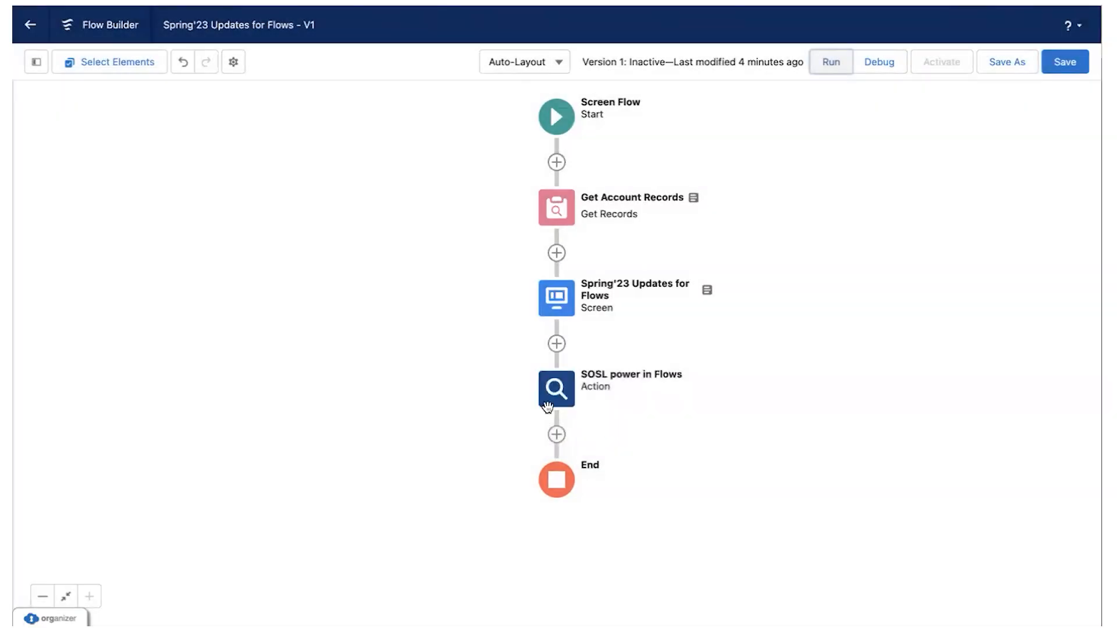
Add a Screen element after the SOSL power in Flows action
{"action": "left_click", "coordinate": [556, 435]}
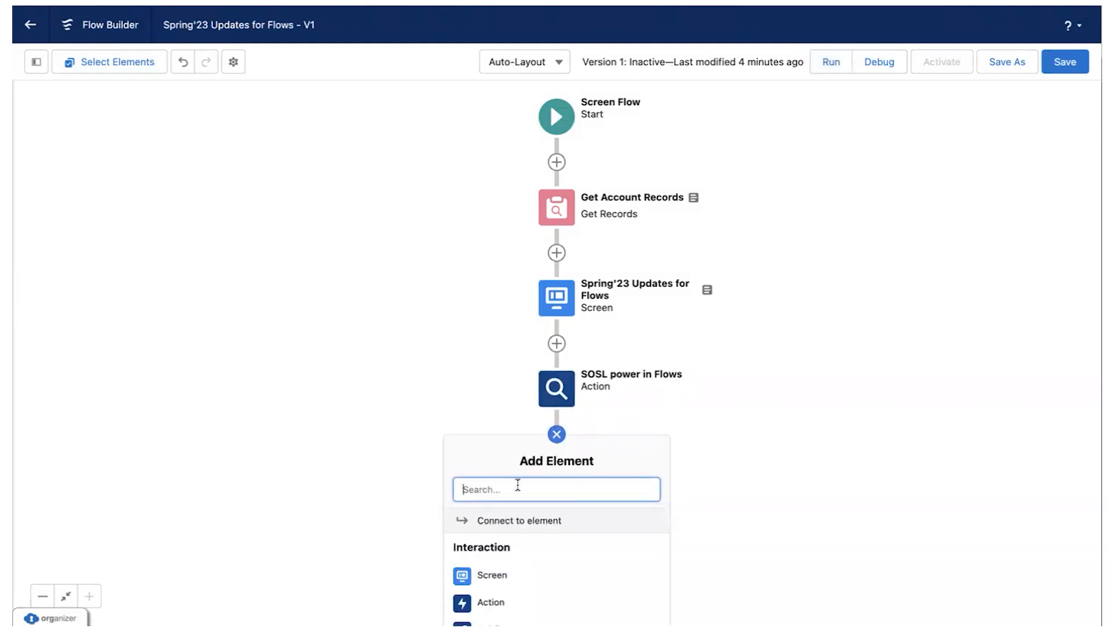
{"action": "type", "text": "scre"}
{"action": "left_click", "coordinate": [517, 521]}
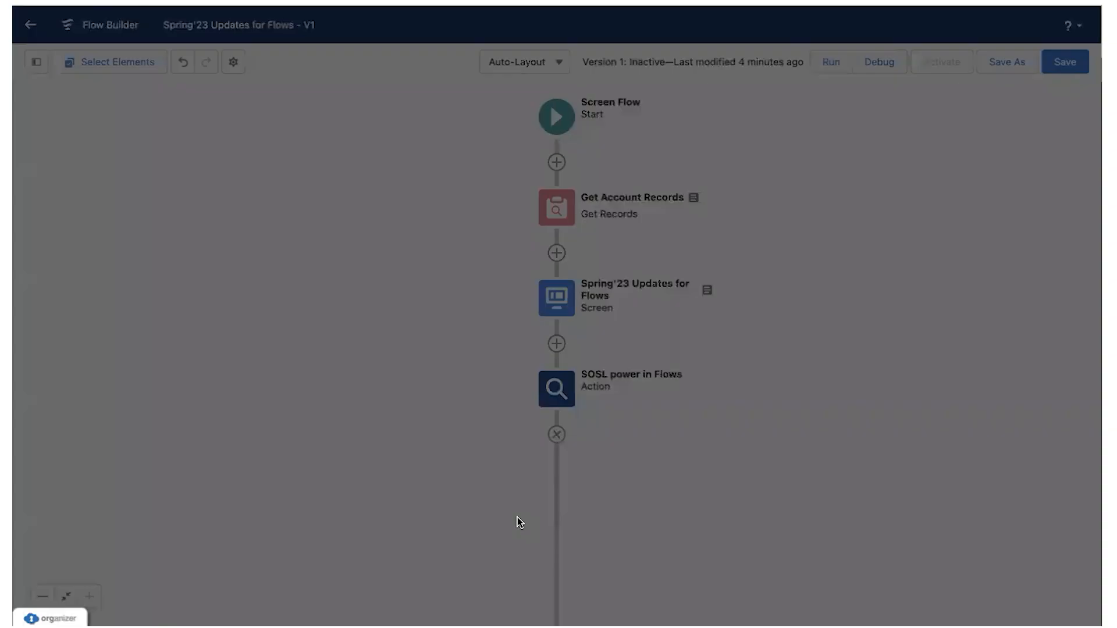
Place a Display Text component on the new screen and enter Display SOSL Records as its API name
{"action": "left_click", "coordinate": [150, 174]}
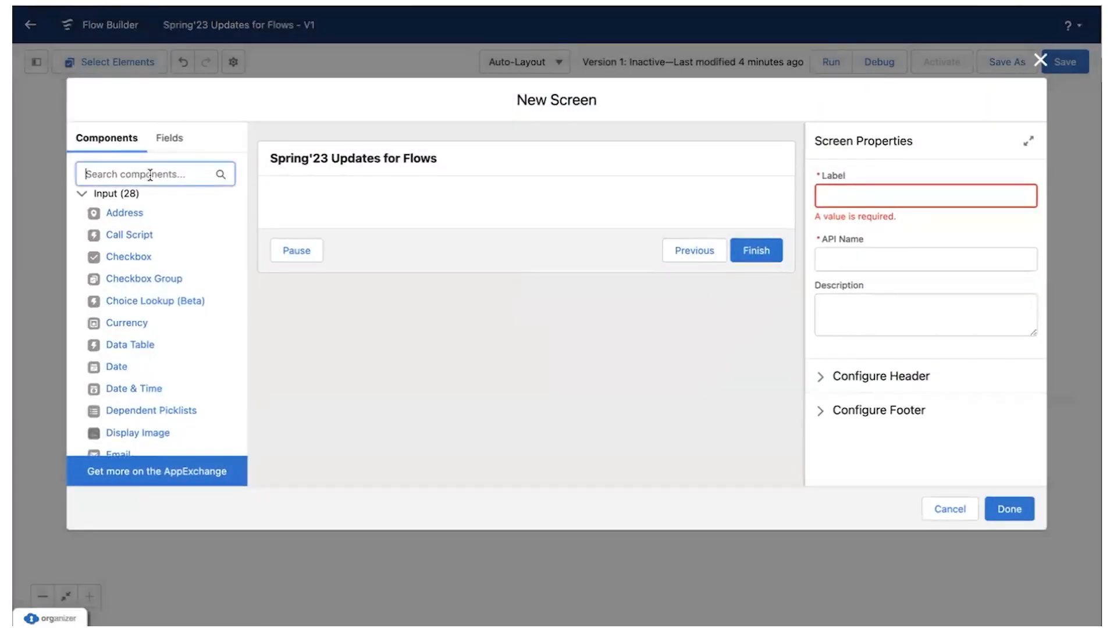
{"action": "type", "text": "disp"}
{"action": "left_click_drag", "start_coordinate": [121, 210], "coordinate": [312, 208]}
{"action": "left_click", "coordinate": [856, 180]}
{"action": "type", "text": "Display SOSL Records"}
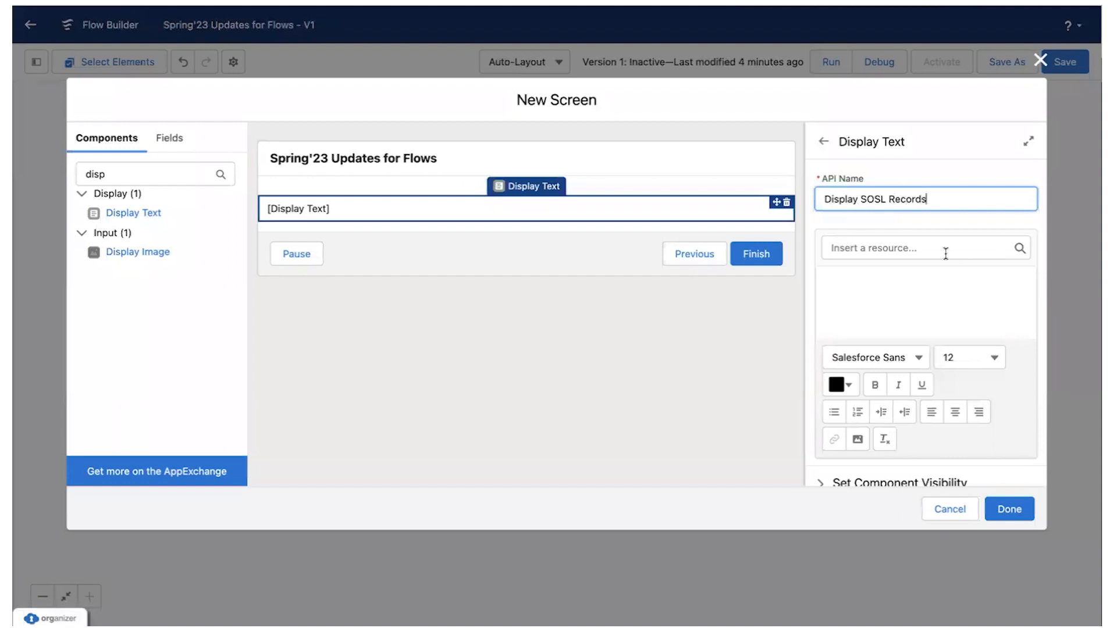
Correct the Display Text component's API name to Display_SOSL_Records
{"action": "left_click", "coordinate": [878, 286]}
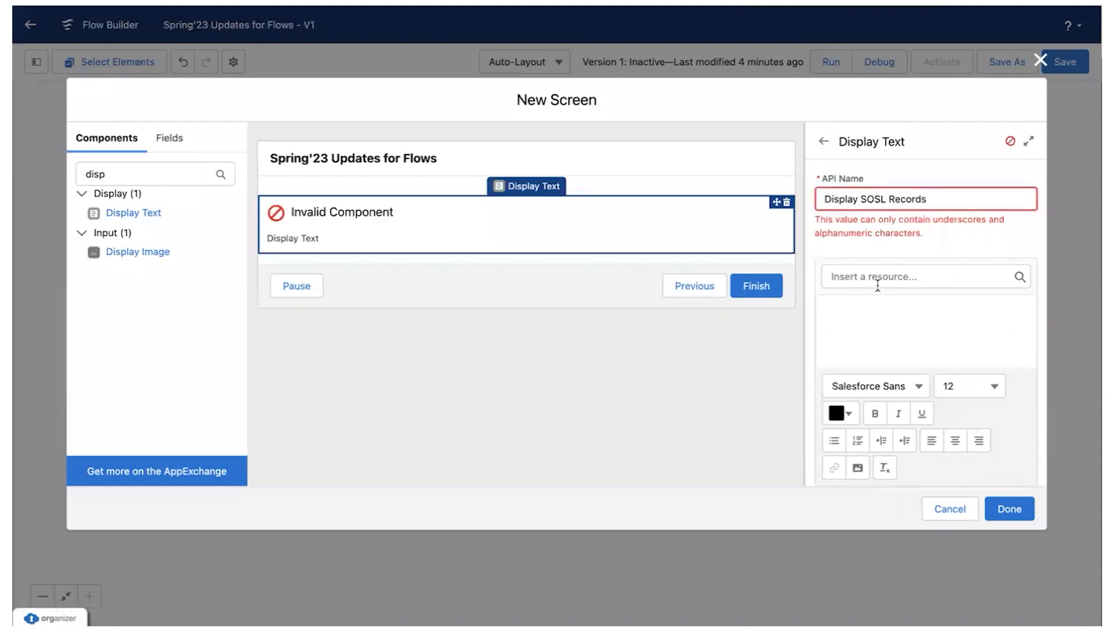
{"action": "left_click", "coordinate": [899, 199]}
{"action": "key", "text": "Left"}
{"action": "key", "text": "Left"}
{"action": "type", "text": "_"}
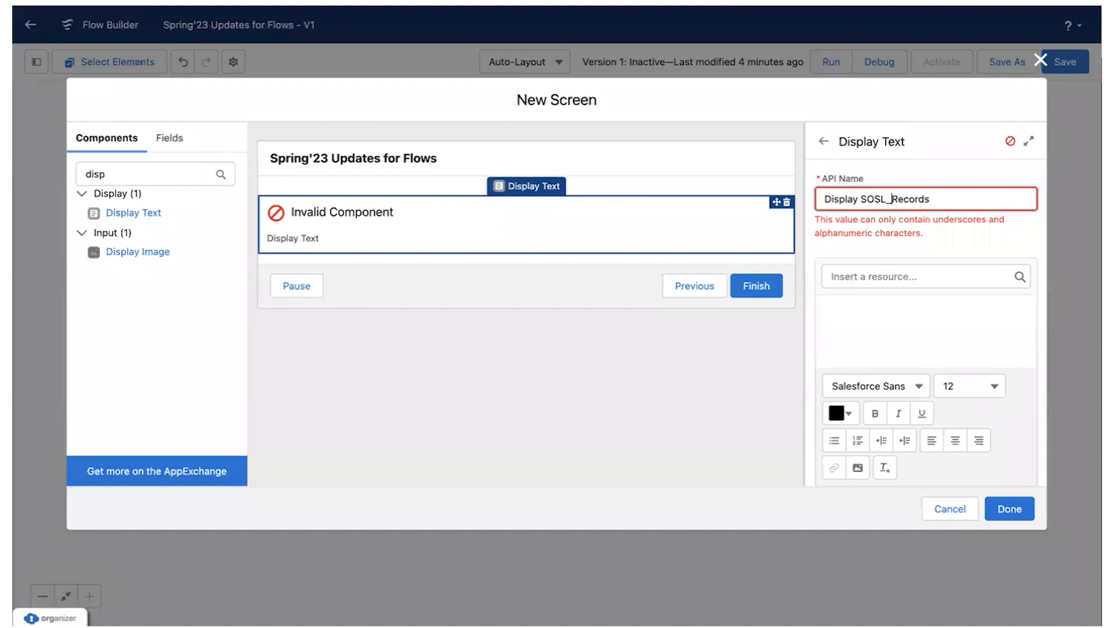
{"action": "key", "text": "BackSpace"}
{"action": "type", "text": "y"}
{"action": "key", "text": "BackSpace"}
{"action": "type", "text": "_"}
Enter the display text "This record is coming from Contact Object with Id" in the component's body
{"action": "left_click", "coordinate": [888, 321]}
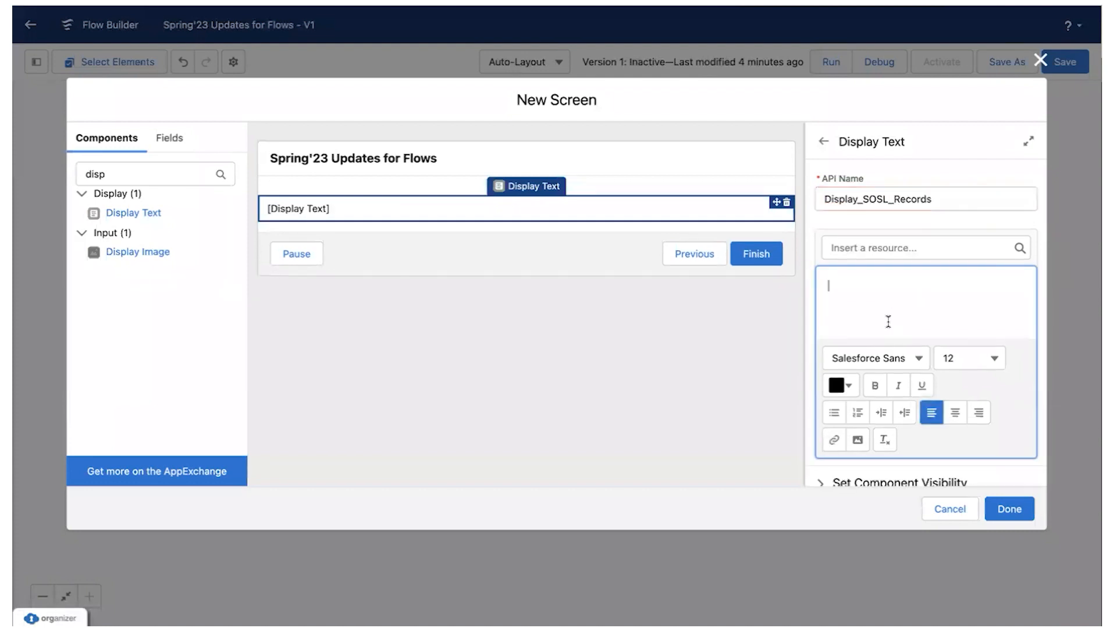
{"action": "type", "text": "This record is"}
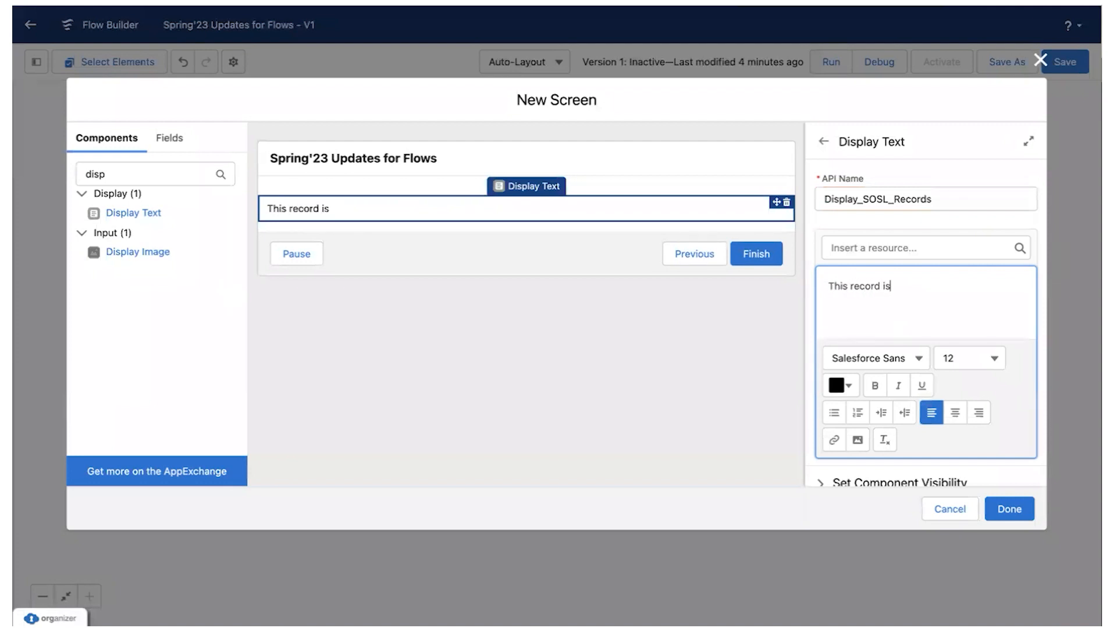
{"action": "type", "text": " coming fro"}
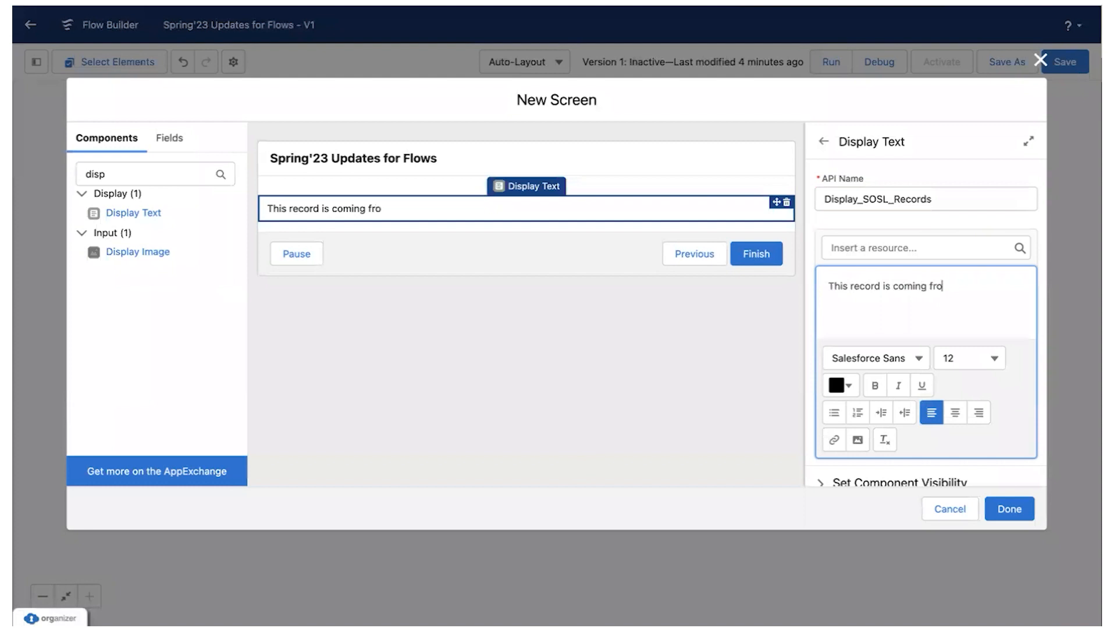
{"action": "type", "text": "m Conntact Object with Id"}
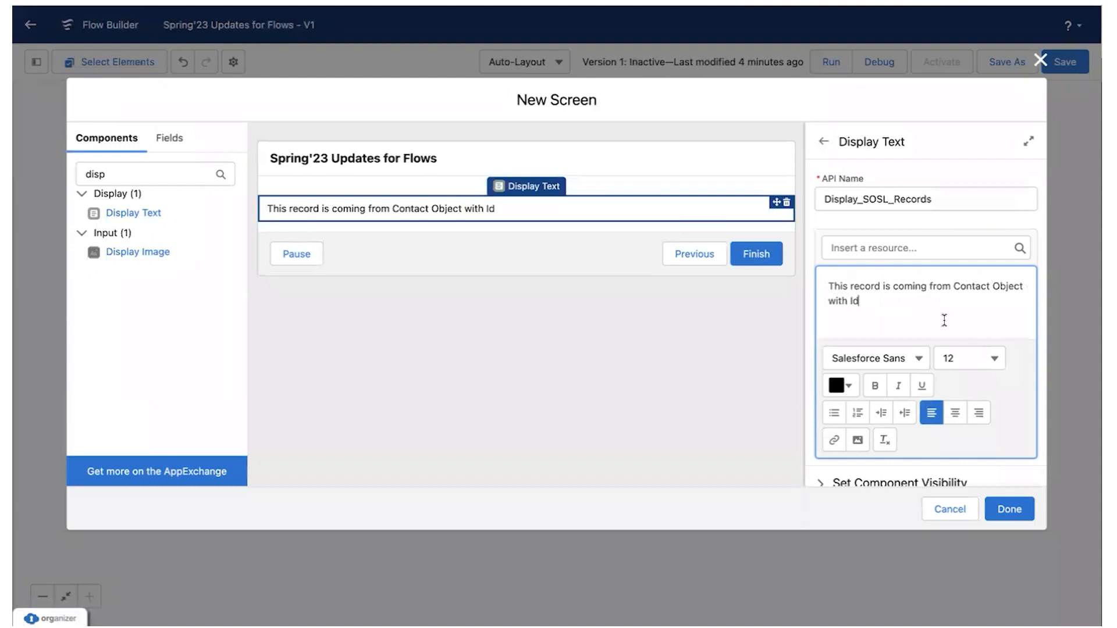
Insert the contactIds output of the SOSL power in Flows action at the end of the display text and try to finish the screen
{"action": "left_click", "coordinate": [889, 248]}
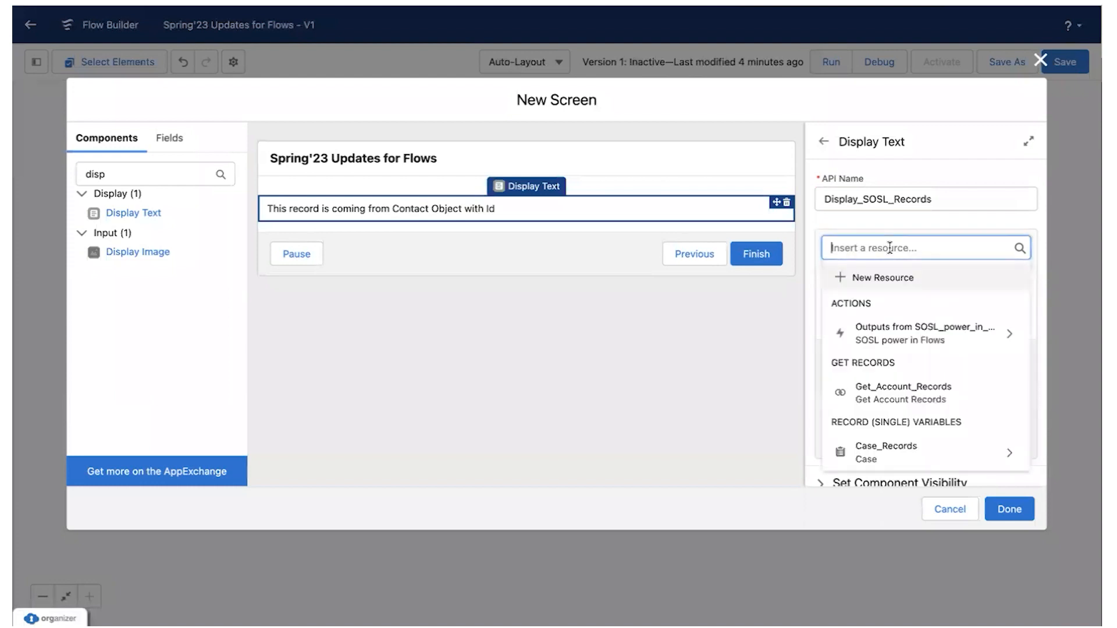
{"action": "scroll", "coordinate": [890, 344], "scroll_direction": "down", "scroll_amount": 1}
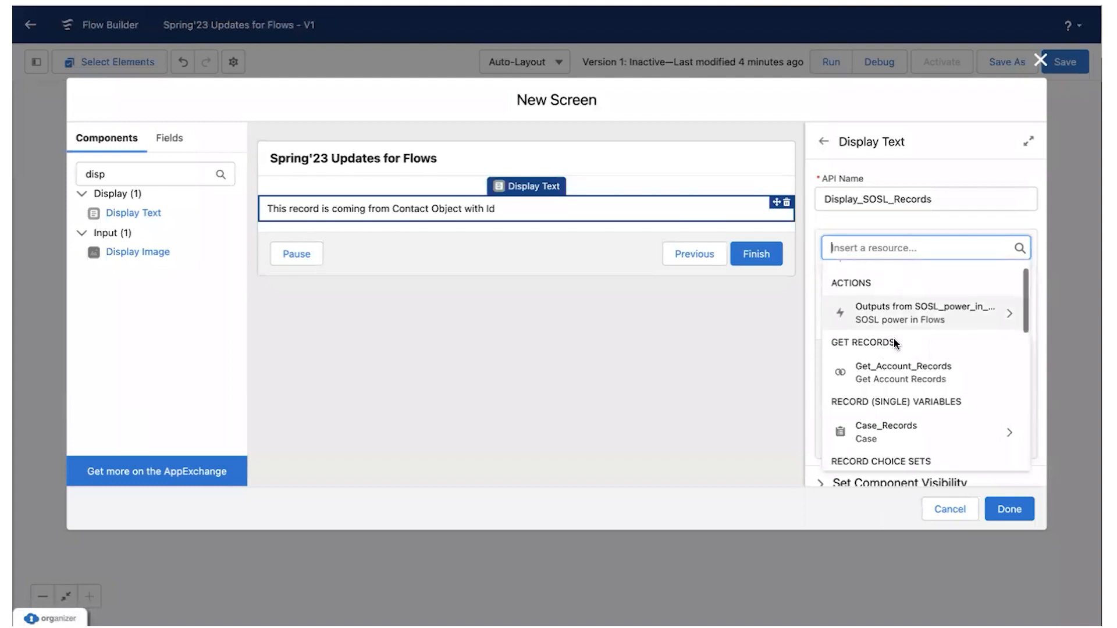
{"action": "left_click", "coordinate": [915, 316]}
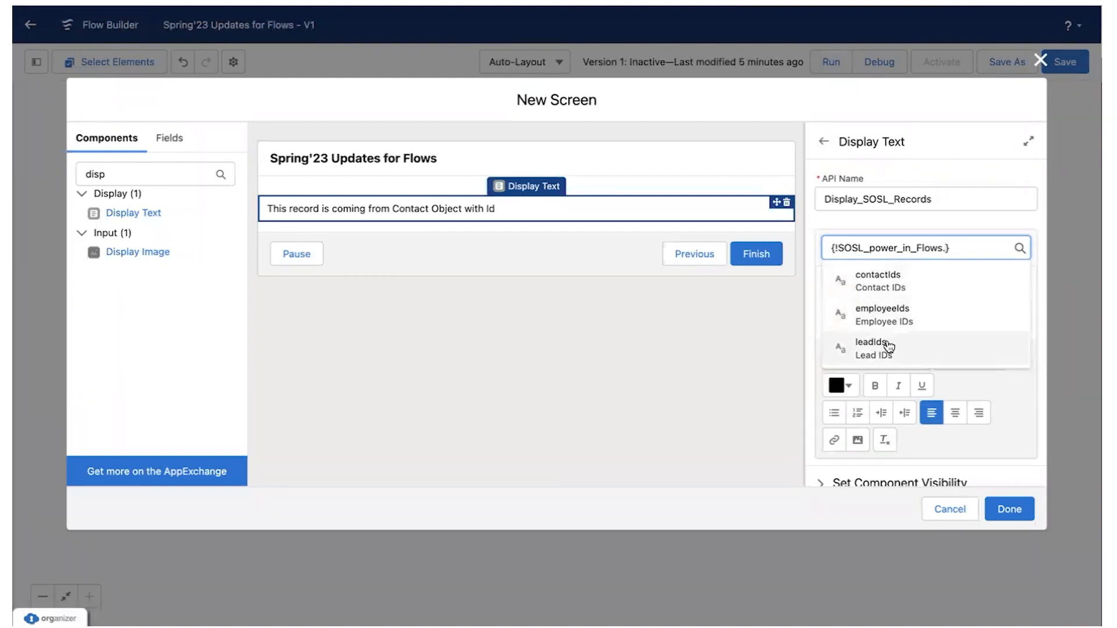
{"action": "left_click", "coordinate": [884, 290]}
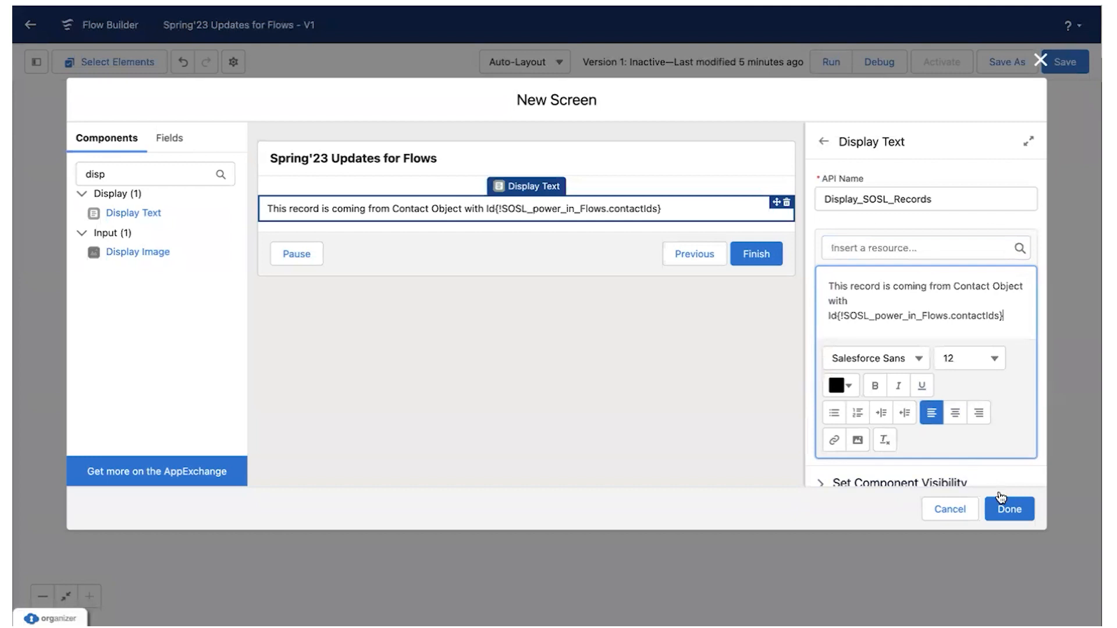
{"action": "scroll", "coordinate": [958, 463], "scroll_direction": "down", "scroll_amount": 1}
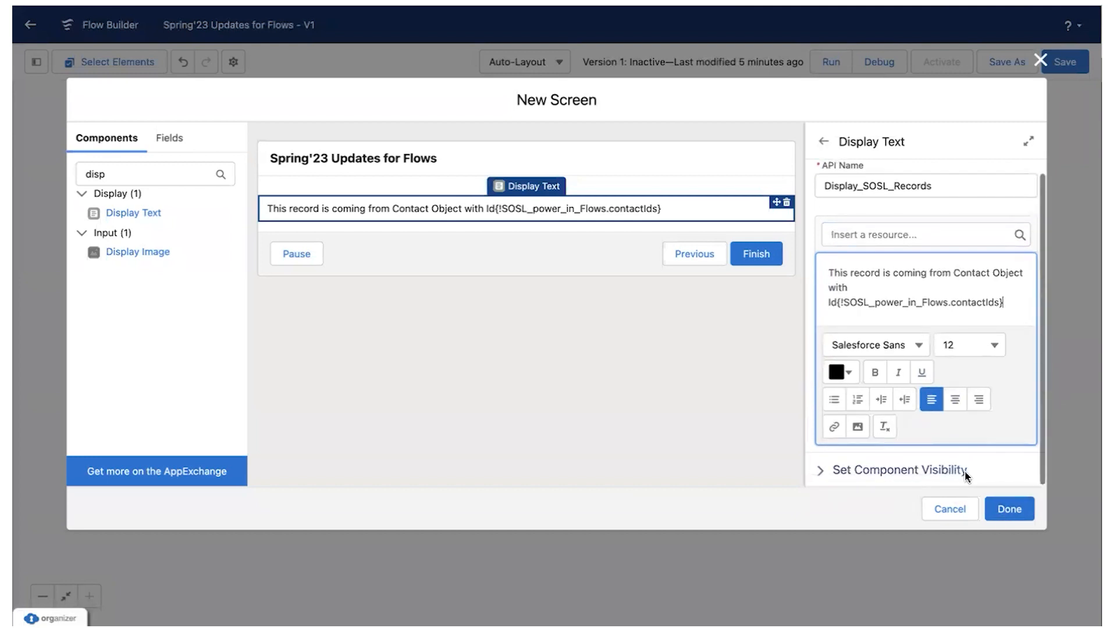
{"action": "left_click", "coordinate": [1032, 509]}
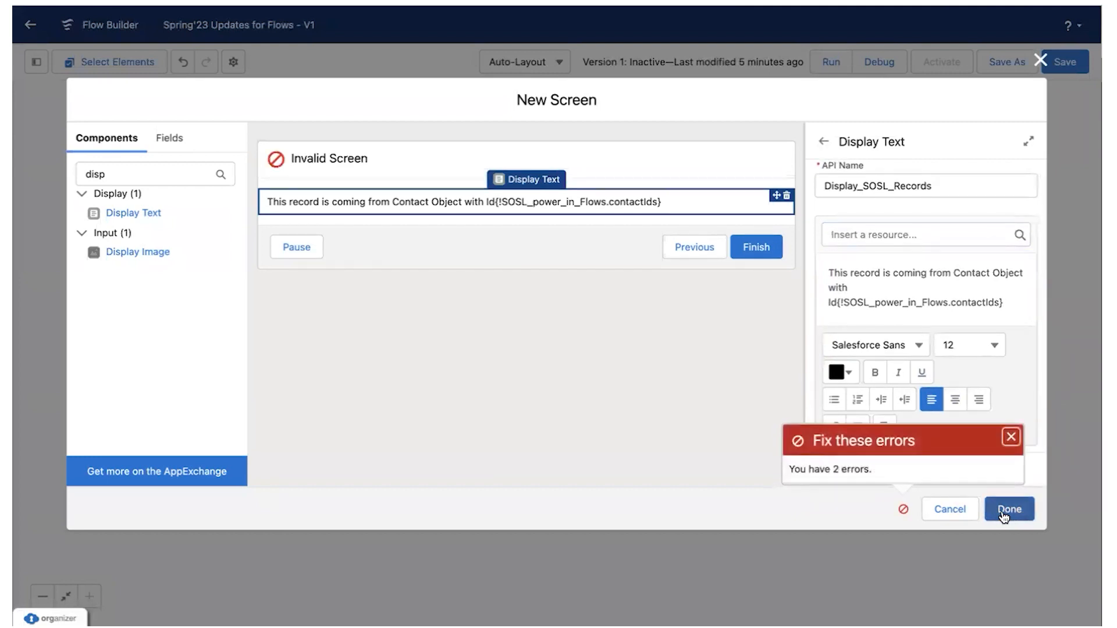
Label the new screen SOSL Records, with SOSL_Records as its API name
{"action": "left_click", "coordinate": [414, 146]}
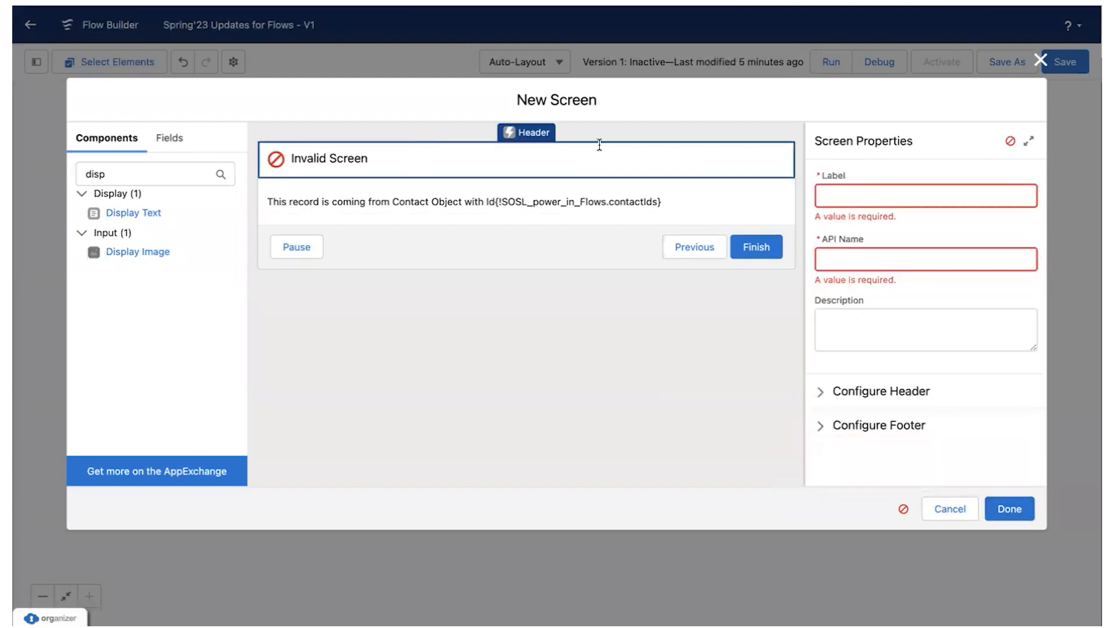
{"action": "left_click", "coordinate": [894, 198]}
{"action": "type", "text": "S"}
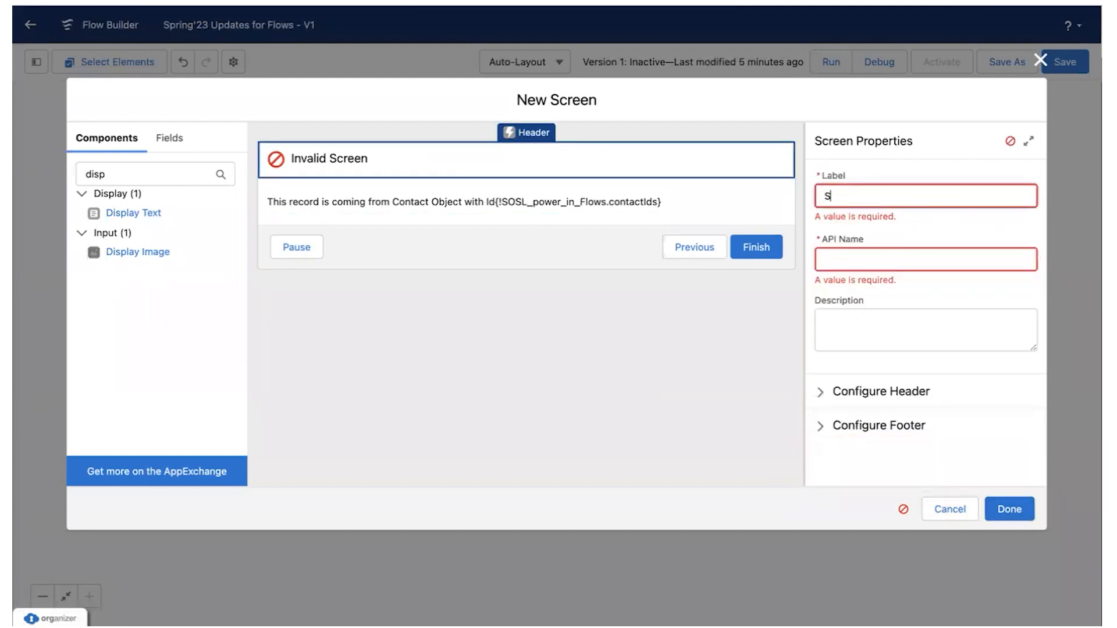
{"action": "type", "text": "SOSL"}
{"action": "key", "text": "BackSpace"}
{"action": "key", "text": "BackSpace"}
{"action": "key", "text": "BackSpace"}
{"action": "key", "text": "BackSpace"}
{"action": "type", "text": "sosL Records"}
{"action": "key", "text": "Tab"}
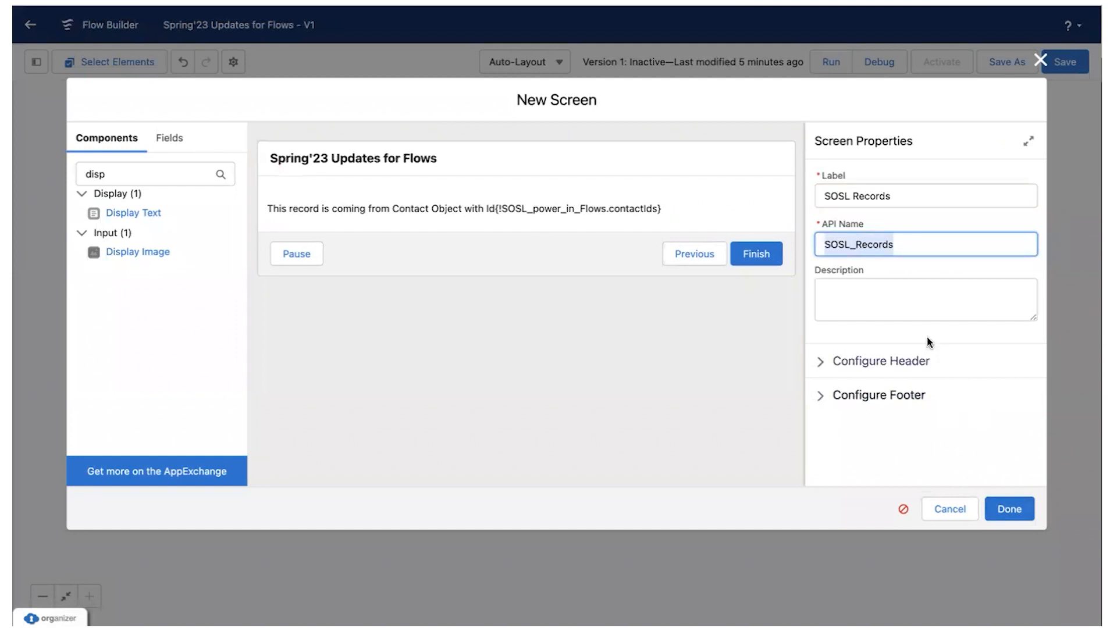
Describe the screen as "this is to show rEcords fetched using "Get Individual Records"Action" and finish the screen
{"action": "left_click", "coordinate": [912, 305]}
{"action": "type", "text": "this is"}
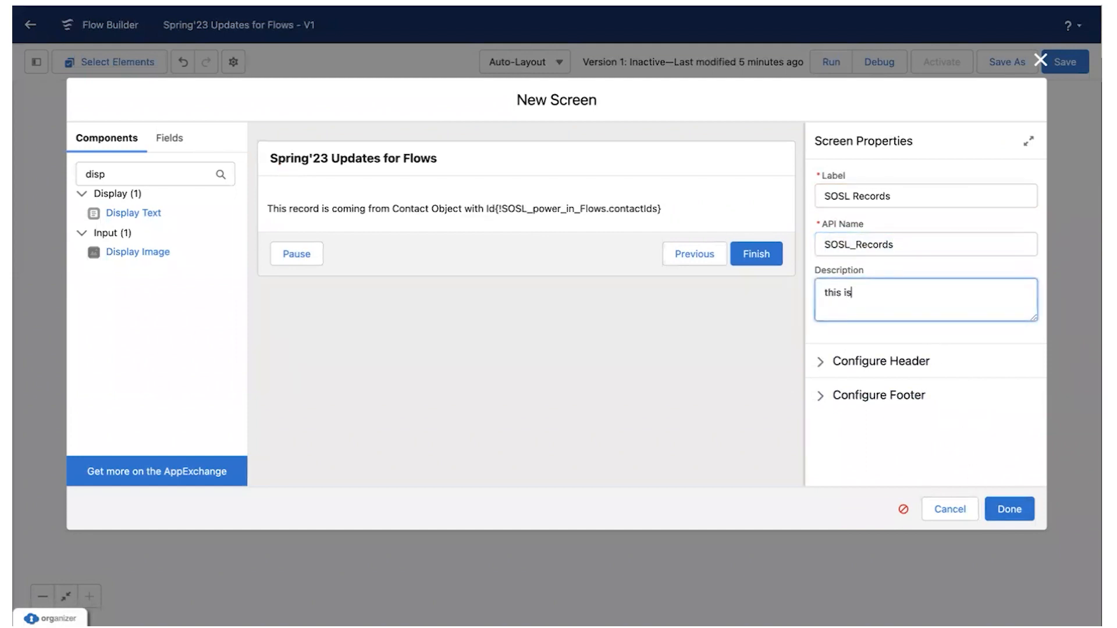
{"action": "type", "text": " to show rEcords fetched"}
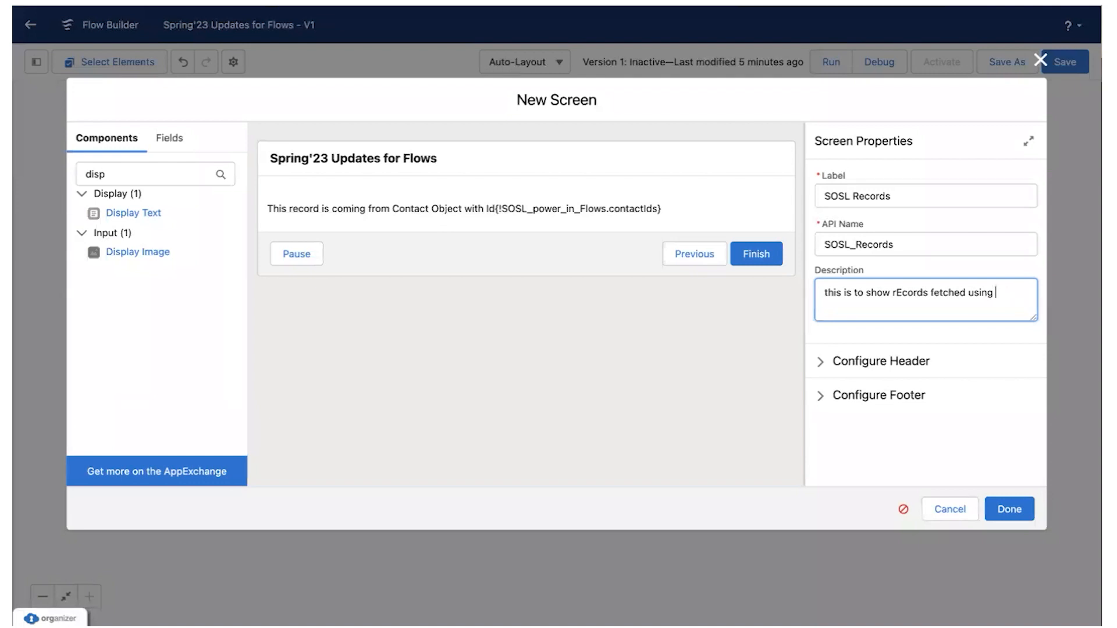
{"action": "type", "text": "using \"Get ID"}
{"action": "key", "text": "BackSpace"}
{"action": "type", "text": "ndividual Records"}
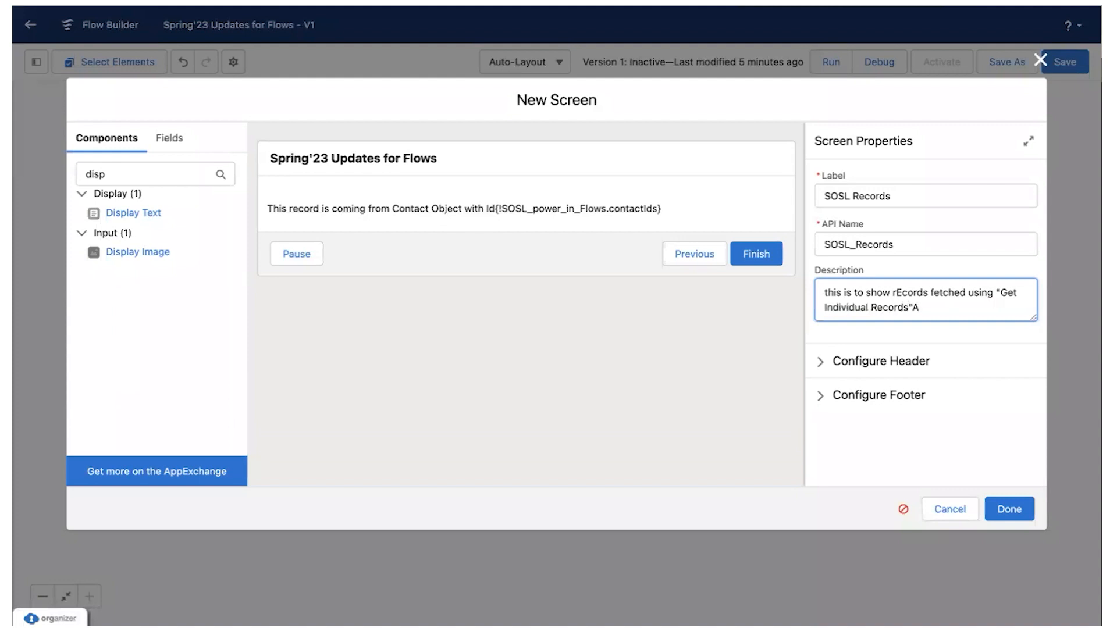
{"action": "type", "text": "Action"}
{"action": "left_click", "coordinate": [1009, 510]}
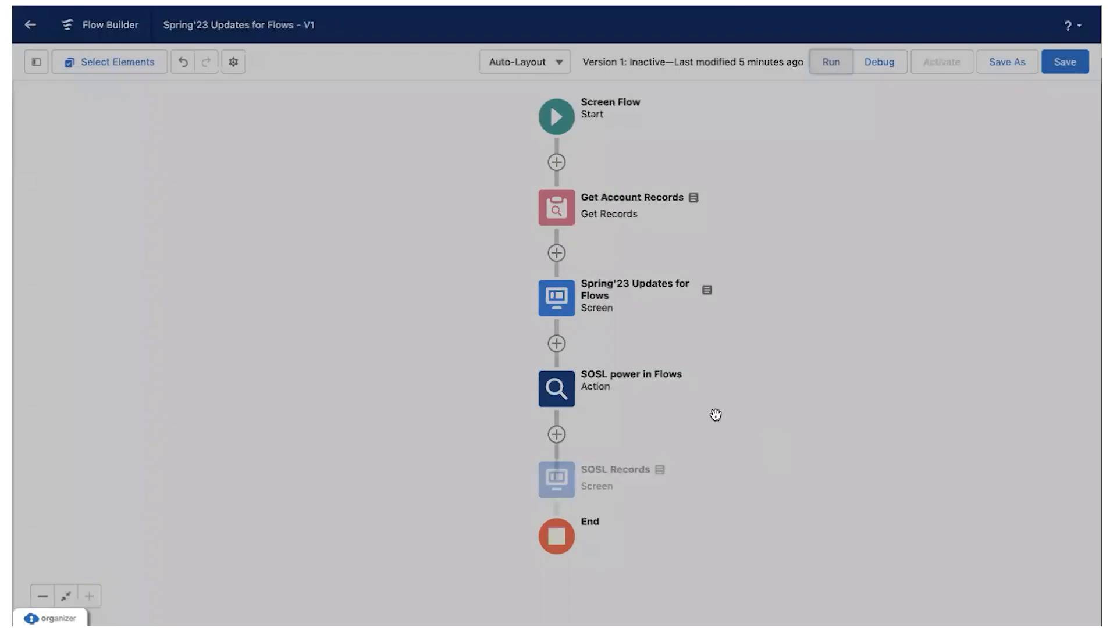
Save the flow, run it and advance past its first screen to the SOSL Records screen
{"action": "left_click", "coordinate": [1057, 71]}
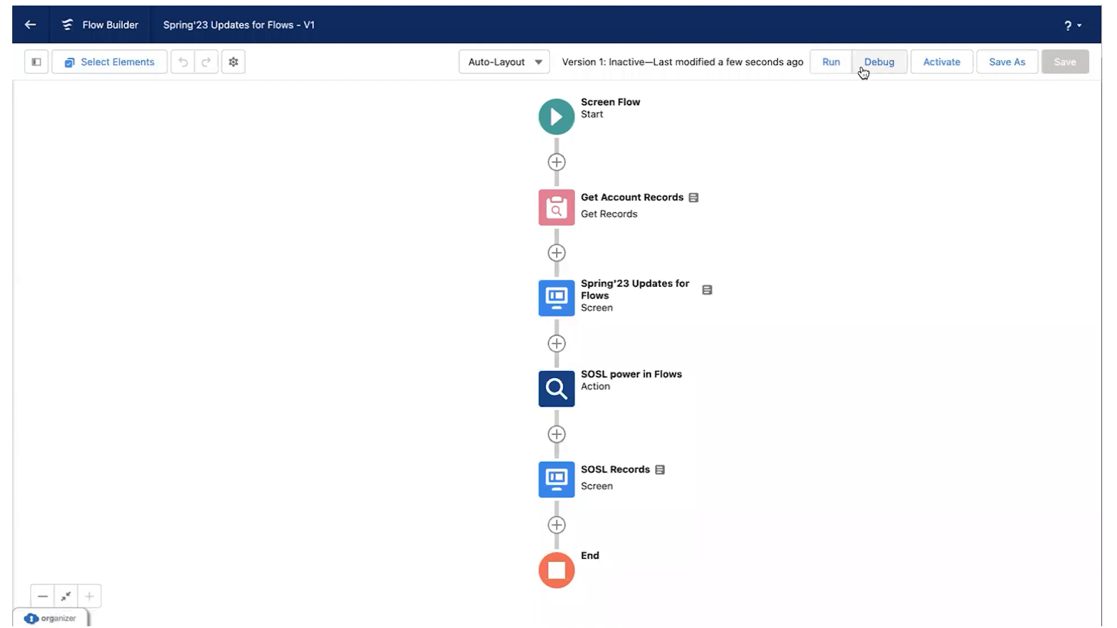
{"action": "left_click", "coordinate": [825, 70]}
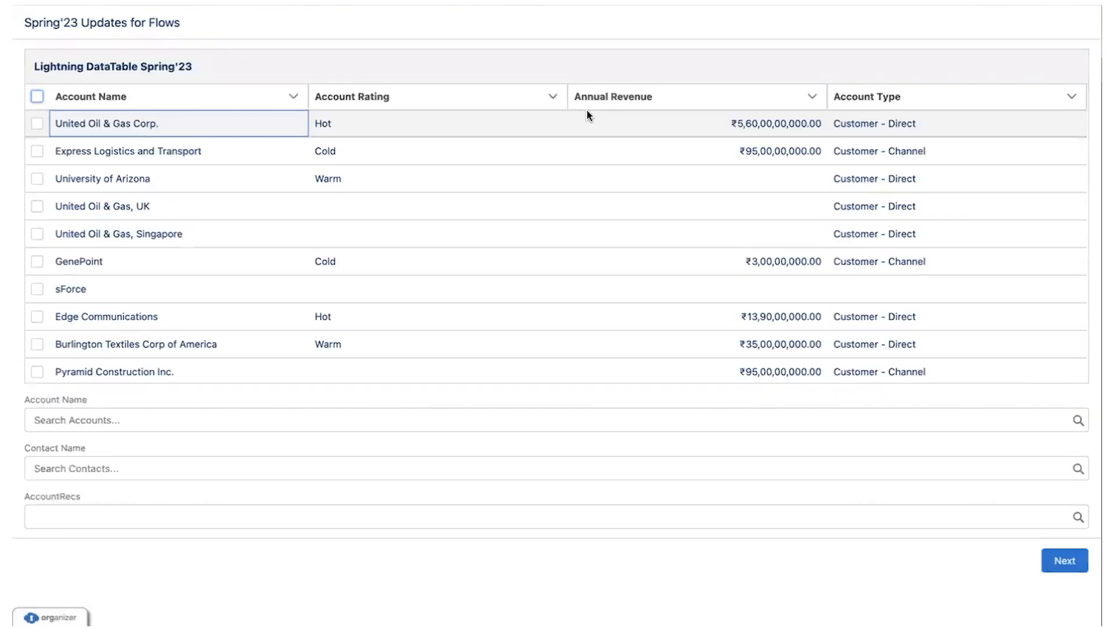
{"action": "scroll", "coordinate": [330, 364], "scroll_direction": "down", "scroll_amount": 2}
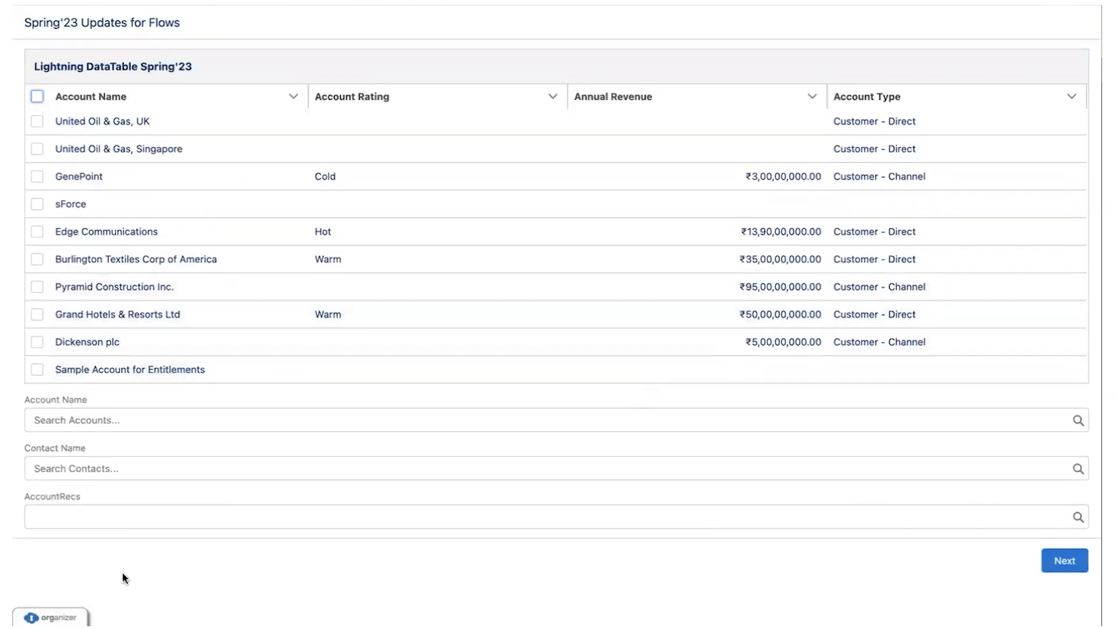
{"action": "left_click", "coordinate": [87, 516]}
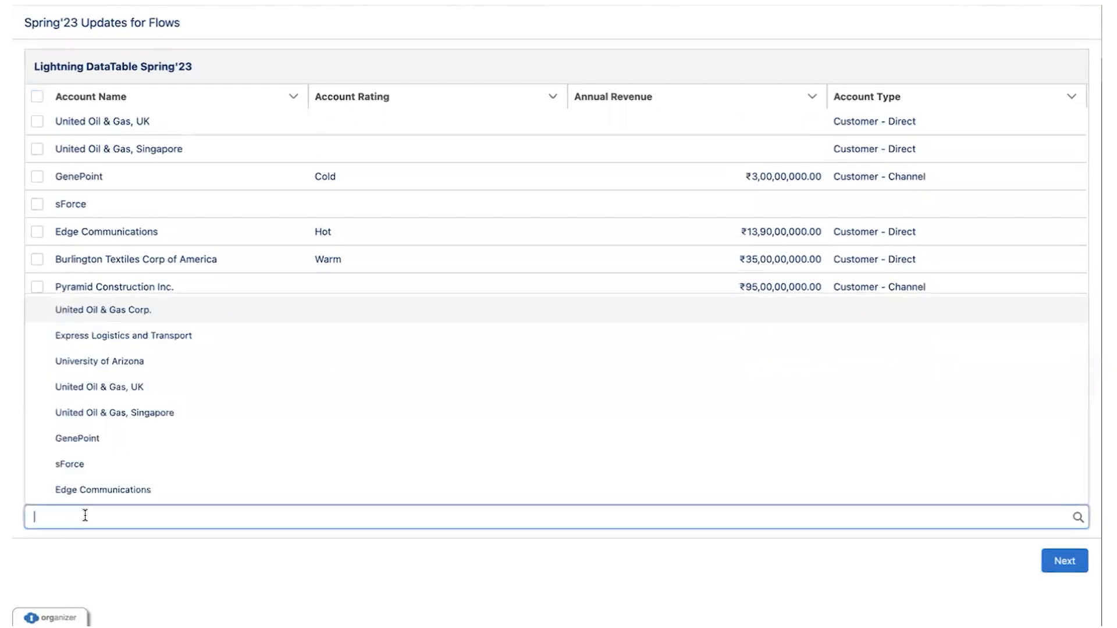
{"action": "left_click", "coordinate": [43, 580]}
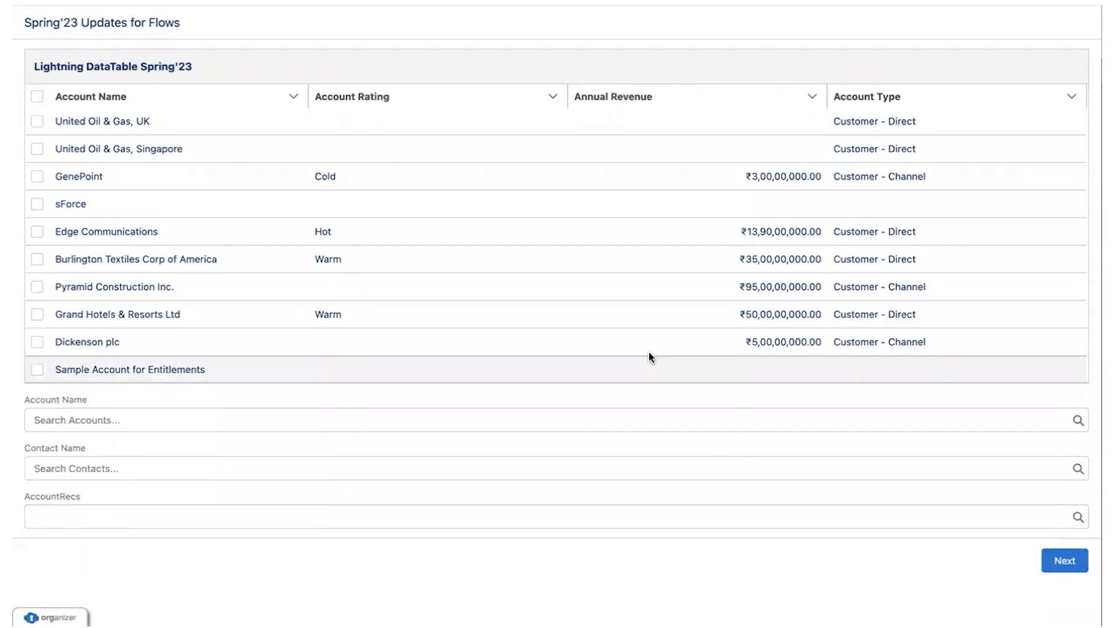
{"action": "left_click", "coordinate": [1081, 574]}
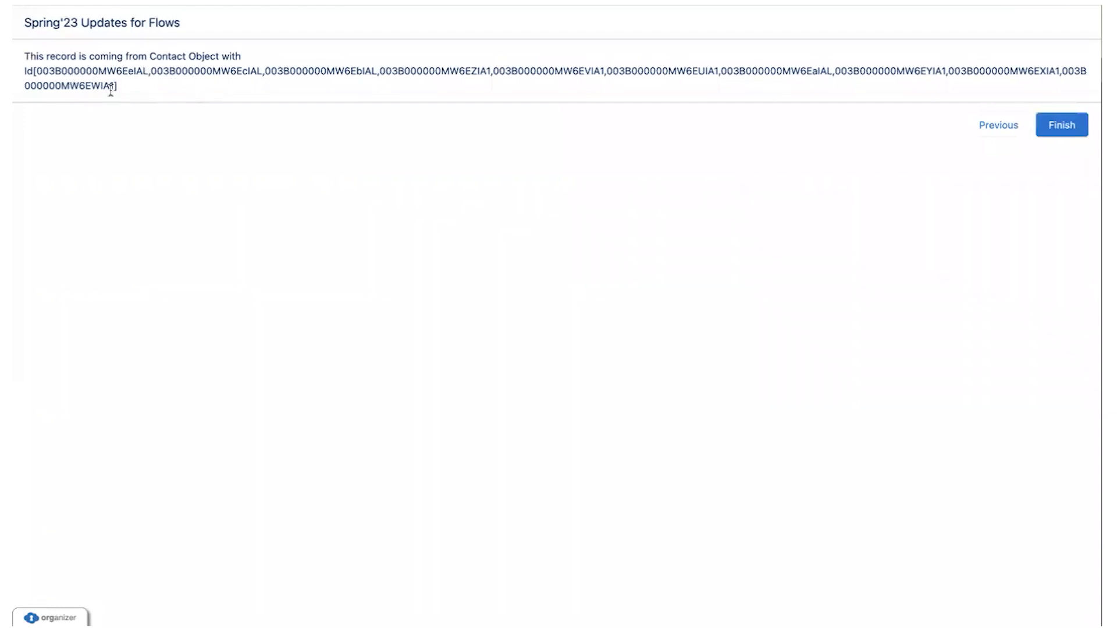
Examine the individual Contact Ids returned by the search action in the running flow's display text
{"action": "left_click_drag", "start_coordinate": [116, 88], "coordinate": [41, 67]}
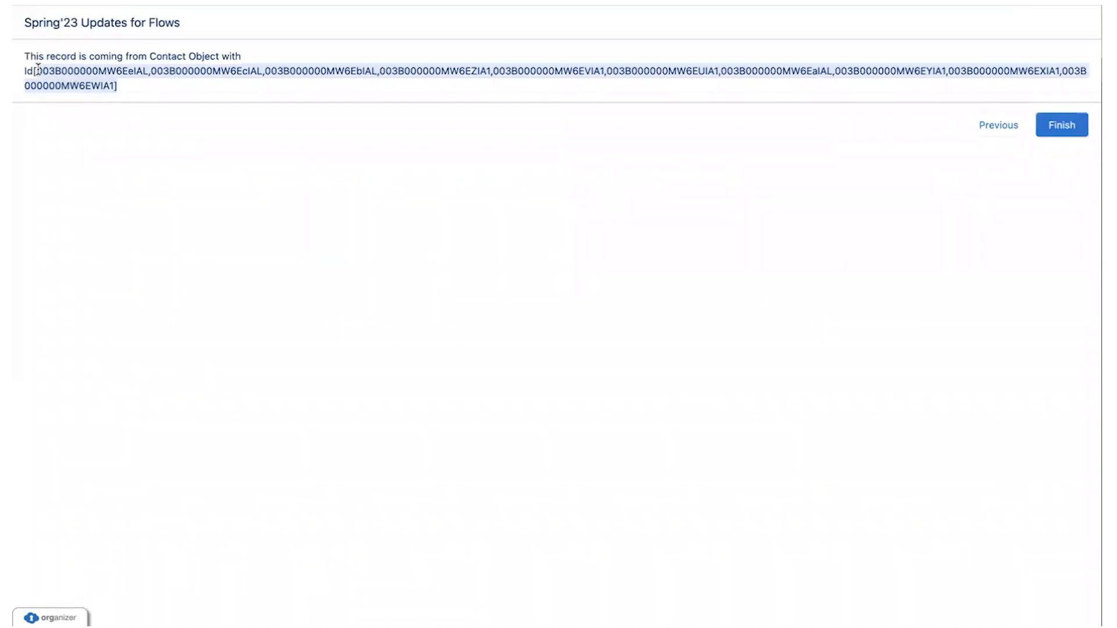
{"action": "left_click", "coordinate": [37, 69]}
{"action": "left_click_drag", "start_coordinate": [37, 69], "coordinate": [109, 87]}
{"action": "double_click", "coordinate": [166, 70]}
{"action": "left_click", "coordinate": [352, 75]}
{"action": "double_click", "coordinate": [352, 75]}
{"action": "left_click", "coordinate": [447, 73]}
{"action": "double_click", "coordinate": [447, 73]}
{"action": "left_click", "coordinate": [542, 74]}
{"action": "double_click", "coordinate": [542, 75]}
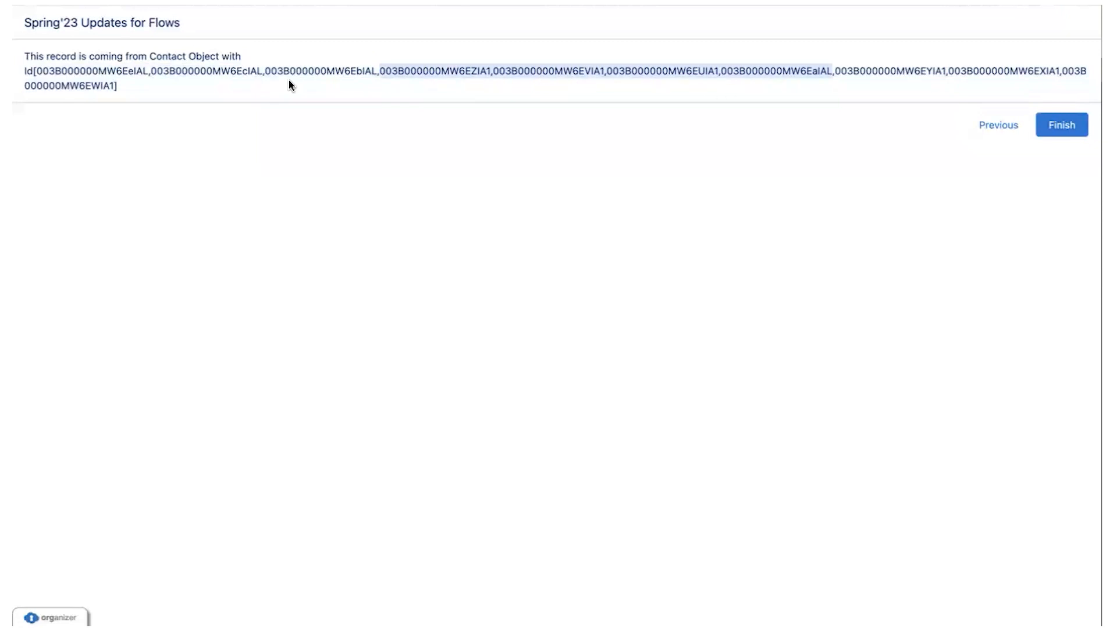
{"action": "left_click", "coordinate": [79, 67]}
{"action": "double_click", "coordinate": [79, 68]}
{"action": "double_click", "coordinate": [208, 73]}
{"action": "double_click", "coordinate": [331, 65]}
{"action": "double_click", "coordinate": [424, 68]}
{"action": "left_click", "coordinate": [527, 80]}
{"action": "double_click", "coordinate": [526, 61]}
{"action": "left_click", "coordinate": [527, 62]}
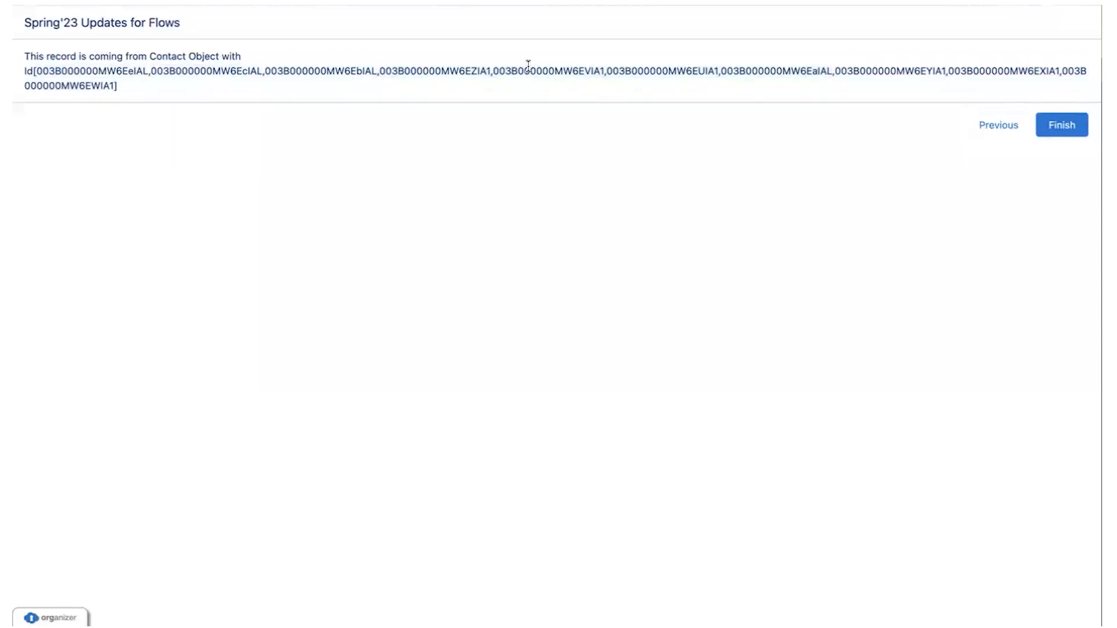
Copy the third Contact Id in the displayed list
{"action": "double_click", "coordinate": [455, 69]}
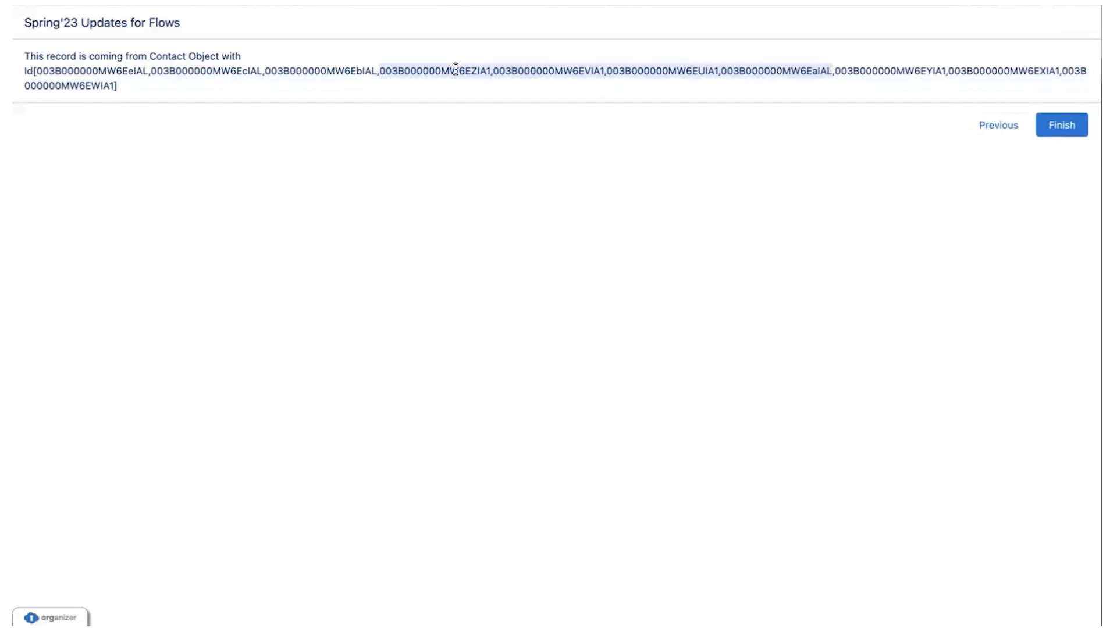
{"action": "double_click", "coordinate": [320, 71]}
{"action": "key", "text": "super+c"}
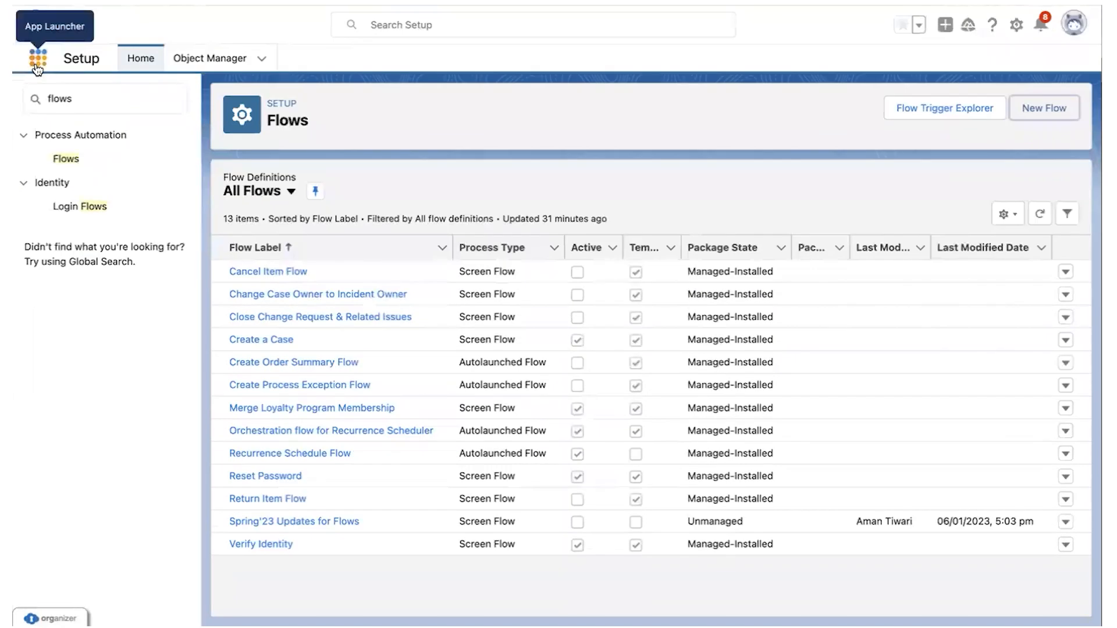
Search the Setup page's app launcher for cont, open Contacts in a new browser tab and dismiss the notification request
{"action": "left_click", "coordinate": [37, 65]}
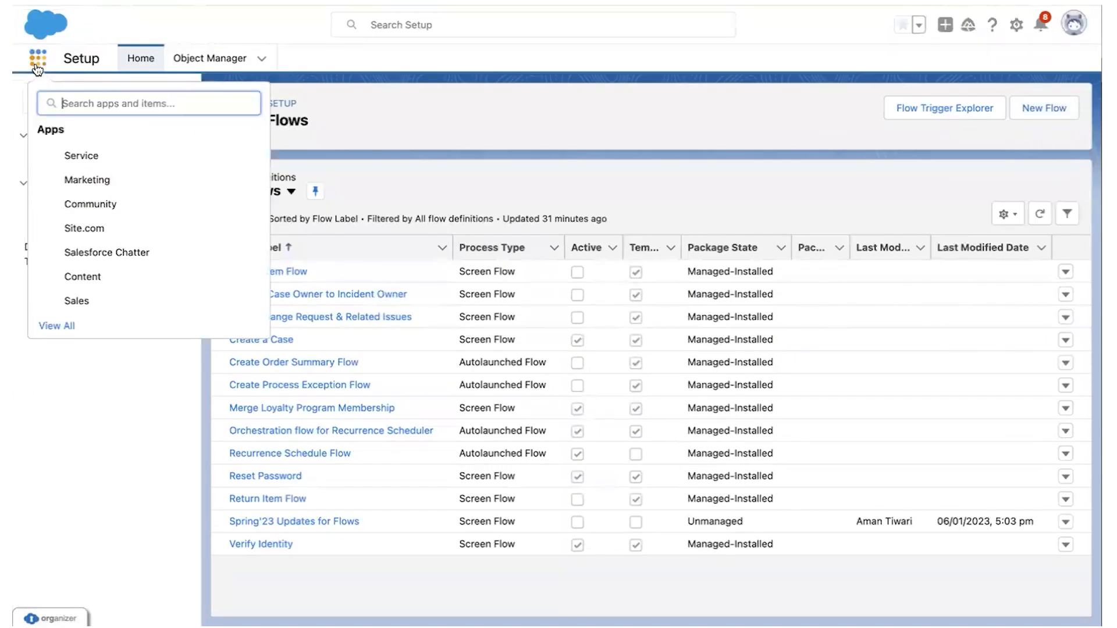
{"action": "type", "text": "cont"}
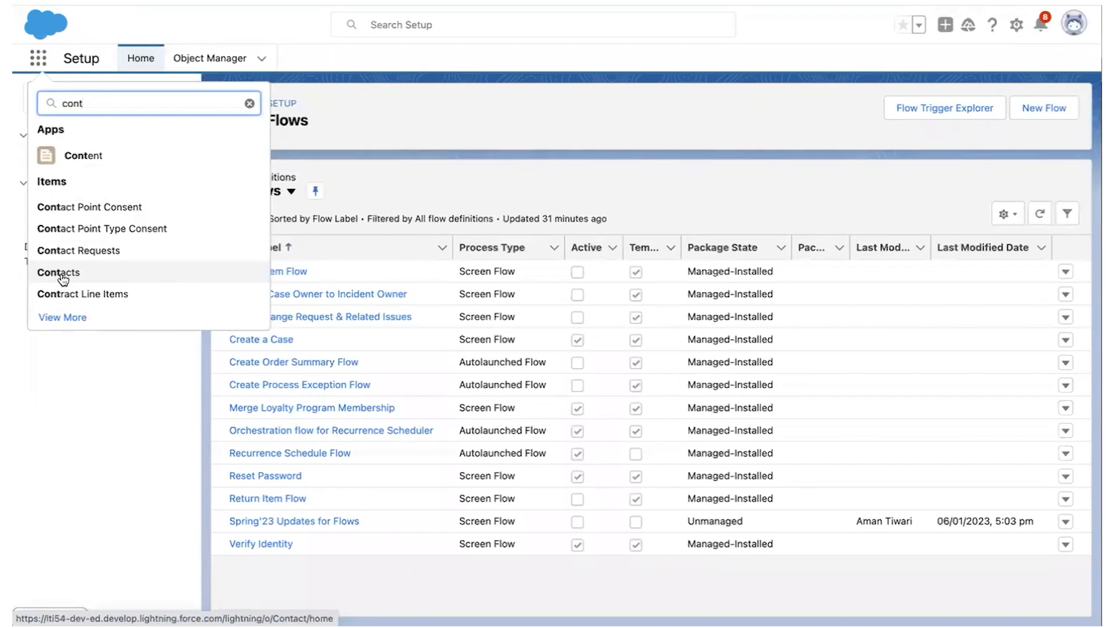
{"action": "right_click", "coordinate": [71, 274]}
{"action": "left_click", "coordinate": [87, 283]}
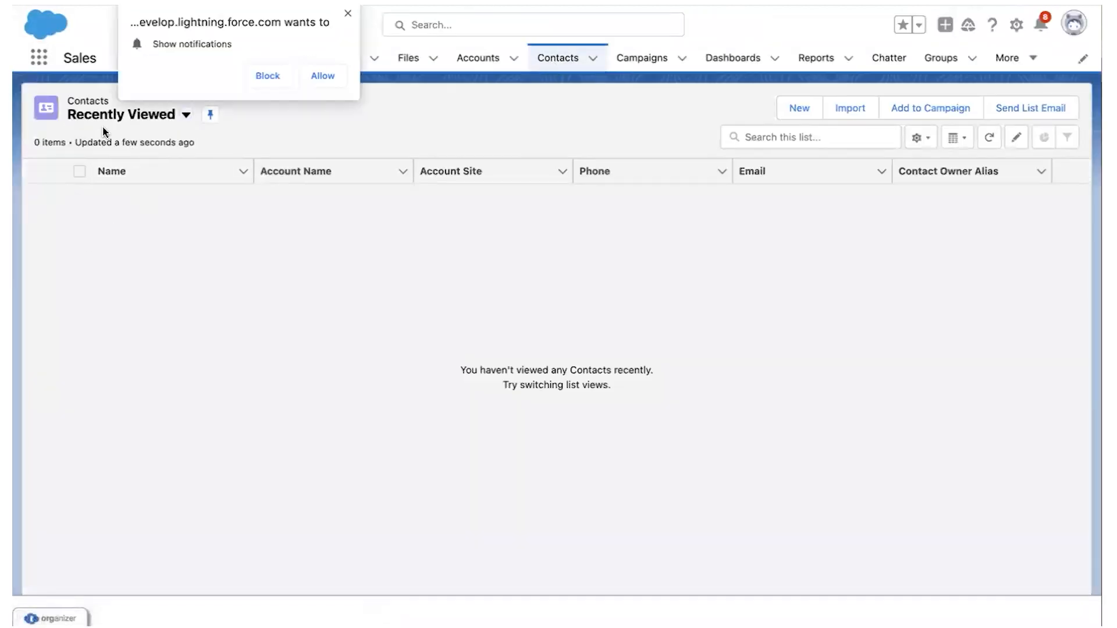
{"action": "left_click", "coordinate": [348, 12]}
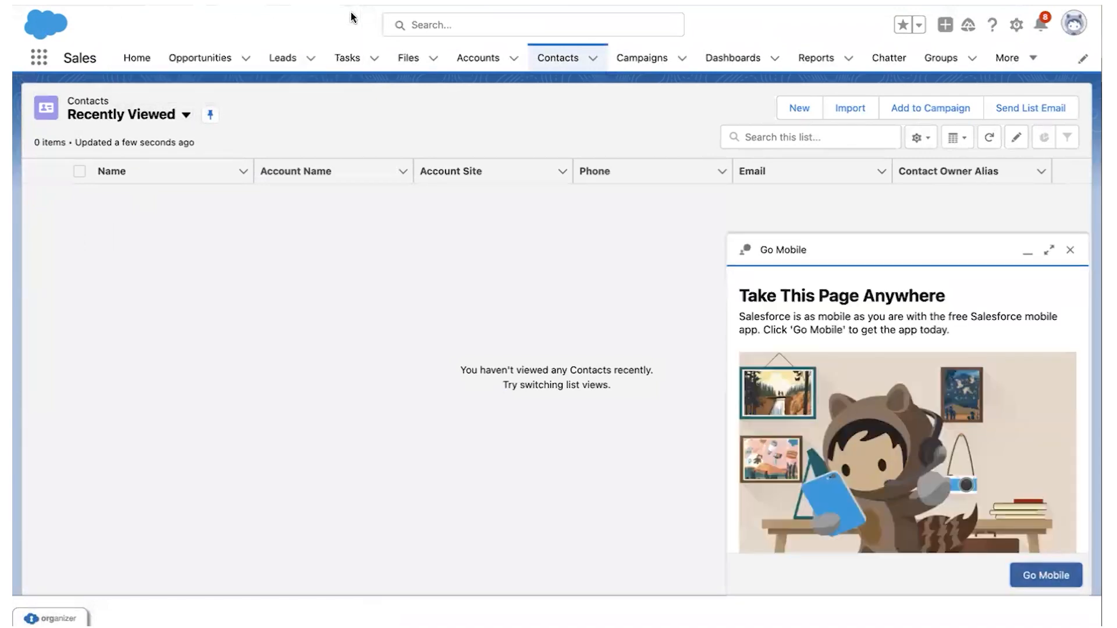
Show the All Contacts list view, dismiss the Go Mobile prompt and open the first contact in the list
{"action": "left_click", "coordinate": [108, 120]}
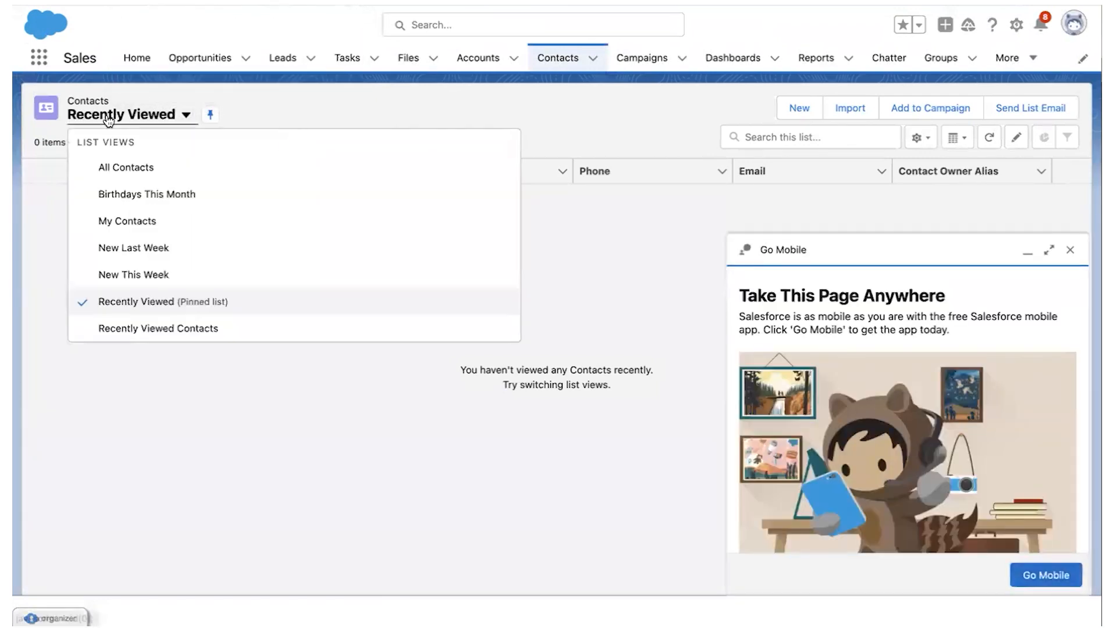
{"action": "left_click", "coordinate": [109, 169]}
{"action": "left_click", "coordinate": [1069, 251]}
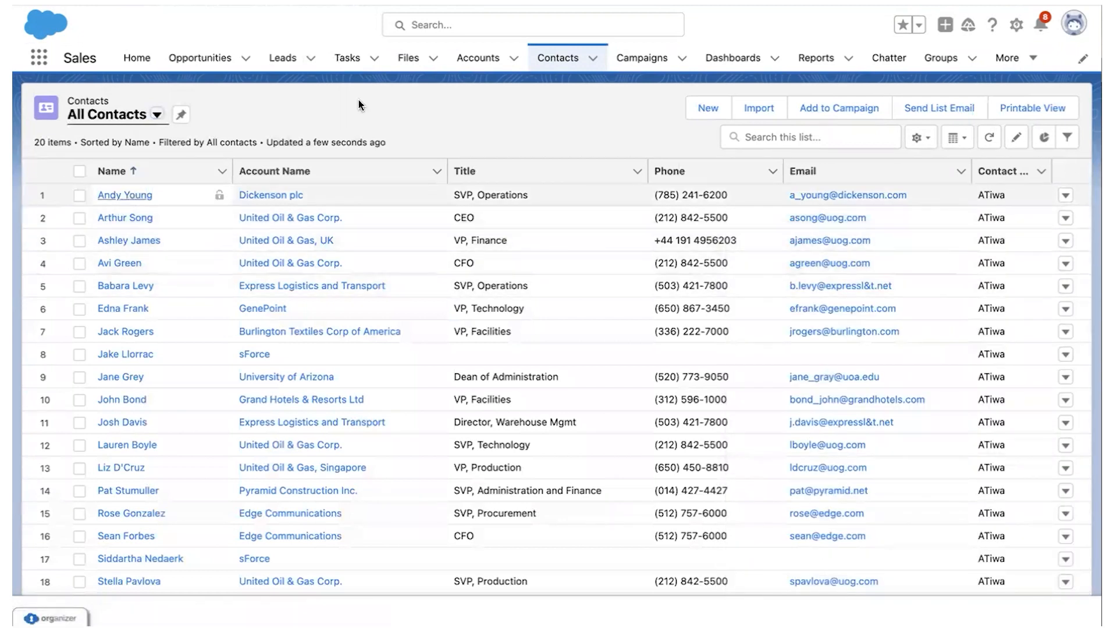
{"action": "left_click", "coordinate": [119, 197]}
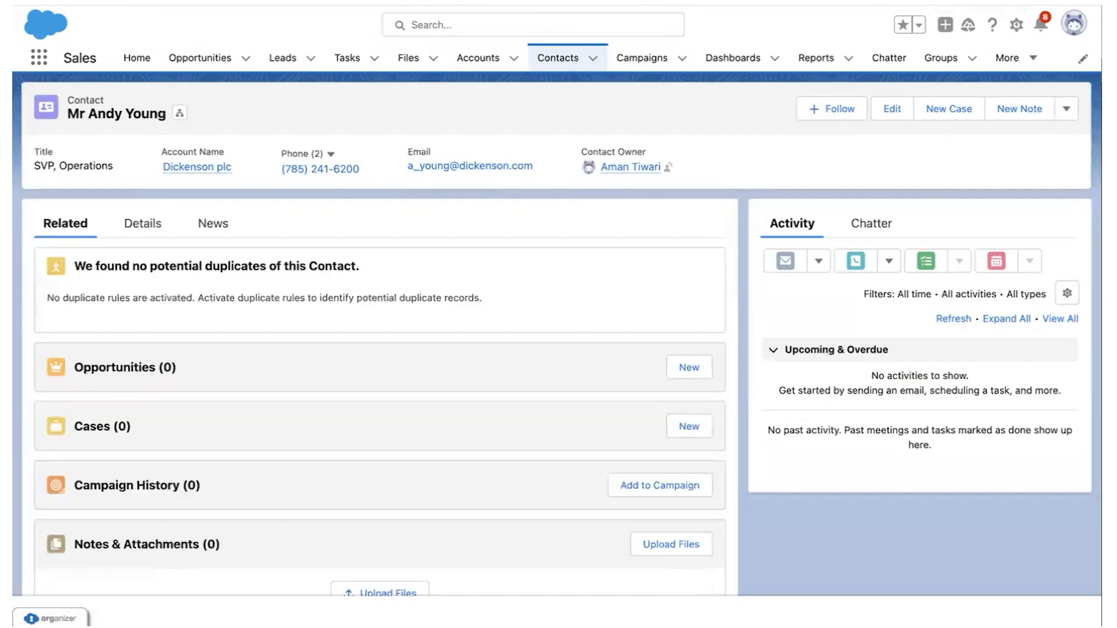
Replace the record Id in the contact page's URL with the copied Contact Id and load that record
{"action": "right_click", "coordinate": [517, 1]}
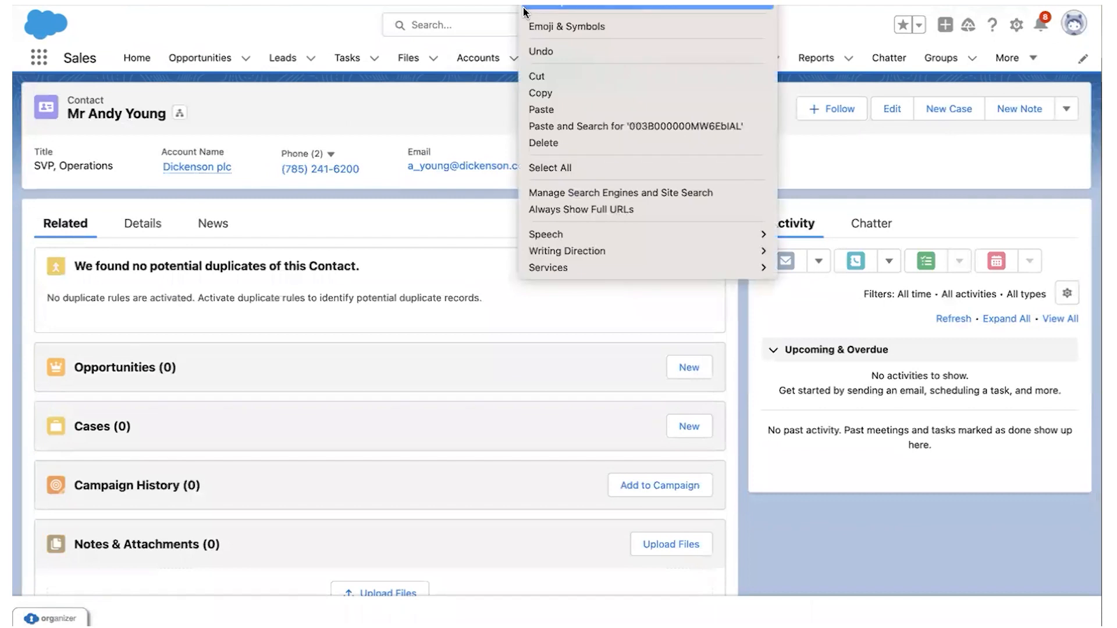
{"action": "left_click", "coordinate": [559, 109]}
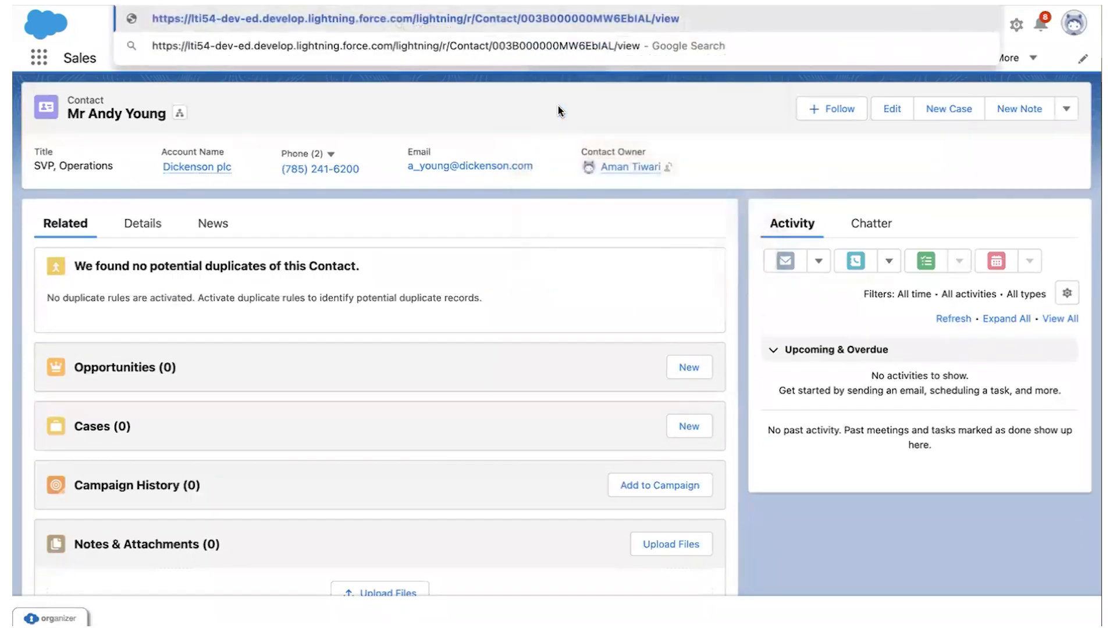
{"action": "key", "text": "Return"}
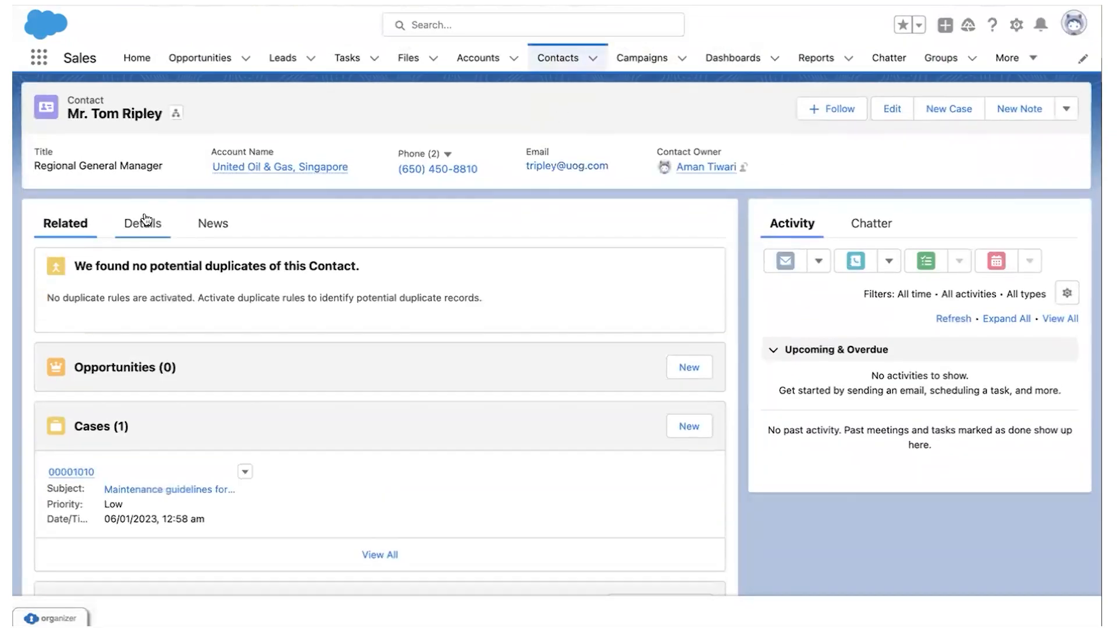
Examine the loaded contact's detail fields, dismissing the notification request
{"action": "left_click", "coordinate": [145, 214]}
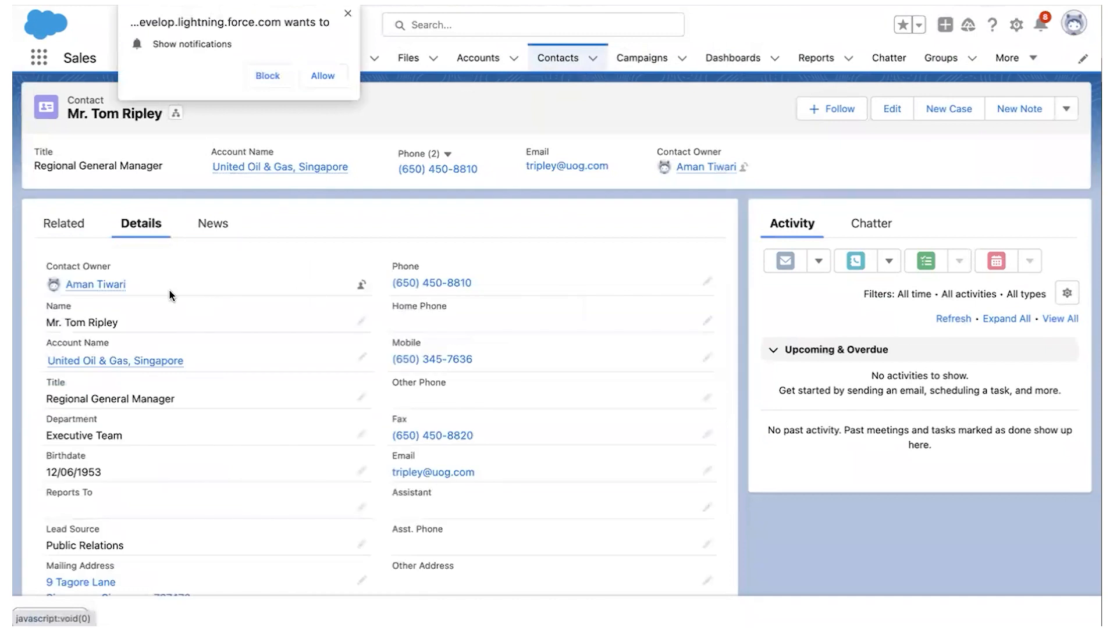
{"action": "left_click", "coordinate": [350, 14]}
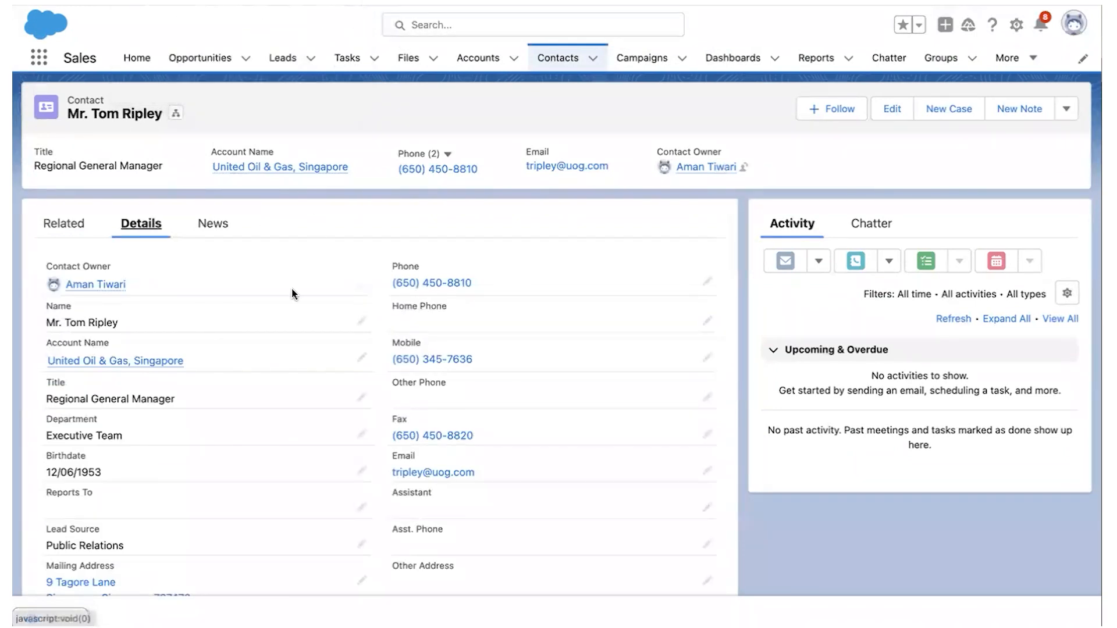
{"action": "scroll", "coordinate": [264, 356], "scroll_direction": "down", "scroll_amount": 5}
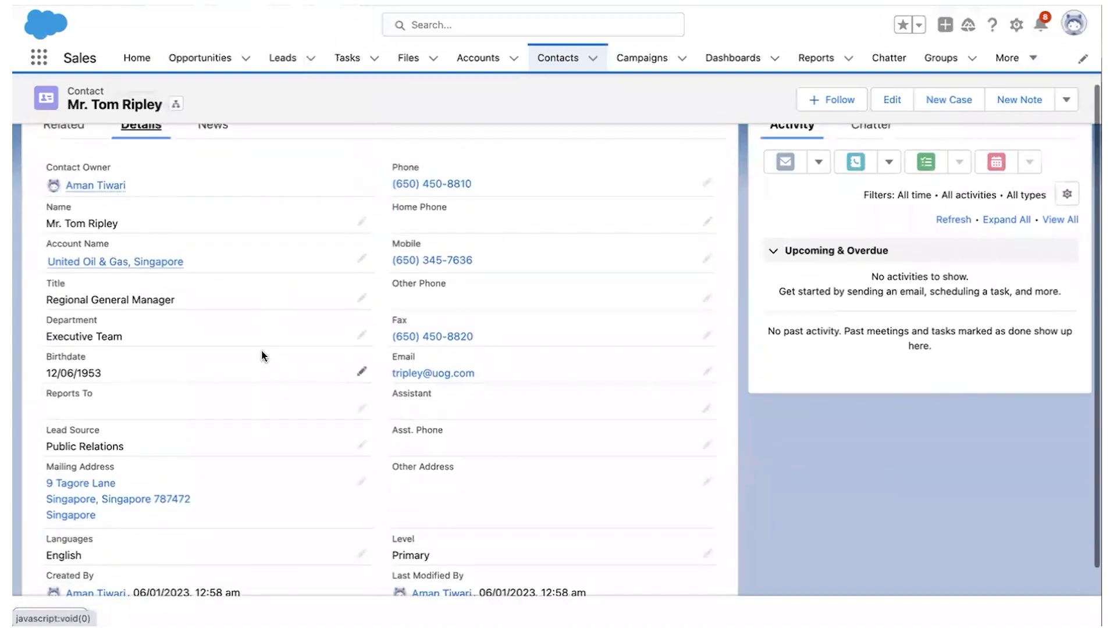
{"action": "scroll", "coordinate": [259, 354], "scroll_direction": "up", "scroll_amount": 3}
{"action": "mouse_move", "coordinate": [79, 356]}
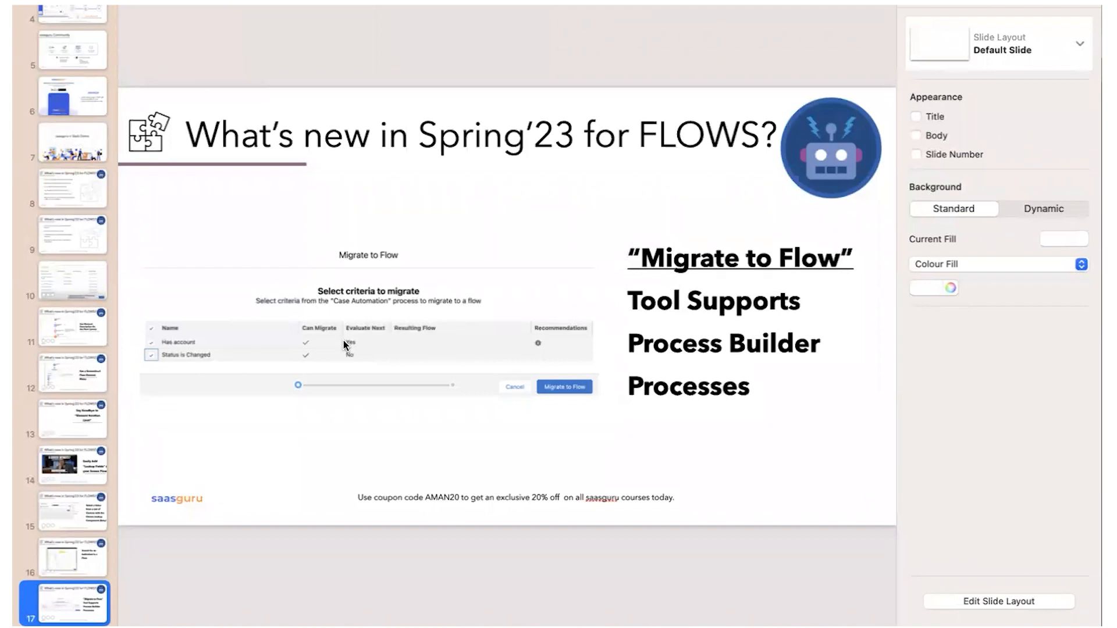
Return to Salesforce Setup, close the app launcher search, search the setup pages for migrat and open Migrate to Flow
{"action": "key", "text": "ctrl+Right"}
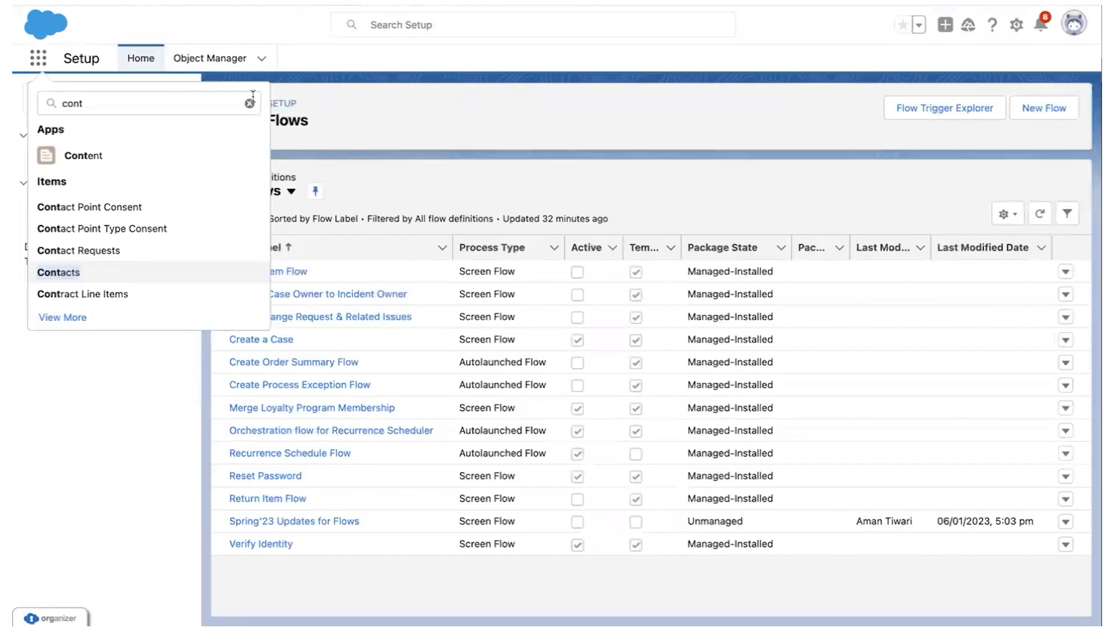
{"action": "left_click", "coordinate": [249, 103]}
{"action": "left_click", "coordinate": [302, 125]}
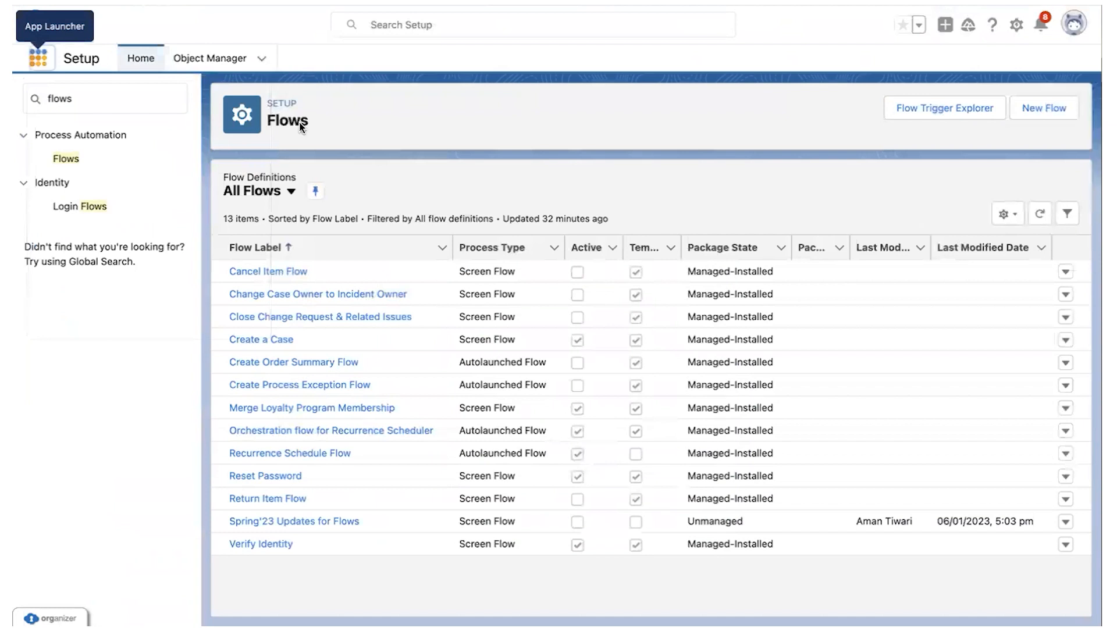
{"action": "left_click", "coordinate": [125, 100]}
{"action": "key", "text": "ctrl+a"}
{"action": "type", "text": "migrat"}
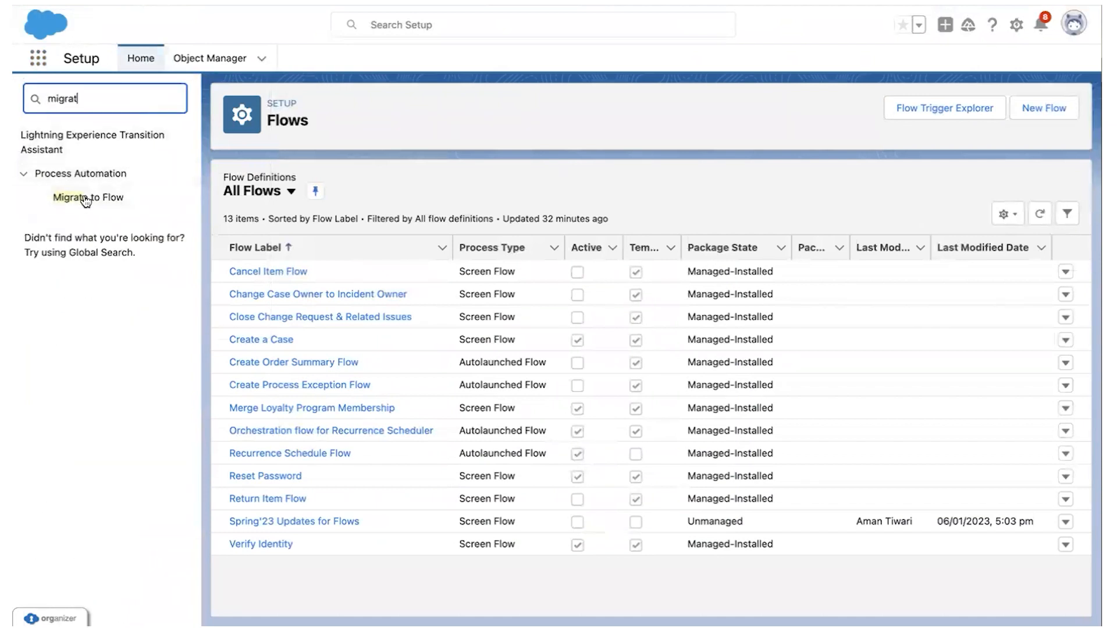
{"action": "left_click", "coordinate": [85, 199]}
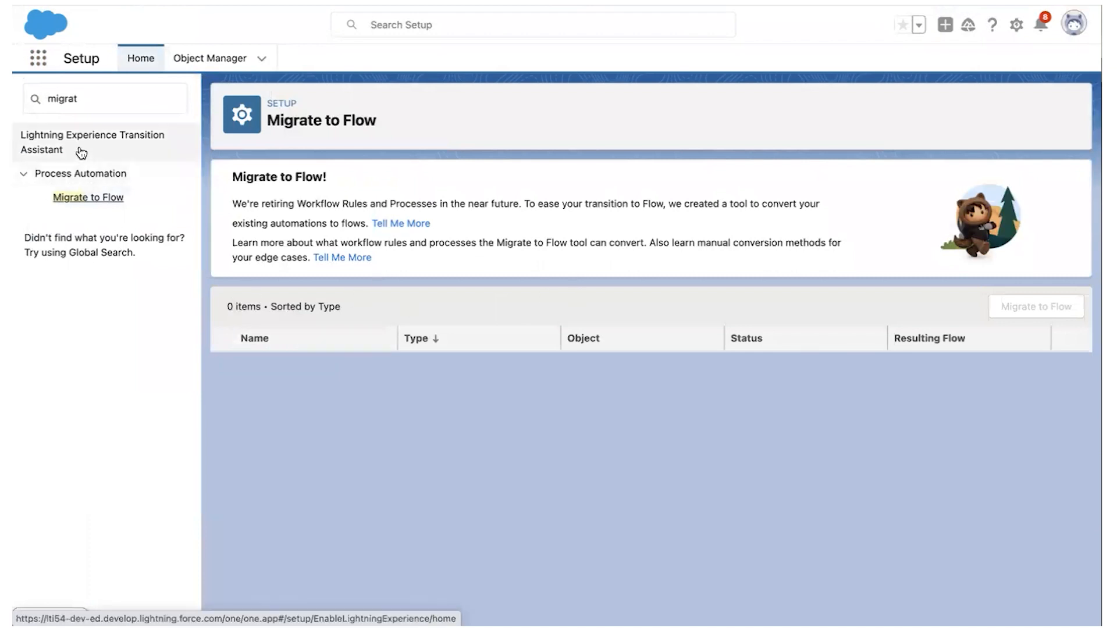
Search the setup pages for process builder, open Process Builder and choose to continue in it instead of Flow Builder
{"action": "left_click", "coordinate": [96, 102]}
{"action": "double_click", "coordinate": [96, 104]}
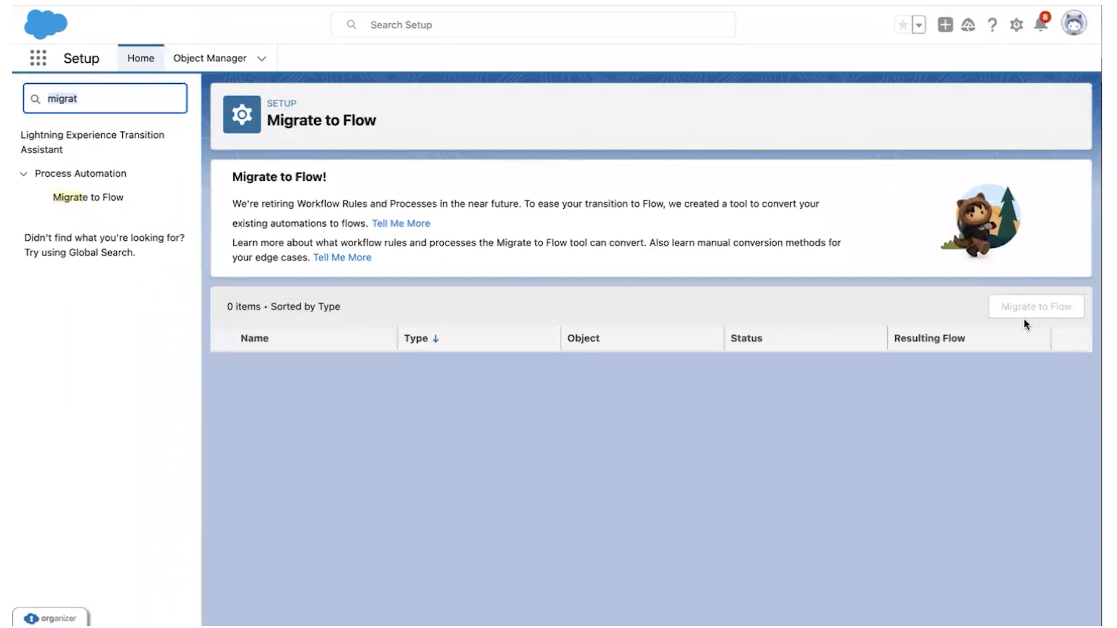
{"action": "type", "text": "proce"}
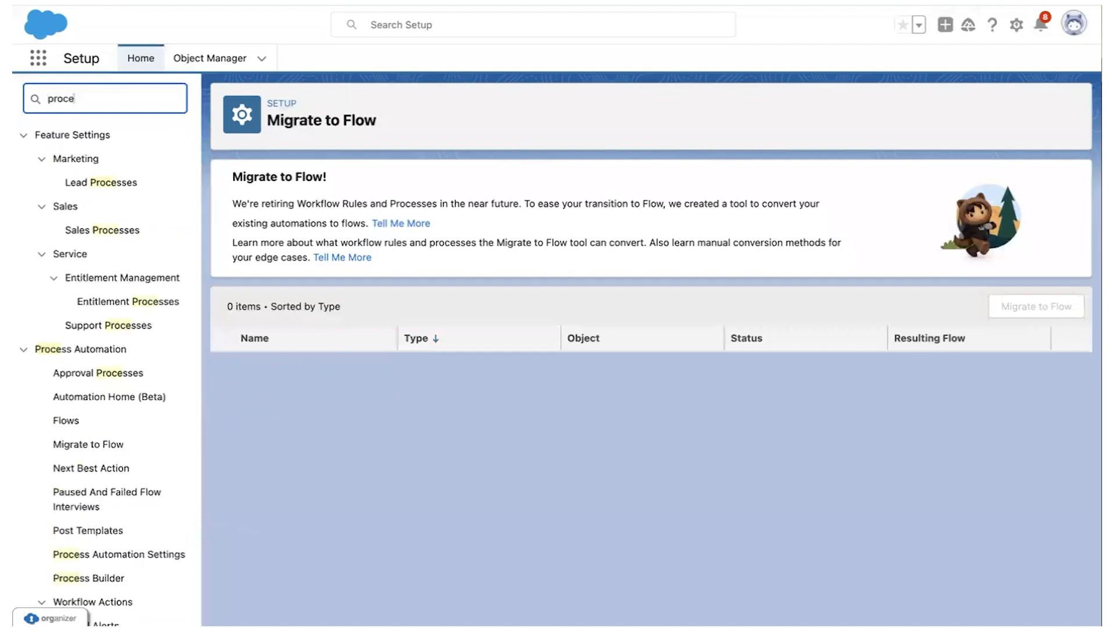
{"action": "type", "text": "ss builder"}
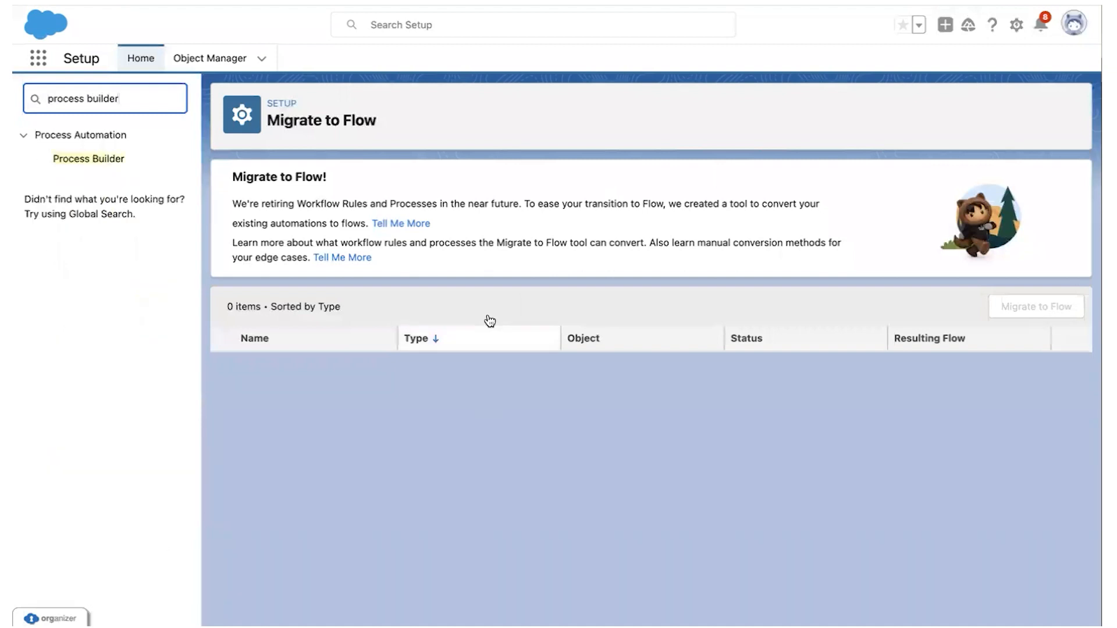
{"action": "left_click", "coordinate": [86, 159]}
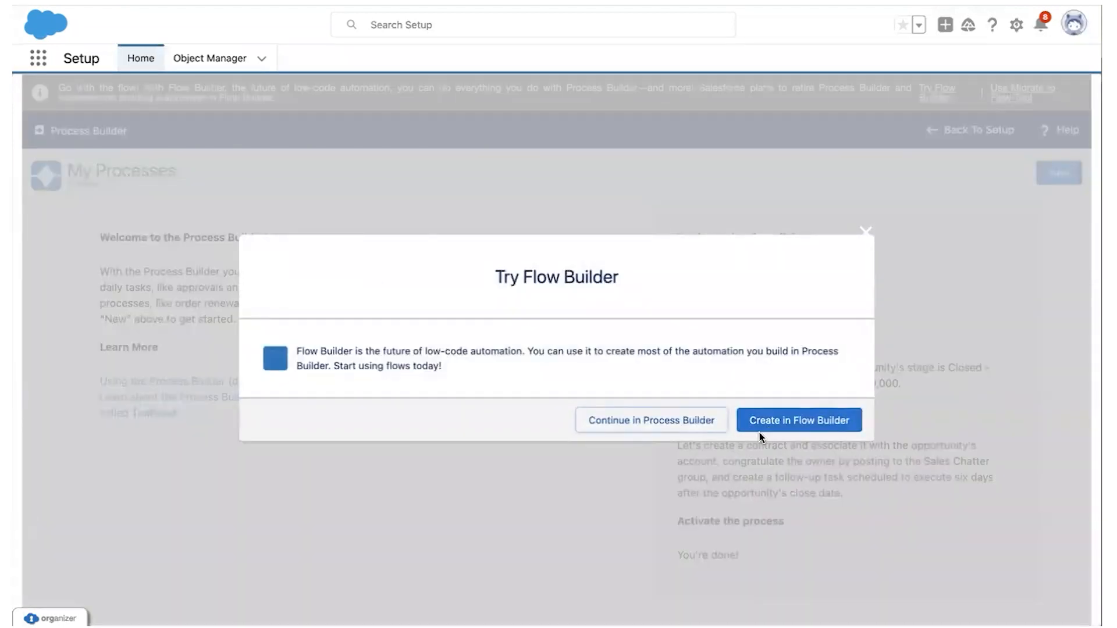
{"action": "left_click", "coordinate": [678, 423]}
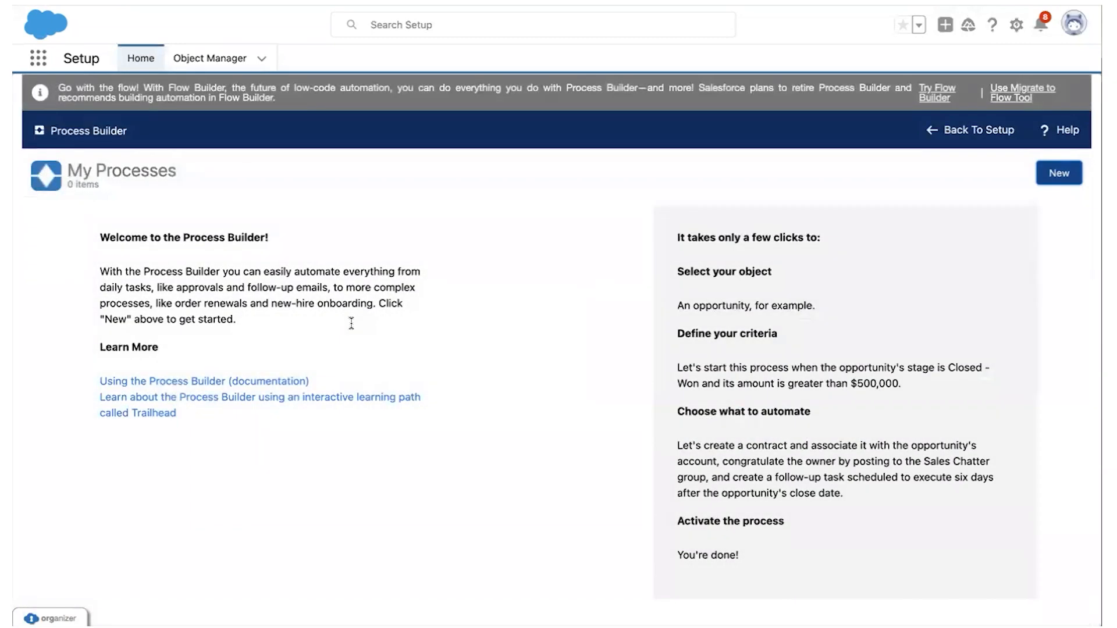
Create a process named Sample PB that starts when a record changes, and save it
{"action": "type", "text": "D"}
{"action": "type", "text": "ample "}
{"action": "type", "text": "PB"}
{"action": "key", "text": "Tab"}
{"action": "key", "text": "Tab"}
{"action": "key", "text": "Tab"}
{"action": "key", "text": "Tab"}
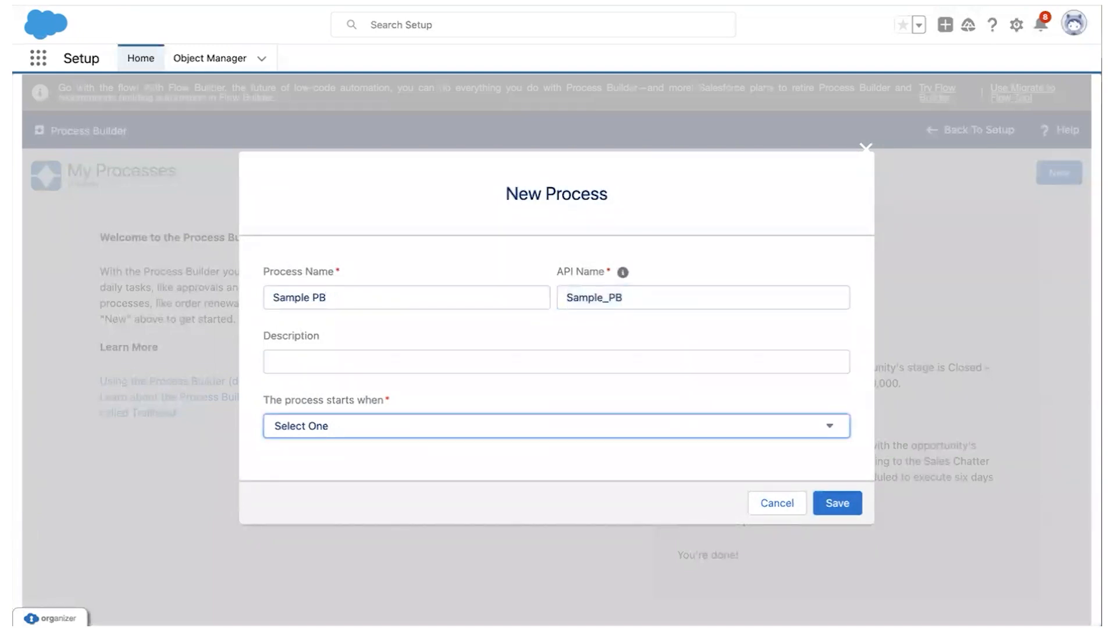
{"action": "left_click", "coordinate": [317, 431]}
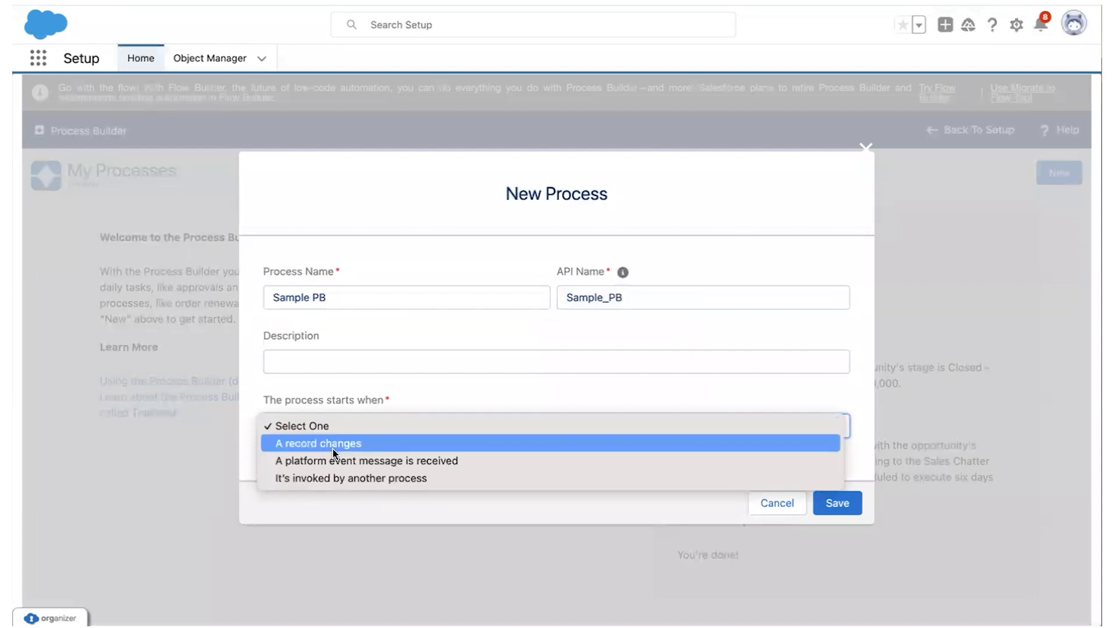
{"action": "left_click", "coordinate": [333, 449]}
{"action": "left_click", "coordinate": [826, 502]}
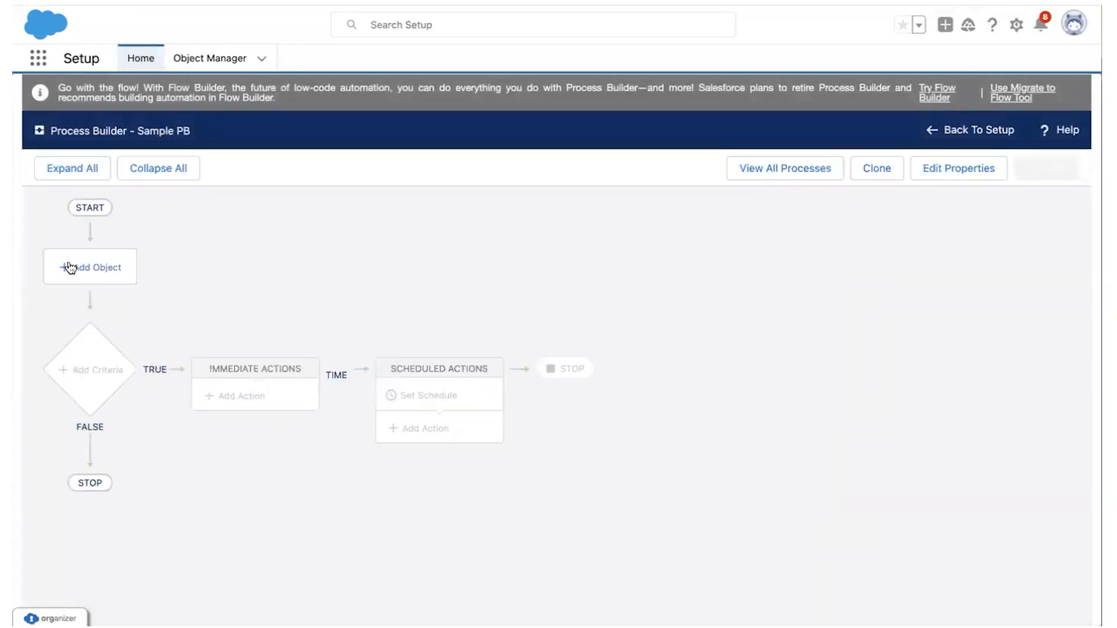
Set the process object to Account, starting only when a record is created, and save
{"action": "left_click", "coordinate": [70, 267]}
{"action": "left_click", "coordinate": [634, 285]}
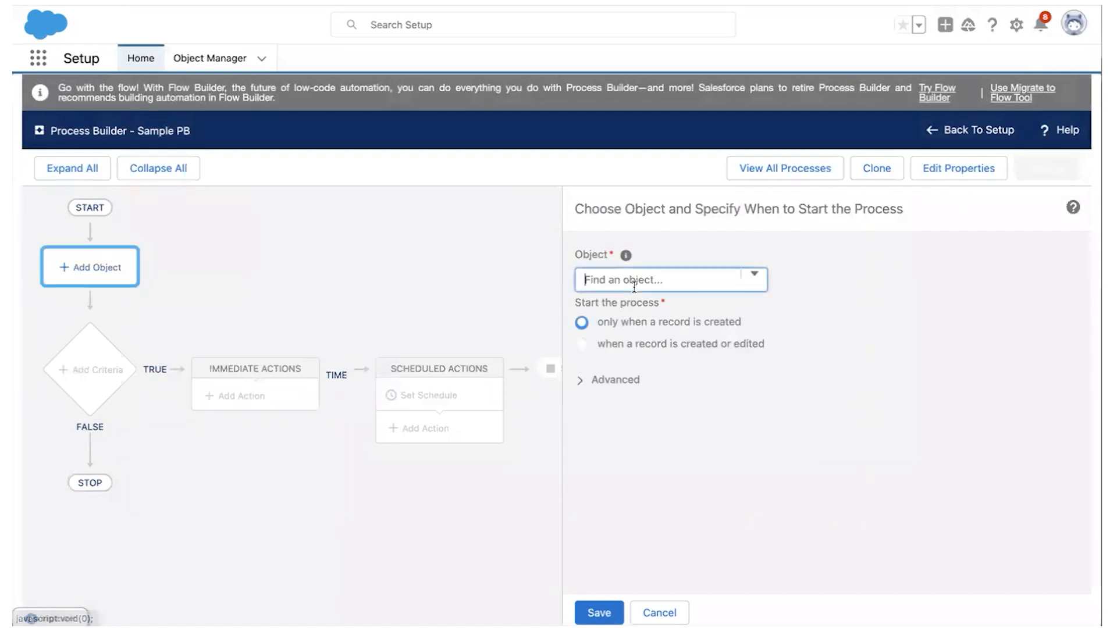
{"action": "left_click", "coordinate": [606, 319]}
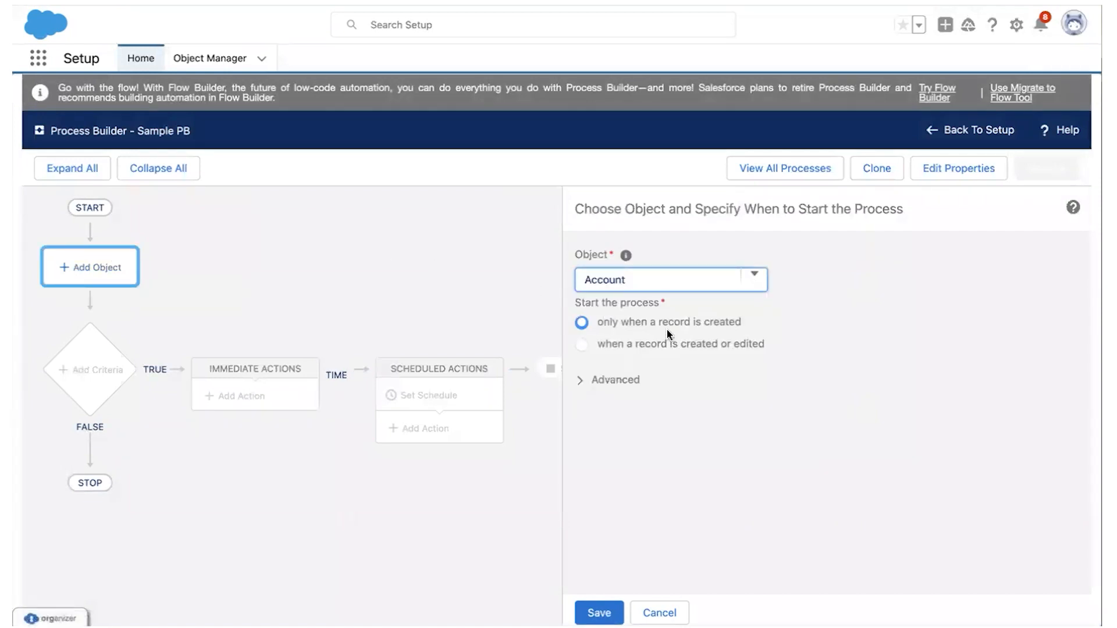
{"action": "left_click", "coordinate": [582, 323]}
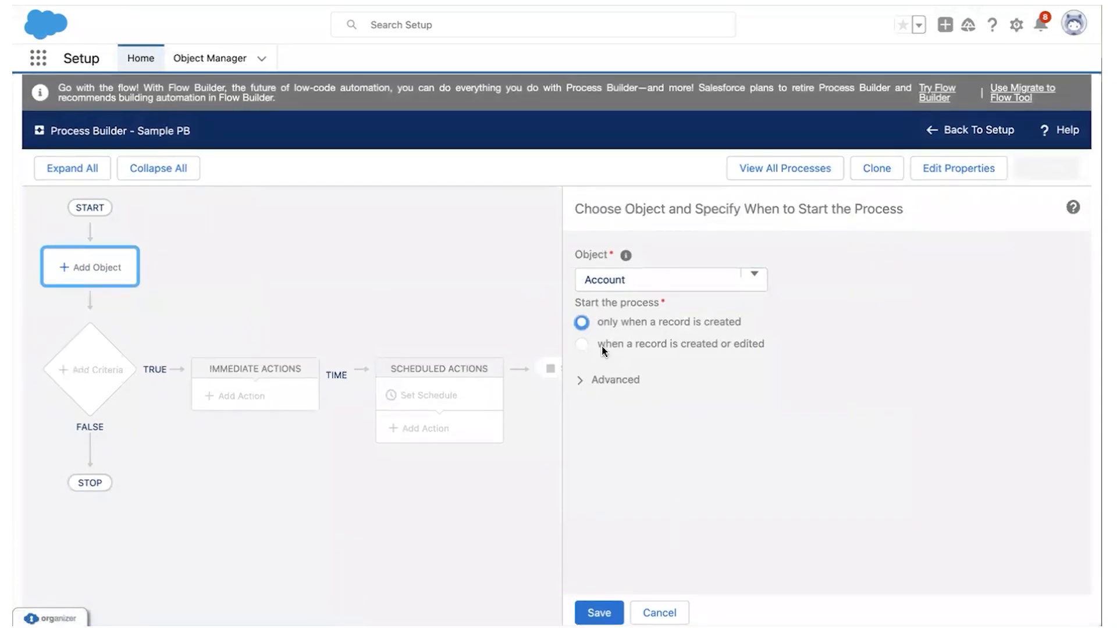
{"action": "left_click", "coordinate": [609, 606]}
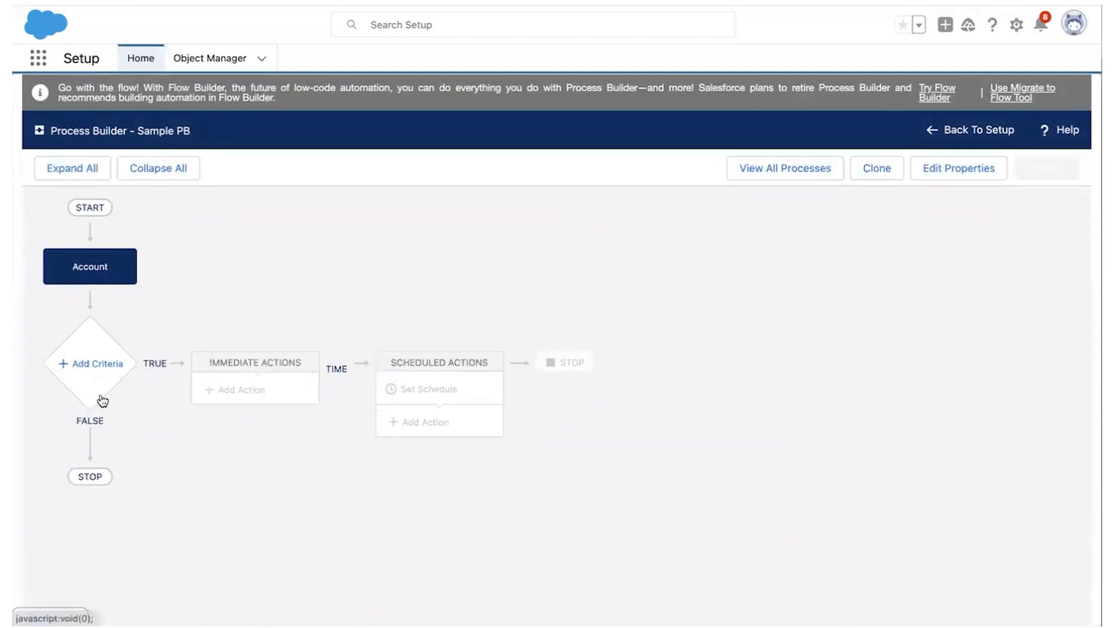
Add criteria to the process with the condition that the Account Name field Is null equals False
{"action": "left_click", "coordinate": [92, 369]}
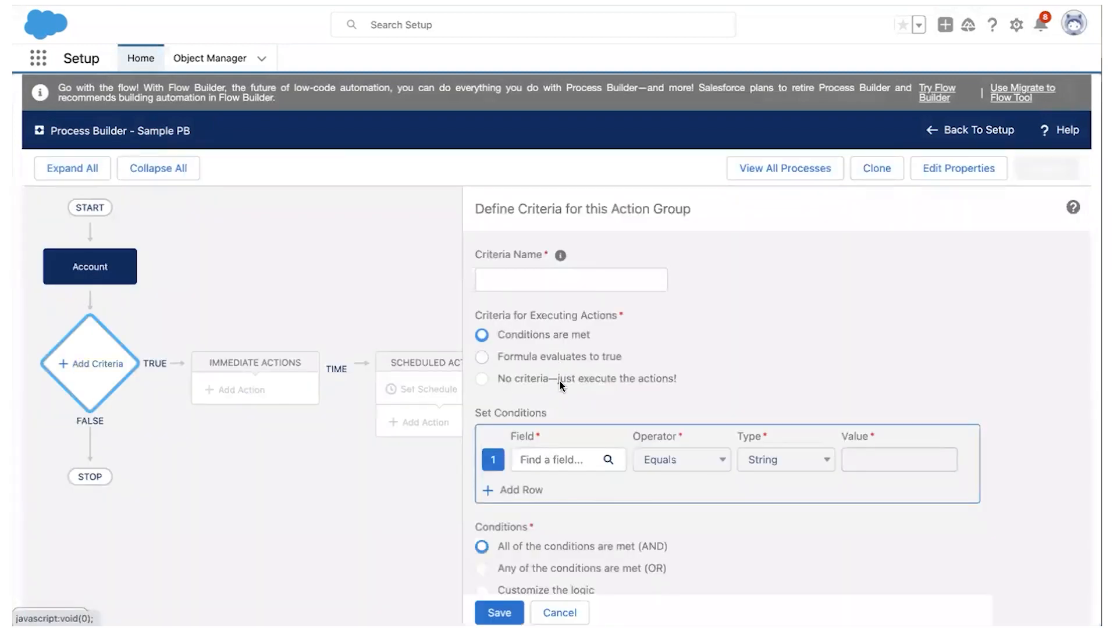
{"action": "left_click", "coordinate": [547, 460]}
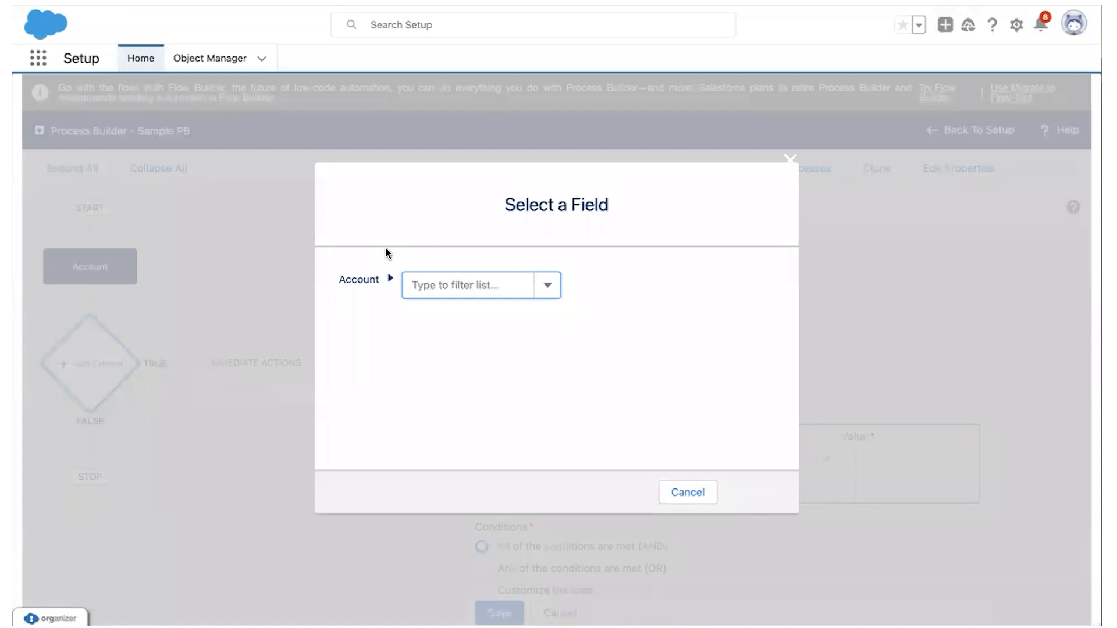
{"action": "left_click", "coordinate": [484, 285]}
{"action": "type", "text": "NAME"}
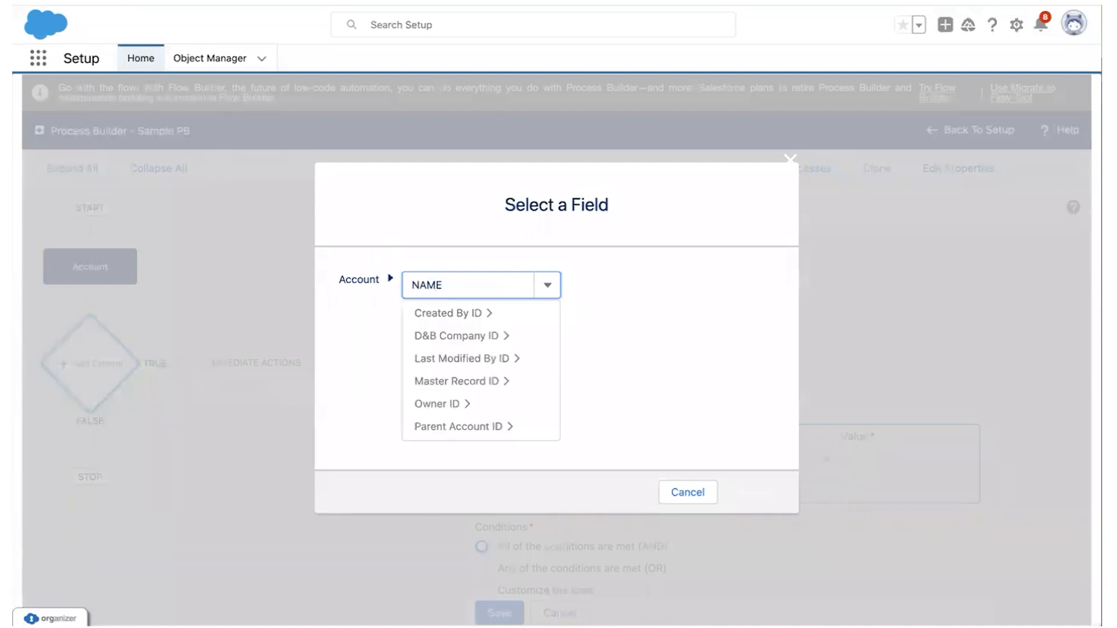
{"action": "left_click", "coordinate": [495, 314]}
{"action": "left_click", "coordinate": [750, 484]}
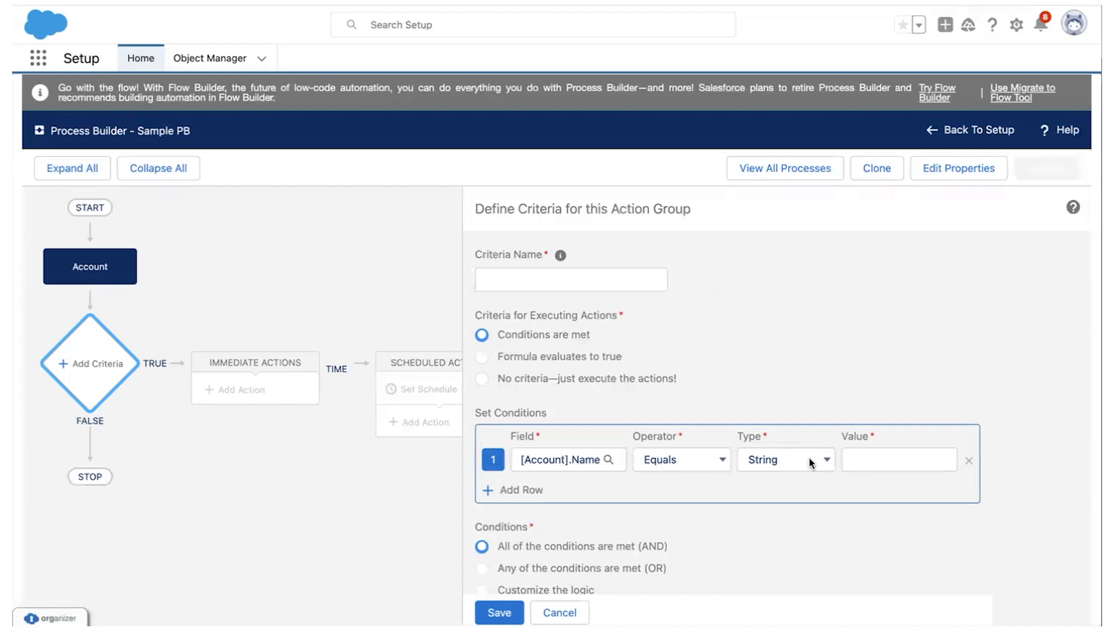
{"action": "left_click", "coordinate": [709, 465]}
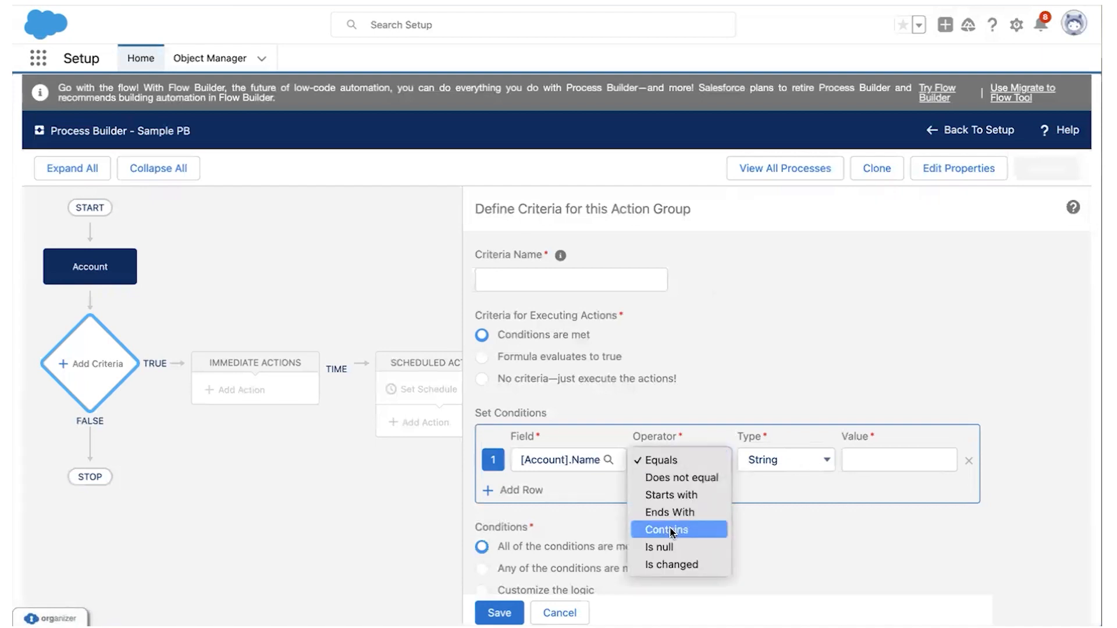
{"action": "left_click", "coordinate": [661, 550]}
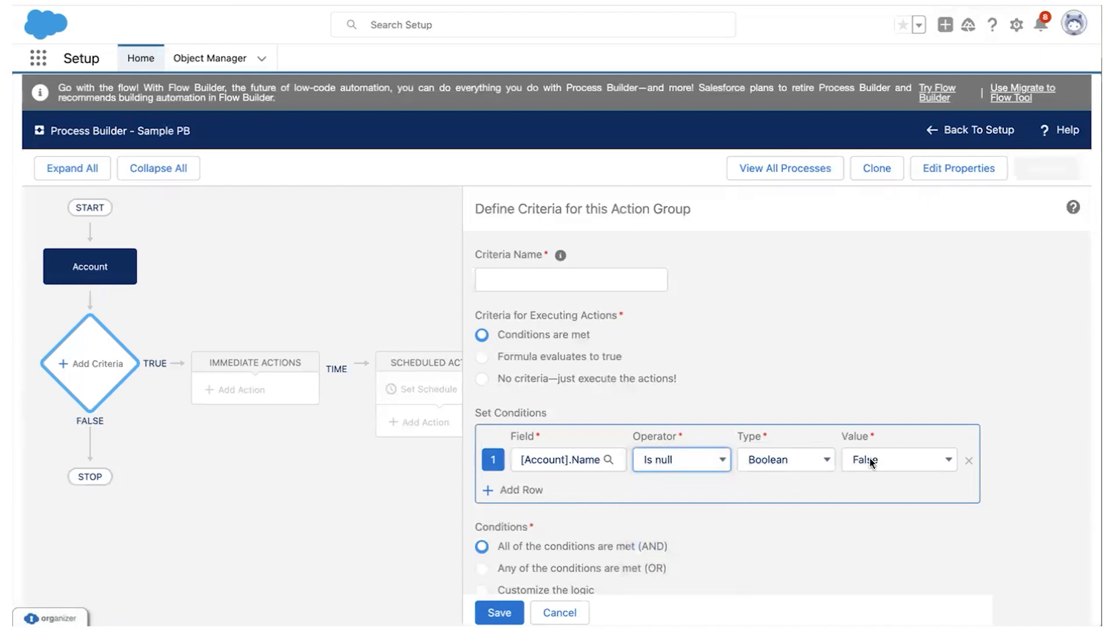
Name the criteria Demo Criteria and save it
{"action": "scroll", "coordinate": [567, 532], "scroll_direction": "down", "scroll_amount": 1}
{"action": "left_click", "coordinate": [499, 612]}
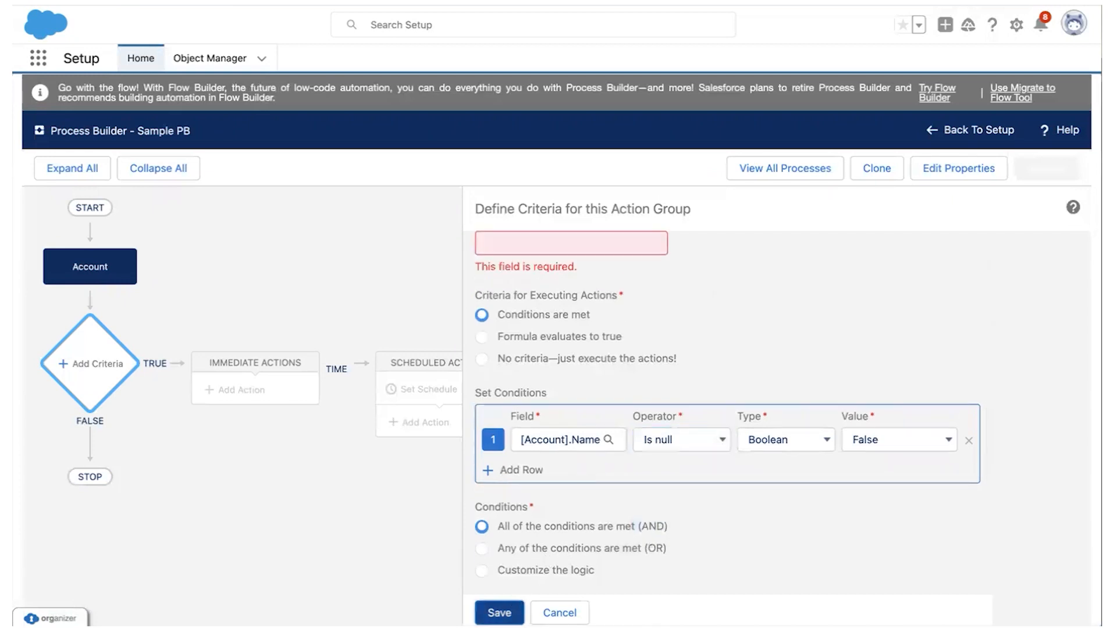
{"action": "left_click", "coordinate": [542, 247]}
{"action": "type", "text": "Demo"}
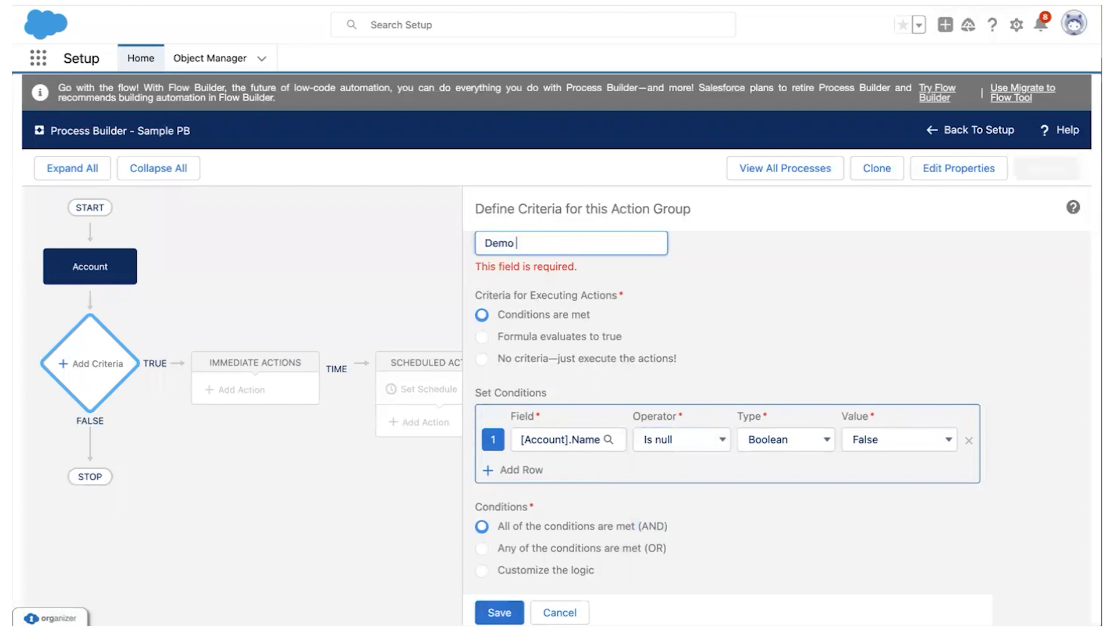
{"action": "type", "text": " Criteria"}
{"action": "left_click", "coordinate": [499, 612]}
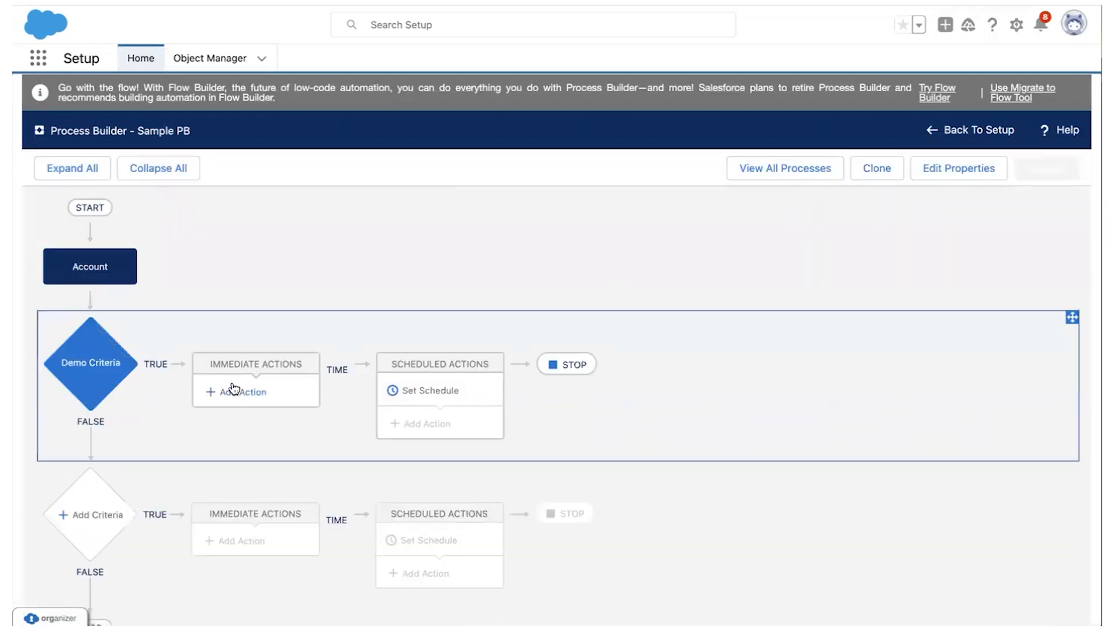
Add an immediate action under Demo Criteria of type Create a Record, named Create Record, with record type Account
{"action": "left_click", "coordinate": [233, 388]}
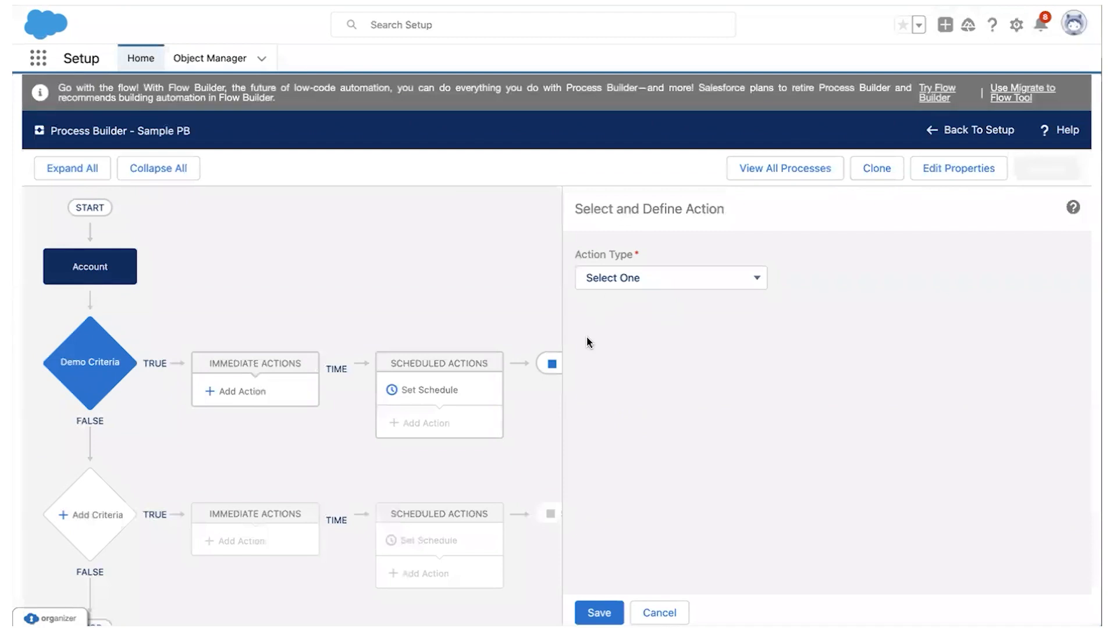
{"action": "left_click", "coordinate": [645, 282]}
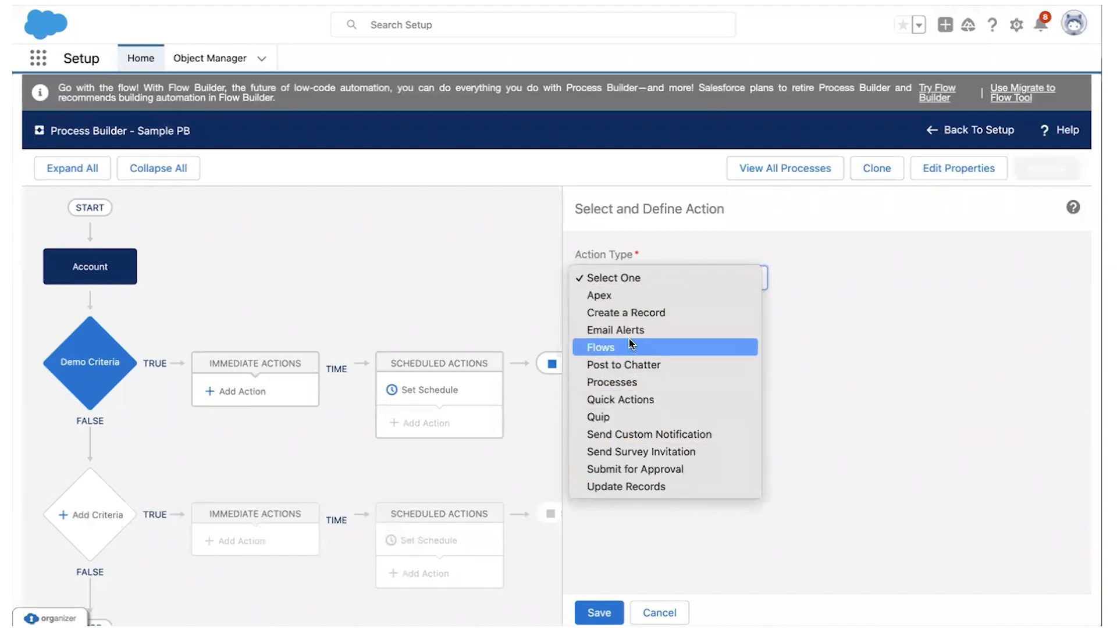
{"action": "left_click", "coordinate": [630, 312]}
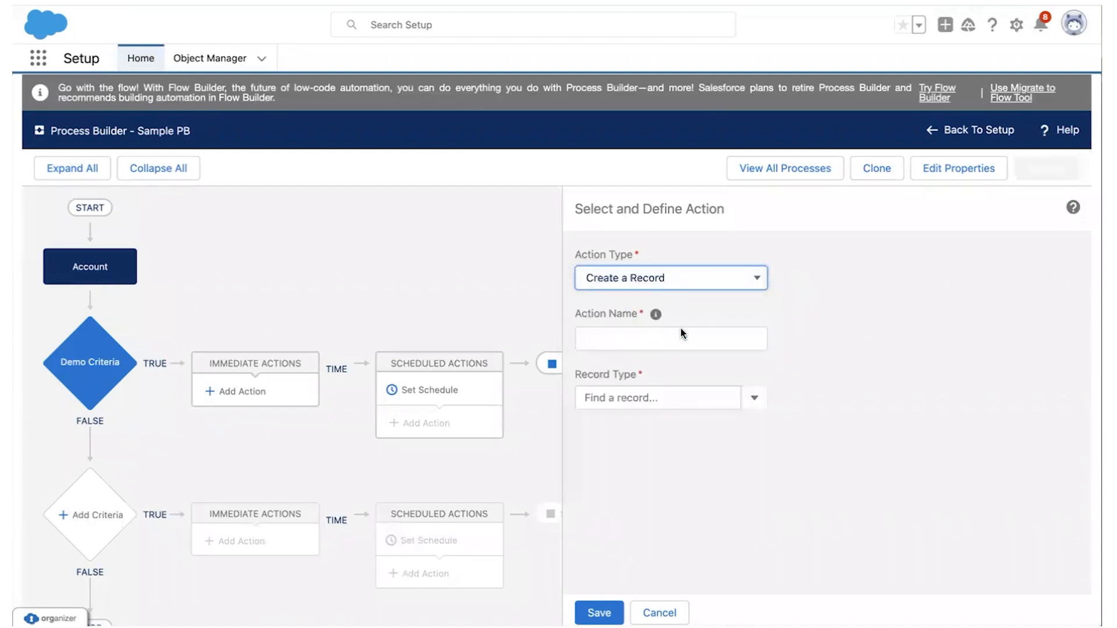
{"action": "left_click", "coordinate": [598, 331]}
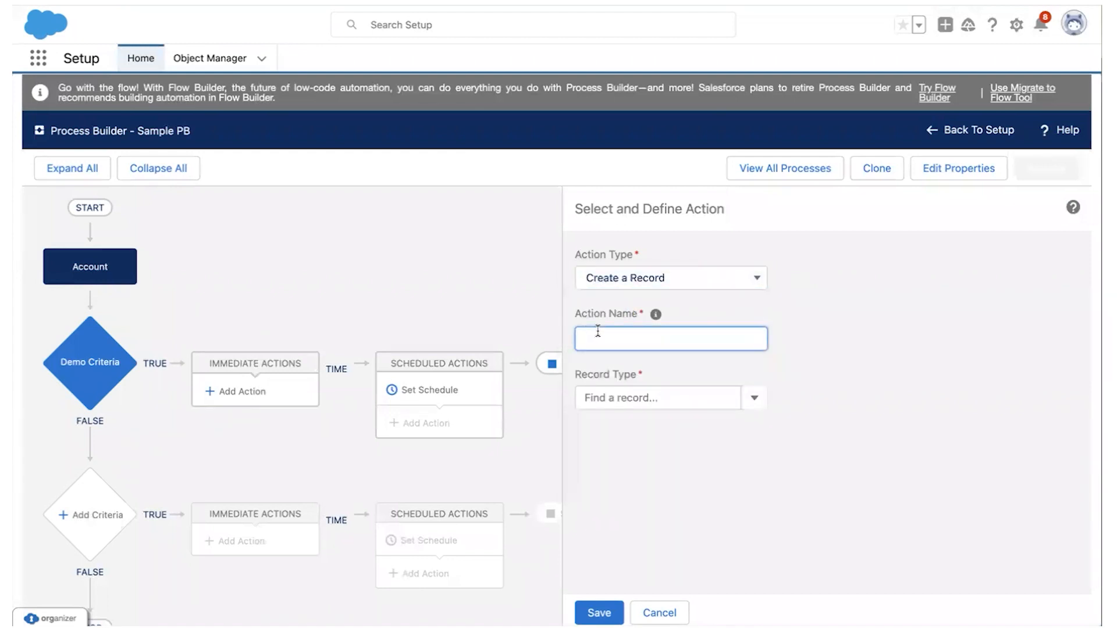
{"action": "type", "text": "Create Records"}
{"action": "key", "text": "BackSpace"}
{"action": "key", "text": "Tab"}
{"action": "left_click", "coordinate": [678, 398]}
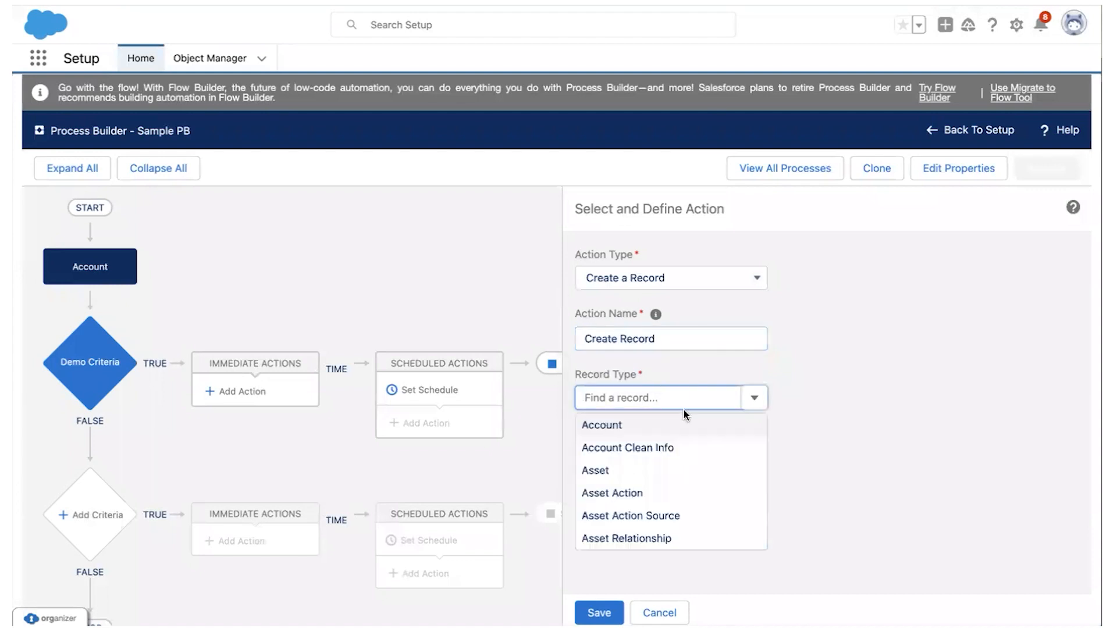
{"action": "left_click", "coordinate": [640, 427]}
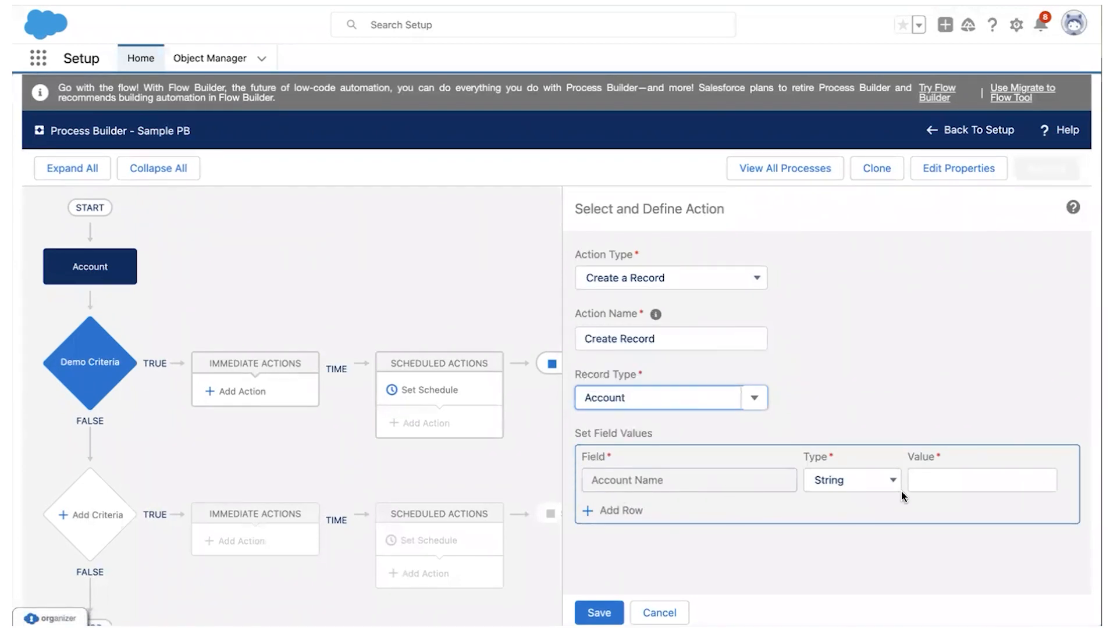
Set the Account Name field of the Create Record action to the string value Dem
{"action": "left_click", "coordinate": [870, 488]}
{"action": "left_click", "coordinate": [963, 482]}
{"action": "left_click", "coordinate": [937, 478]}
{"action": "type", "text": "123"}
{"action": "key", "text": "BackSpace"}
{"action": "key", "text": "BackSpace"}
{"action": "key", "text": "BackSpace"}
{"action": "type", "text": "Demo"}
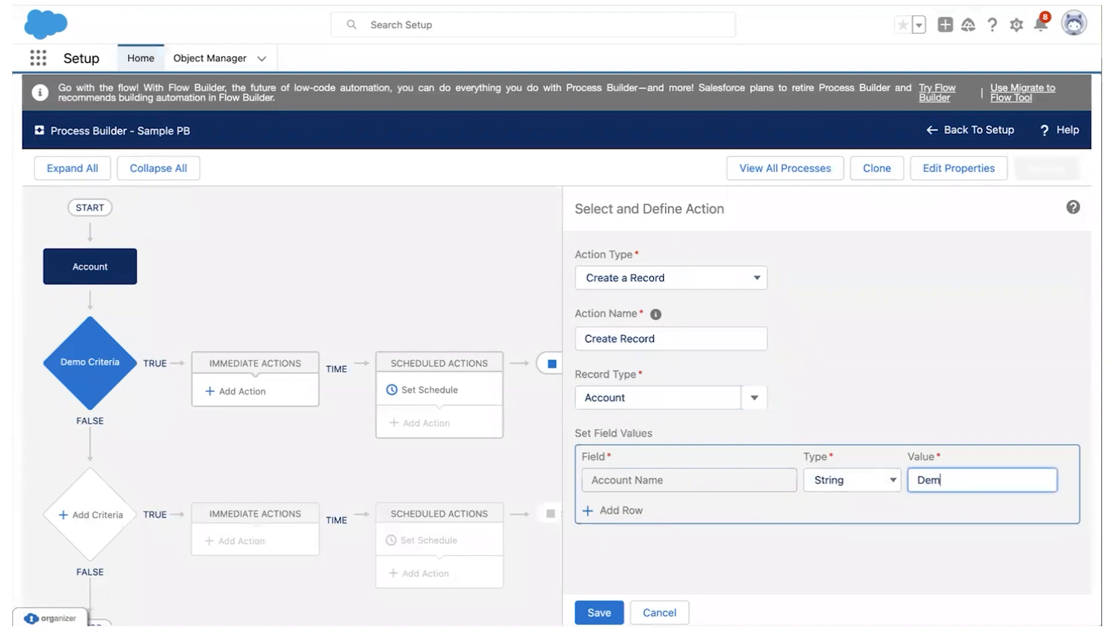
{"action": "key", "text": "BackSpace"}
Save the Create Record action and activate the Sample PB process
{"action": "left_click", "coordinate": [596, 612]}
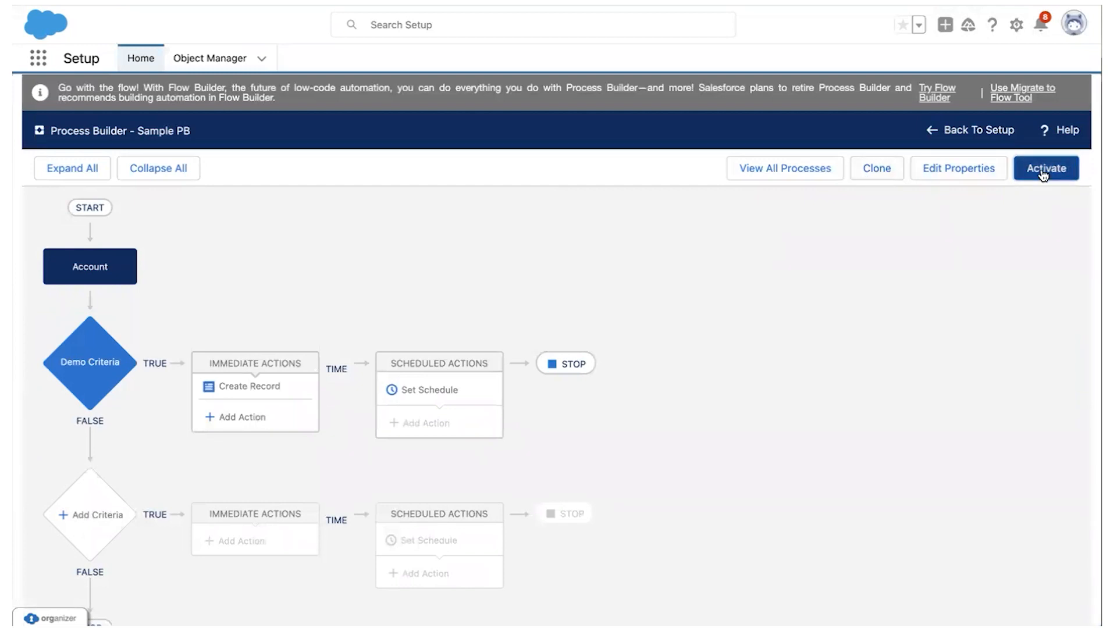
{"action": "left_click", "coordinate": [1042, 170]}
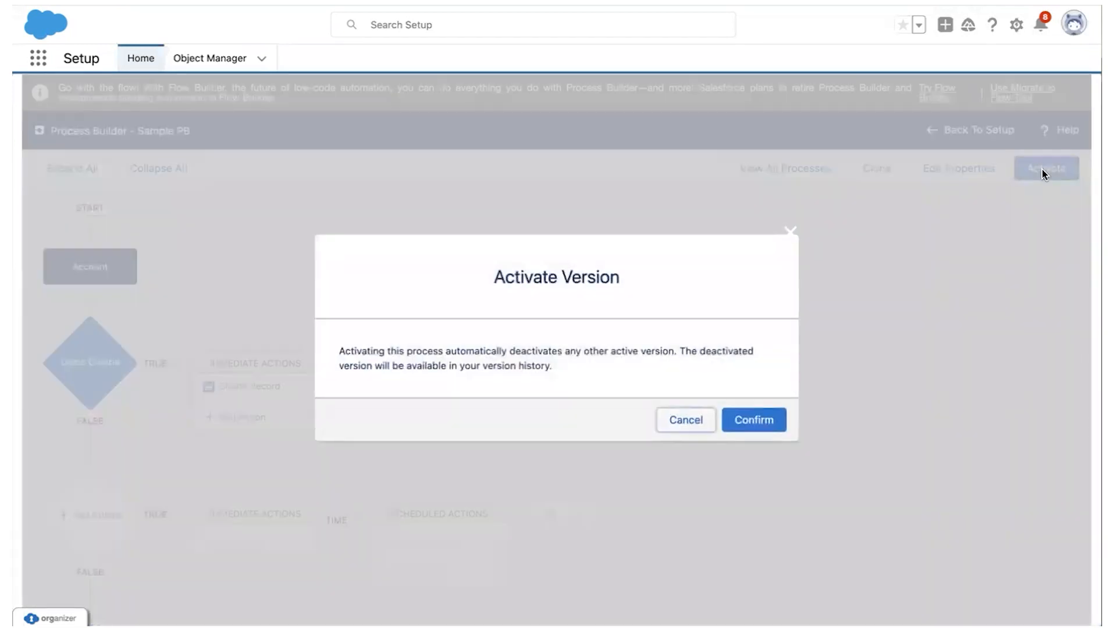
{"action": "left_click", "coordinate": [749, 419]}
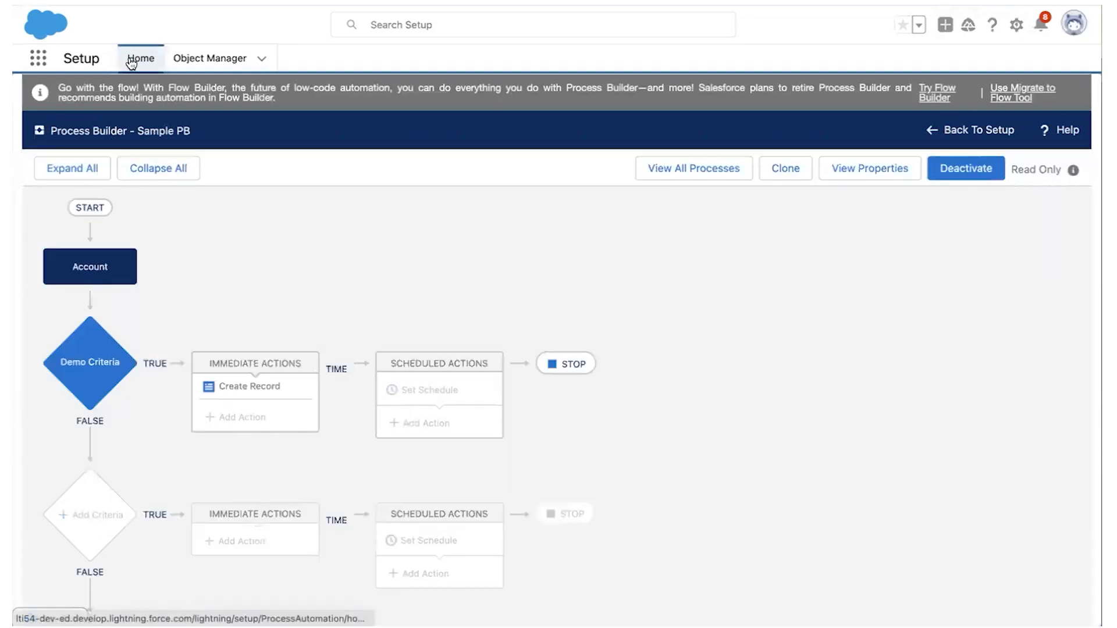
Find and open the Migrate to Flow page in Setup
{"action": "left_click", "coordinate": [131, 63]}
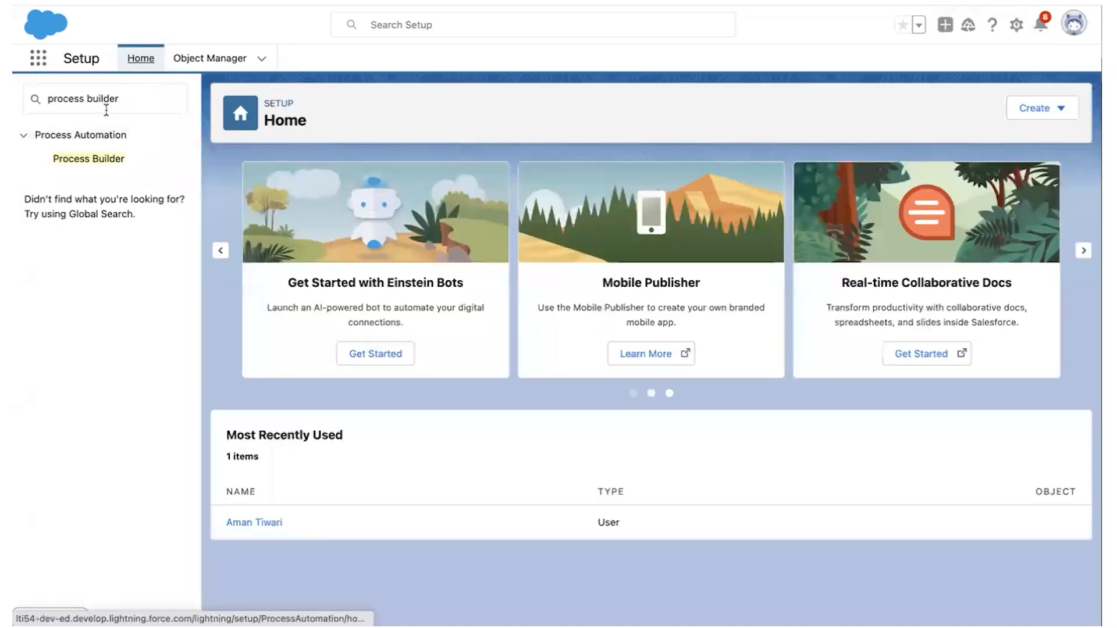
{"action": "left_click", "coordinate": [106, 109]}
{"action": "key", "text": "ctrl+a"}
{"action": "type", "text": "migrat"}
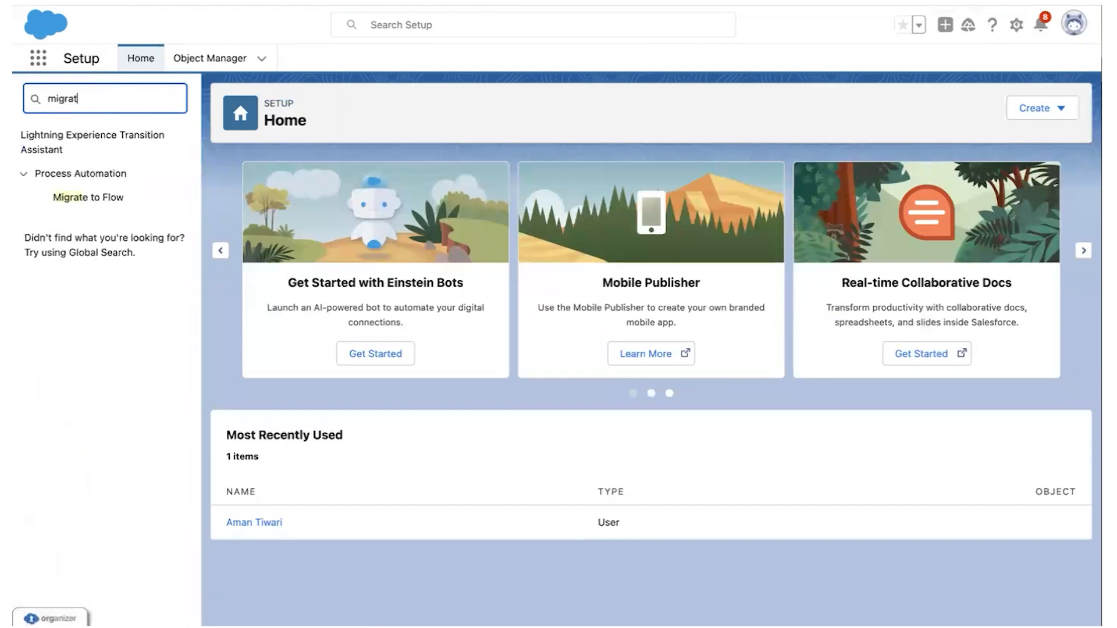
{"action": "left_click", "coordinate": [108, 205]}
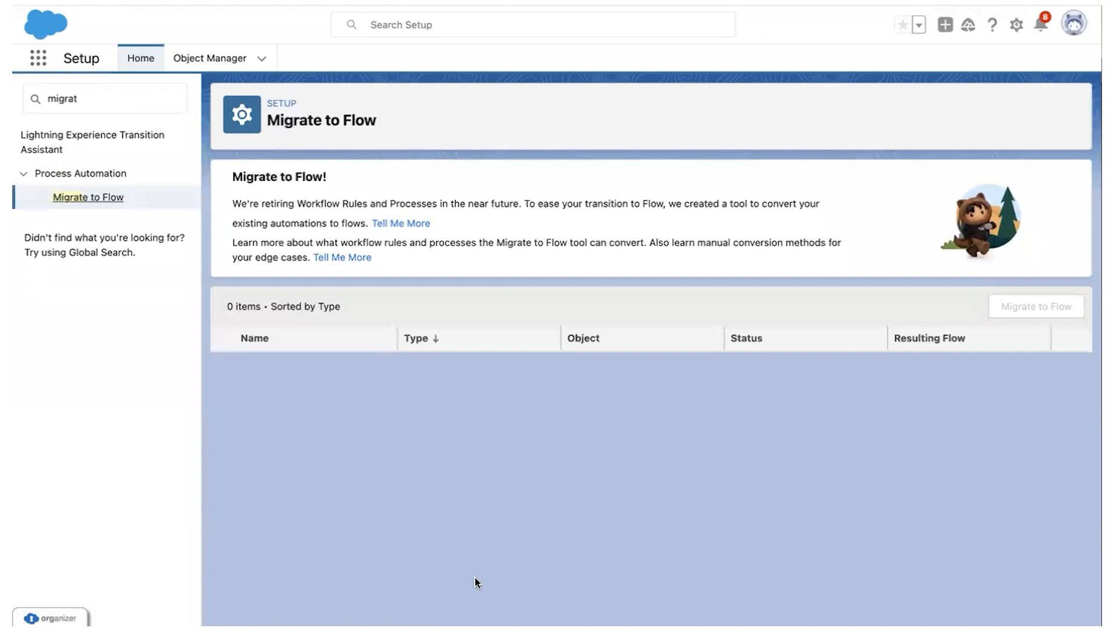
Go back to Process Builder and expand Sample PB to check its version and status
{"action": "double_click", "coordinate": [140, 95]}
{"action": "type", "text": "process"}
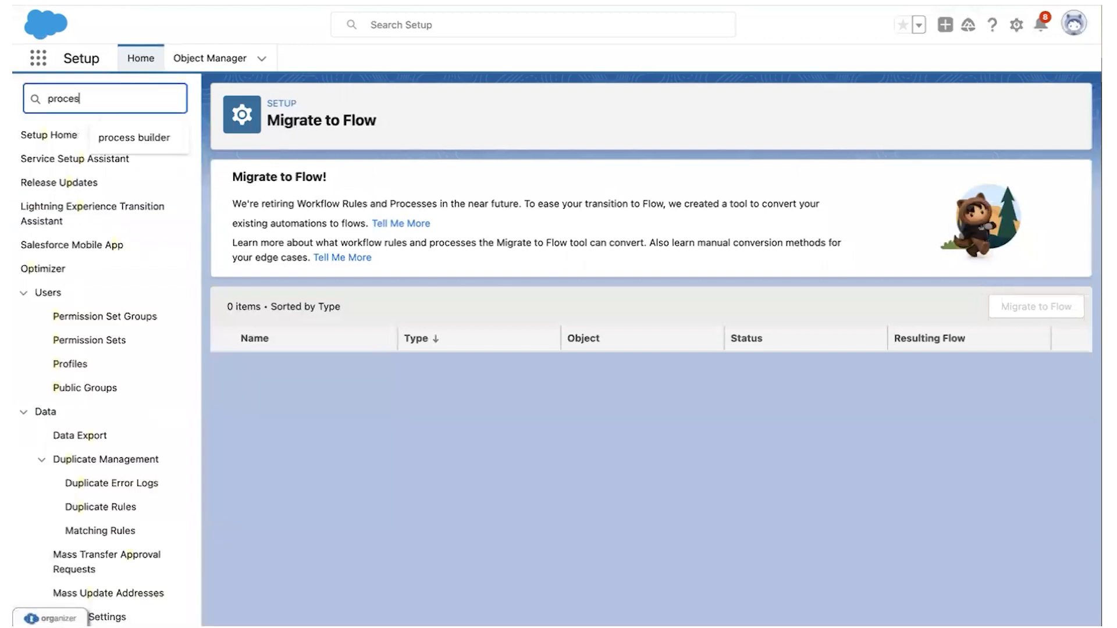
{"action": "left_click", "coordinate": [155, 135]}
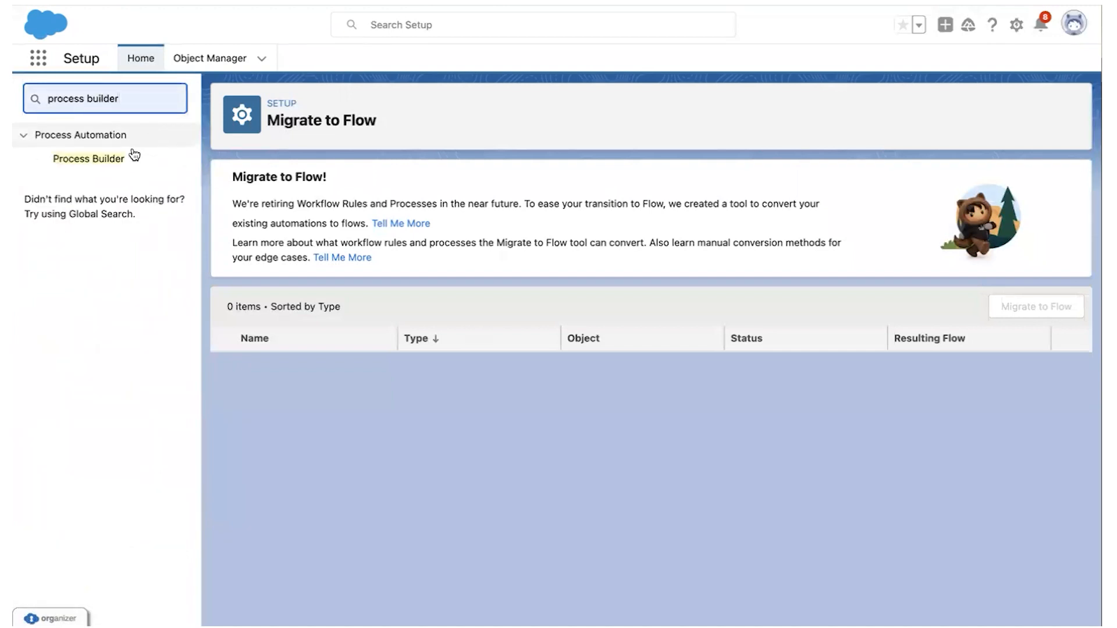
{"action": "left_click", "coordinate": [134, 155]}
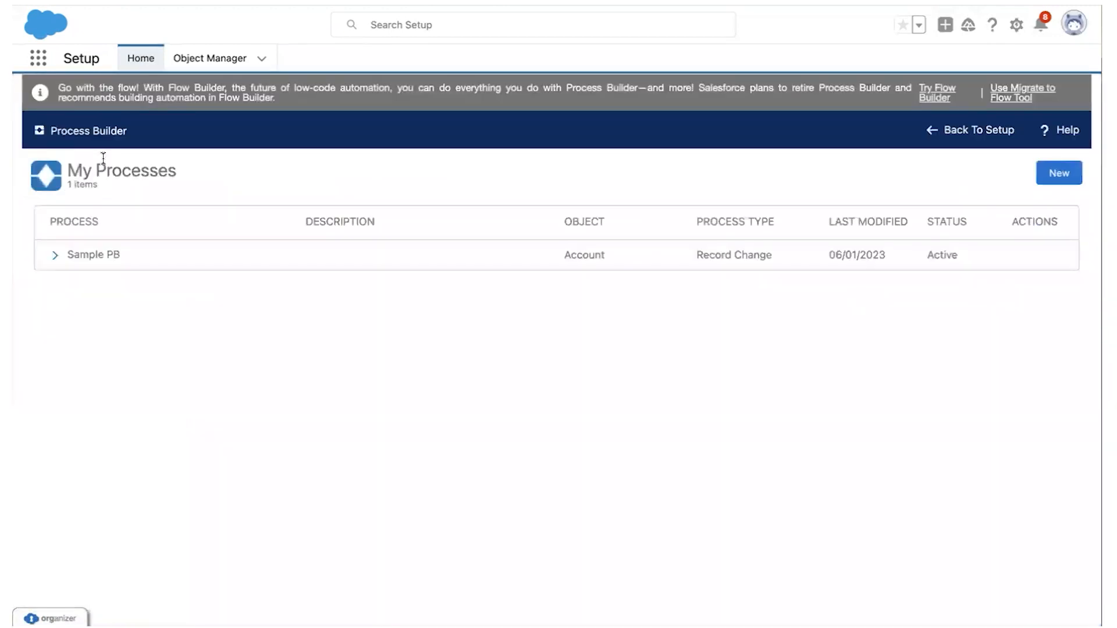
{"action": "left_click", "coordinate": [57, 255]}
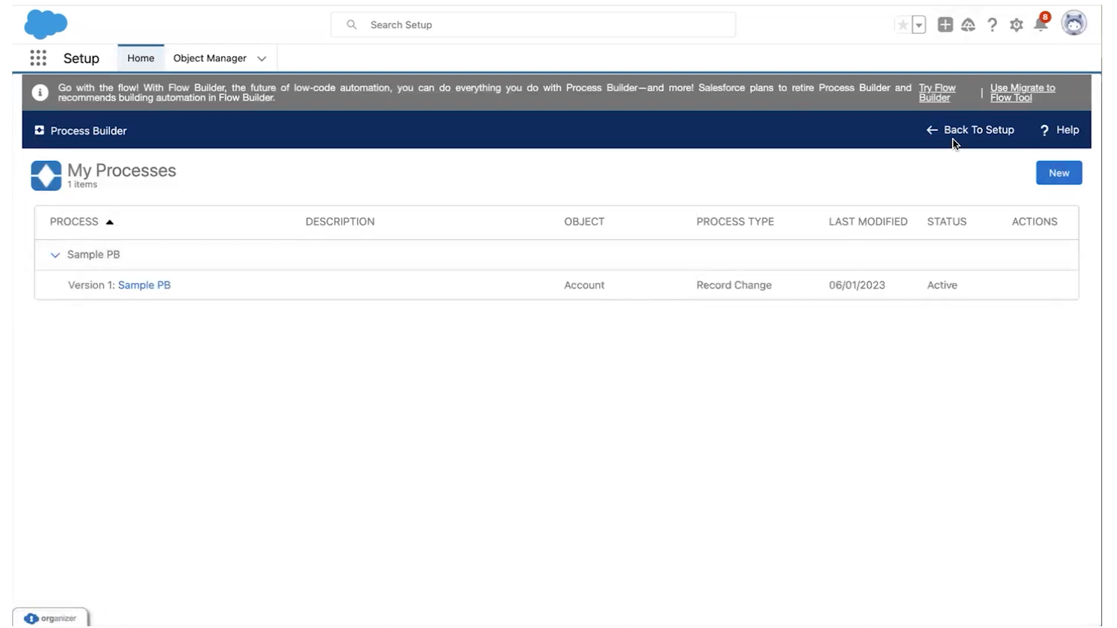
Return to Setup, reopen the Migrate to Flow page and read its note on workflow rules and processes
{"action": "left_click", "coordinate": [937, 132]}
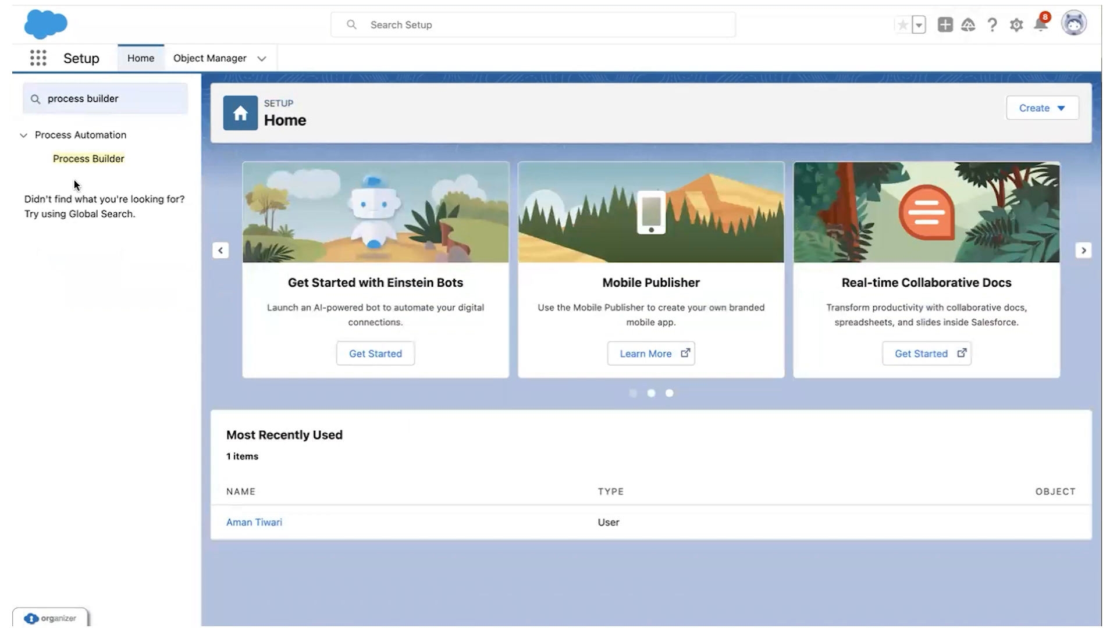
{"action": "left_click", "coordinate": [88, 100]}
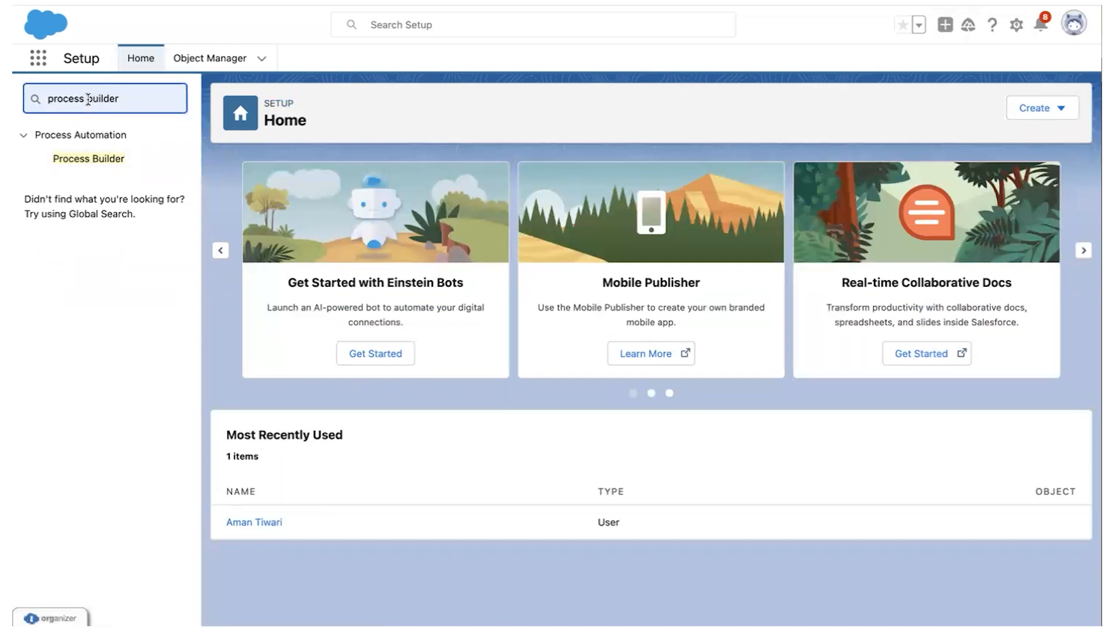
{"action": "key", "text": "BackSpace"}
{"action": "key", "text": "BackSpace"}
{"action": "key", "text": "BackSpace"}
{"action": "key", "text": "BackSpace"}
{"action": "key", "text": "BackSpace"}
{"action": "key", "text": "BackSpace"}
{"action": "key", "text": "BackSpace"}
{"action": "key", "text": "BackSpace"}
{"action": "key", "text": "BackSpace"}
{"action": "key", "text": "BackSpace"}
{"action": "key", "text": "BackSpace"}
{"action": "key", "text": "BackSpace"}
{"action": "key", "text": "BackSpace"}
{"action": "key", "text": "BackSpace"}
{"action": "key", "text": "BackSpace"}
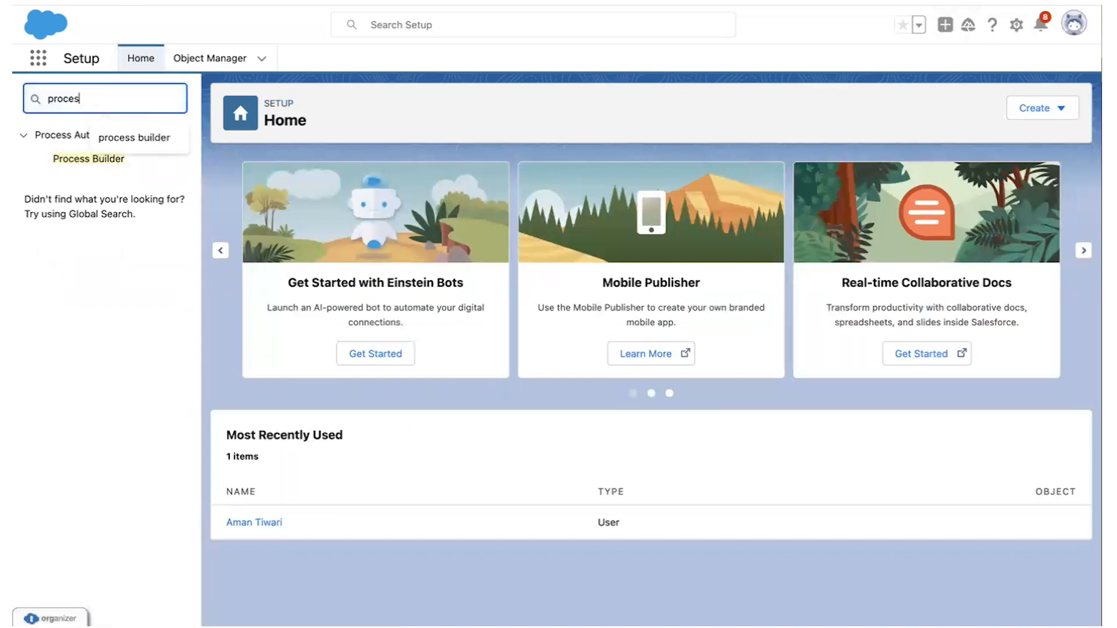
{"action": "type", "text": "migrt"}
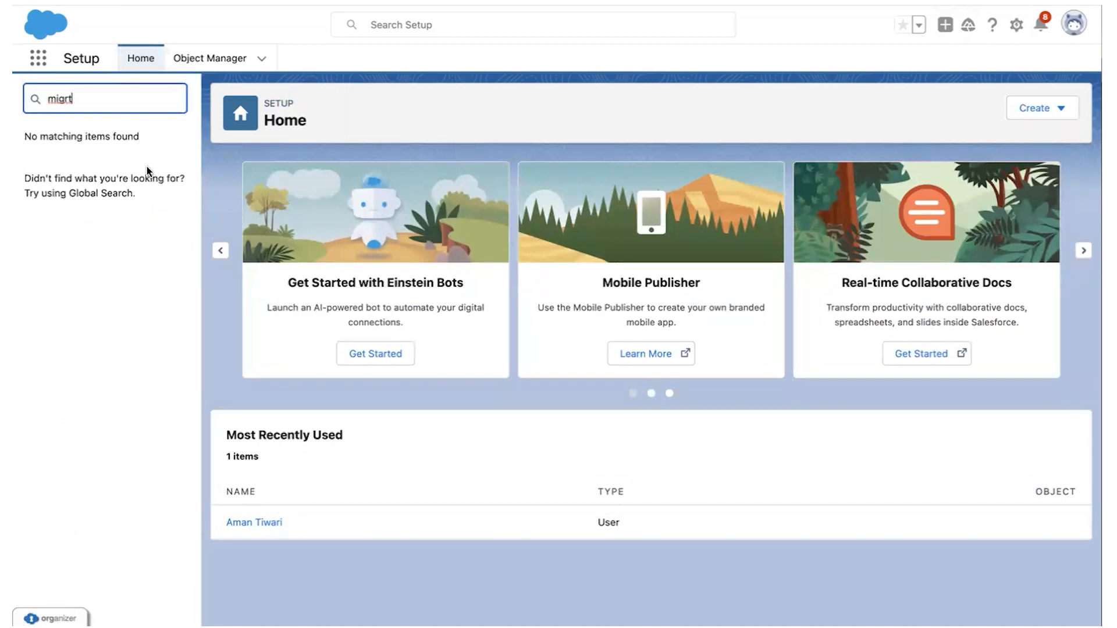
{"action": "key", "text": "BackSpace"}
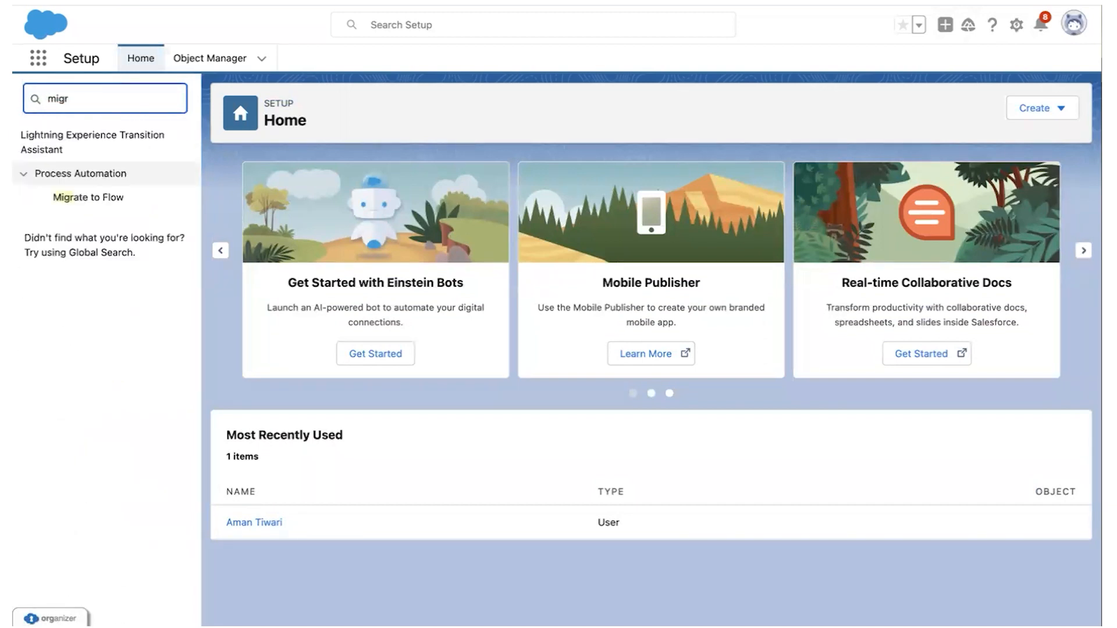
{"action": "left_click", "coordinate": [76, 200]}
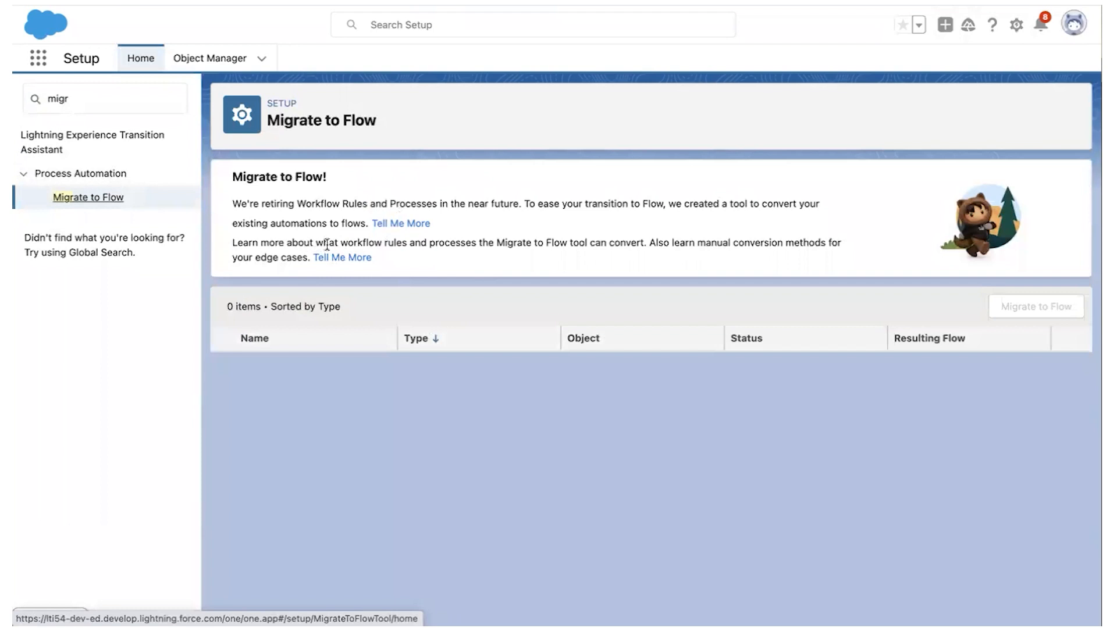
{"action": "left_click_drag", "start_coordinate": [337, 246], "coordinate": [475, 244]}
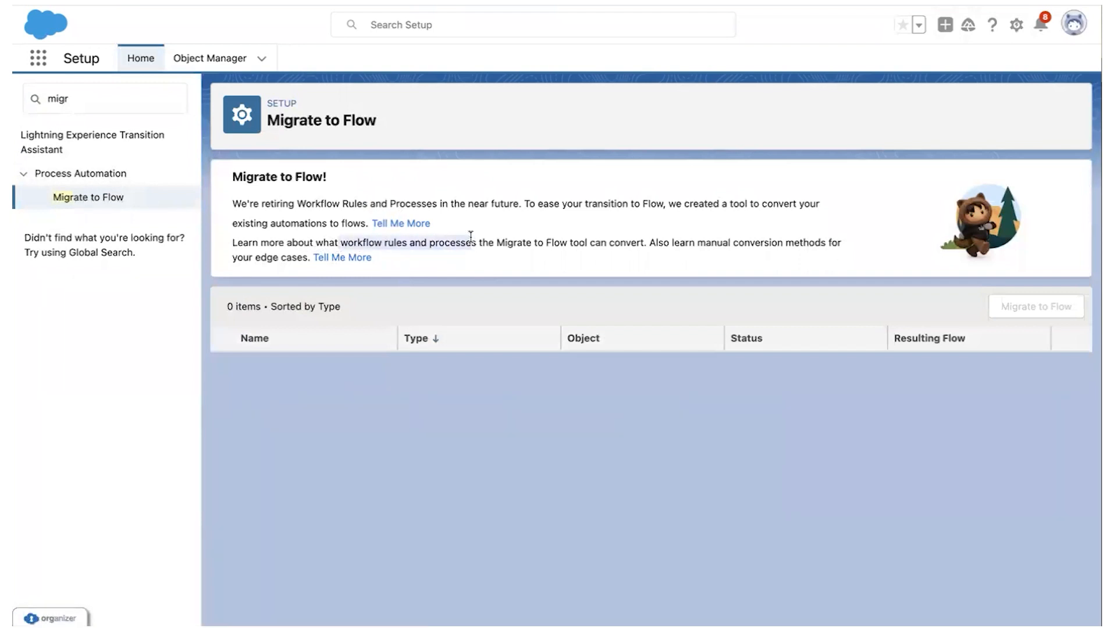
{"action": "left_click", "coordinate": [384, 242]}
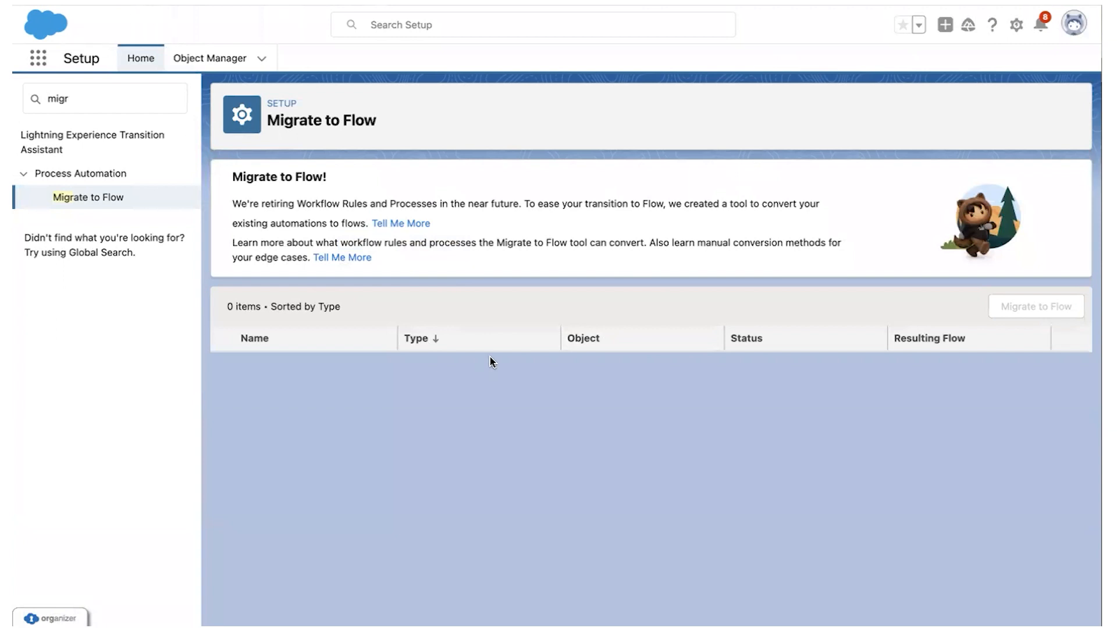
Switch to the slide presentation and review the slides listing what's new in Spring'23 for Flows
{"action": "key", "text": "super+Tab"}
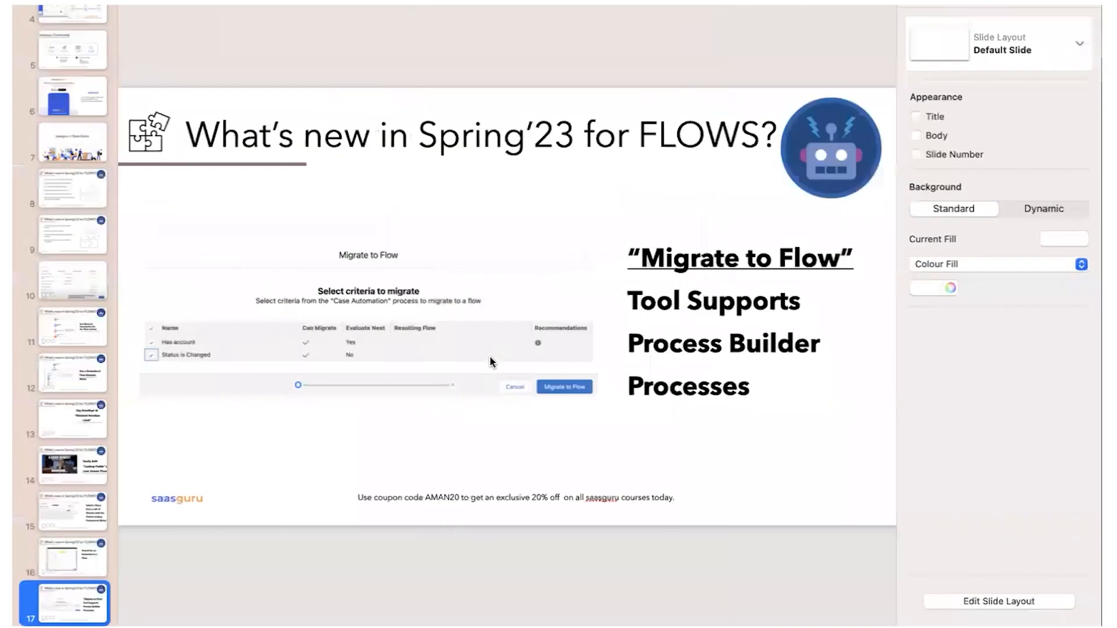
{"action": "key", "text": "Down"}
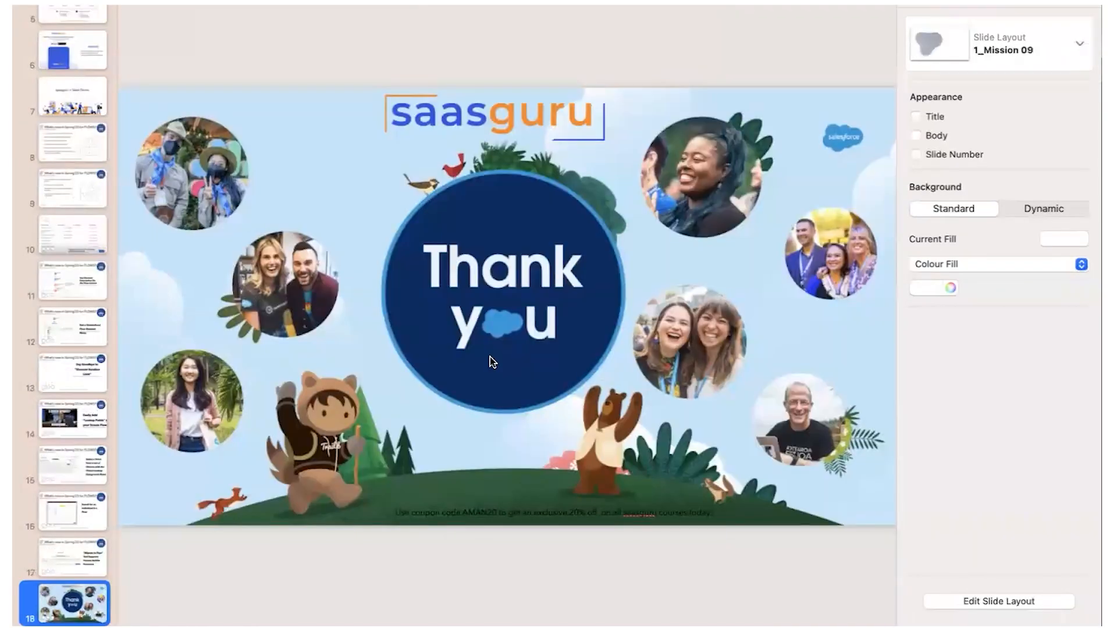
{"action": "key", "text": "Up"}
{"action": "key", "text": "Up"}
{"action": "key", "text": "Up"}
{"action": "key", "text": "Up"}
{"action": "key", "text": "Up"}
{"action": "key", "text": "Up"}
{"action": "key", "text": "Up"}
{"action": "key", "text": "Up"}
{"action": "key", "text": "Up"}
{"action": "key", "text": "Up"}
{"action": "key", "text": "Up"}
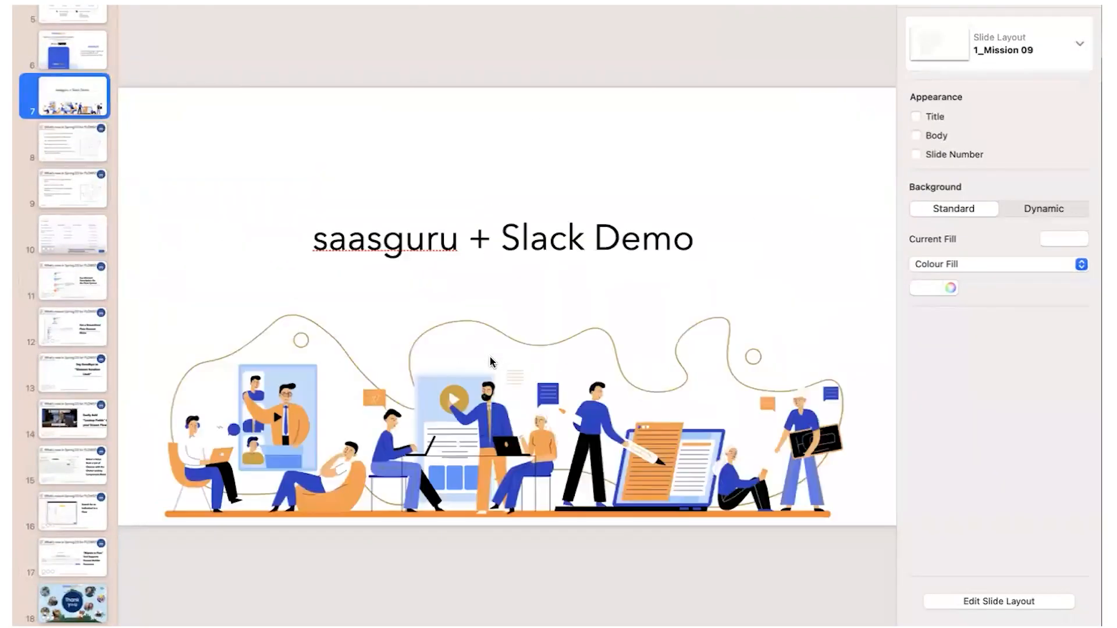
{"action": "key", "text": "Up"}
{"action": "key", "text": "Up"}
{"action": "key", "text": "Up"}
{"action": "key", "text": "Down"}
{"action": "key", "text": "Down"}
{"action": "key", "text": "Down"}
{"action": "key", "text": "Down"}
{"action": "key", "text": "Down"}
{"action": "key", "text": "Down"}
{"action": "key", "text": "Down"}
{"action": "key", "text": "Up"}
{"action": "key", "text": "Up"}
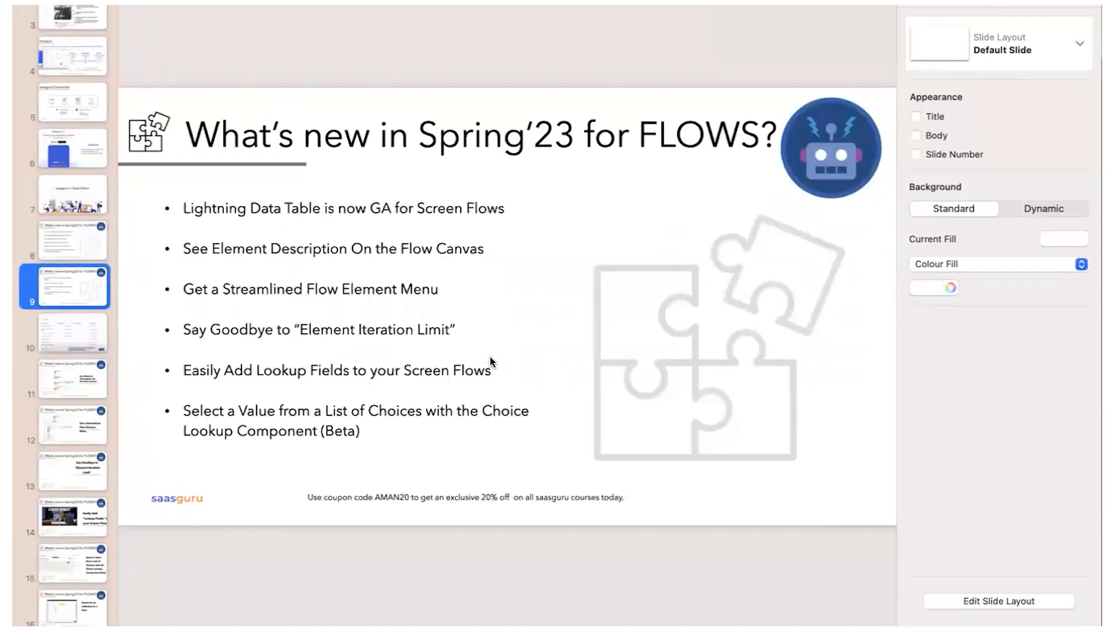
{"action": "key", "text": "Up"}
{"action": "key", "text": "Down"}
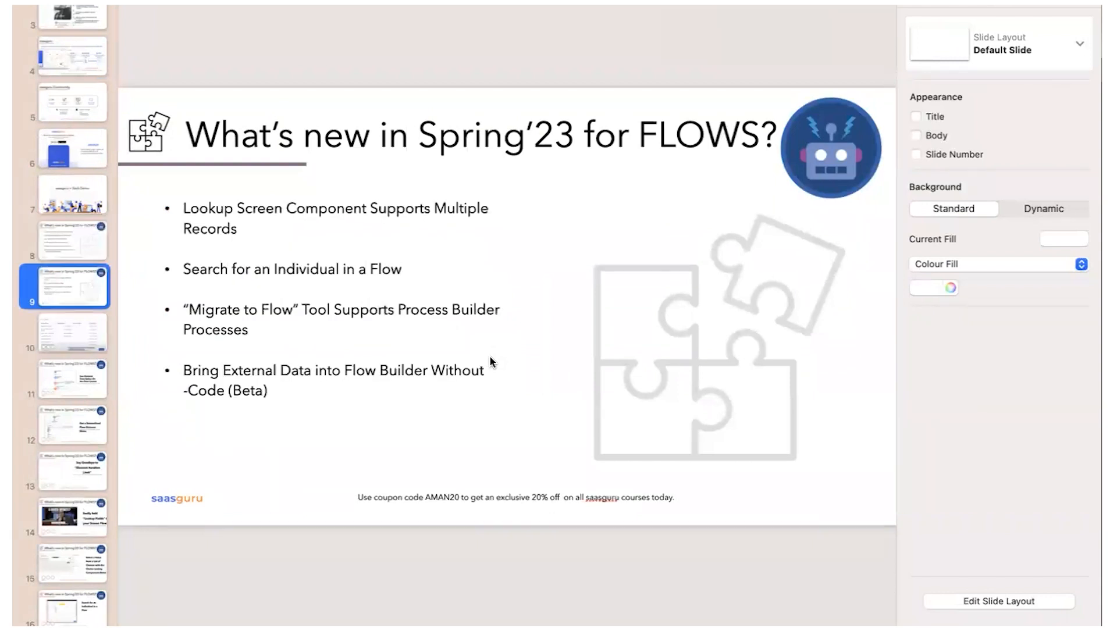
{"action": "key", "text": "Down"}
{"action": "key", "text": "Up"}
{"action": "left_click", "coordinate": [670, 7]}
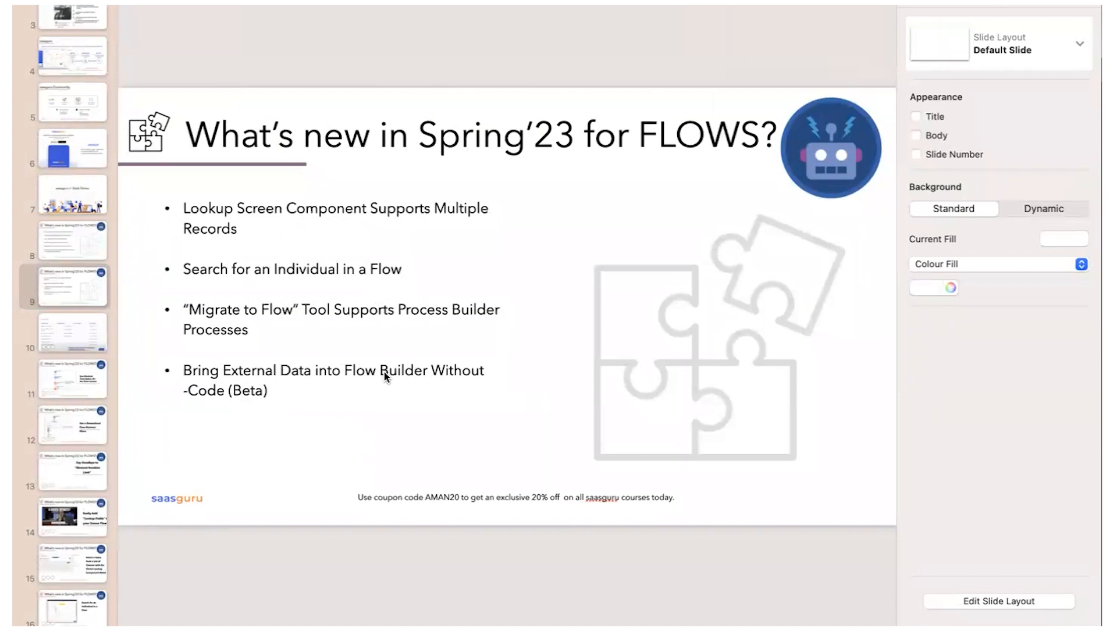
Switch to Flow Builder, start a new action after Get Account Records, and view the Create HTTP Callout (Beta) form before closing it
{"action": "key", "text": "ctrl+Right"}
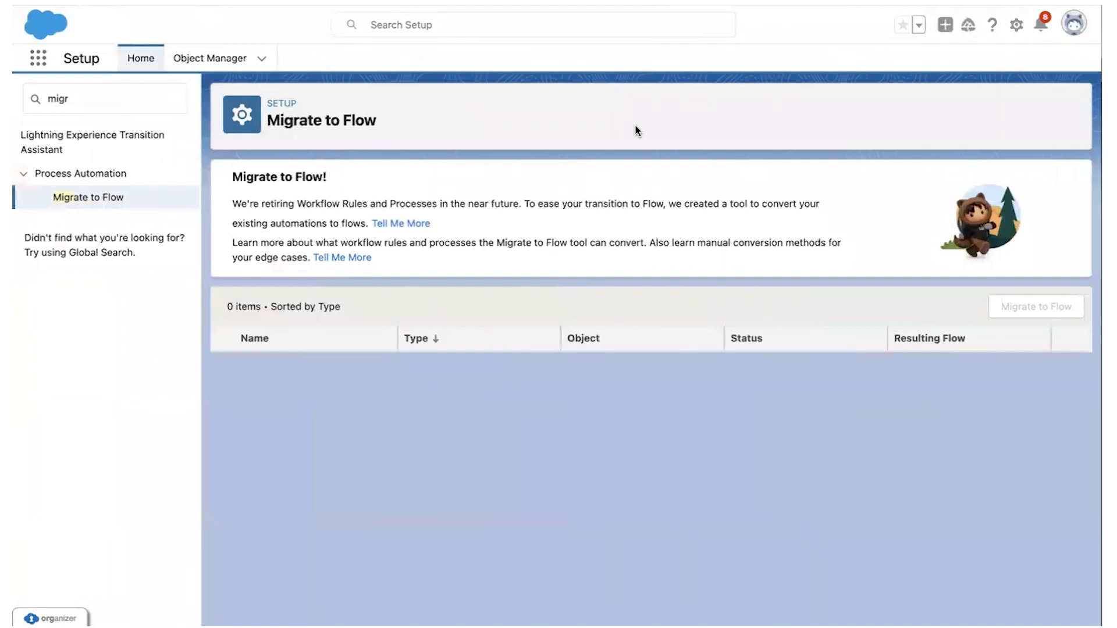
{"action": "key", "text": "ctrl+Tab"}
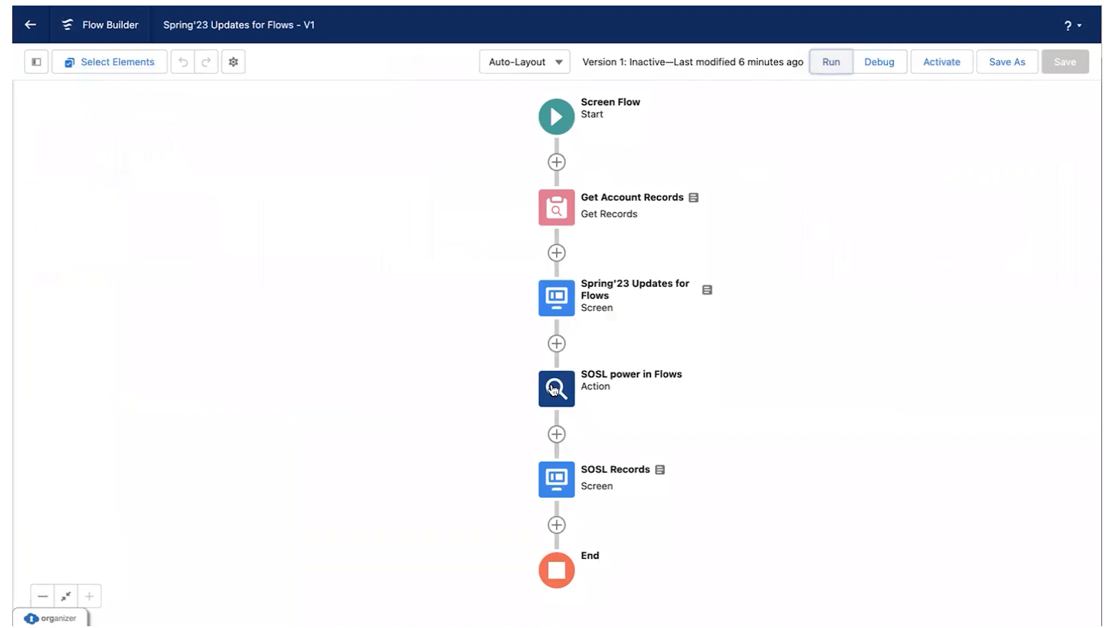
{"action": "left_click", "coordinate": [557, 253]}
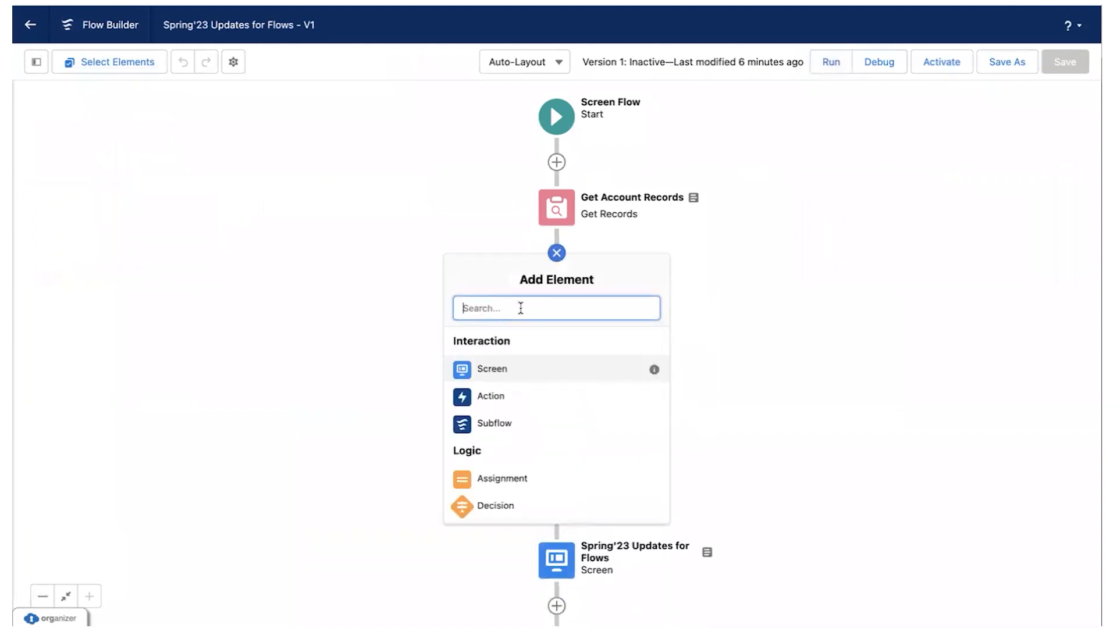
{"action": "type", "text": "actio"}
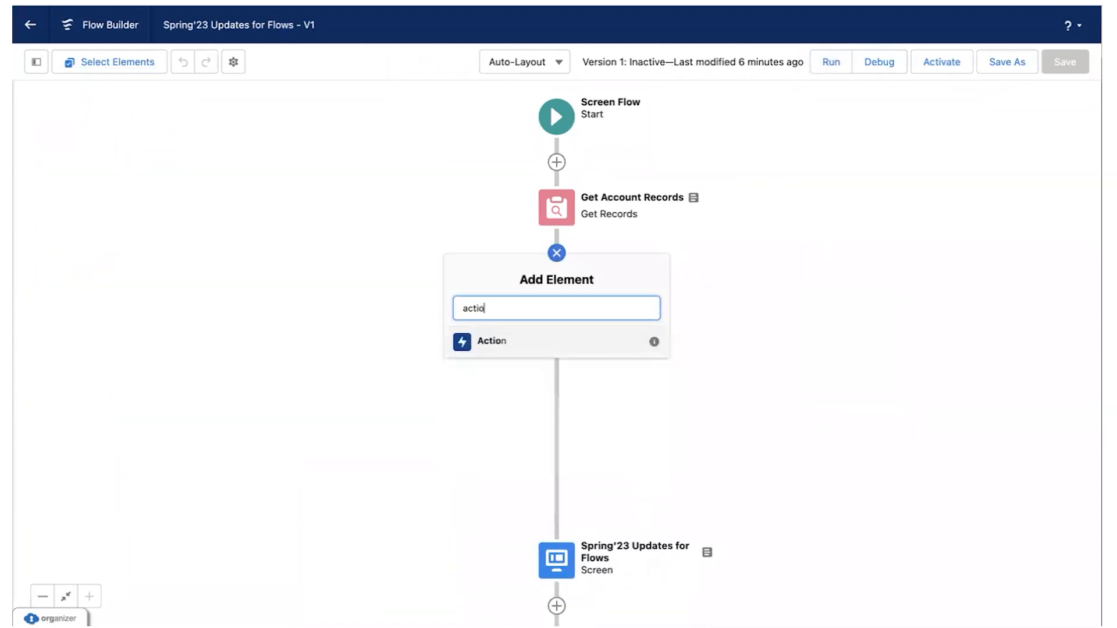
{"action": "left_click", "coordinate": [484, 348]}
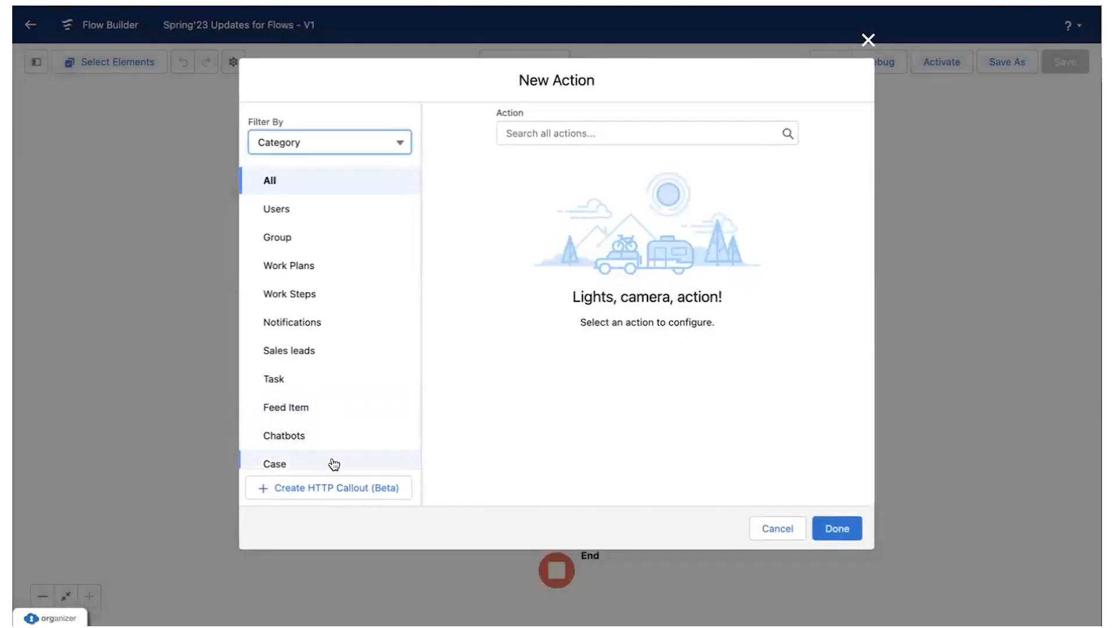
{"action": "left_click", "coordinate": [271, 489]}
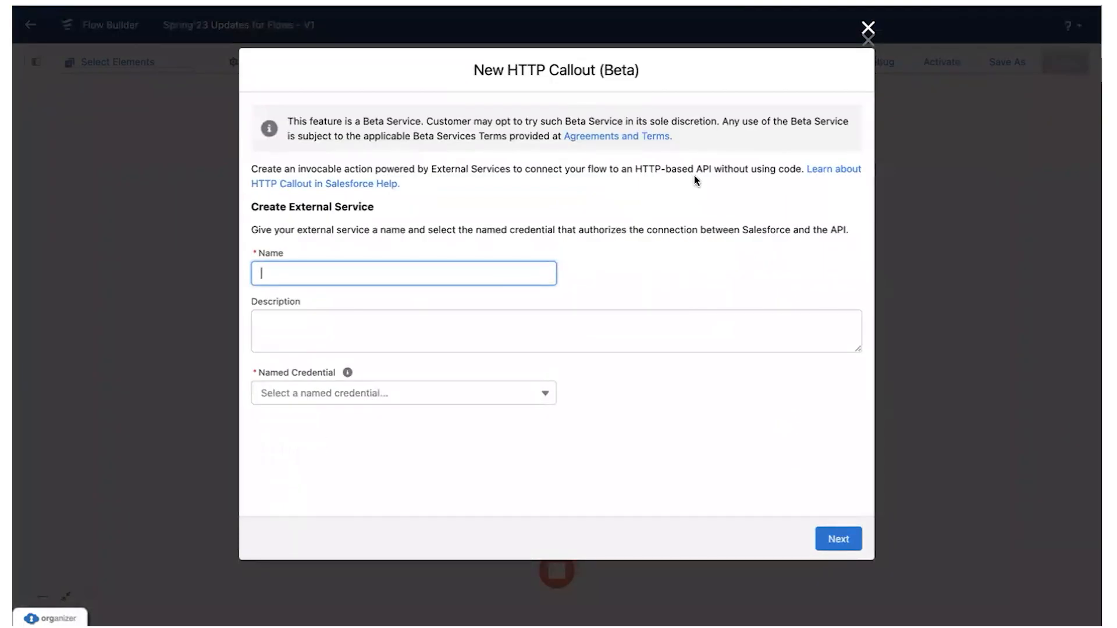
{"action": "left_click", "coordinate": [868, 29]}
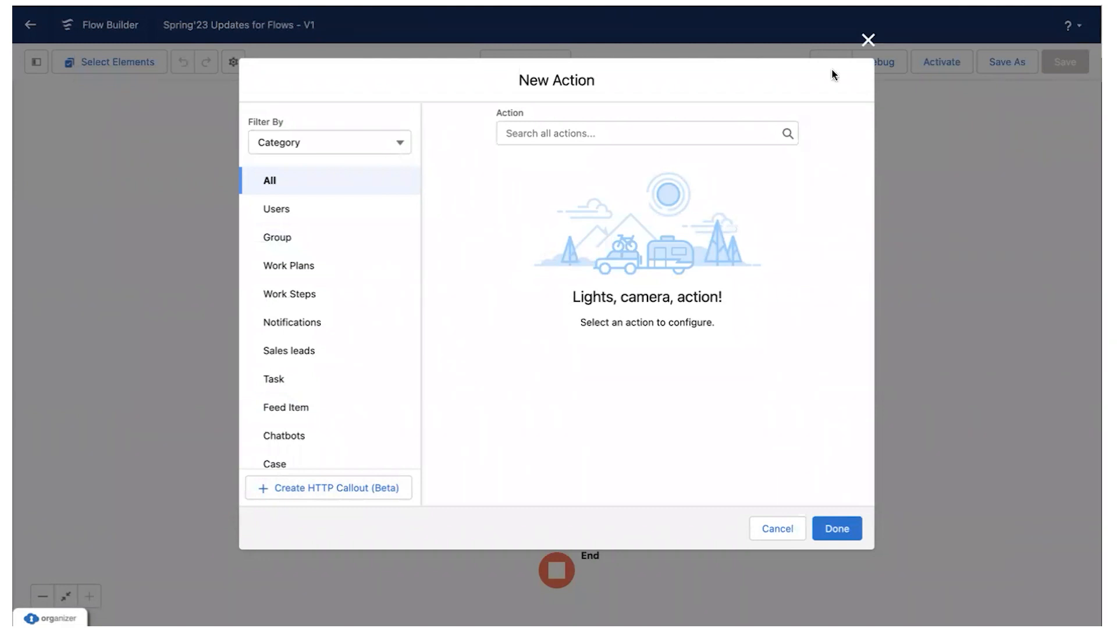
{"action": "left_click", "coordinate": [866, 49]}
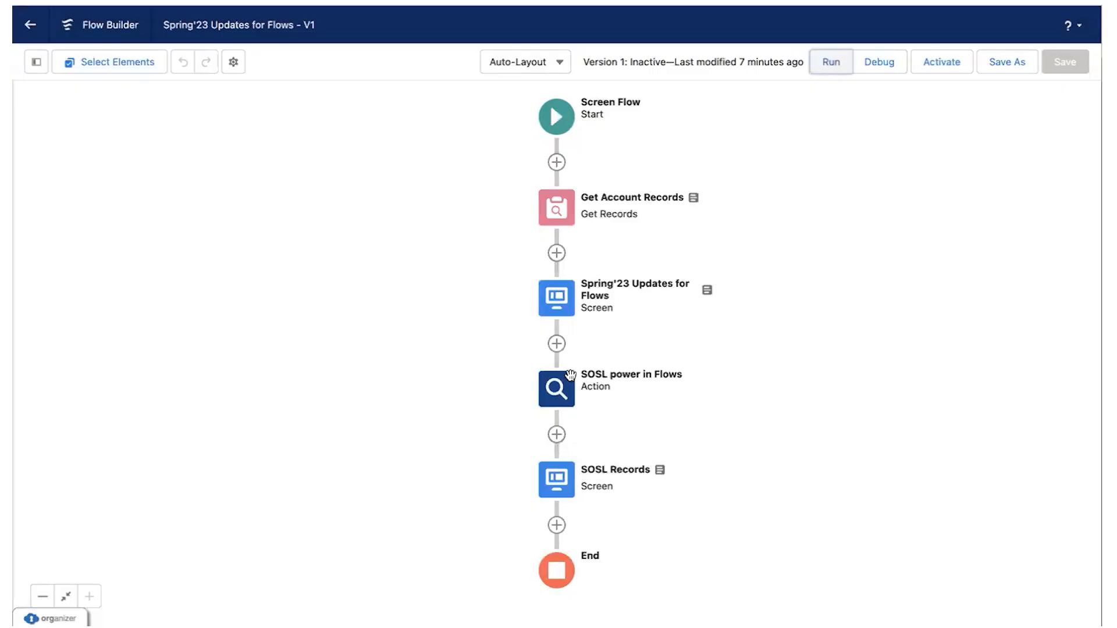
Reopen the New Action dialog by adding an Action element between Get Account Records and the Spring'23 Updates for Flows screen
{"action": "left_click", "coordinate": [557, 256]}
{"action": "left_click", "coordinate": [511, 401]}
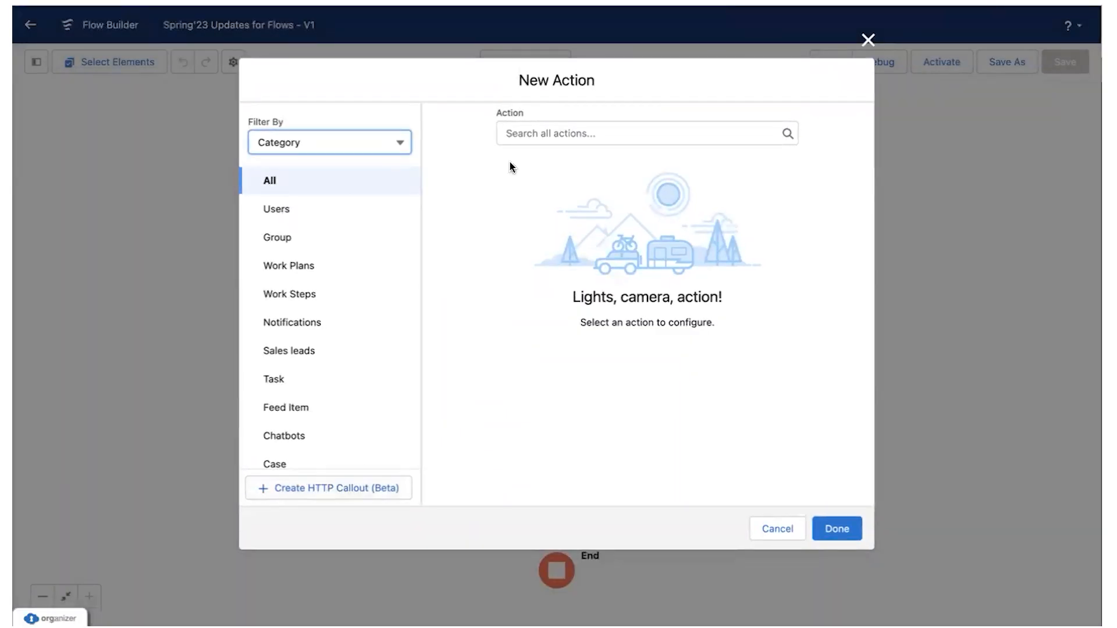
Switch to the slide presentation, go to the closing Thank you slide and start the slideshow from it
{"action": "key", "text": "ctrl+Left"}
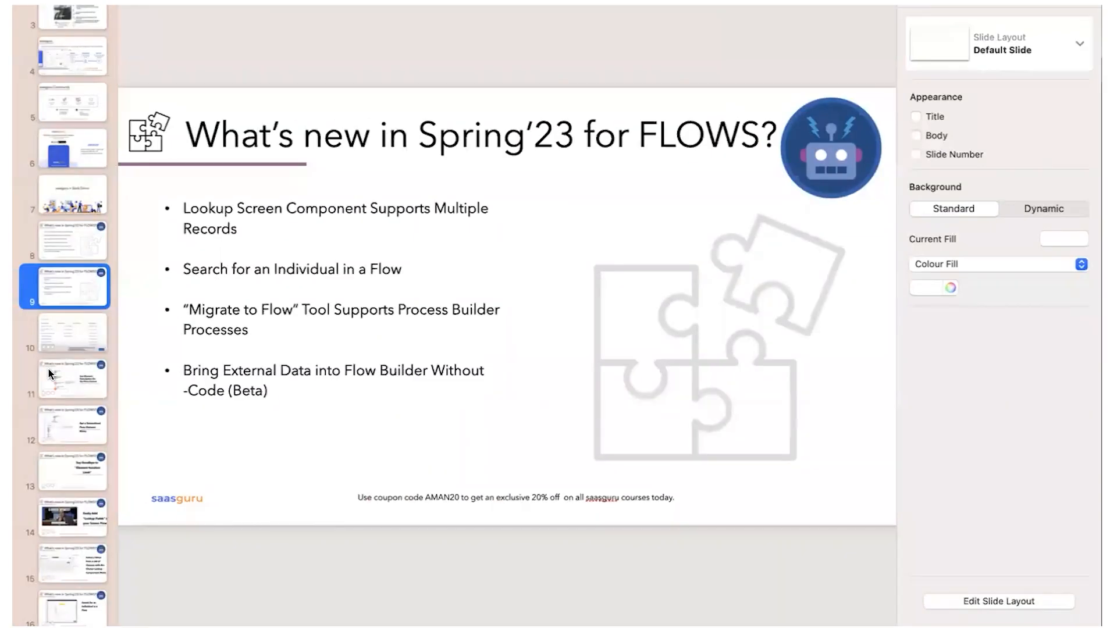
{"action": "scroll", "coordinate": [48, 372], "scroll_direction": "down", "scroll_amount": 4}
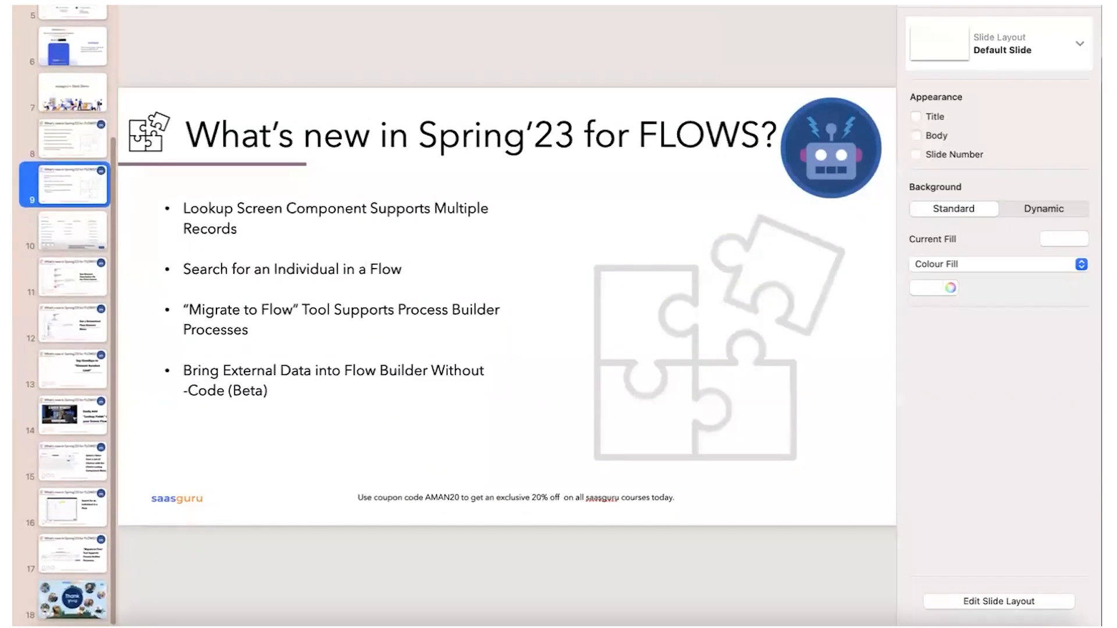
{"action": "left_click", "coordinate": [82, 551]}
{"action": "key", "text": "Down"}
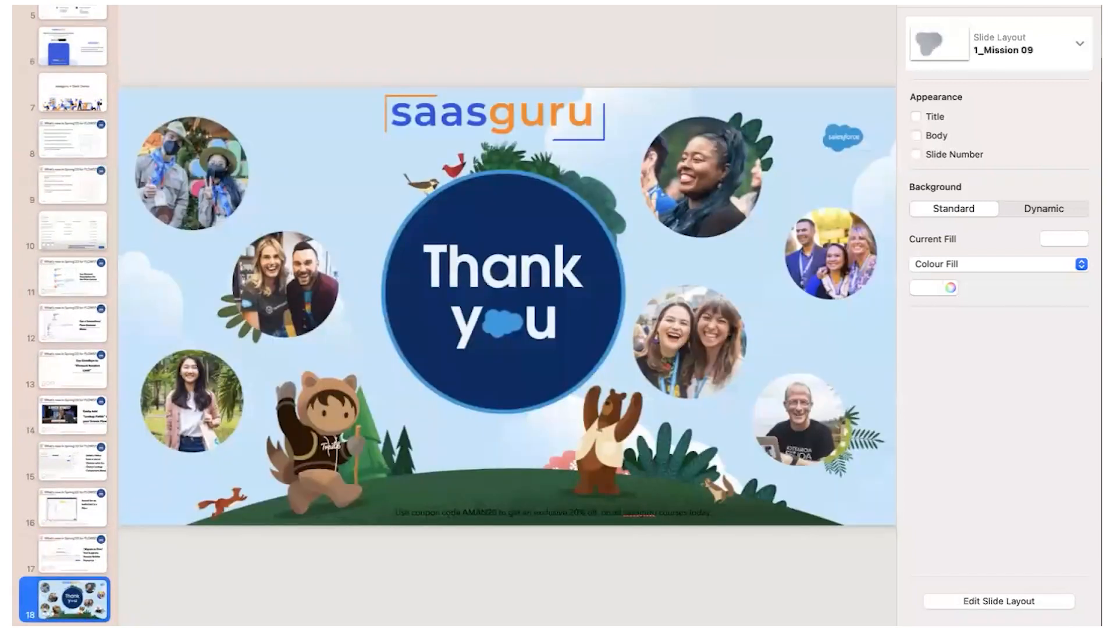
{"action": "left_click", "coordinate": [372, 9]}
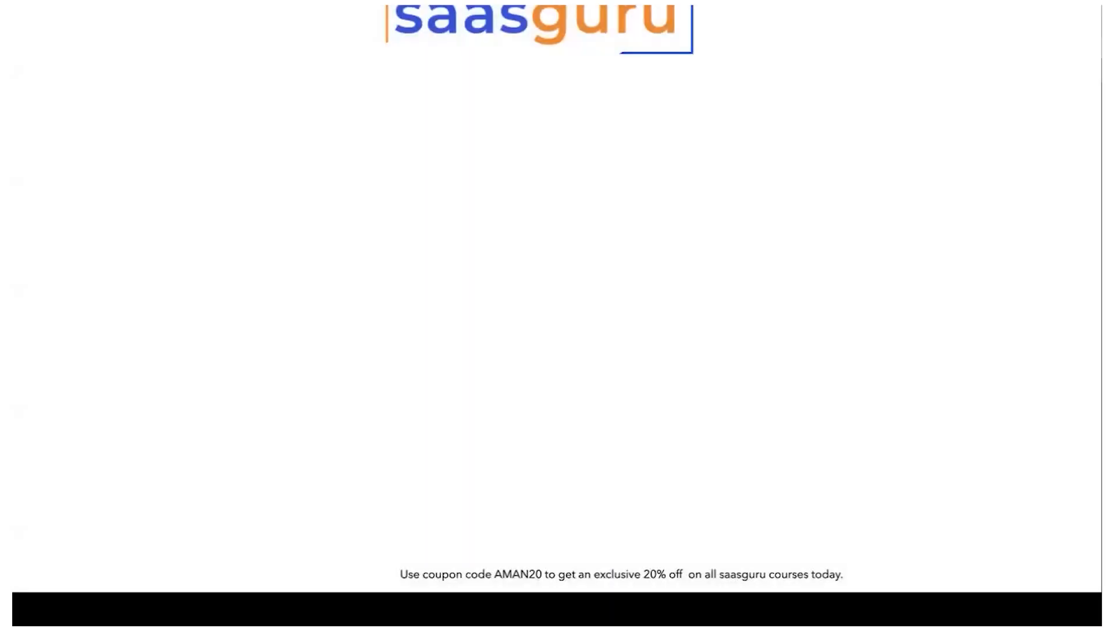